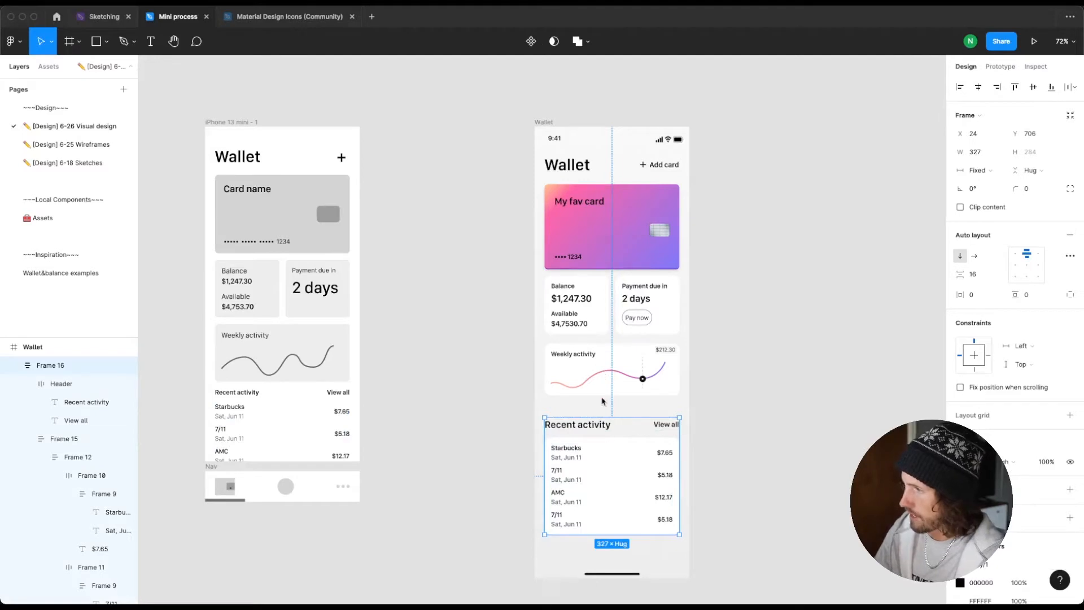
Step: Nudge the Recent activity section upward to tighten its gap below the Weekly activity card
{"action": "key", "text": "alt"}
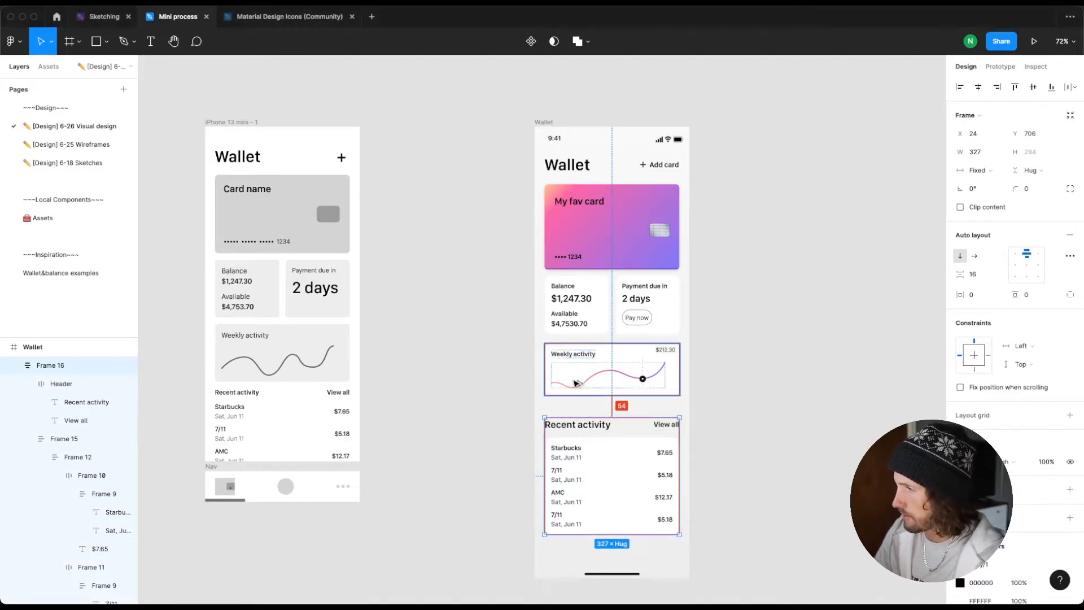
{"action": "key", "text": "alt+Up"}
{"action": "key", "text": "alt+Up"}
{"action": "key", "text": "alt+Up"}
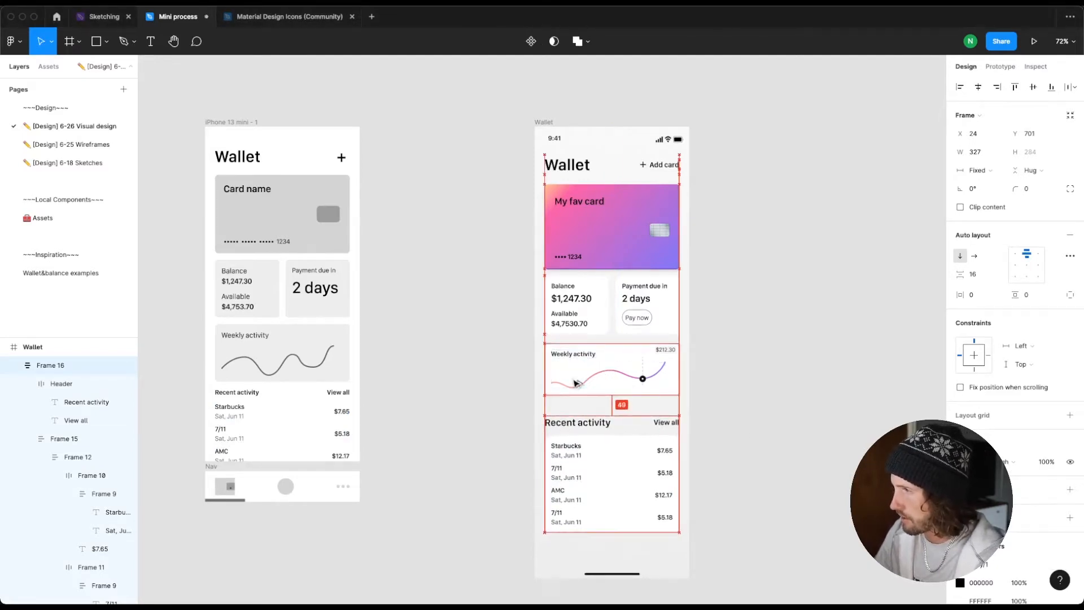
{"action": "key", "text": "alt+Up"}
{"action": "key", "text": "alt+Up"}
{"action": "key", "text": "alt+Up"}
{"action": "key", "text": "alt+Up"}
{"action": "key", "text": "alt+Up"}
{"action": "key", "text": "alt+Up"}
{"action": "key", "text": "alt+Up"}
{"action": "key", "text": "alt+Up"}
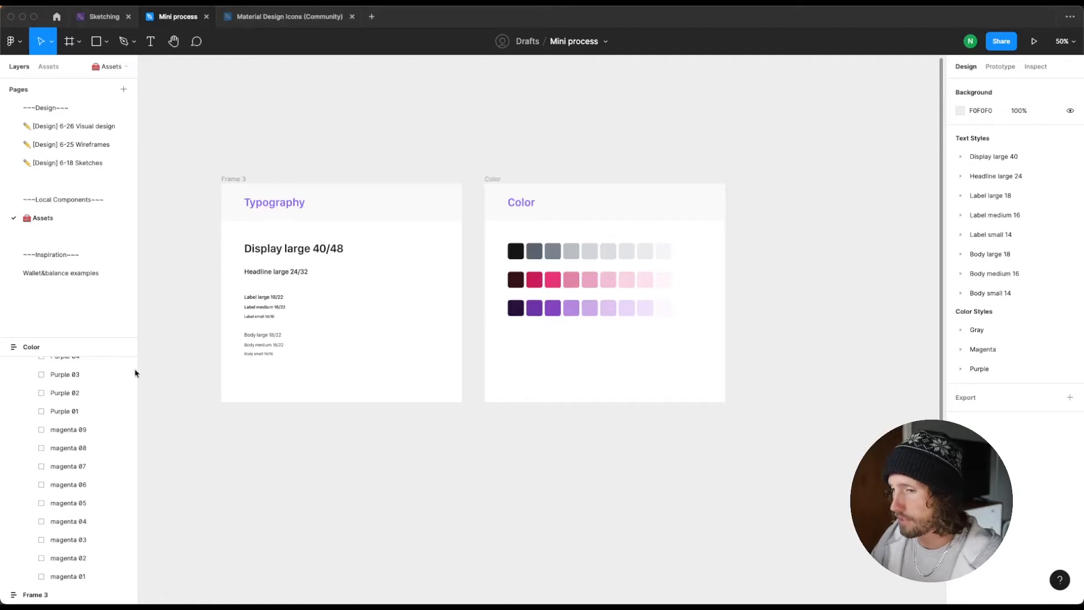
Step: Review the 6-25 Wireframes, 6-18 Sketches and 6-26 Visual design pages
{"action": "left_click", "coordinate": [85, 145]}
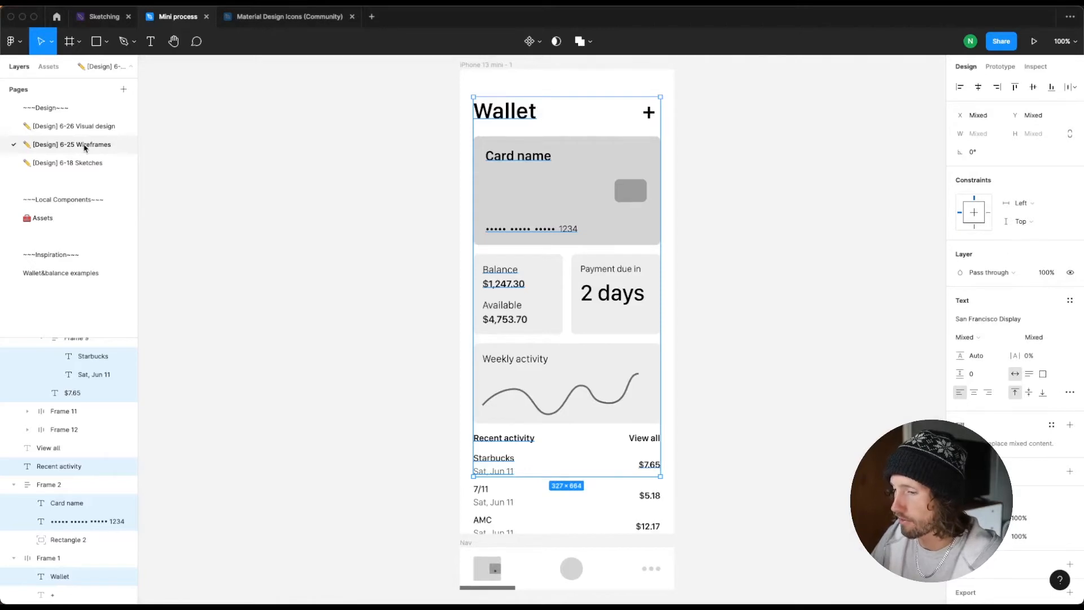
{"action": "left_click", "coordinate": [354, 174]}
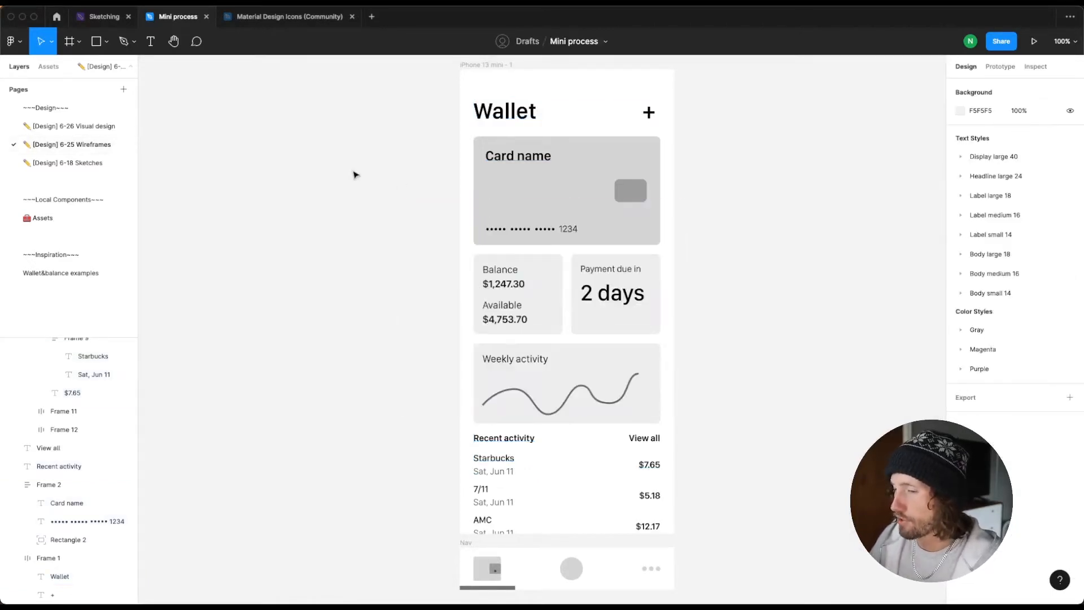
{"action": "left_click", "coordinate": [83, 163]}
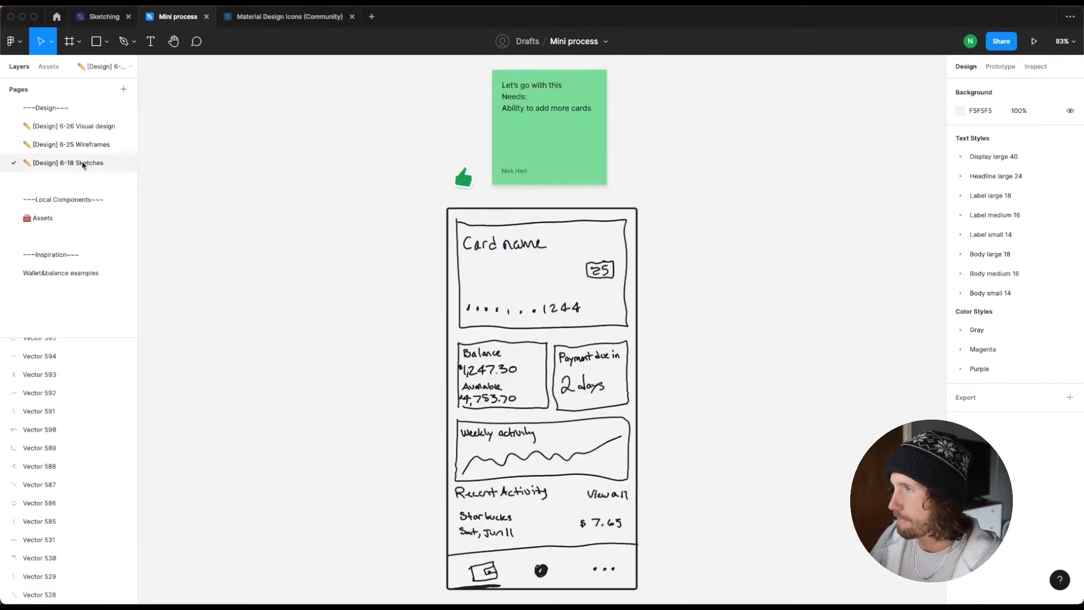
{"action": "left_click", "coordinate": [83, 128]}
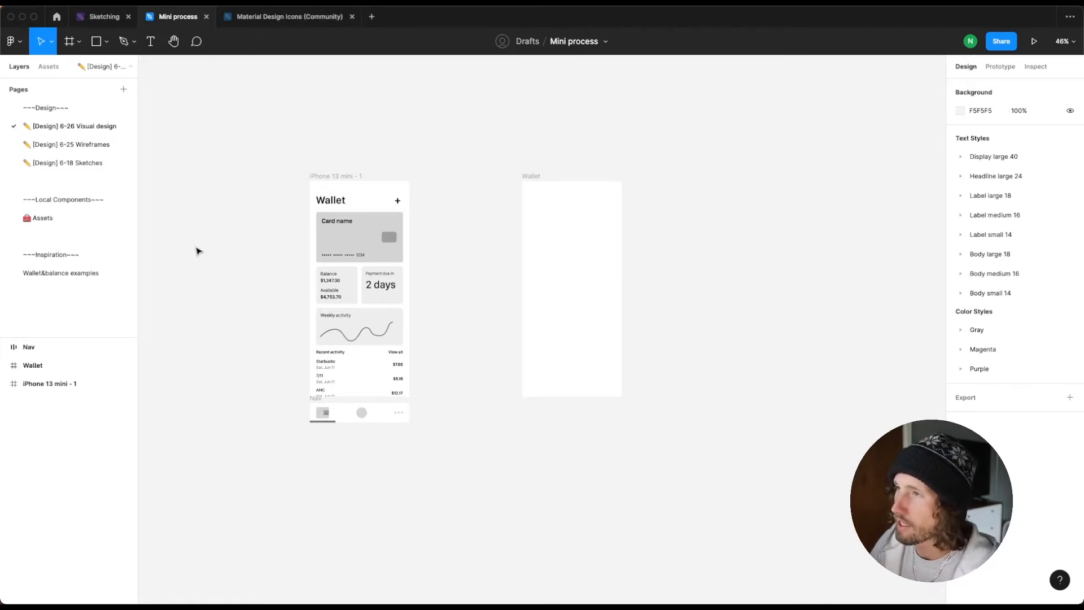
{"action": "left_click", "coordinate": [72, 163]}
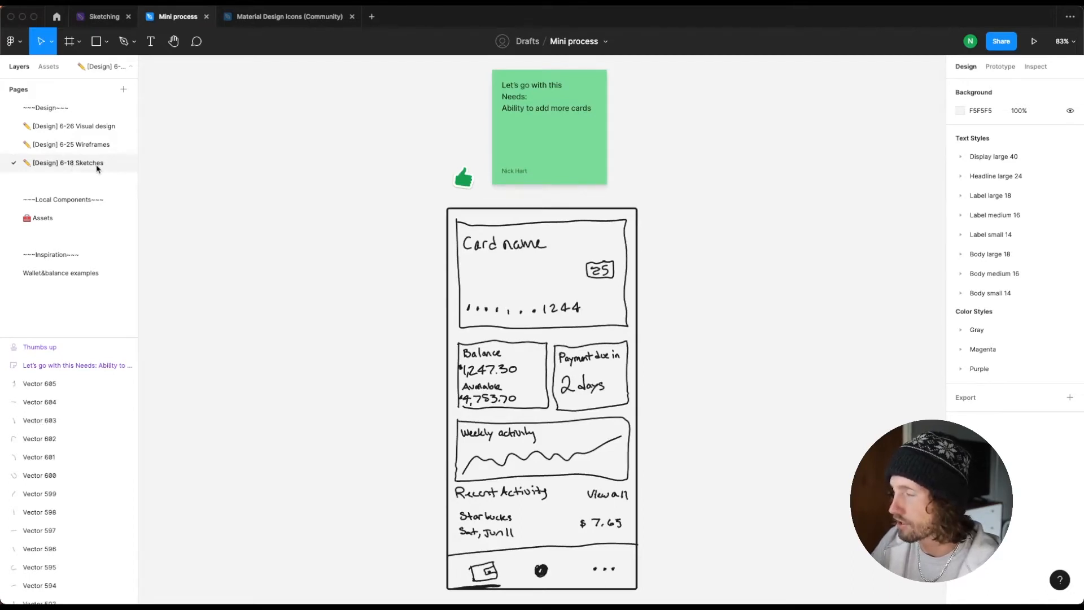
{"action": "left_click", "coordinate": [79, 149]}
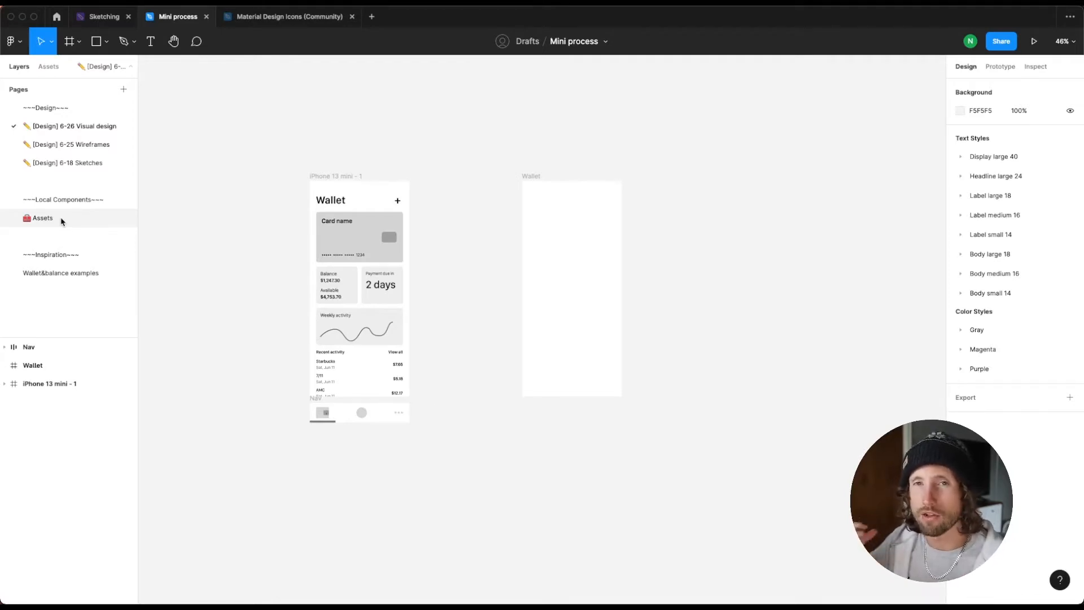
Step: Examine the typography scale and the gray, magenta and purple color swatches on the Assets page
{"action": "left_click", "coordinate": [66, 221]}
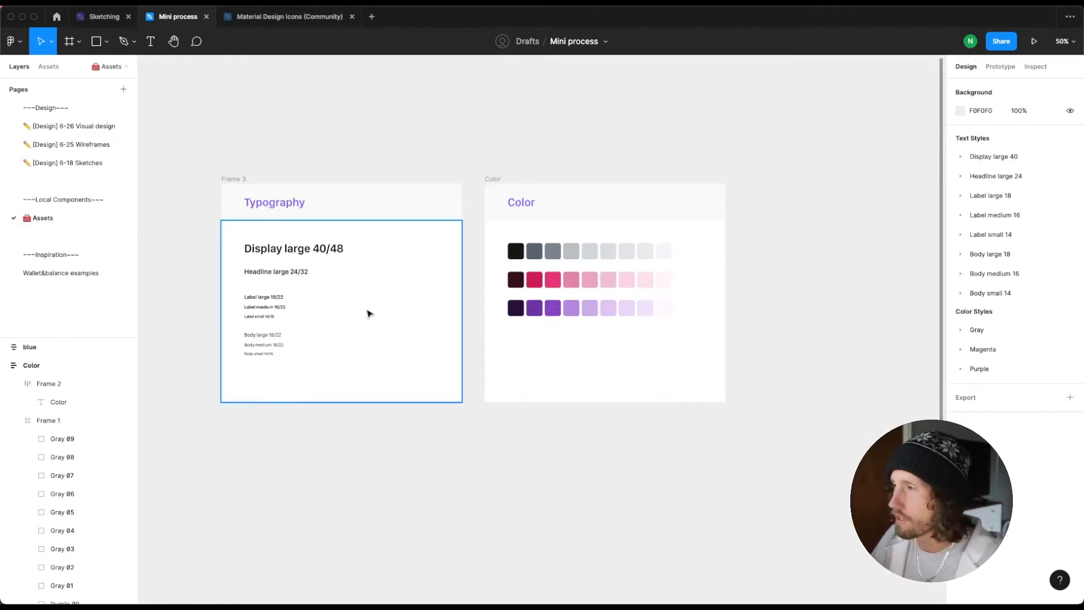
{"action": "scroll", "coordinate": [285, 302], "scroll_direction": "up", "scroll_amount": 5}
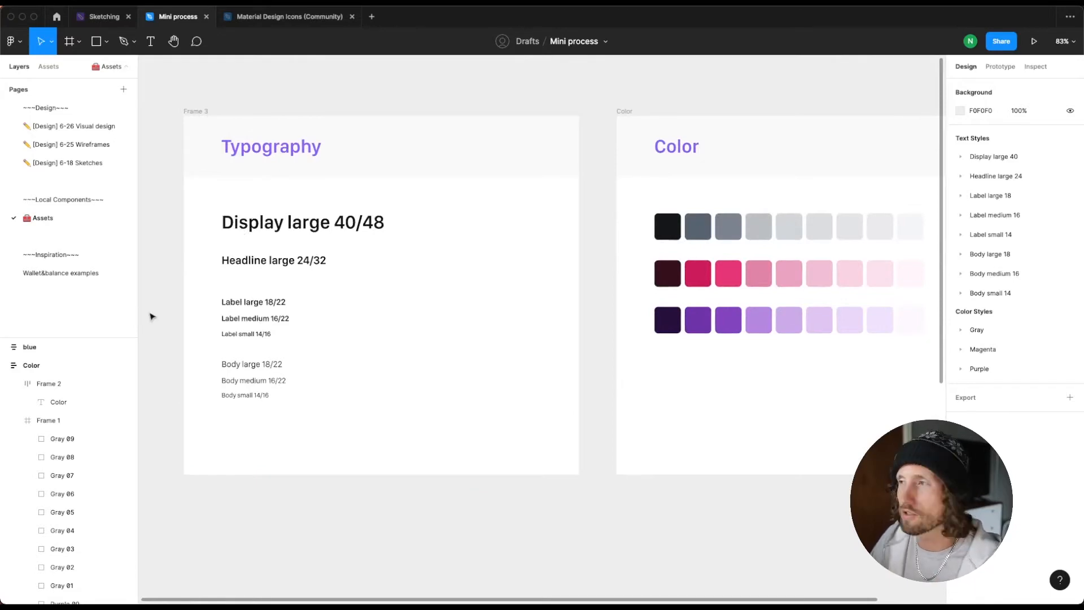
{"action": "scroll", "coordinate": [158, 318], "scroll_direction": "right", "scroll_amount": 2}
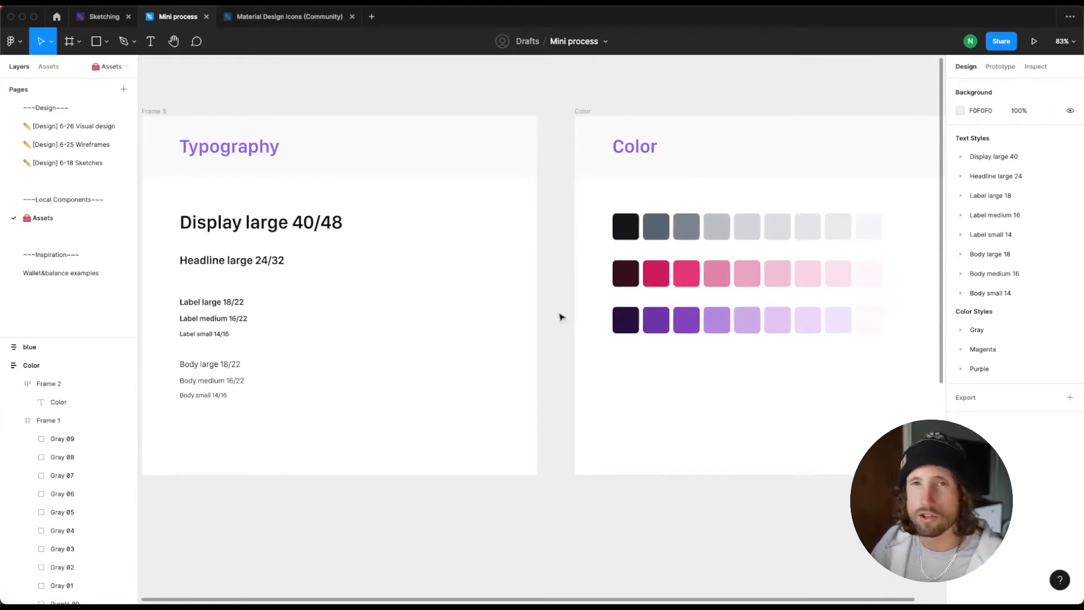
{"action": "scroll", "coordinate": [560, 318], "scroll_direction": "right", "scroll_amount": 2}
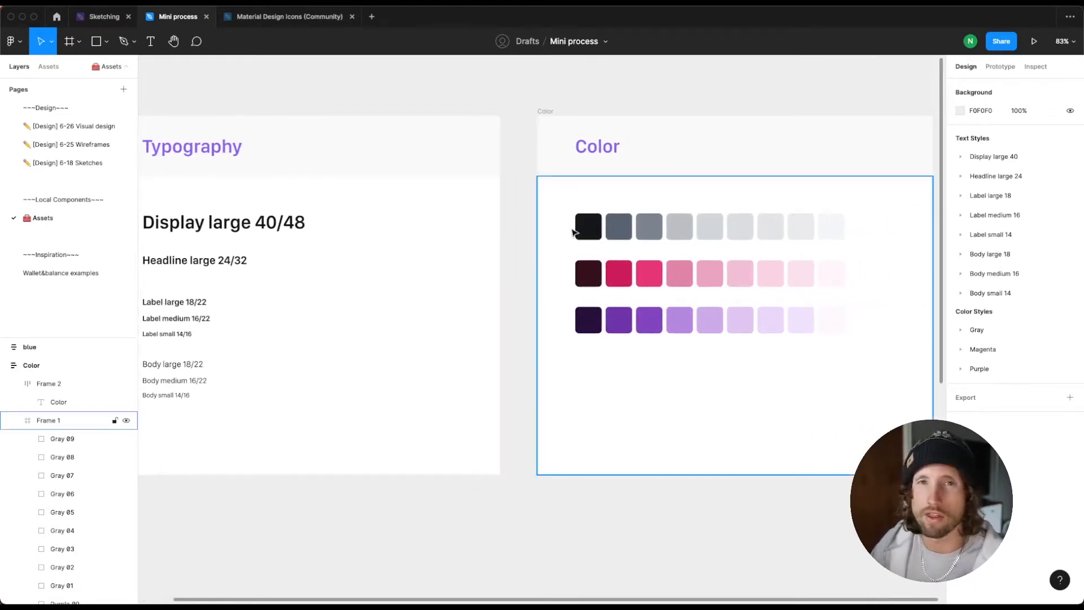
{"action": "scroll", "coordinate": [339, 245], "scroll_direction": "left", "scroll_amount": 3}
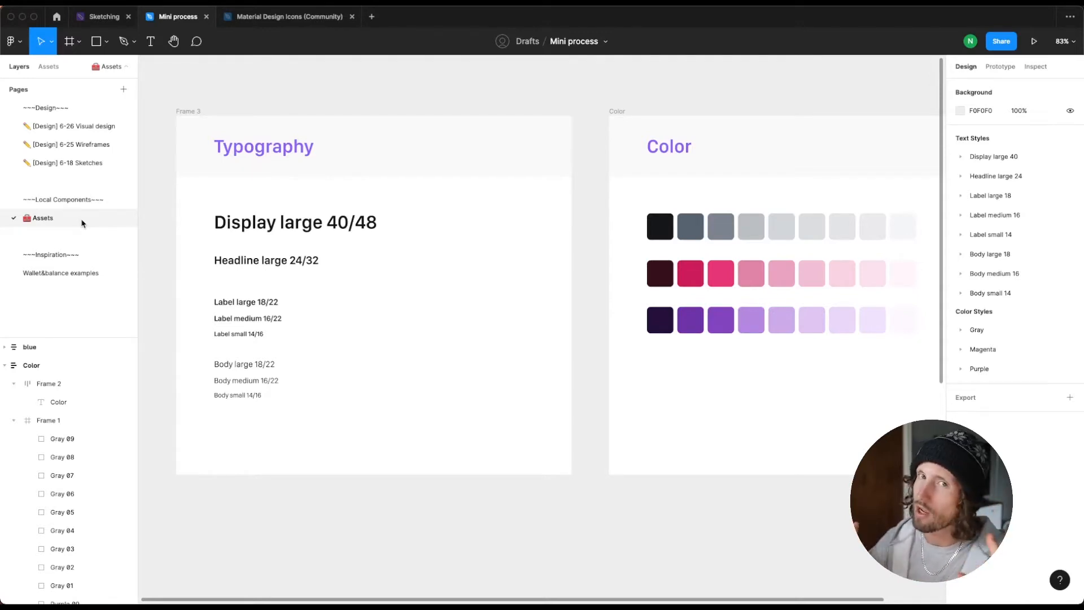
Step: Bring up the Wallet&balance examples page with enlarged reference screens and the interface hidden
{"action": "left_click", "coordinate": [69, 272]}
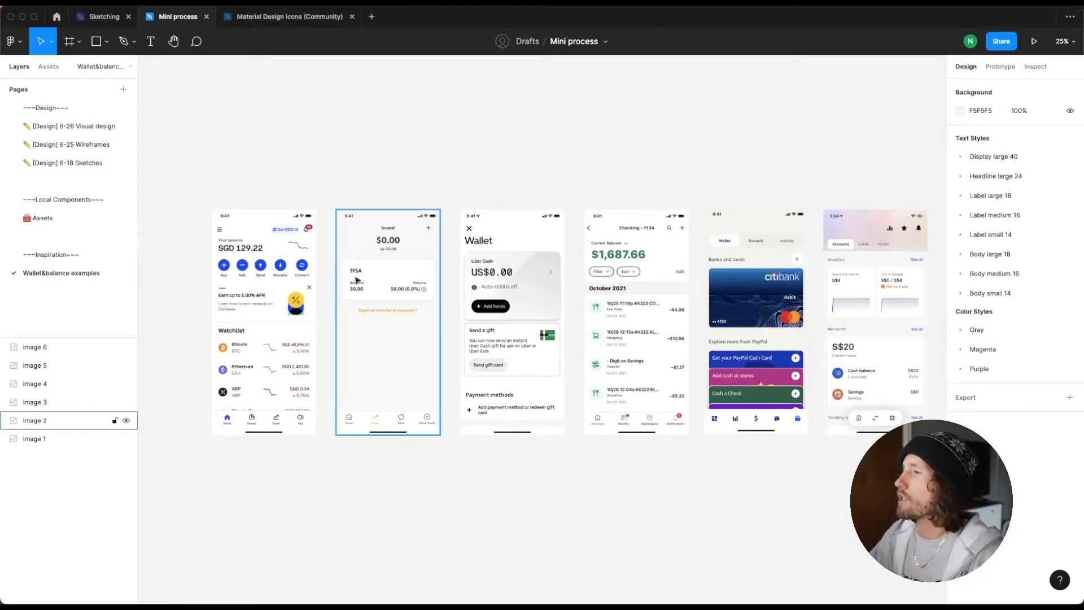
{"action": "scroll", "coordinate": [202, 271], "scroll_direction": "up", "scroll_amount": 5}
{"action": "scroll", "coordinate": [202, 271], "scroll_direction": "up", "scroll_amount": 1}
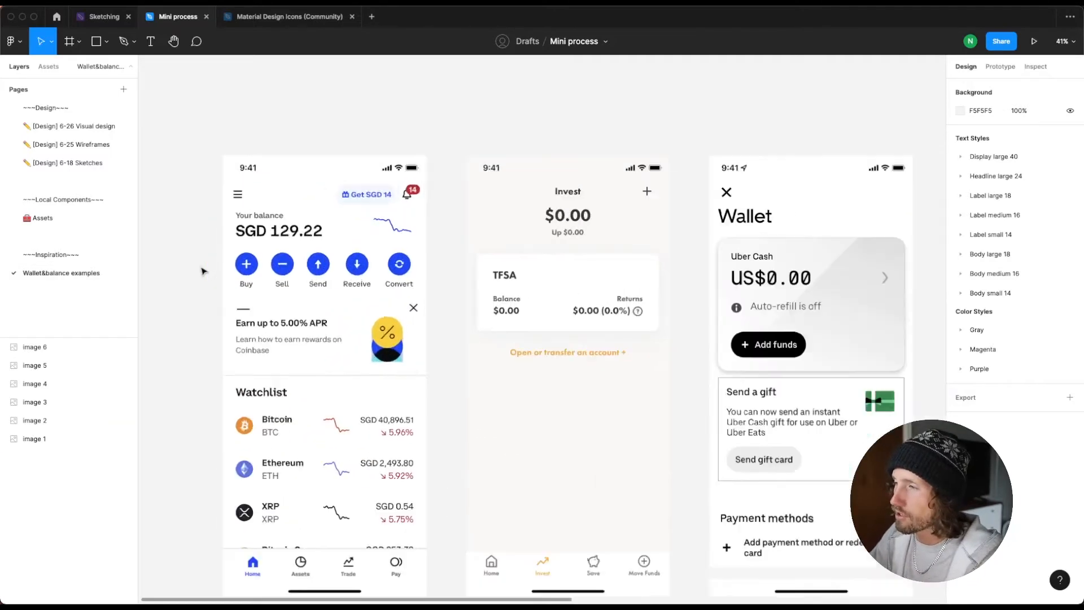
{"action": "scroll", "coordinate": [202, 271], "scroll_direction": "down", "scroll_amount": 1}
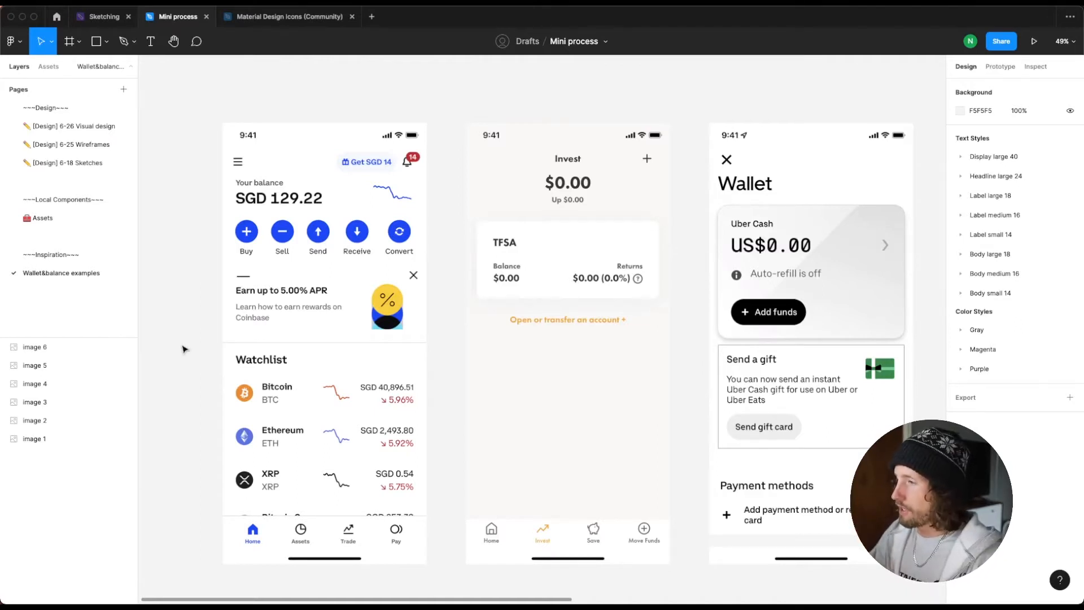
{"action": "scroll", "coordinate": [178, 350], "scroll_direction": "right", "scroll_amount": 2}
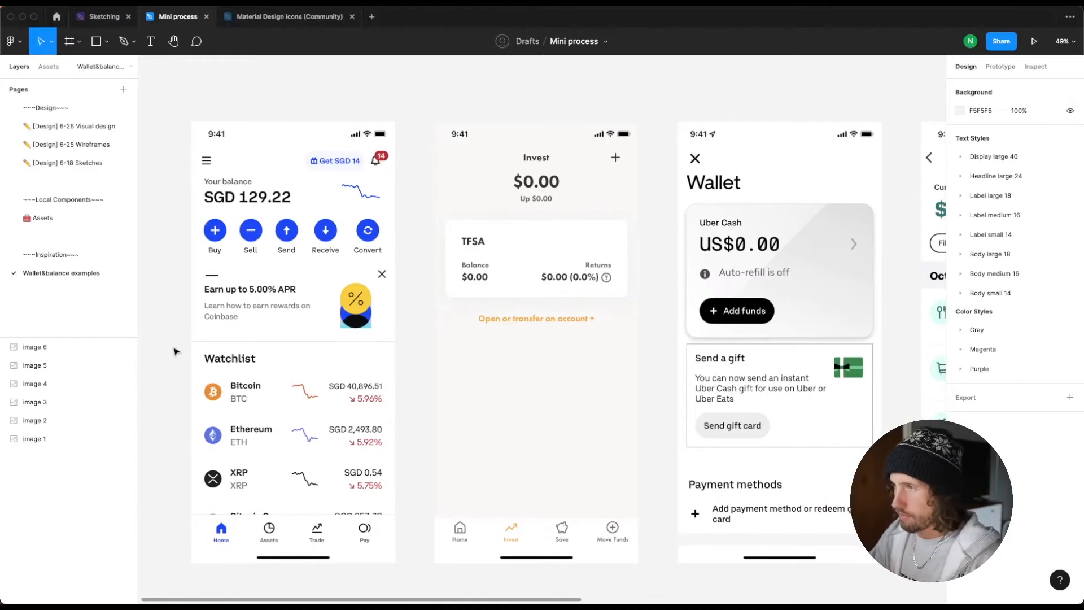
{"action": "key", "text": "ctrl+backslash"}
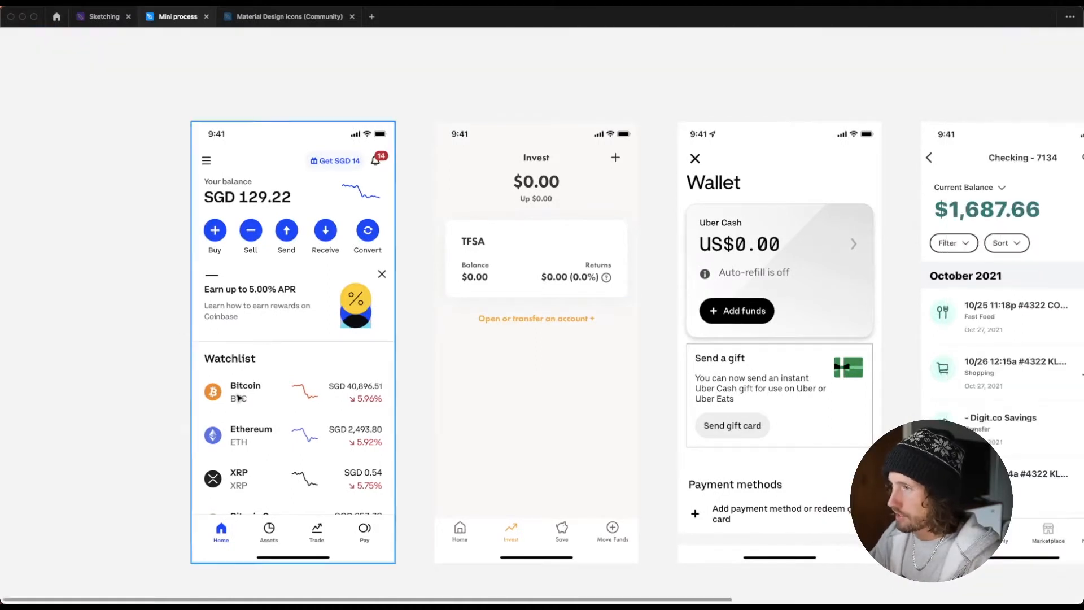
{"action": "scroll", "coordinate": [190, 339], "scroll_direction": "down", "scroll_amount": 1}
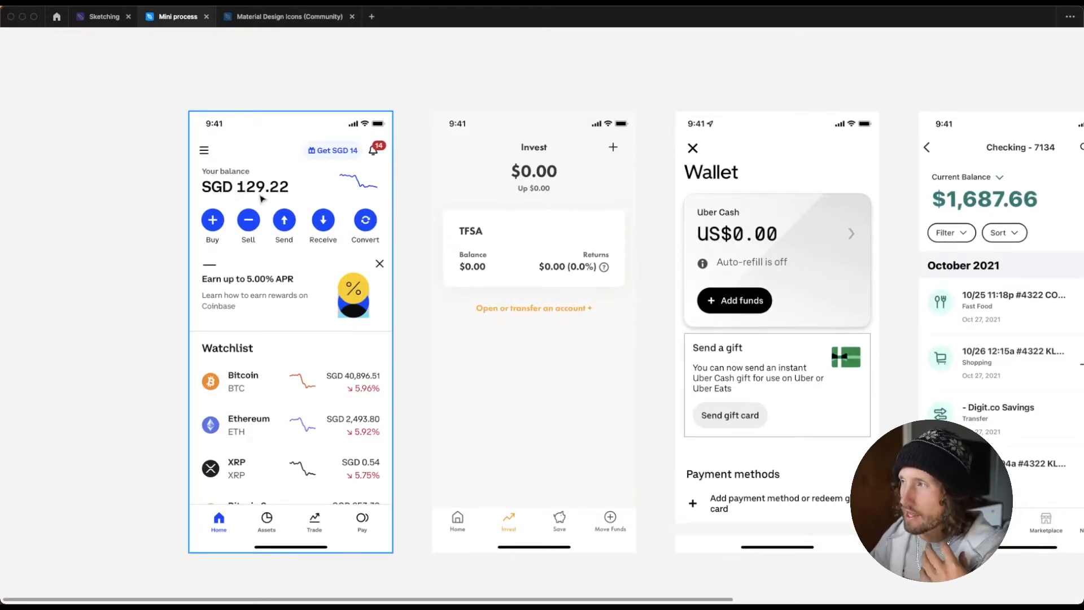
Step: Examine the wallet and banking reference screens for how they present balances, cards, transactions and analytics
{"action": "left_click", "coordinate": [526, 177]}
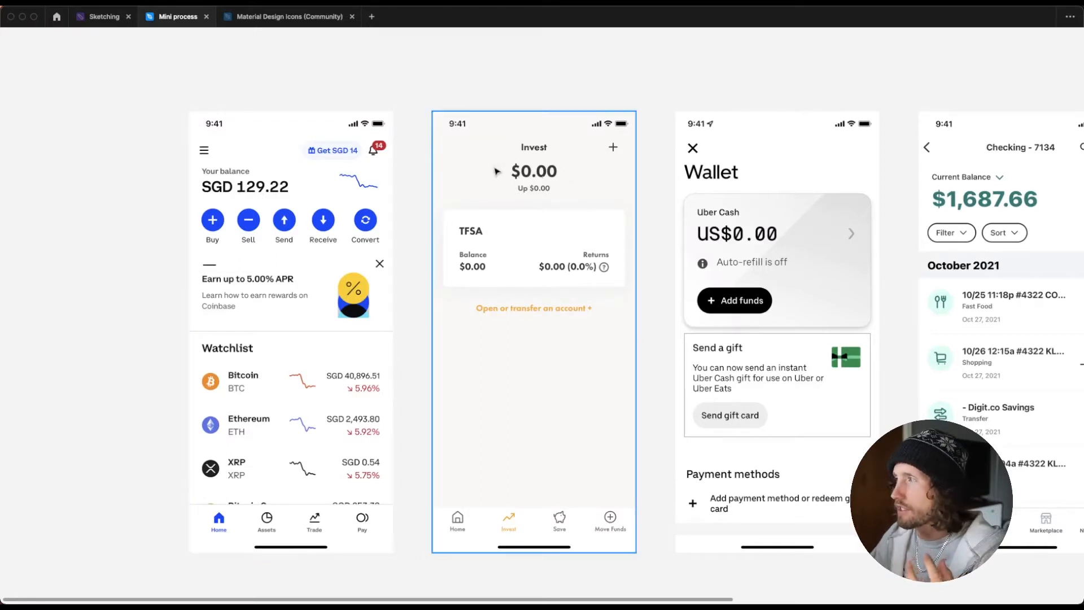
{"action": "scroll", "coordinate": [733, 226], "scroll_direction": "right", "scroll_amount": 3}
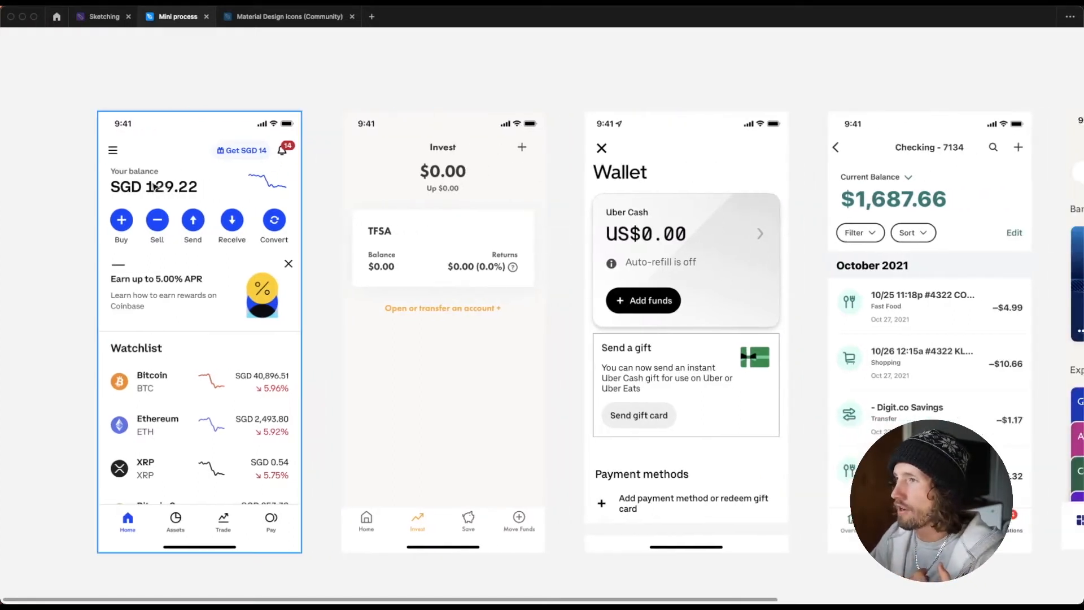
{"action": "scroll", "coordinate": [193, 194], "scroll_direction": "right", "scroll_amount": 5}
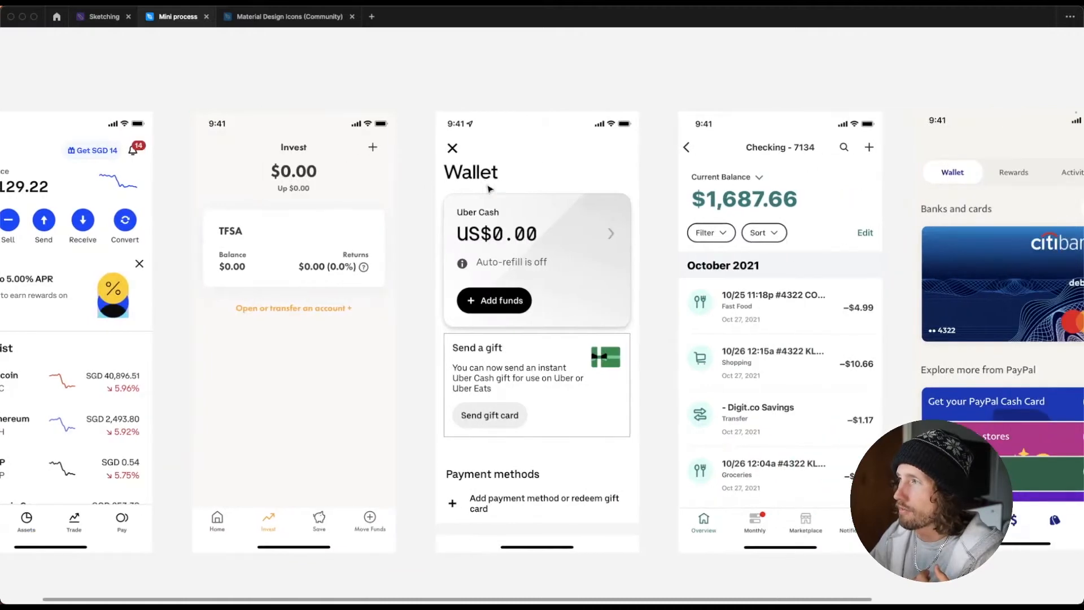
{"action": "scroll", "coordinate": [513, 244], "scroll_direction": "right", "scroll_amount": 10}
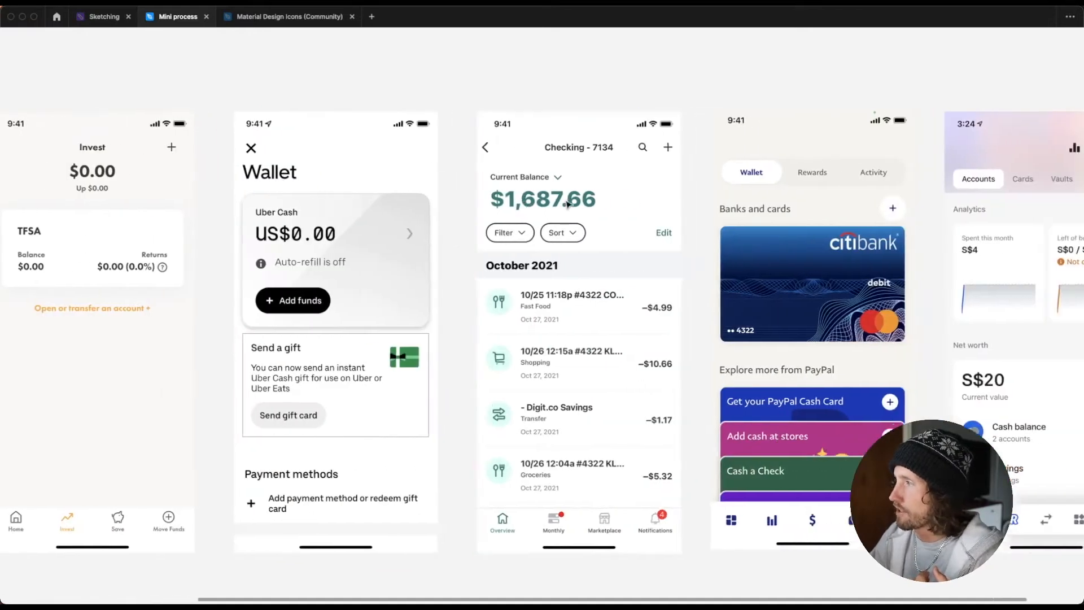
{"action": "scroll", "coordinate": [593, 315], "scroll_direction": "left", "scroll_amount": 16}
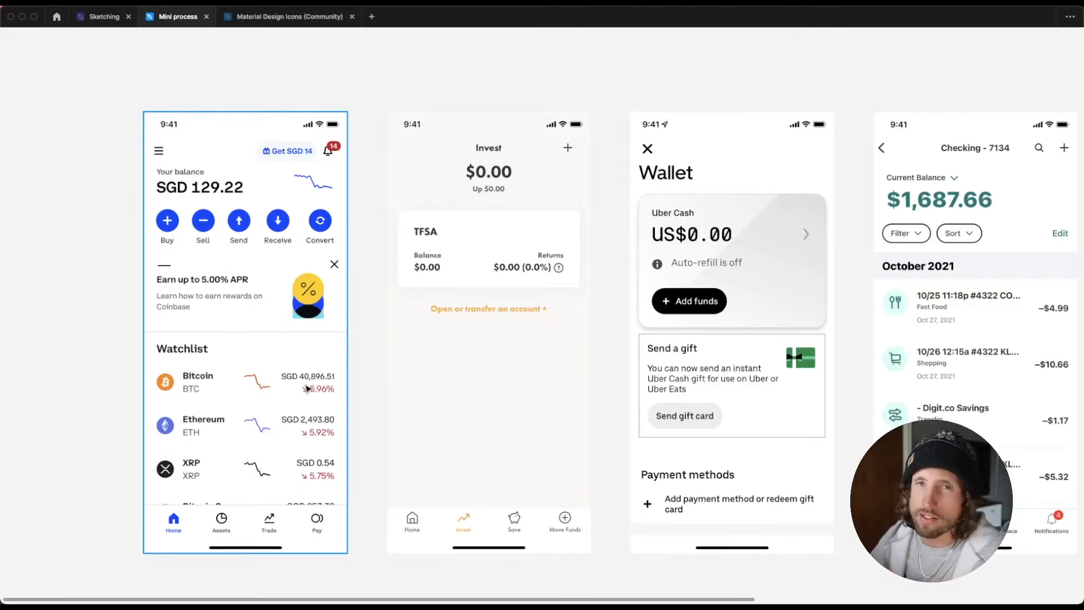
{"action": "scroll", "coordinate": [307, 388], "scroll_direction": "right", "scroll_amount": 10}
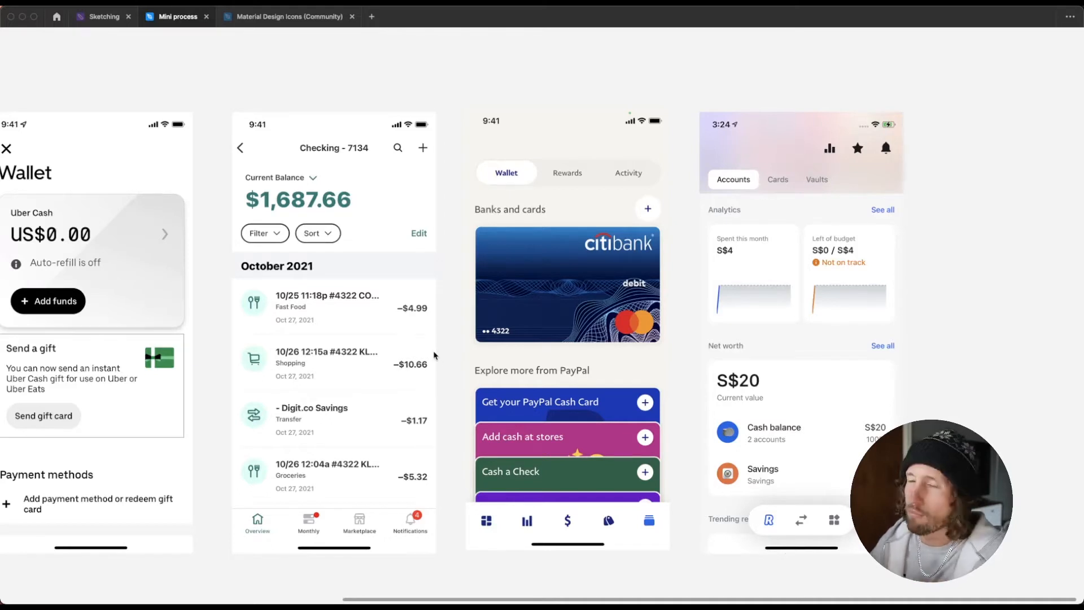
{"action": "scroll", "coordinate": [454, 378], "scroll_direction": "right", "scroll_amount": 3}
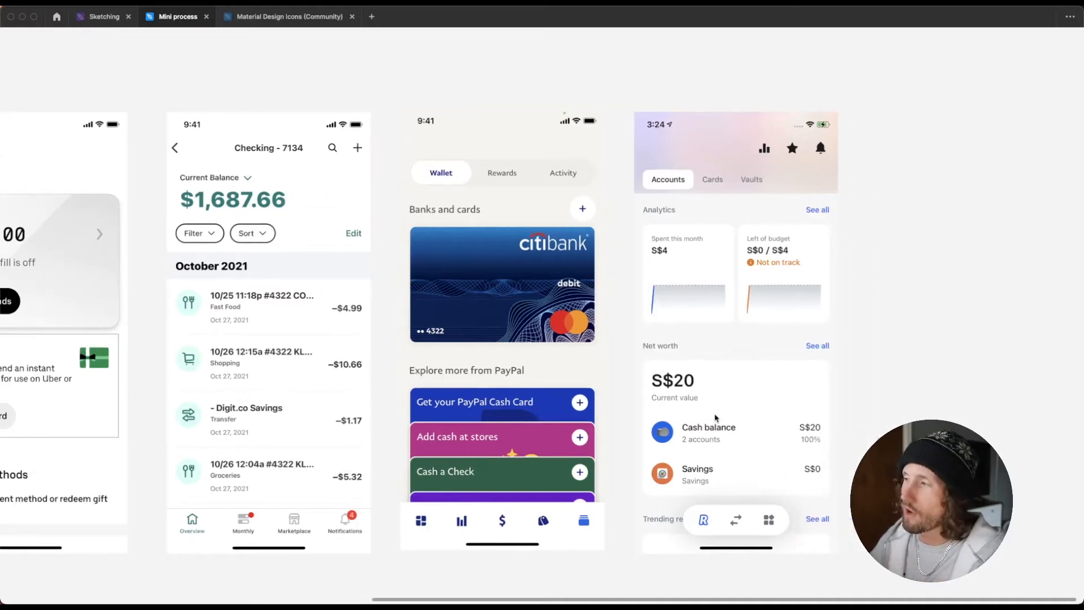
{"action": "scroll", "coordinate": [694, 432], "scroll_direction": "right", "scroll_amount": 5}
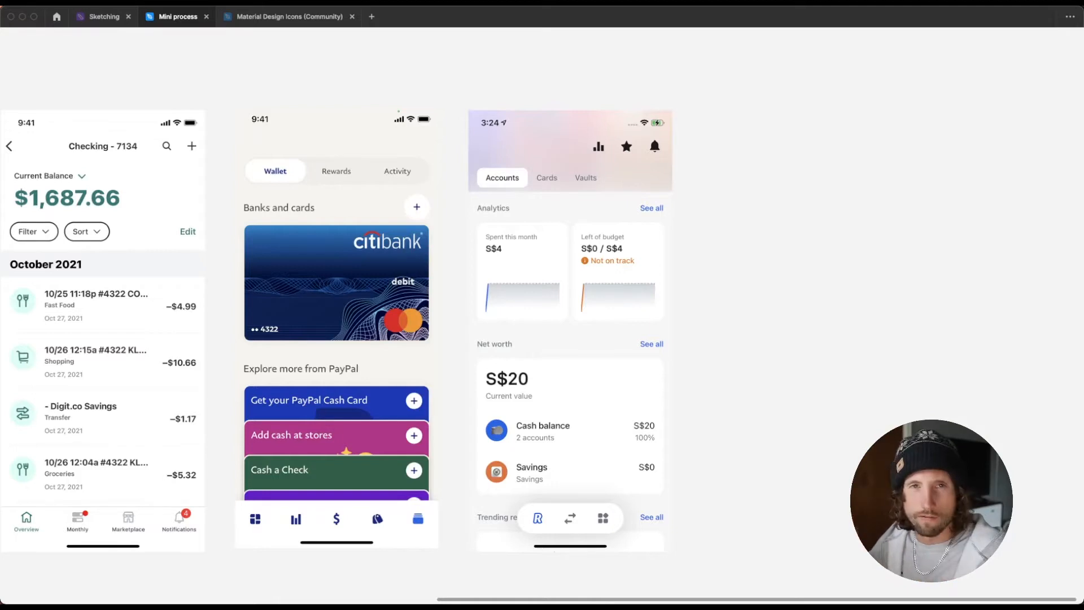
{"action": "scroll", "coordinate": [542, 330], "scroll_direction": "left", "scroll_amount": 10}
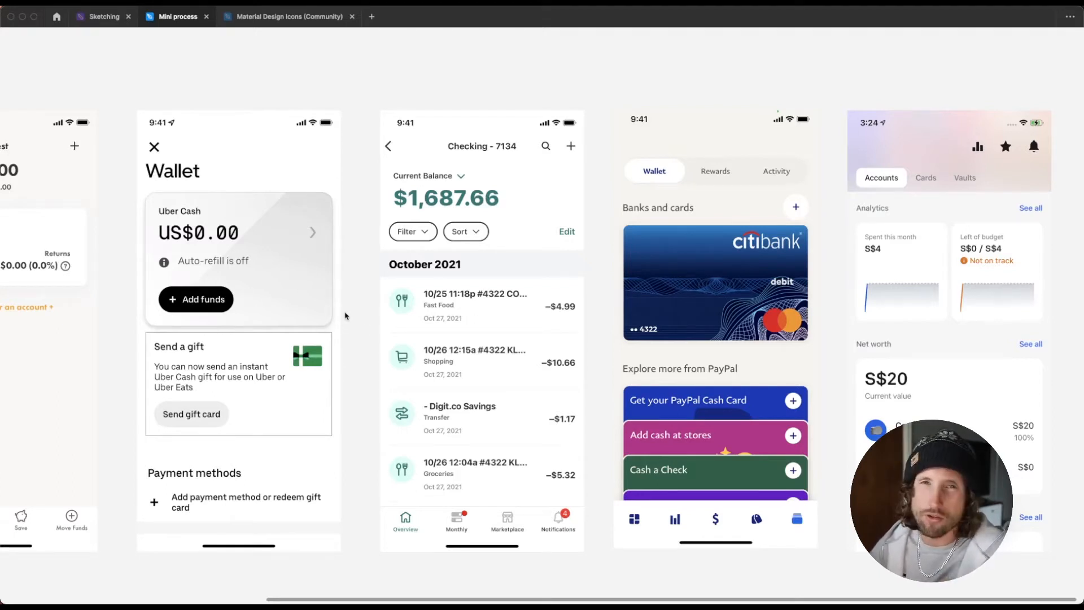
{"action": "scroll", "coordinate": [346, 315], "scroll_direction": "right", "scroll_amount": 2}
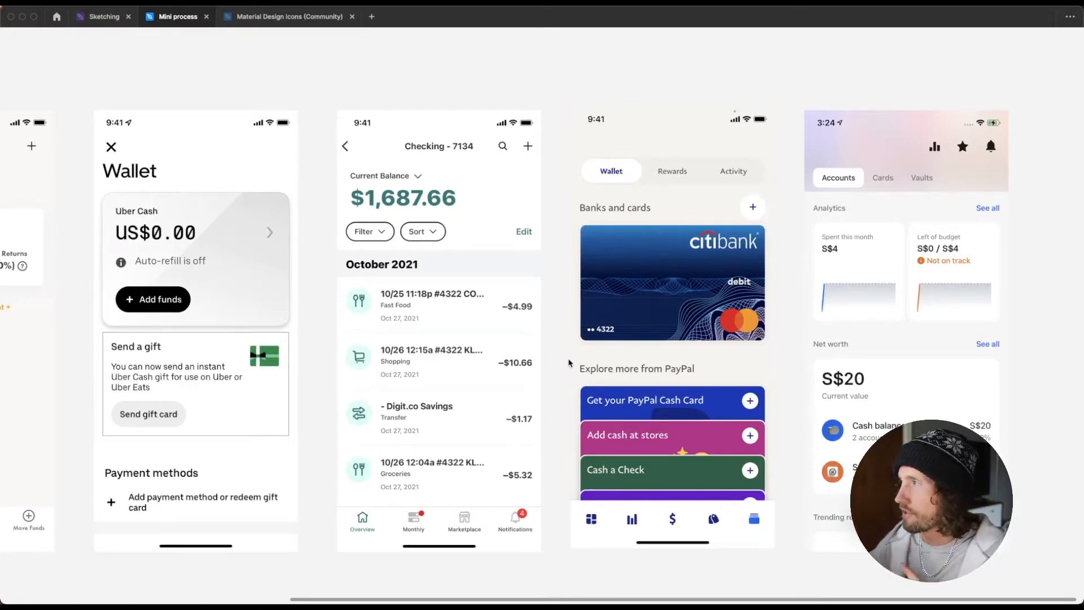
{"action": "scroll", "coordinate": [569, 363], "scroll_direction": "right", "scroll_amount": 10}
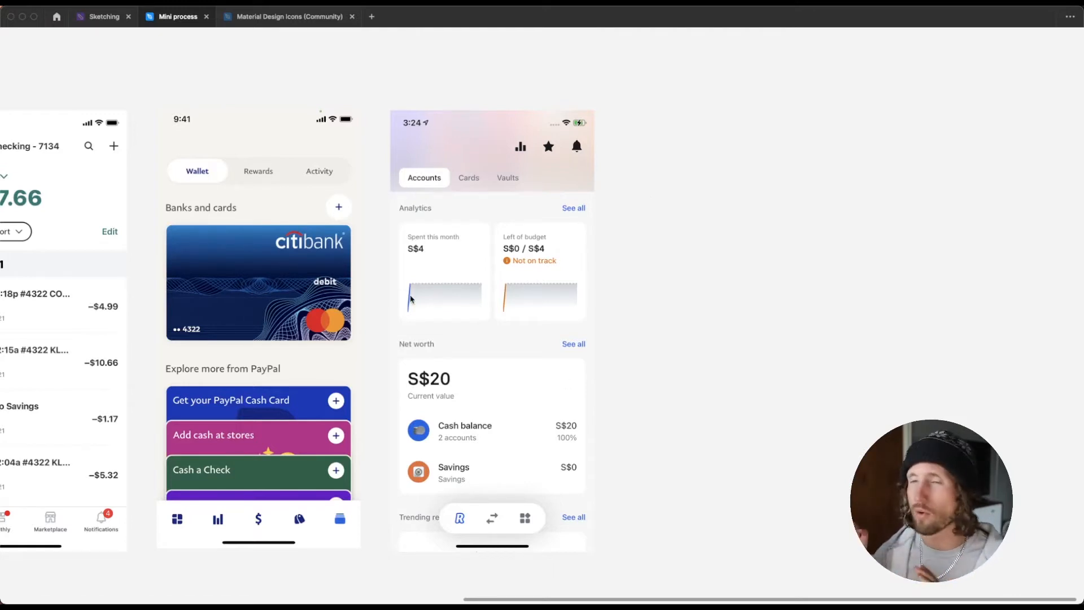
{"action": "scroll", "coordinate": [410, 299], "scroll_direction": "left", "scroll_amount": 10}
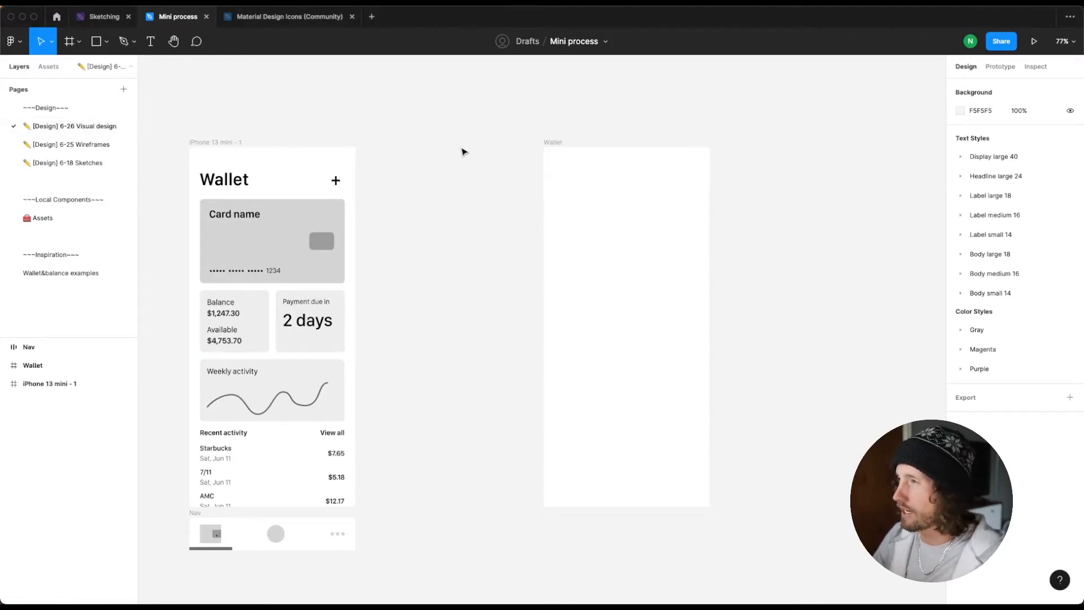
Step: Align the iPhone status bar to the top edge of the empty Wallet frame
{"action": "scroll", "coordinate": [237, 344], "scroll_direction": "left", "scroll_amount": 1}
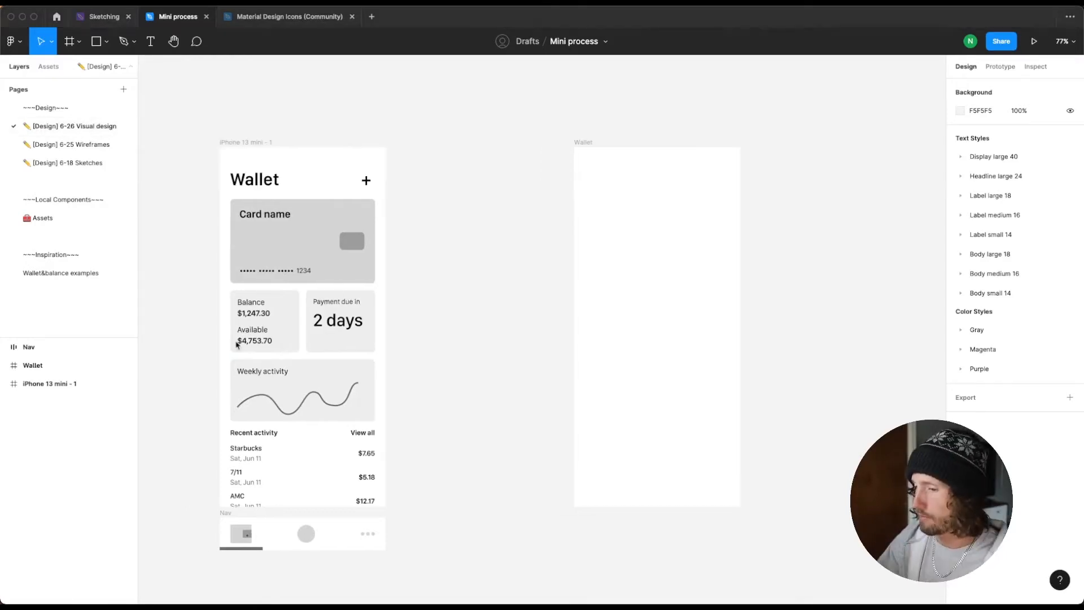
{"action": "scroll", "coordinate": [411, 300], "scroll_direction": "right", "scroll_amount": 1}
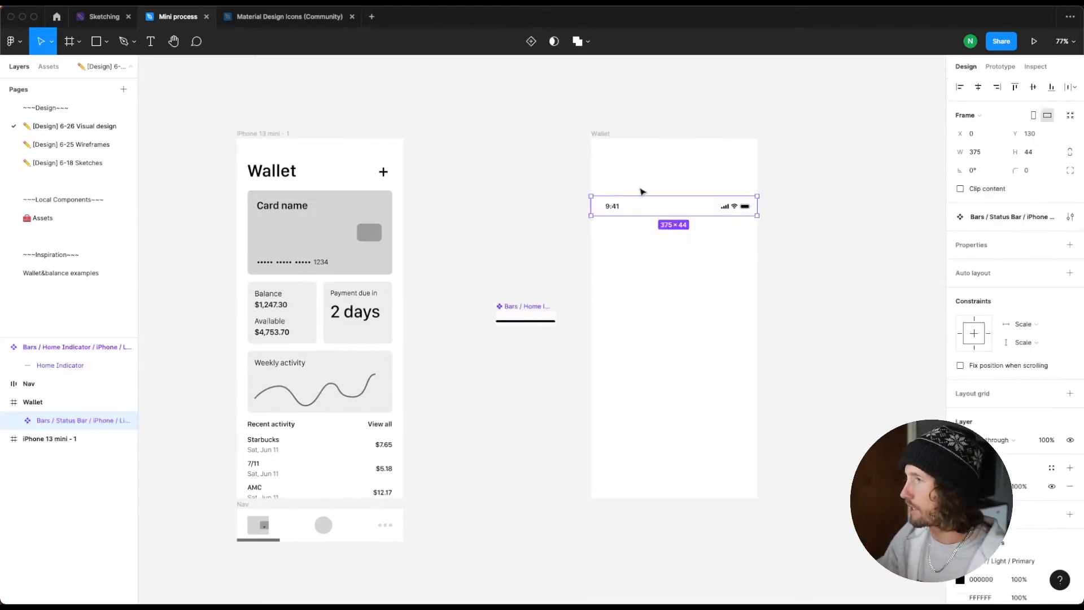
{"action": "key", "text": "alt+w"}
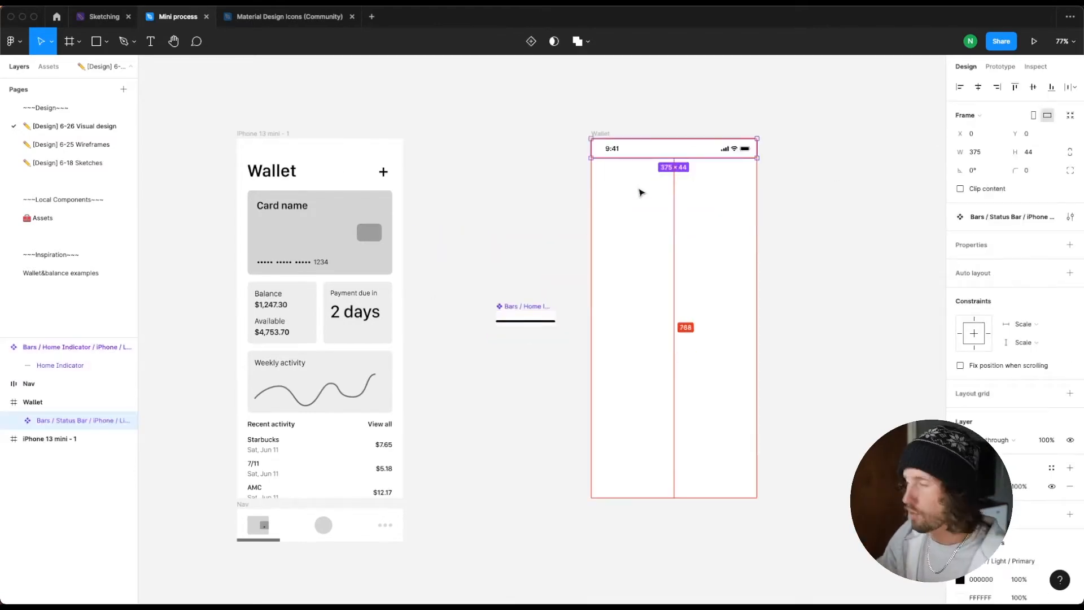
Step: Move the iPhone home indicator into the Wallet frame, near its lower edge
{"action": "left_click", "coordinate": [497, 315]}
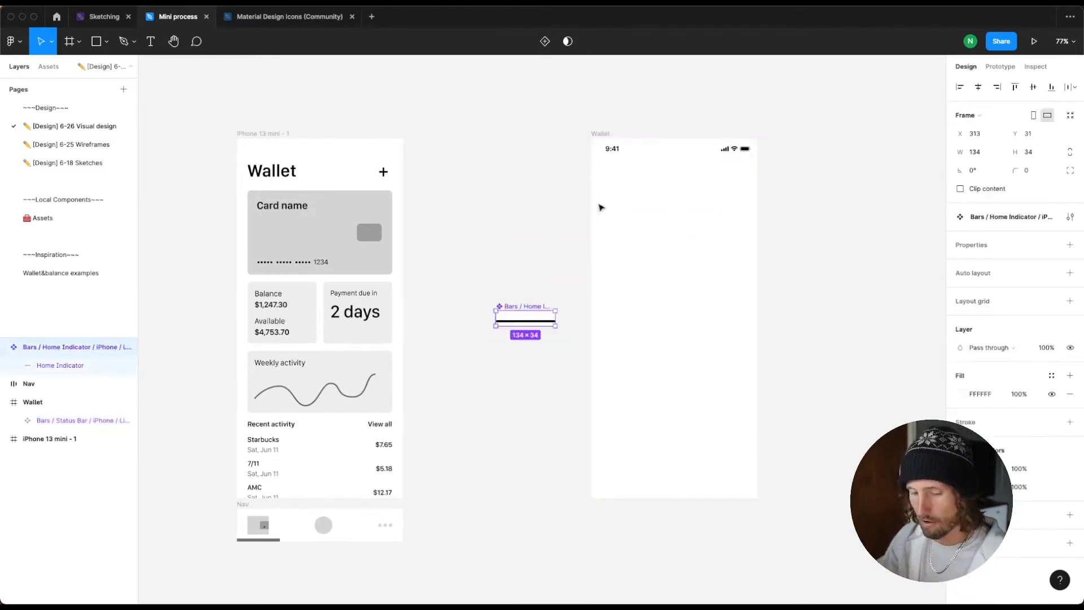
{"action": "key", "text": "super+x"}
{"action": "left_click", "coordinate": [601, 135]}
{"action": "key", "text": "alt+s"}
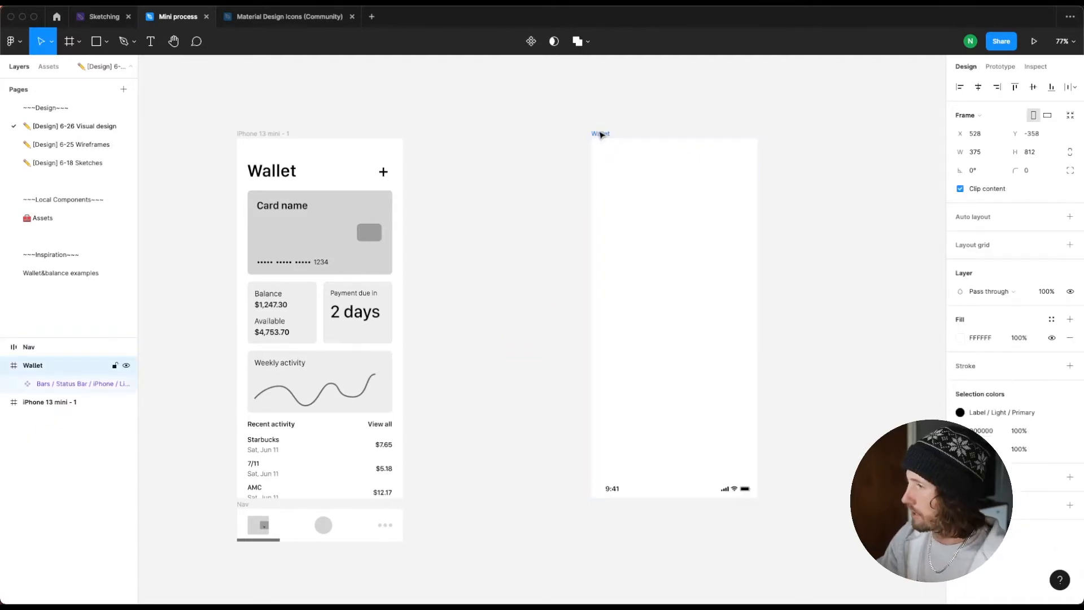
{"action": "key", "text": "super+z"}
{"action": "left_click", "coordinate": [503, 322]}
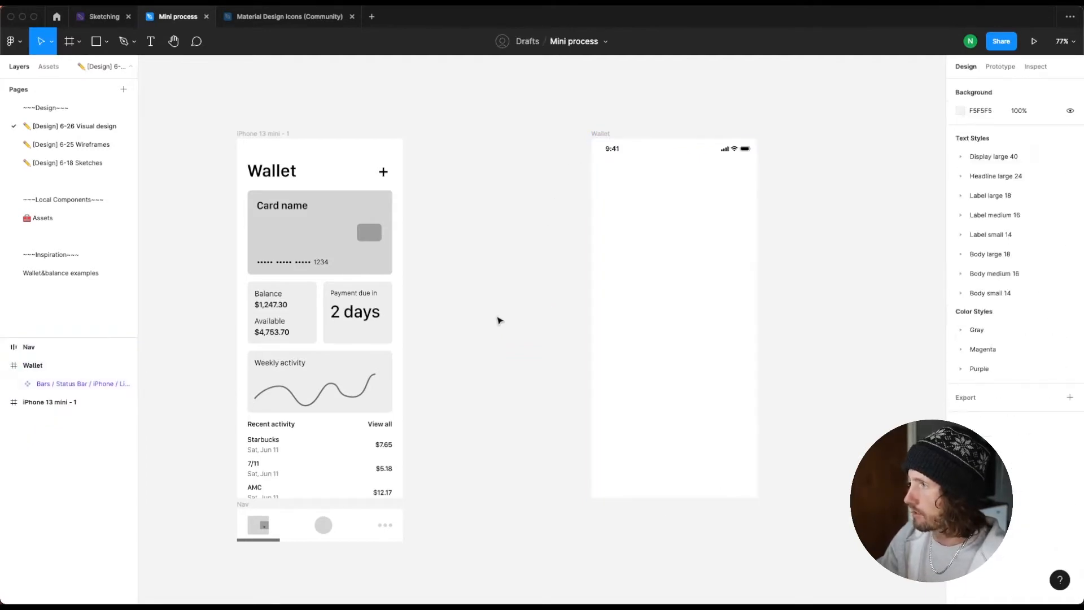
{"action": "key", "text": "super+v"}
{"action": "left_click_drag", "start_coordinate": [515, 308], "coordinate": [671, 492]}
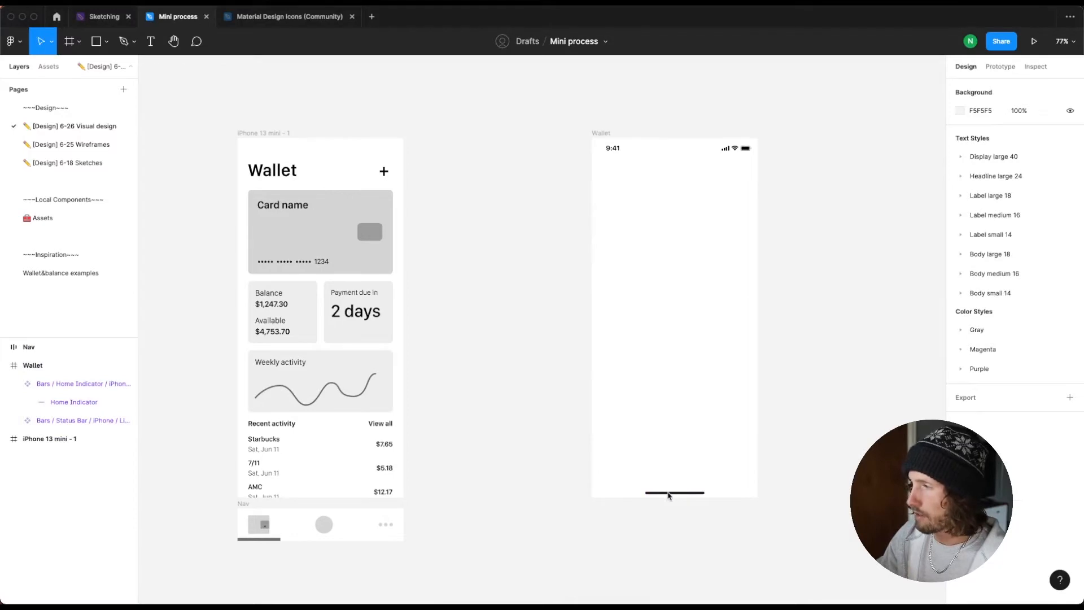
Step: Align the home indicator to the bottom edge of the Wallet frame and the status bar to its top edge
{"action": "left_click", "coordinate": [652, 492]}
{"action": "left_click", "coordinate": [628, 493]}
{"action": "left_click", "coordinate": [669, 493]}
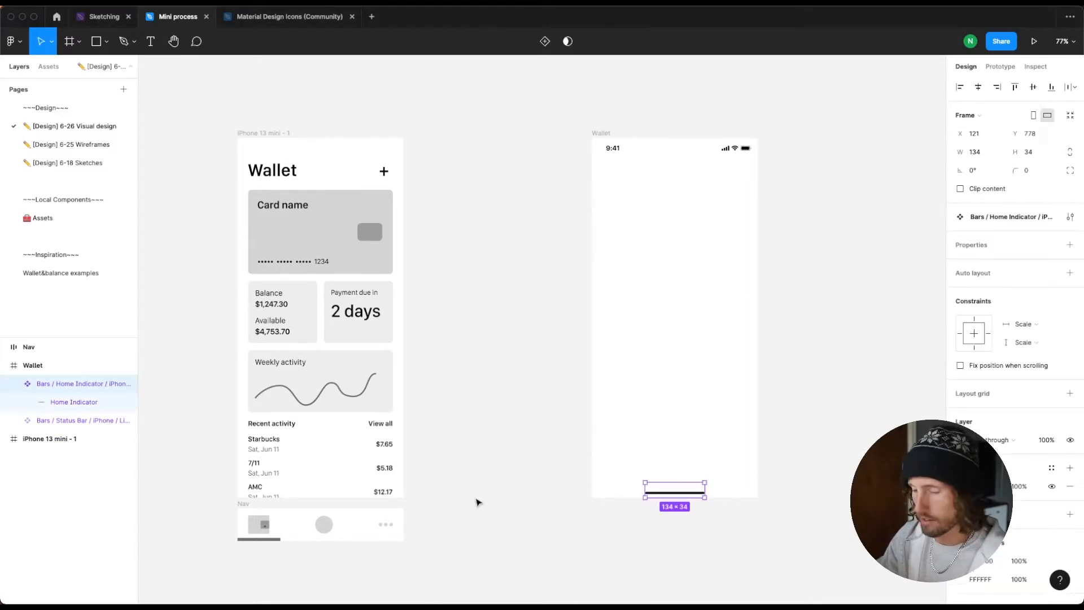
{"action": "key", "text": "alt+w"}
{"action": "key", "text": "alt+s"}
{"action": "scroll", "coordinate": [634, 177], "scroll_direction": "down", "scroll_amount": 1}
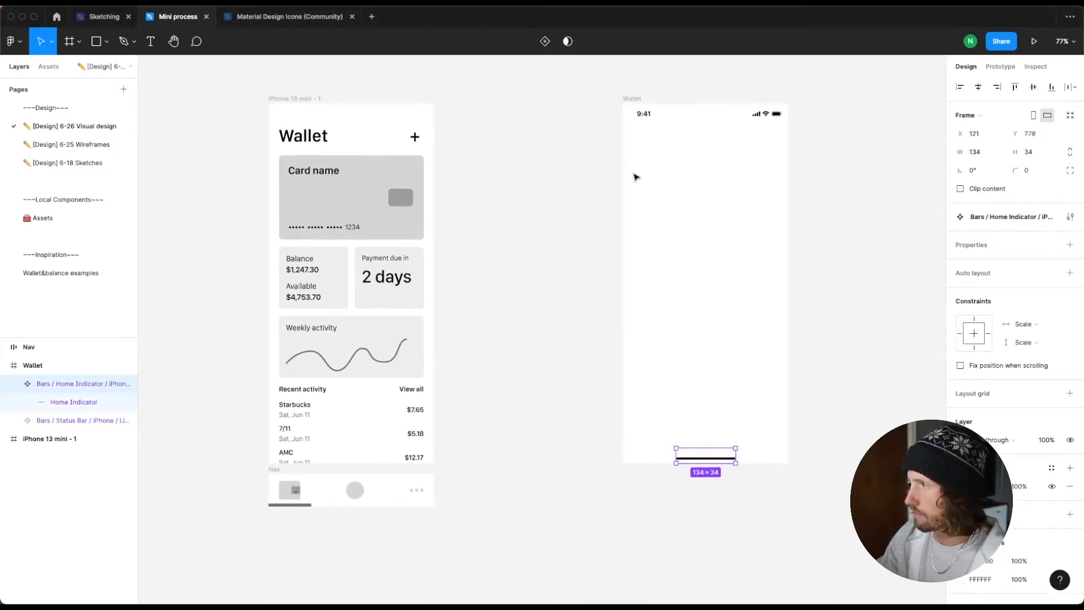
{"action": "left_click", "coordinate": [650, 113]}
{"action": "key", "text": "alt+s"}
{"action": "key", "text": "alt+w"}
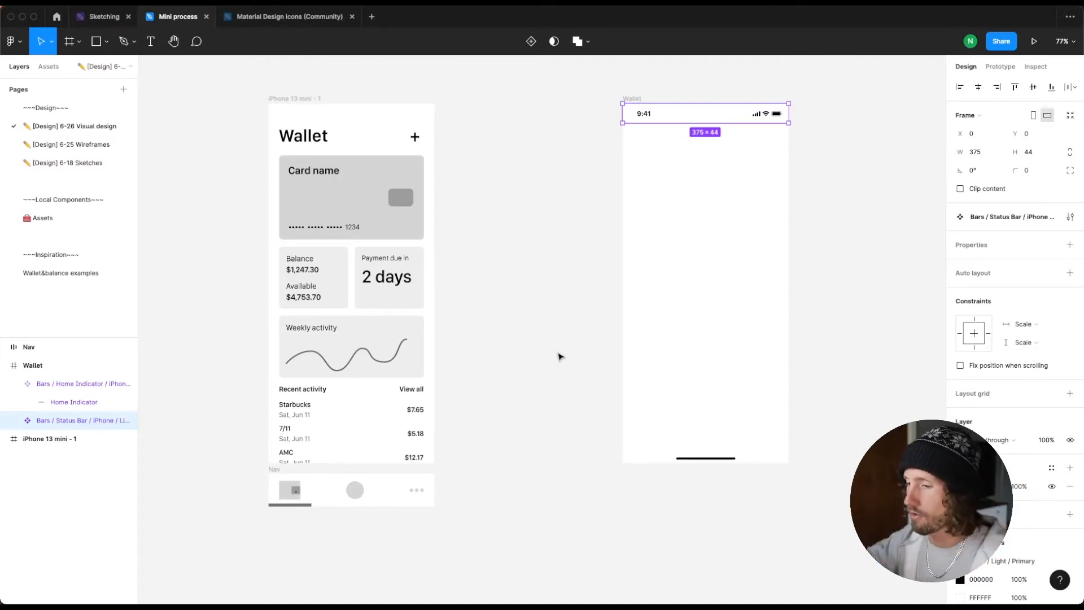
Step: Show the rulers and set vertical guides at 24 and 351 px on the Wallet frame, using a temporary 327 px wide rectangle as reference
{"action": "left_click", "coordinate": [560, 357]}
{"action": "scroll", "coordinate": [560, 356], "scroll_direction": "right", "scroll_amount": 3}
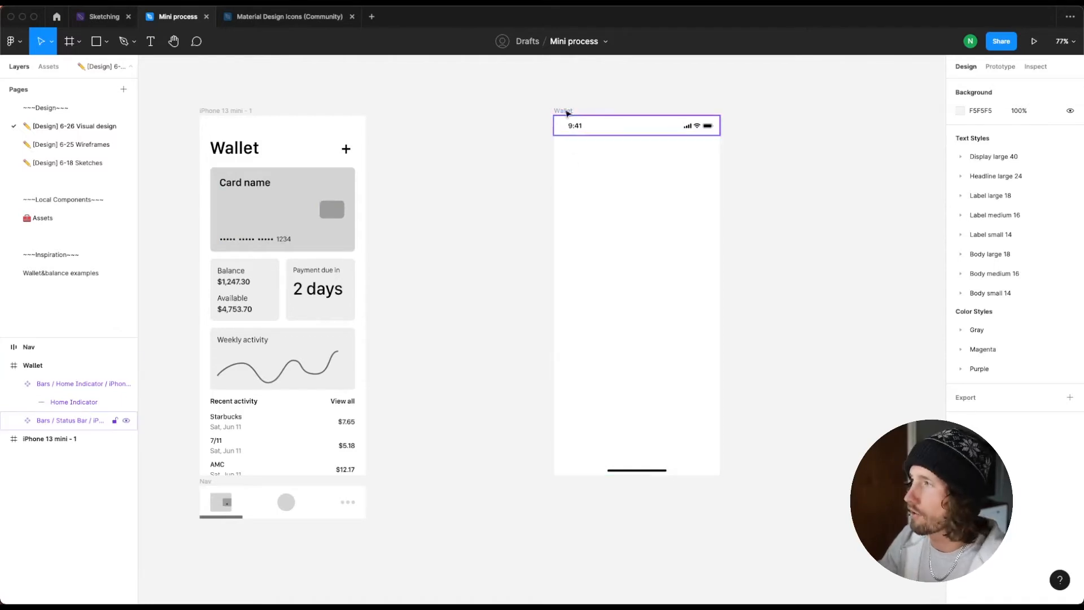
{"action": "scroll", "coordinate": [588, 164], "scroll_direction": "left", "scroll_amount": 1}
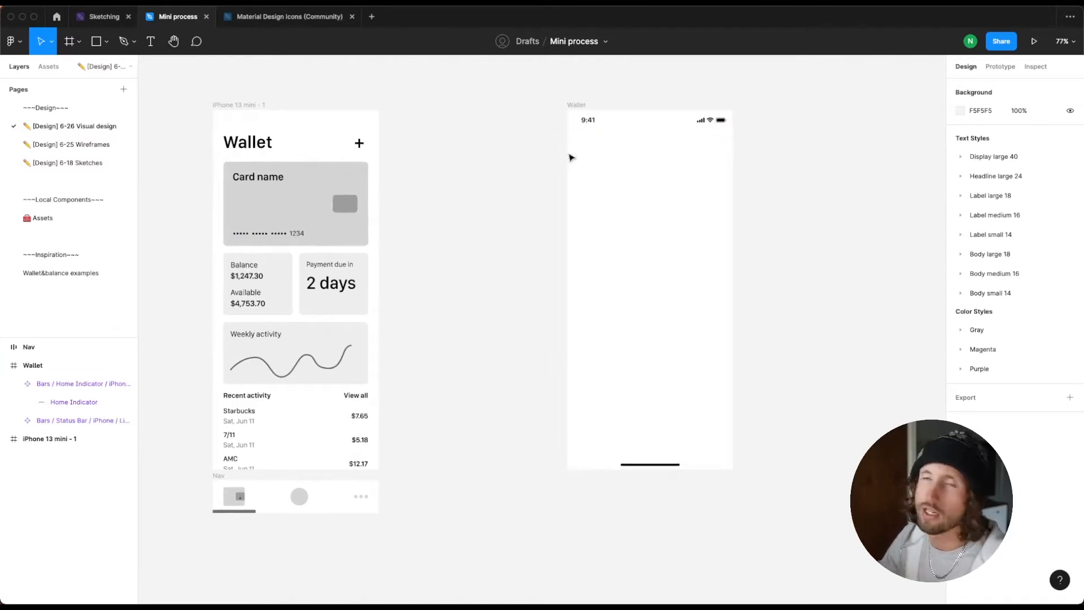
{"action": "scroll", "coordinate": [536, 121], "scroll_direction": "right", "scroll_amount": 2}
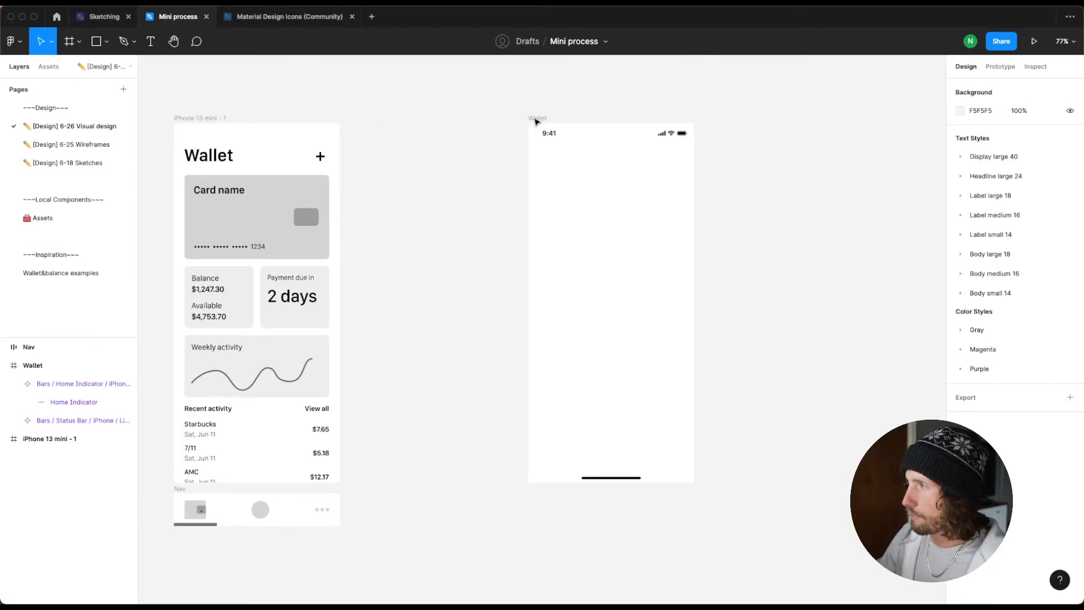
{"action": "left_click", "coordinate": [534, 118]}
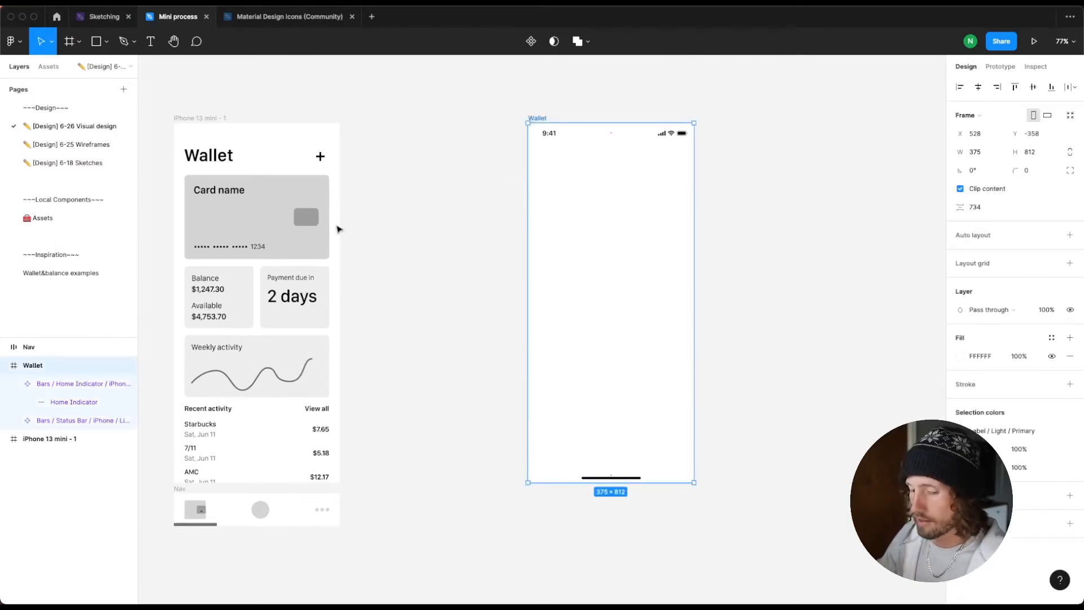
{"action": "key", "text": "shift+r"}
{"action": "key", "text": "r"}
{"action": "mouse_move", "coordinate": [562, 187]}
{"action": "left_mouse_down"}
{"action": "mouse_move", "coordinate": [627, 205]}
{"action": "mouse_move", "coordinate": [563, 194]}
{"action": "mouse_move", "coordinate": [681, 189]}
{"action": "left_mouse_up"}
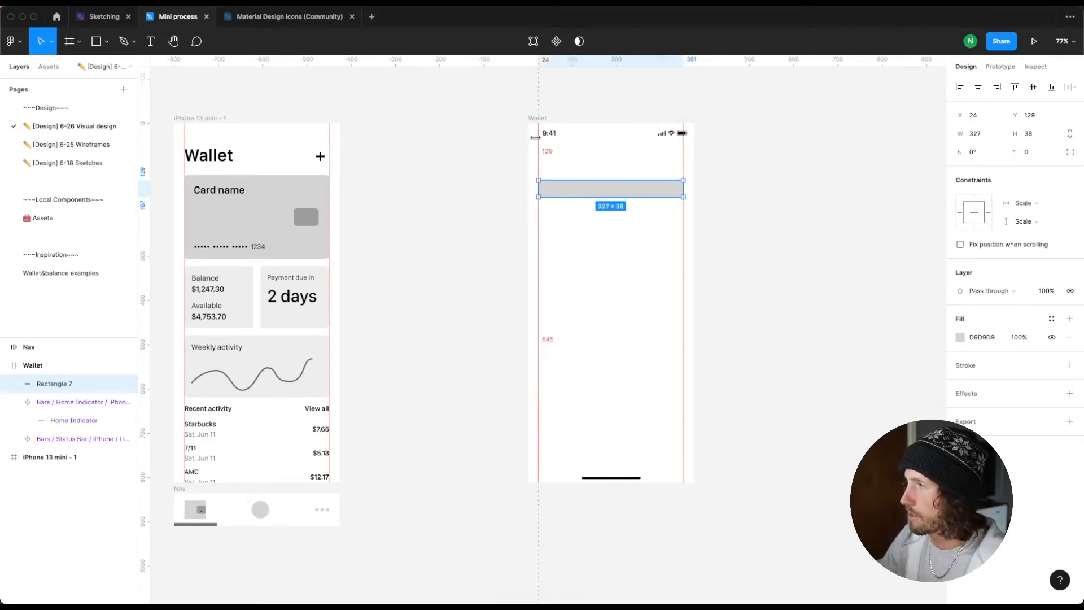
{"action": "key", "text": "alt"}
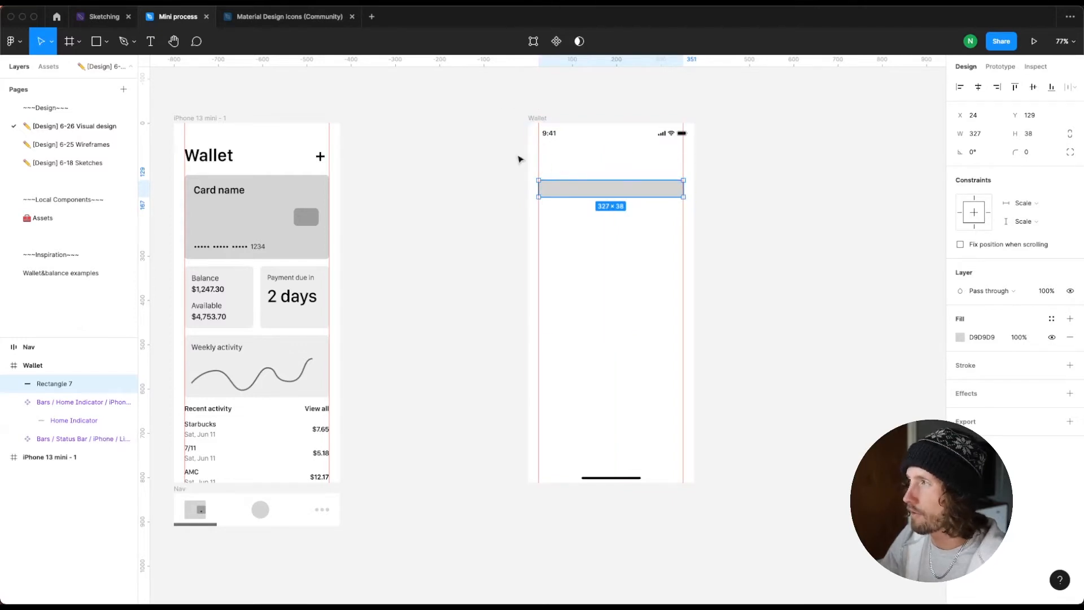
{"action": "key", "text": "Delete"}
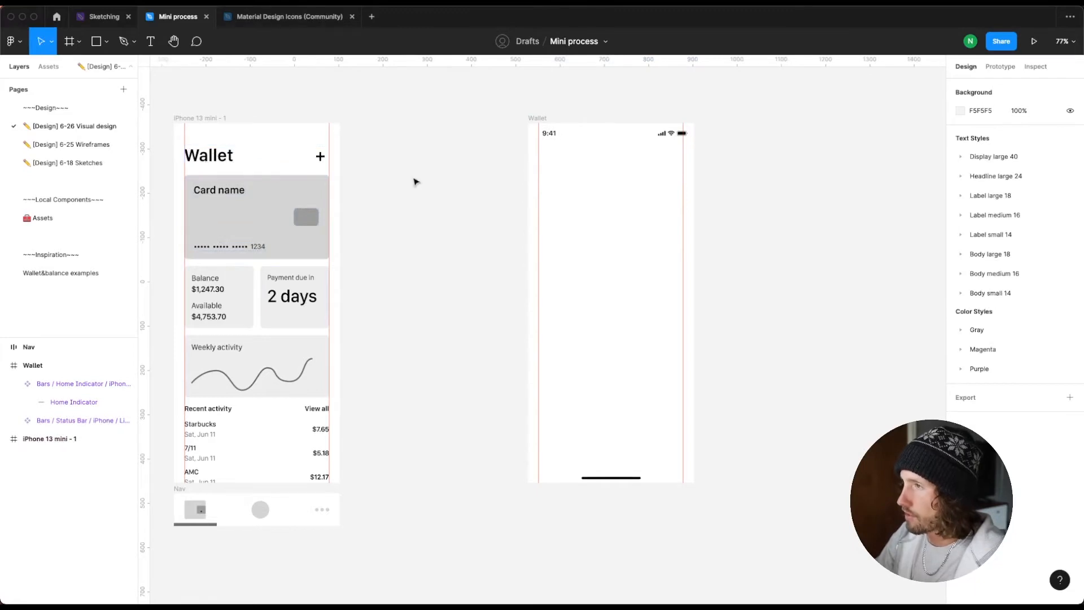
Step: Add a left-aligned "Wallet" title text below the status bar, starting at the left margin guide
{"action": "key", "text": "t"}
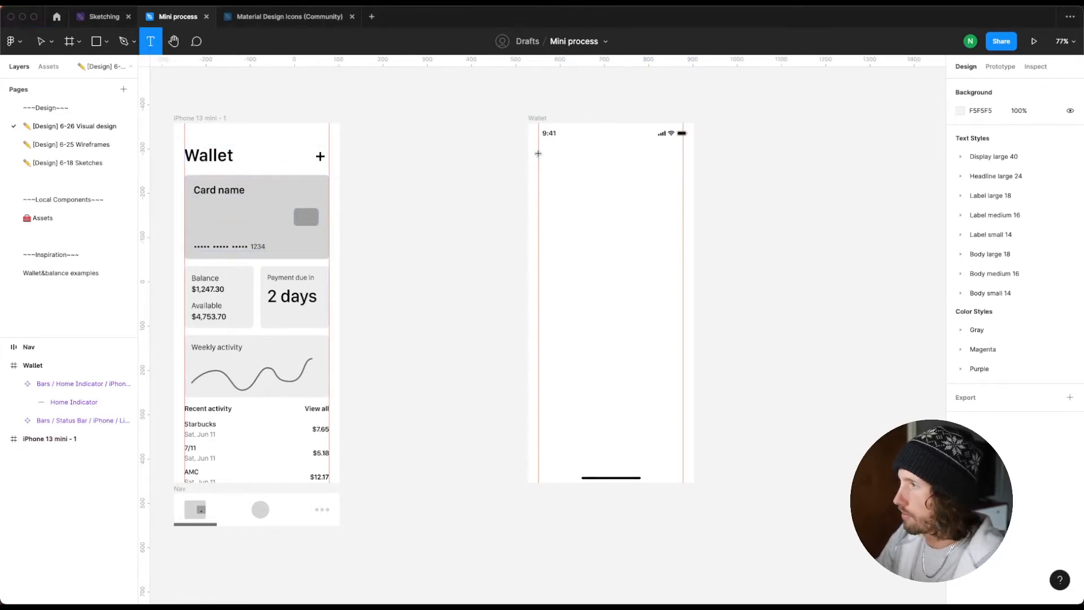
{"action": "left_click_drag", "start_coordinate": [538, 153], "coordinate": [625, 182]}
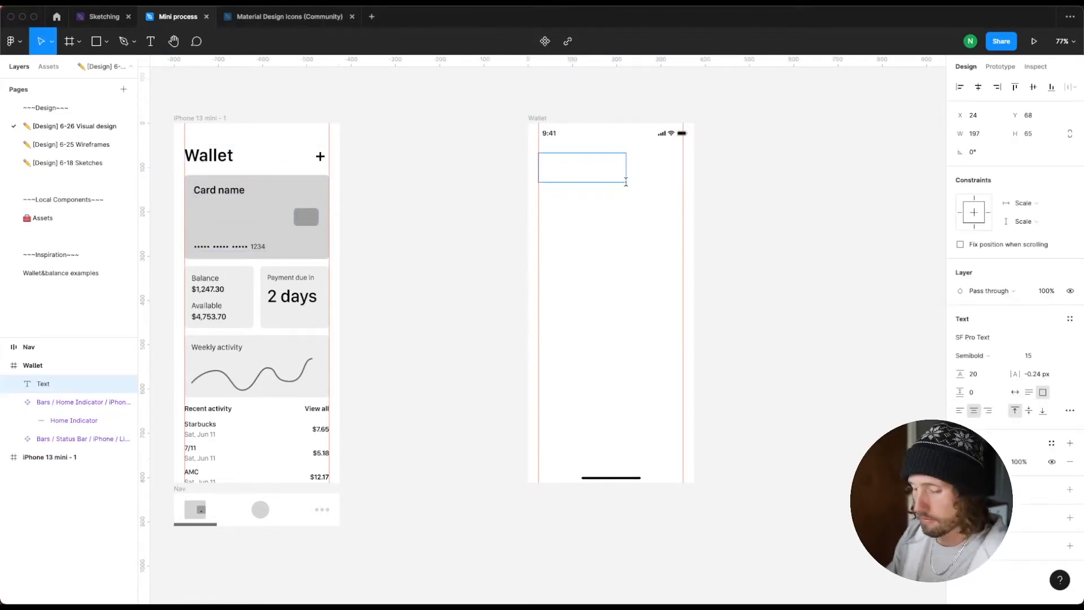
{"action": "type", "text": "Wallet"}
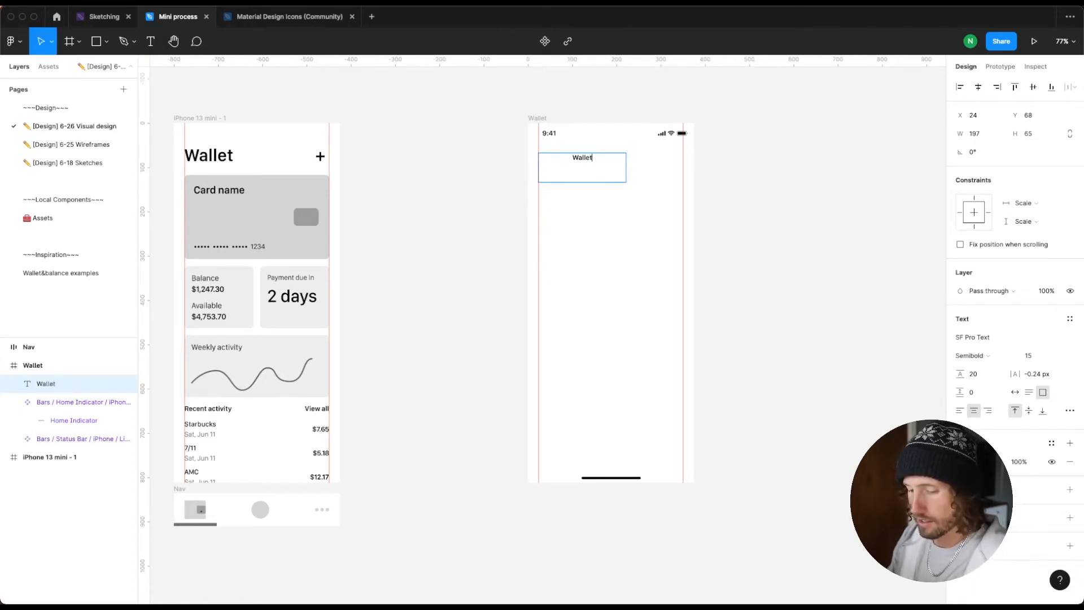
{"action": "key", "text": "Escape"}
{"action": "key", "text": "alt+super+l"}
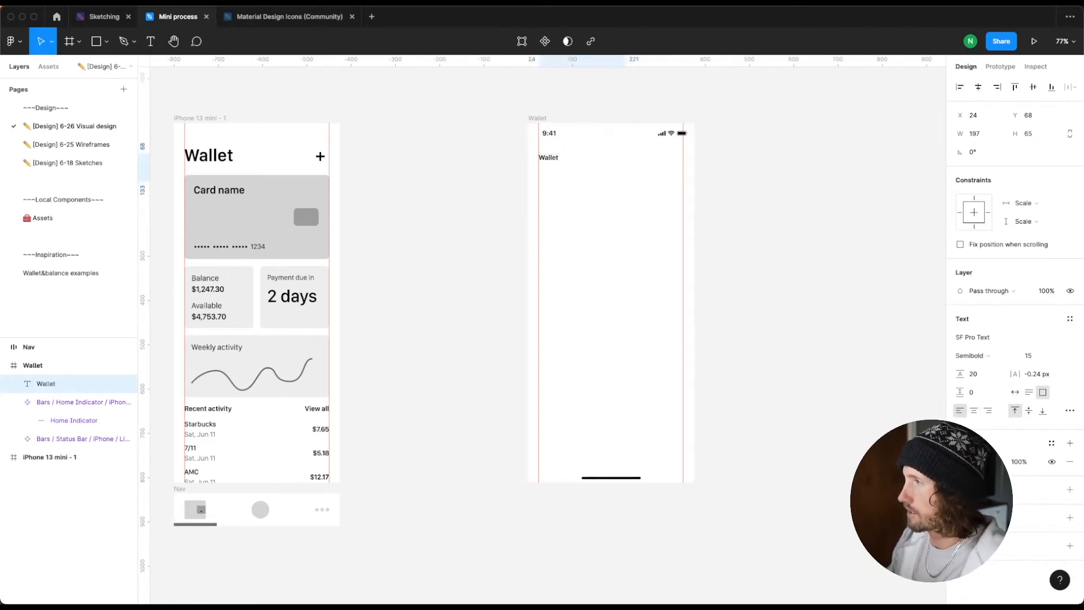
Step: Apply the Display large 40/48 text style to the Wallet title and shrink its text box to fit
{"action": "left_click", "coordinate": [1071, 319]}
{"action": "left_click", "coordinate": [1055, 408]}
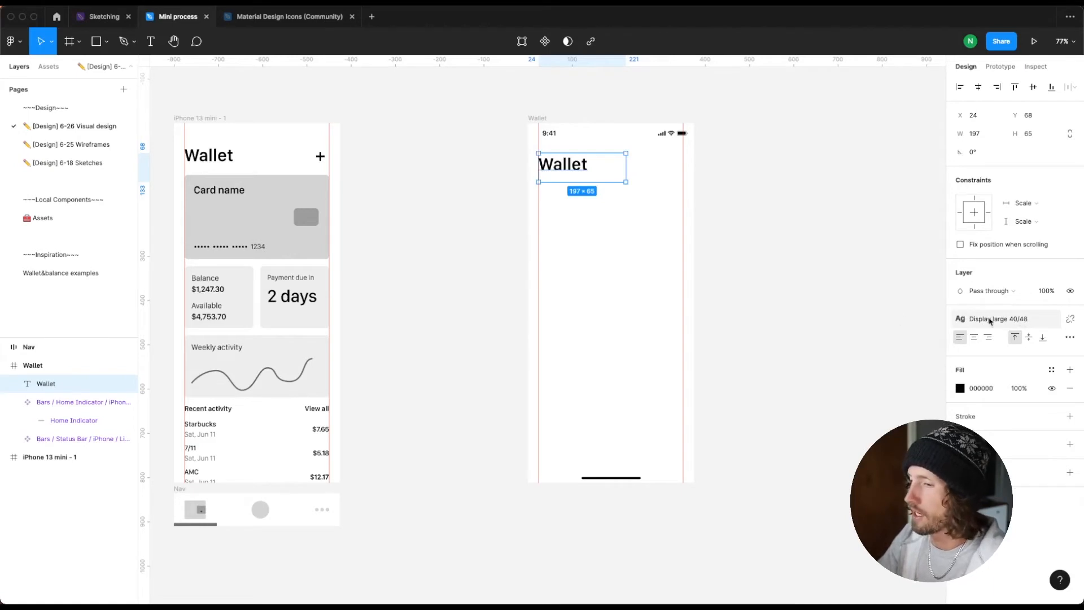
{"action": "double_click", "coordinate": [625, 182]}
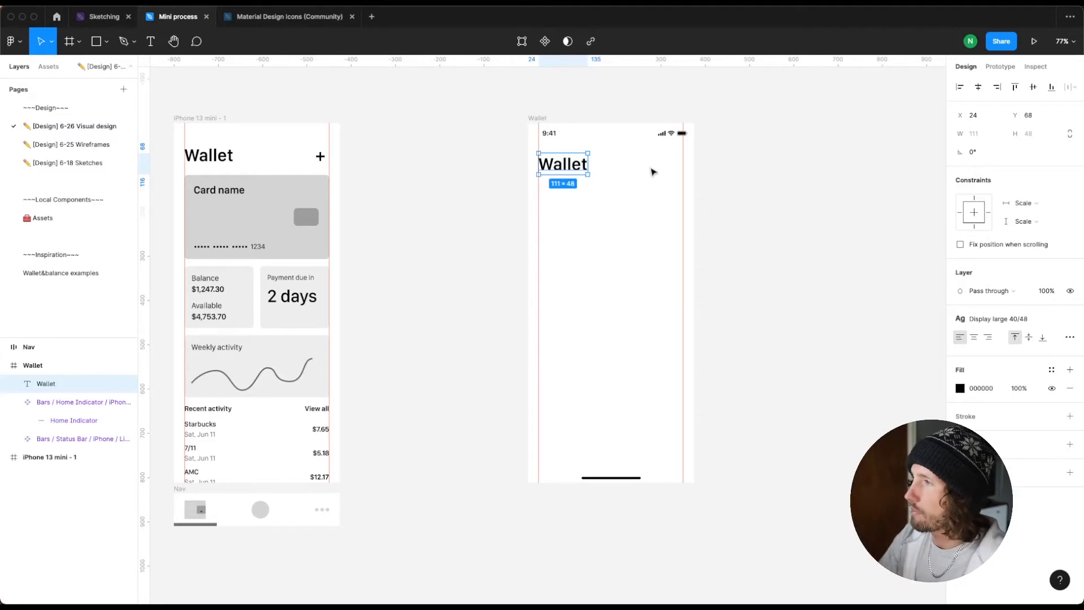
Step: Search the Material Design Icons file for "add" and copy the plus icon into the Visual design page beside the Wallet frame
{"action": "scroll", "coordinate": [653, 172], "scroll_direction": "left", "scroll_amount": 1}
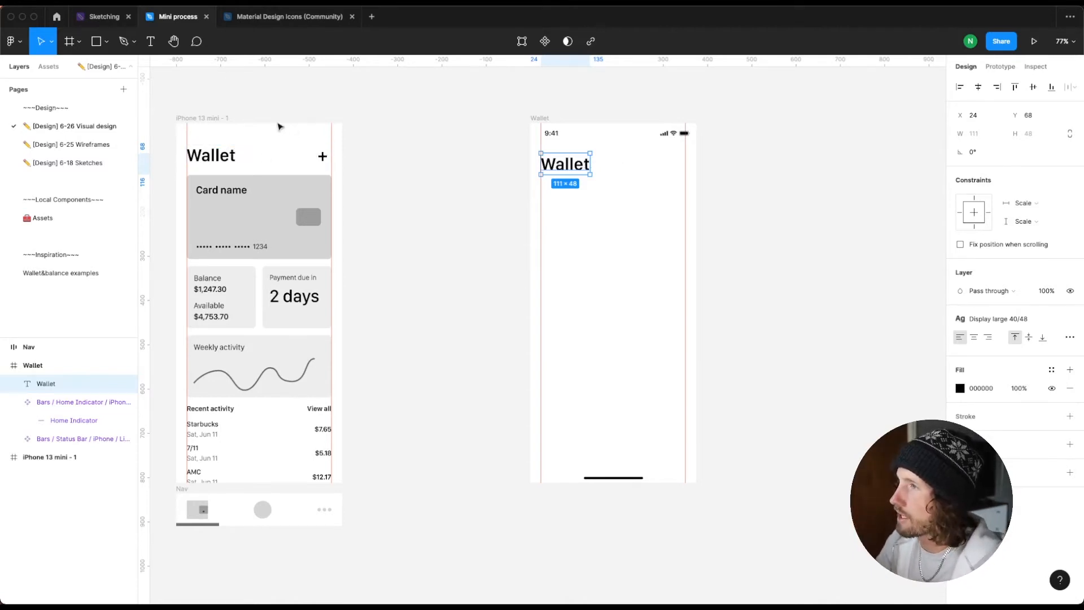
{"action": "left_click", "coordinate": [251, 22]}
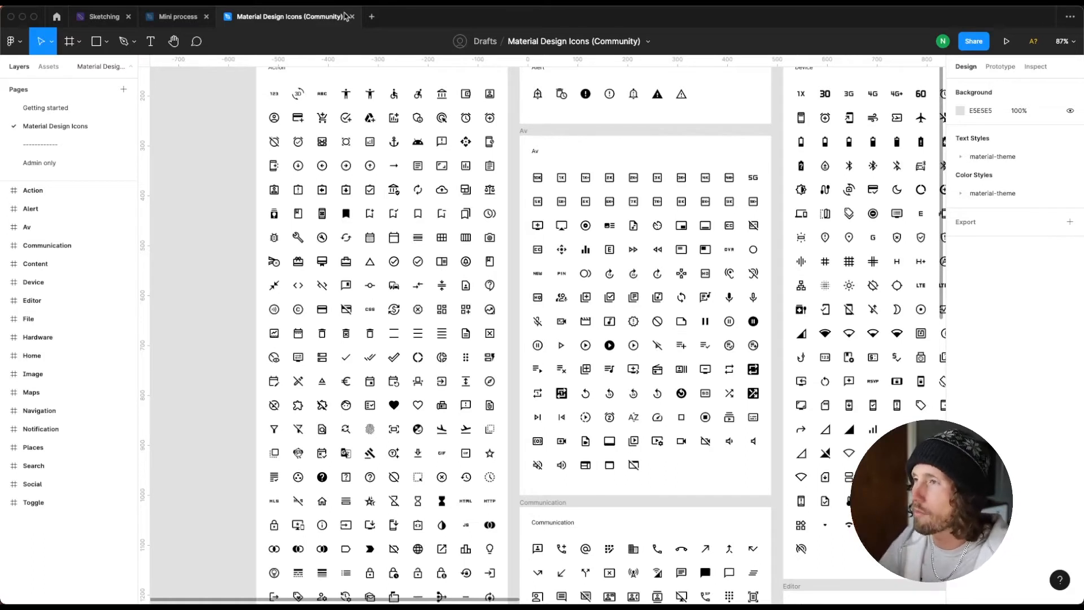
{"action": "left_click", "coordinate": [46, 73]}
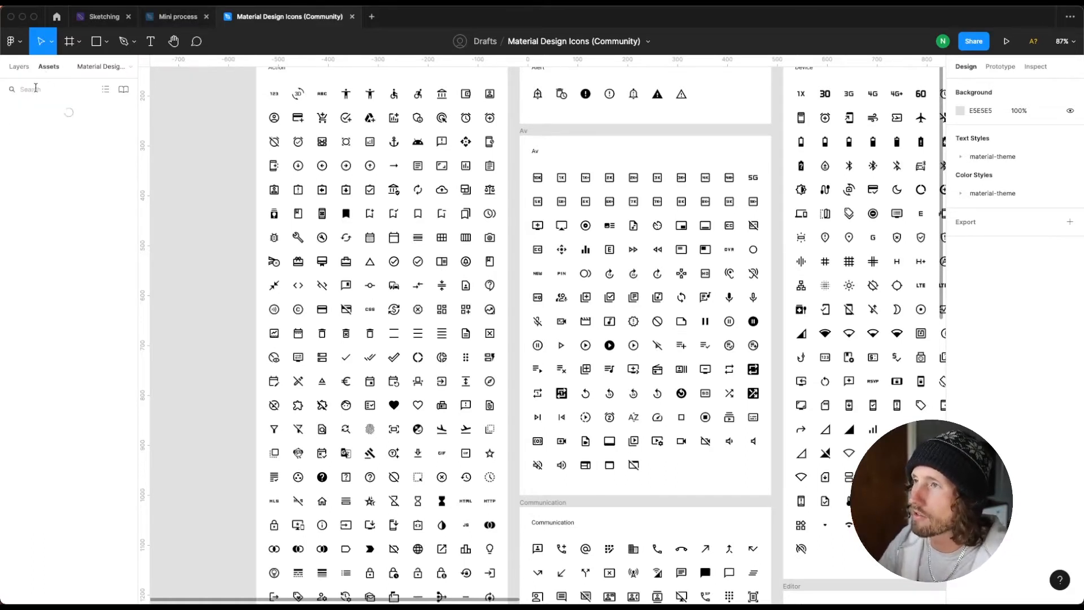
{"action": "left_click", "coordinate": [32, 91]}
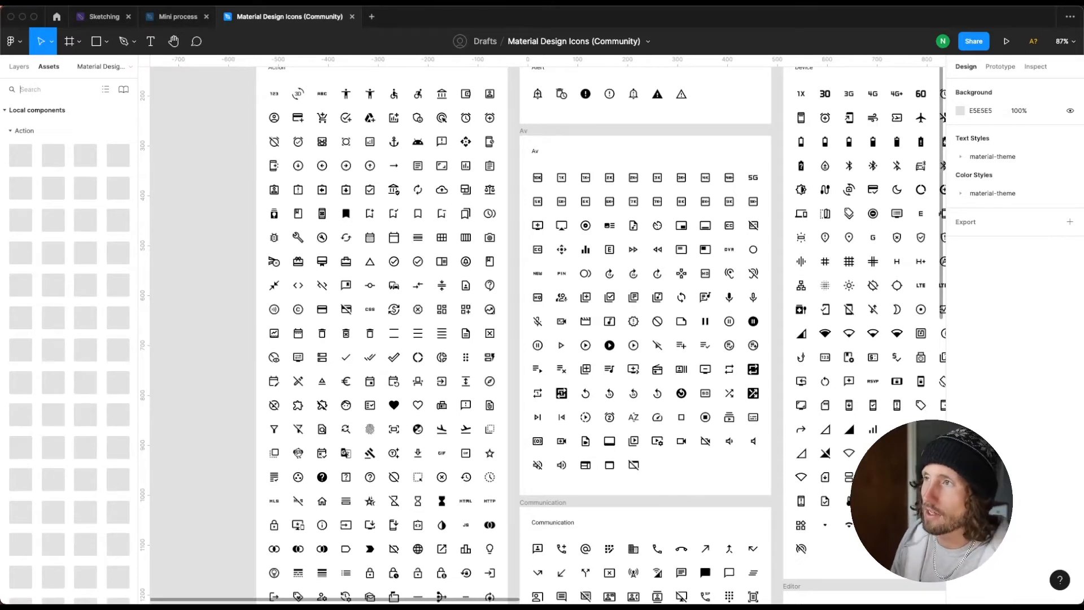
{"action": "type", "text": "add"}
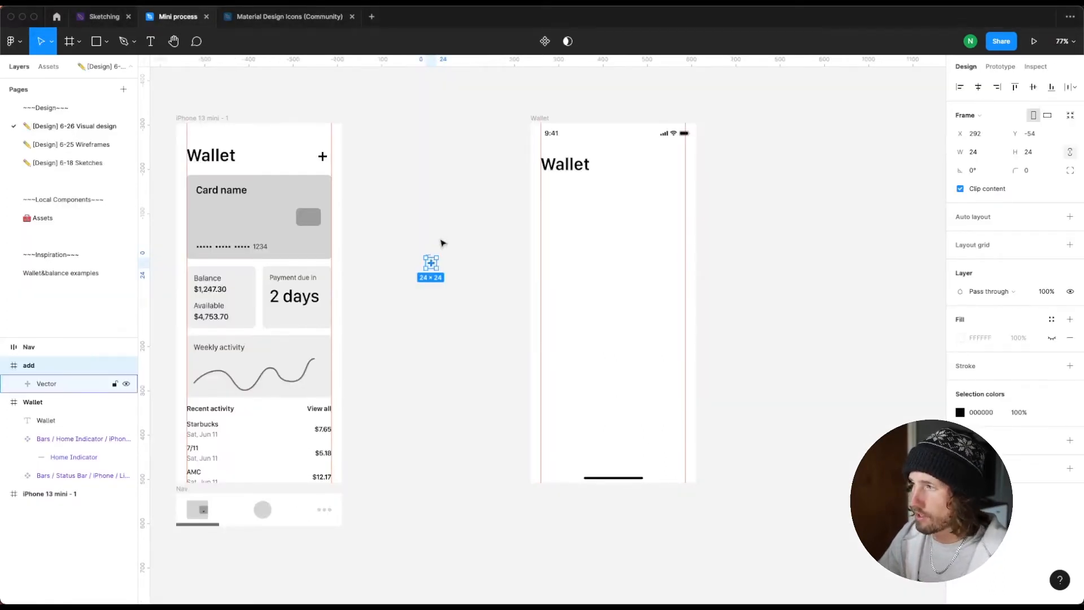
{"action": "key", "text": "Escape"}
{"action": "left_click", "coordinate": [432, 260]}
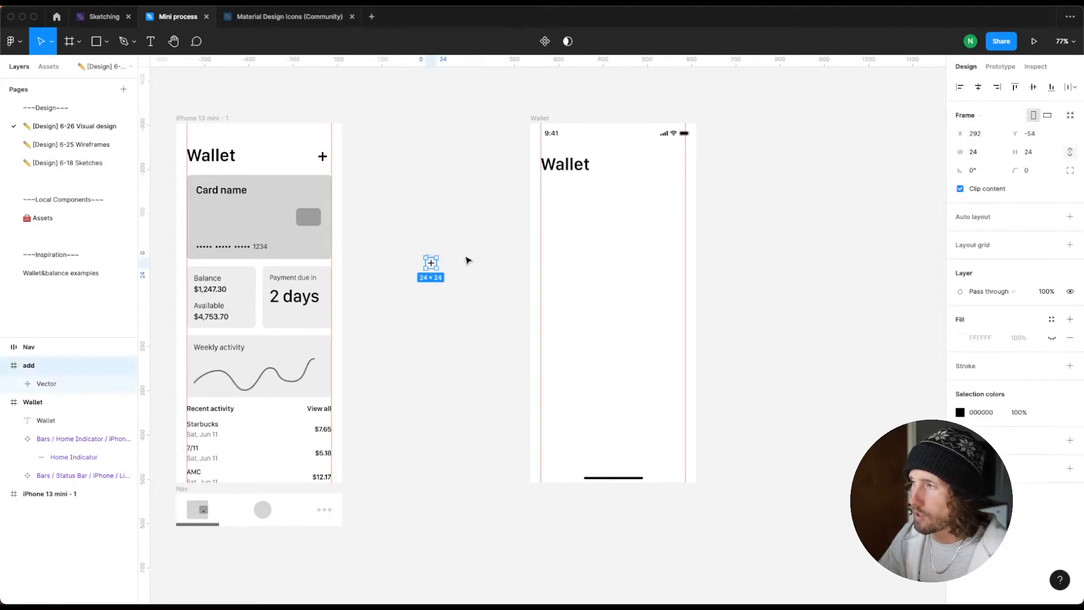
{"action": "scroll", "coordinate": [474, 254], "scroll_direction": "right", "scroll_amount": 1}
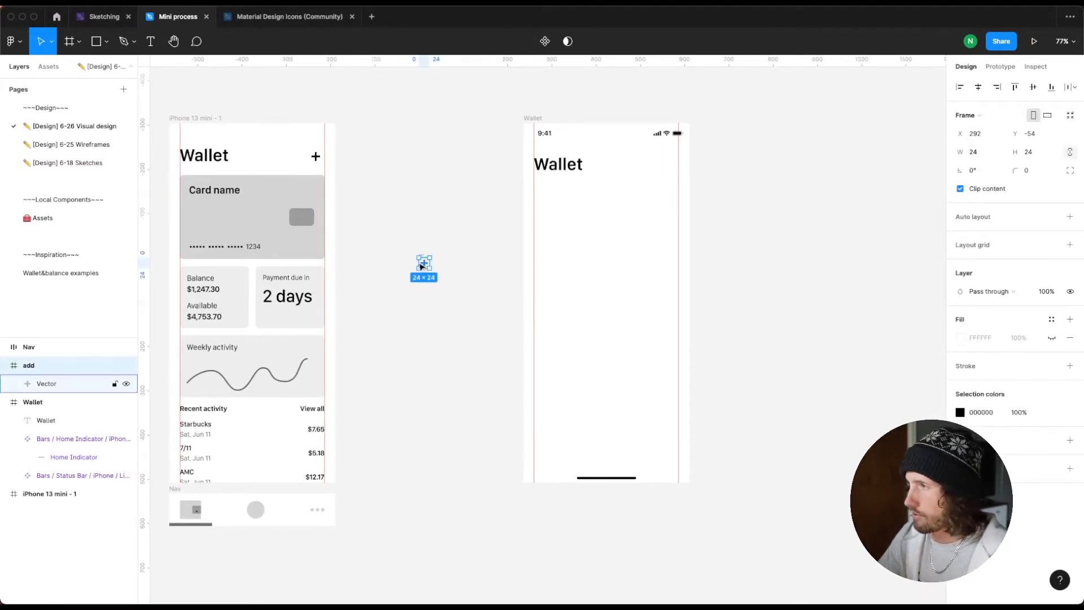
Step: Move the add icon from the Visual design page to an empty area of the Assets page
{"action": "key", "text": "Delete"}
{"action": "left_click", "coordinate": [76, 220]}
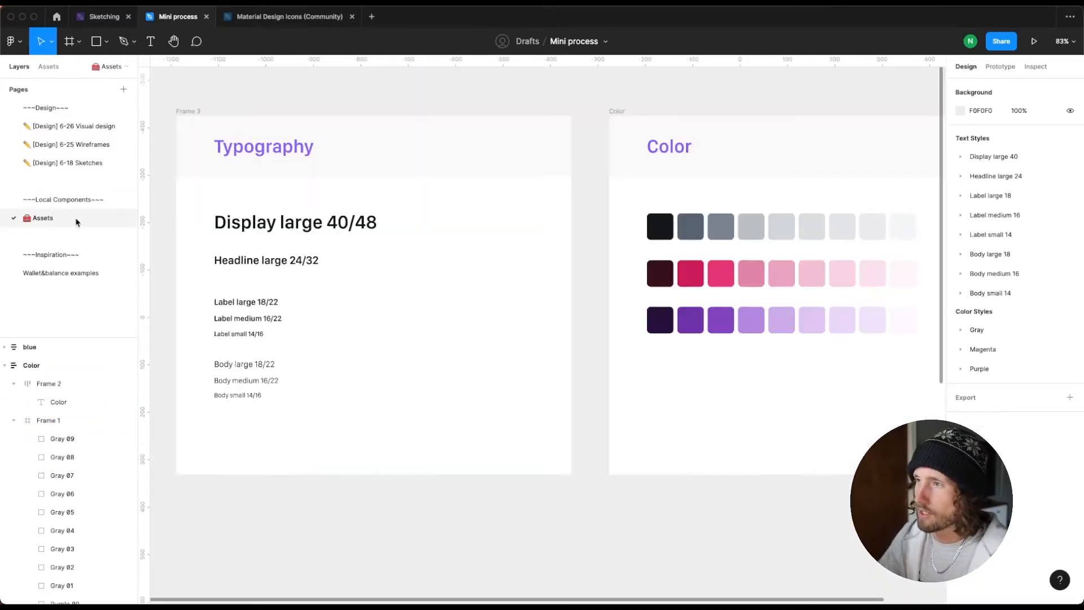
{"action": "scroll", "coordinate": [448, 224], "scroll_direction": "right", "scroll_amount": 15}
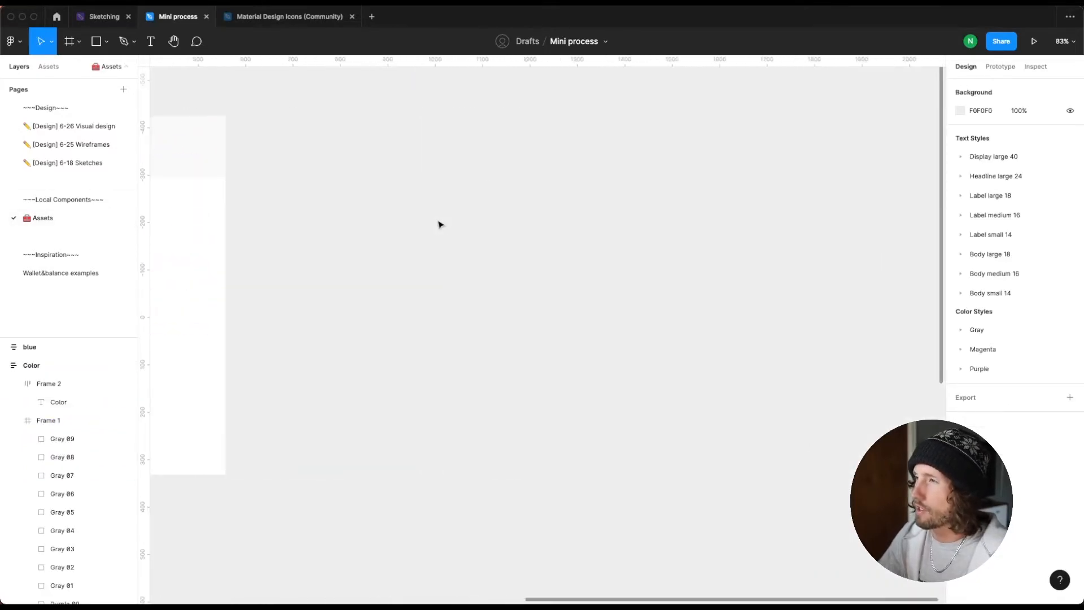
{"action": "key", "text": "super+v"}
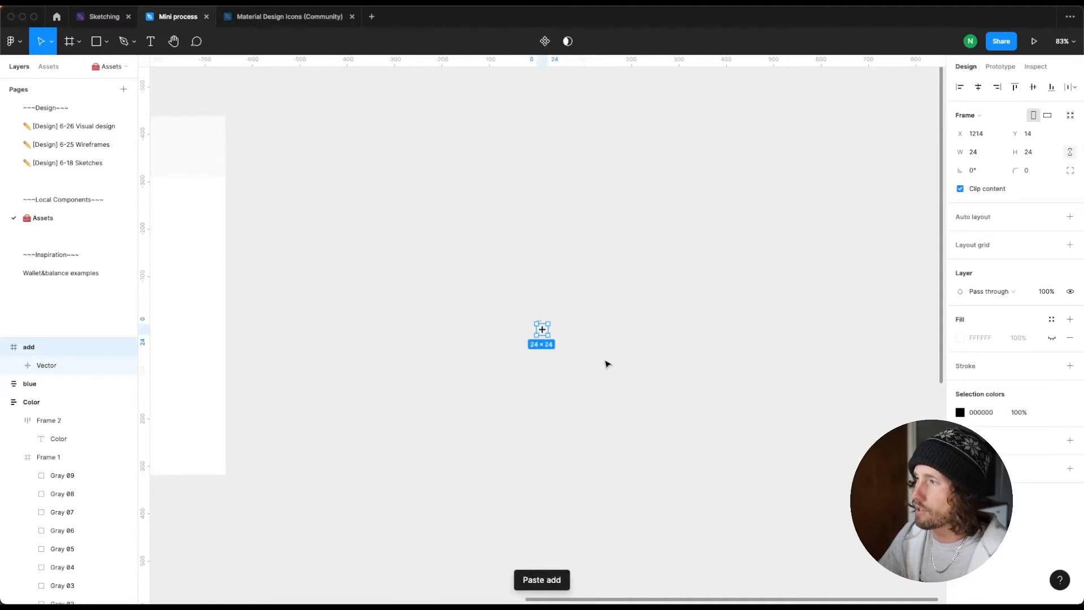
Step: Rename the add icon frame as Icon/add and turn it into a component
{"action": "key", "text": "super+r"}
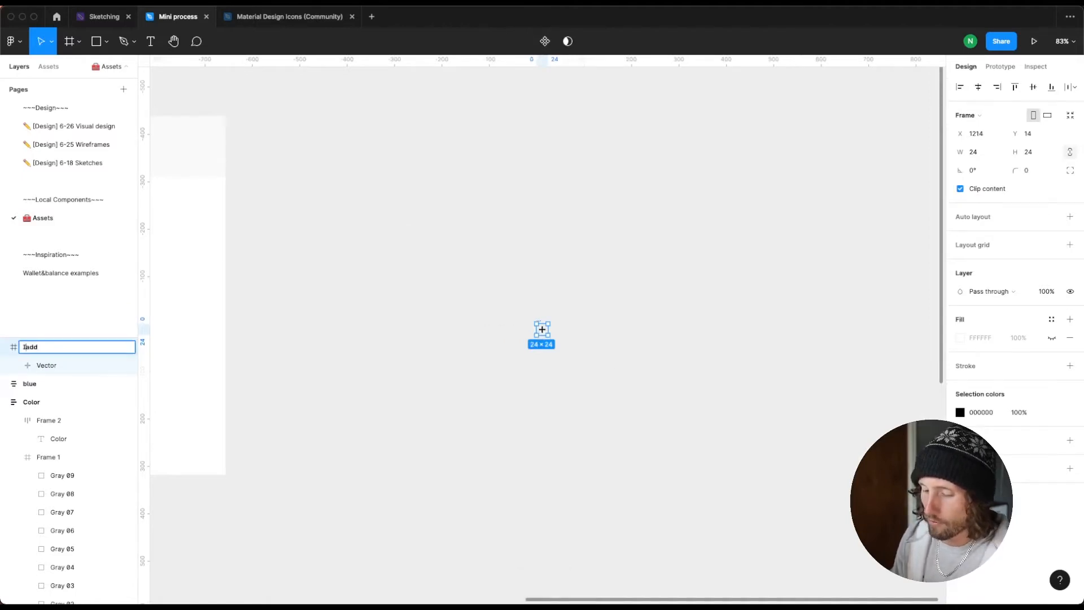
{"action": "type", "text": "Icon/"}
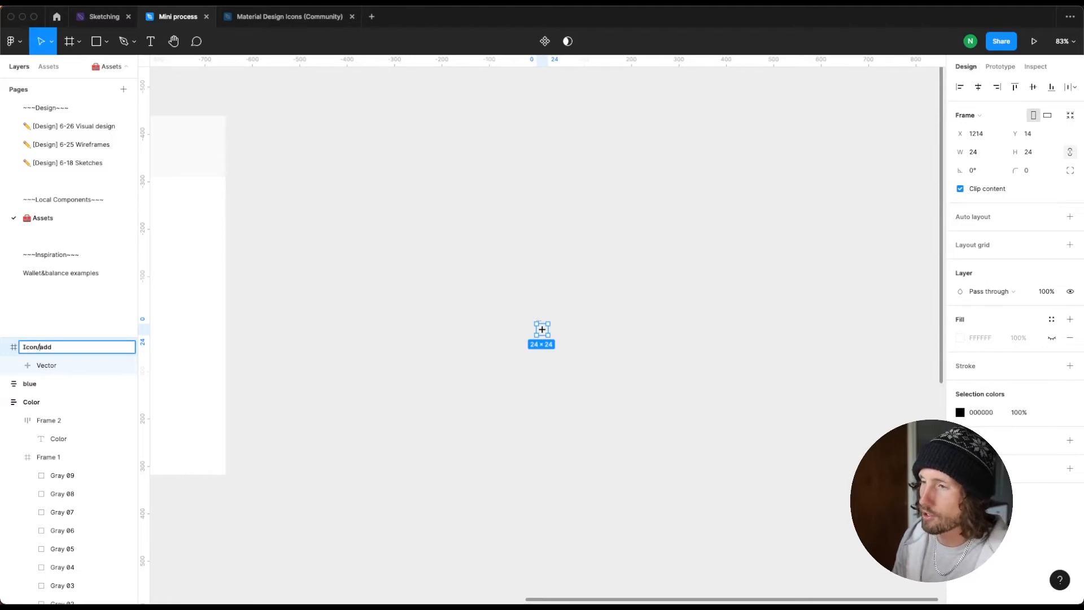
{"action": "key", "text": "Return"}
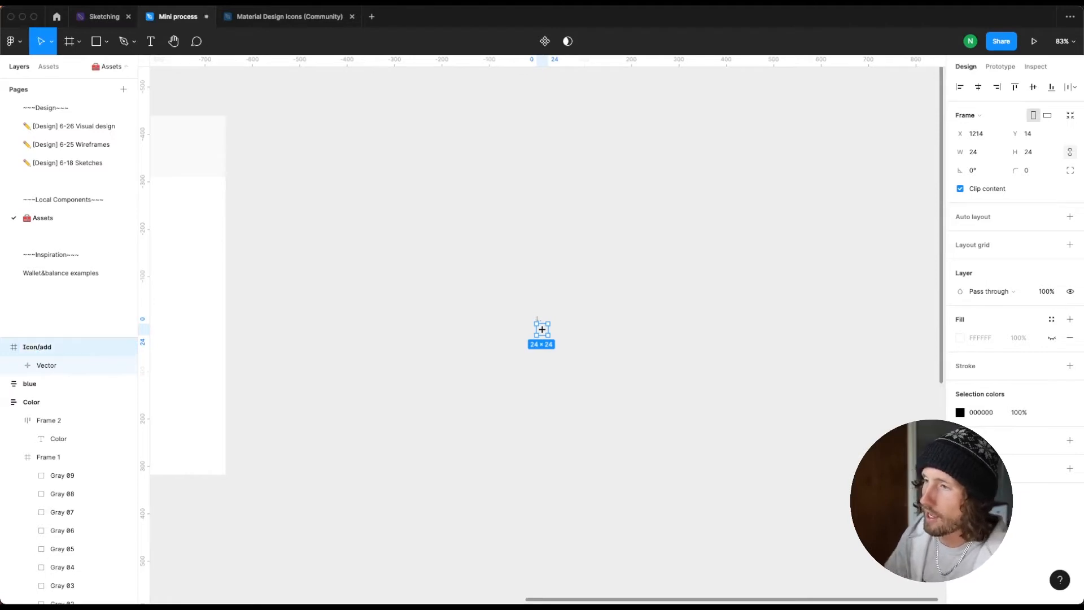
{"action": "key", "text": "super+alt+k"}
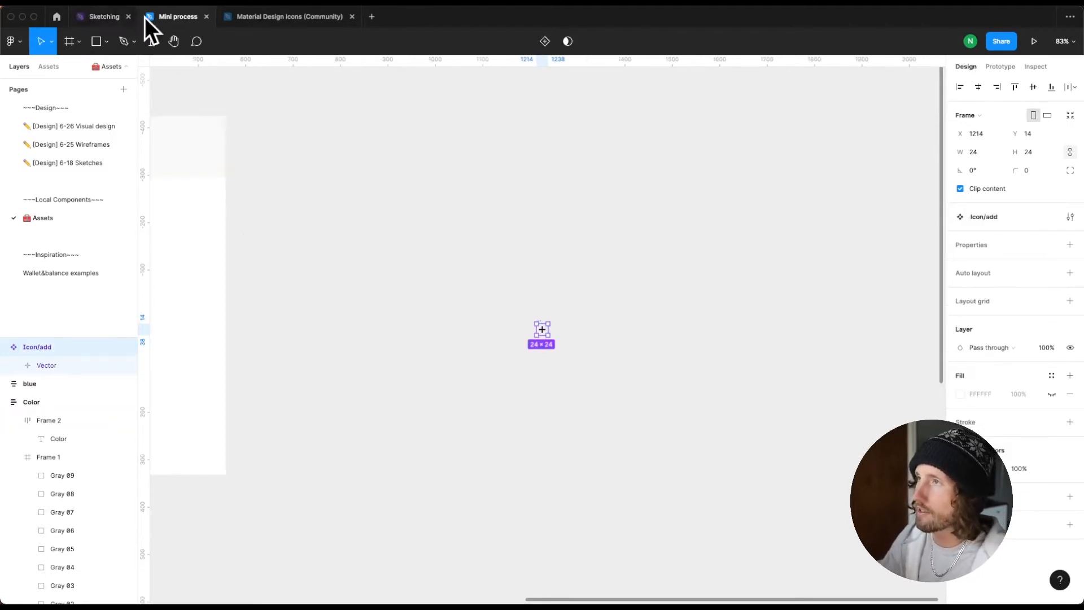
Step: Return to the 6-26 Visual design page
{"action": "left_click", "coordinate": [72, 126]}
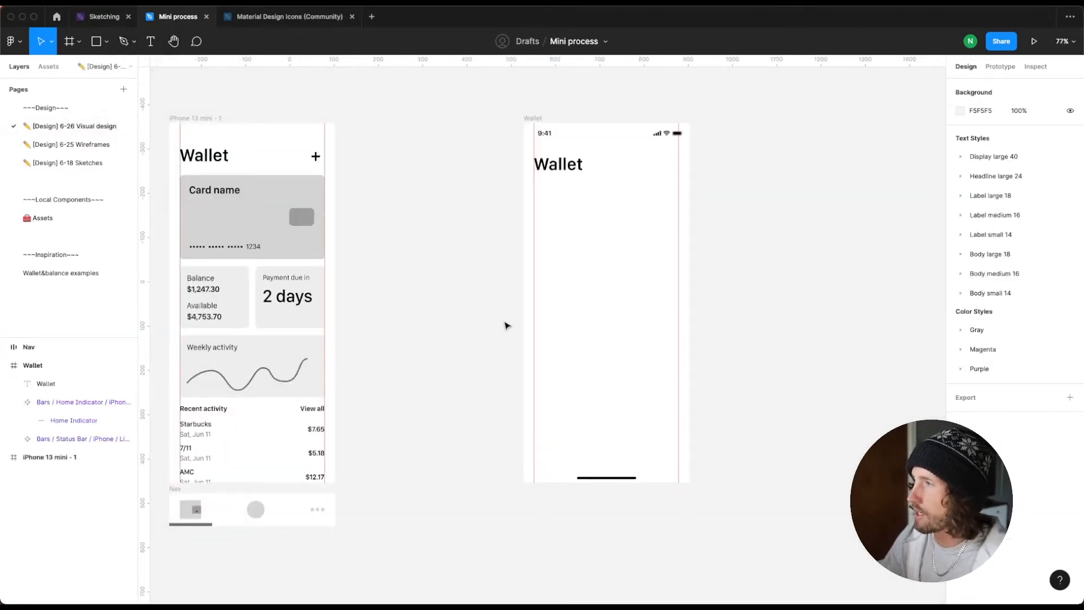
Step: Paste the add icon onto the Visual design page and place it in the Wallet frame opposite the title, near the right margin guide
{"action": "key", "text": "super+v"}
{"action": "left_click_drag", "start_coordinate": [543, 331], "coordinate": [491, 280]}
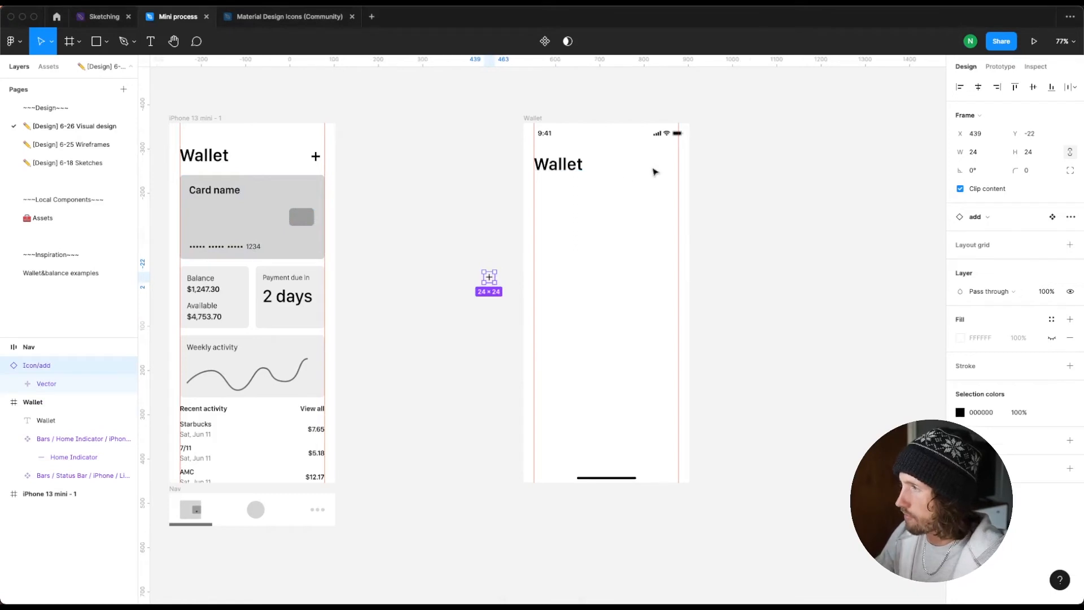
{"action": "left_click_drag", "start_coordinate": [486, 277], "coordinate": [670, 164]}
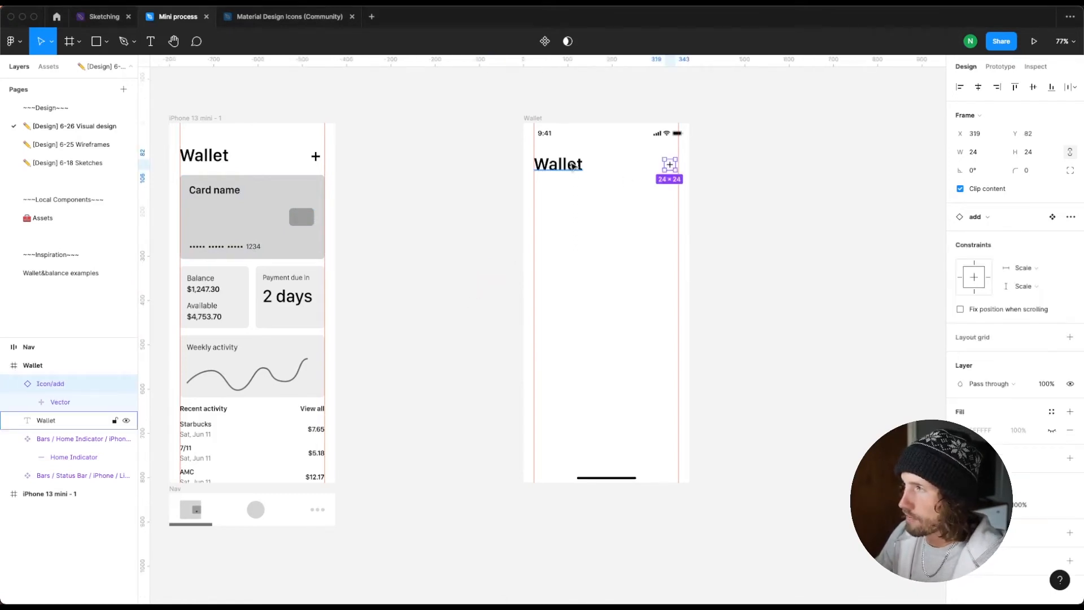
Step: Combine the Wallet title and add icon in a horizontal auto layout and widen it to 327 to meet the margin guide
{"action": "left_click", "coordinate": [569, 168], "text": "shift"}
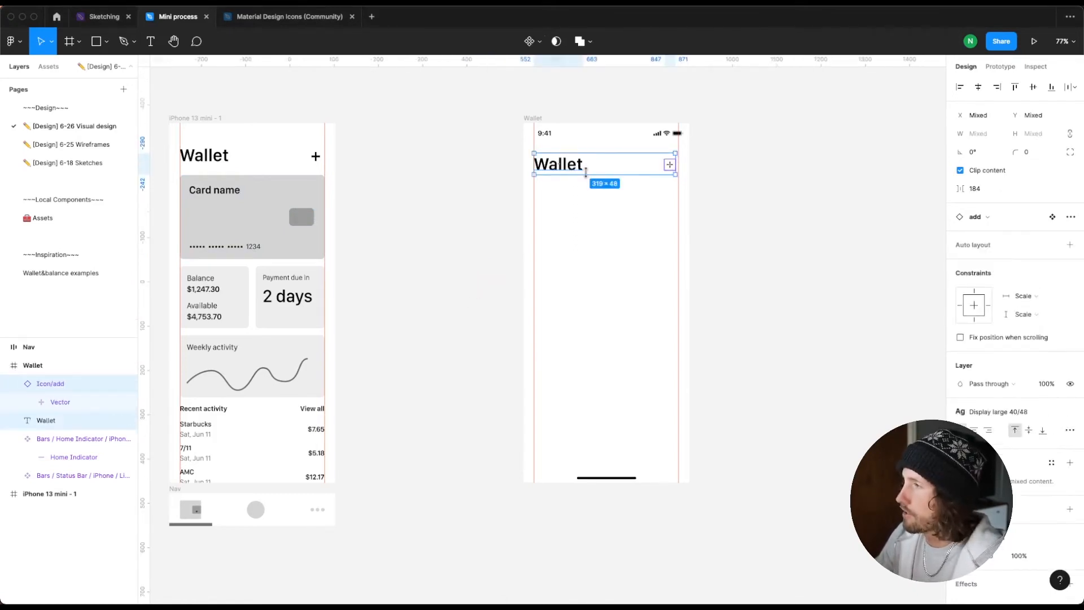
{"action": "key", "text": "shift+a"}
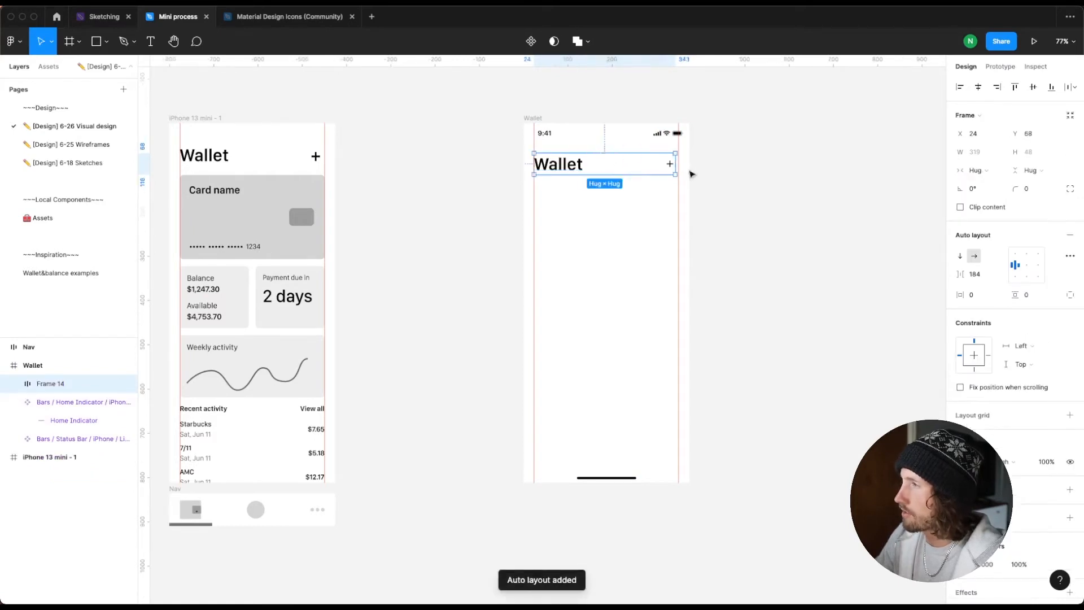
{"action": "left_click_drag", "start_coordinate": [678, 163], "coordinate": [681, 162]}
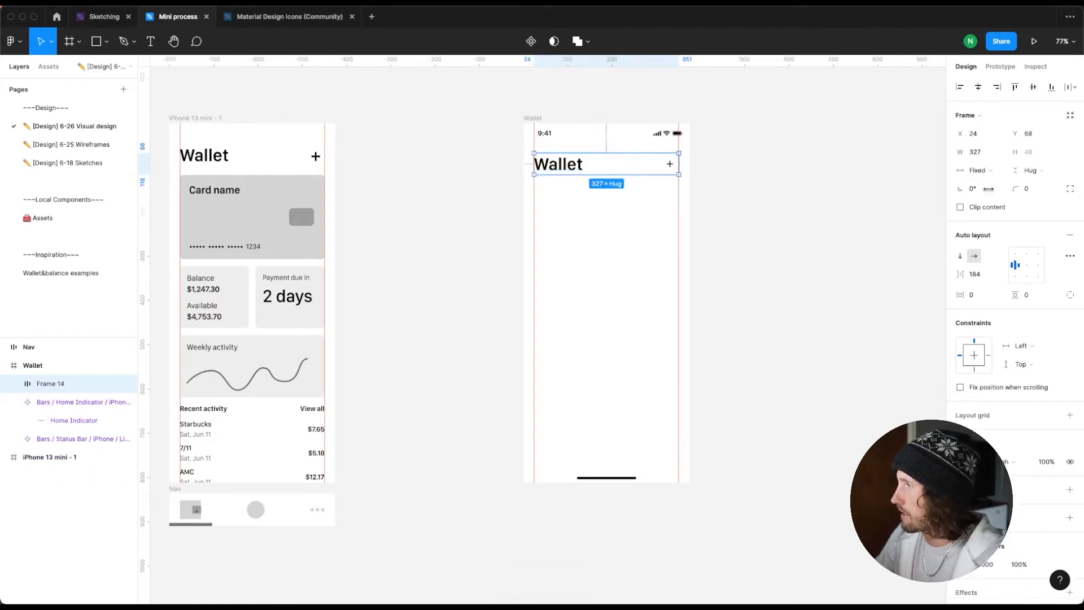
Step: Set the title row's auto layout spacing mode to Space between
{"action": "left_click", "coordinate": [1069, 255]}
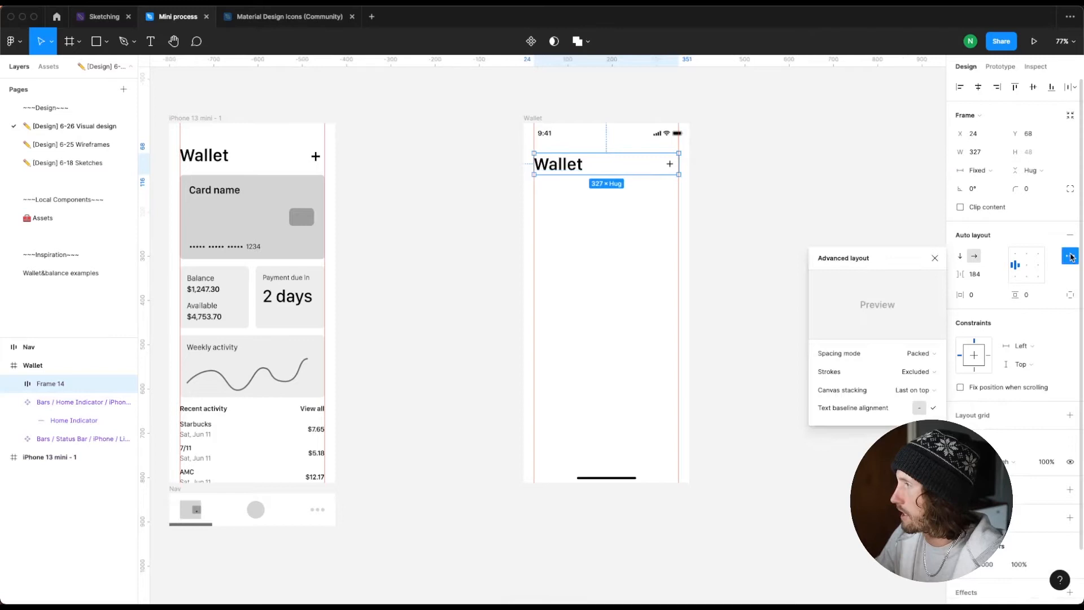
{"action": "left_click", "coordinate": [970, 281]}
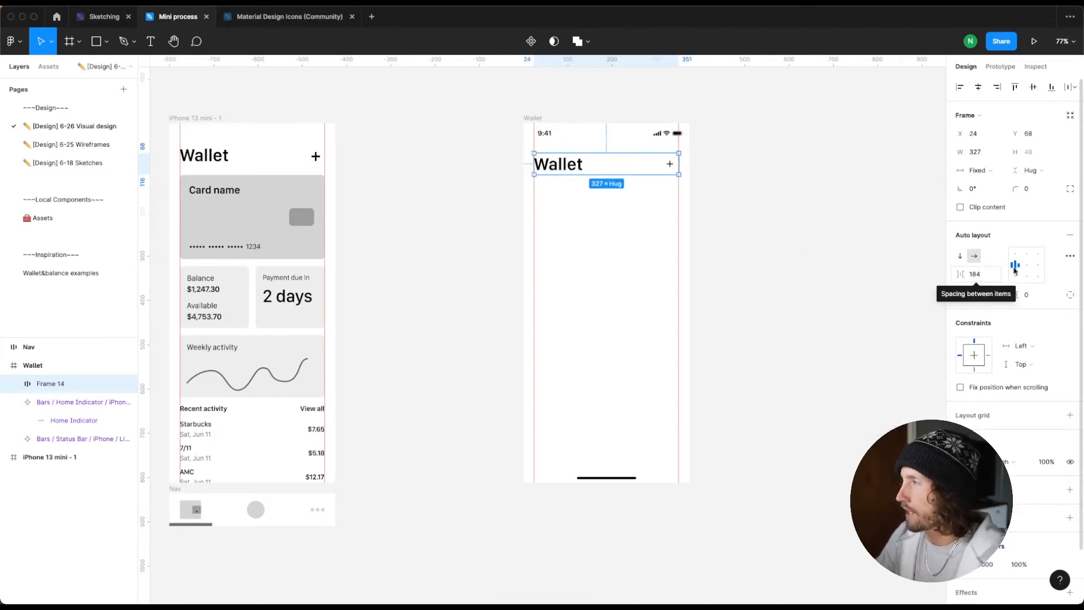
{"action": "left_click", "coordinate": [1070, 256]}
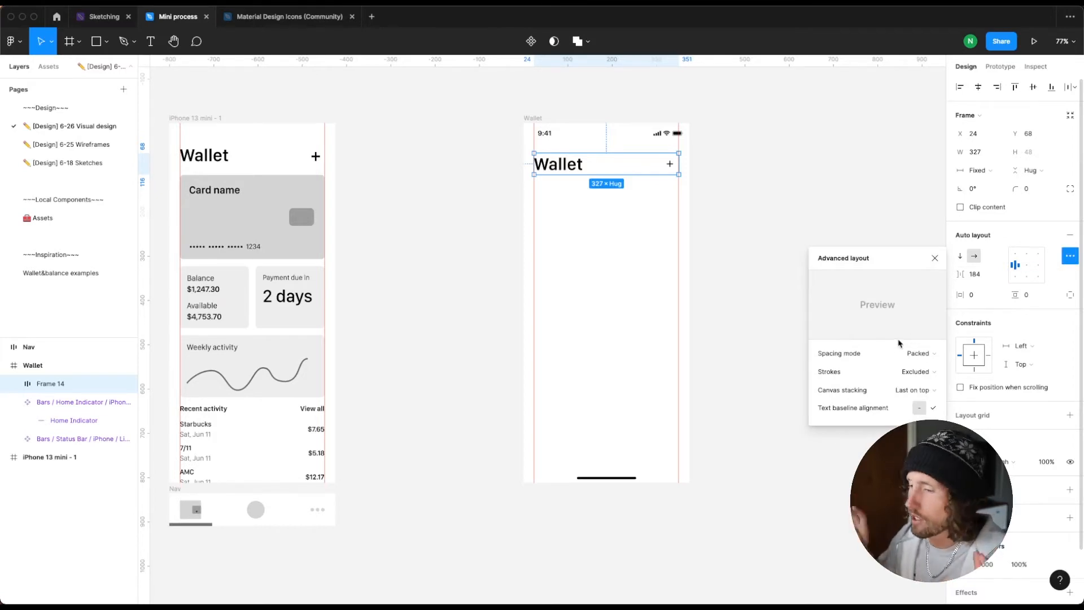
{"action": "left_click", "coordinate": [917, 354]}
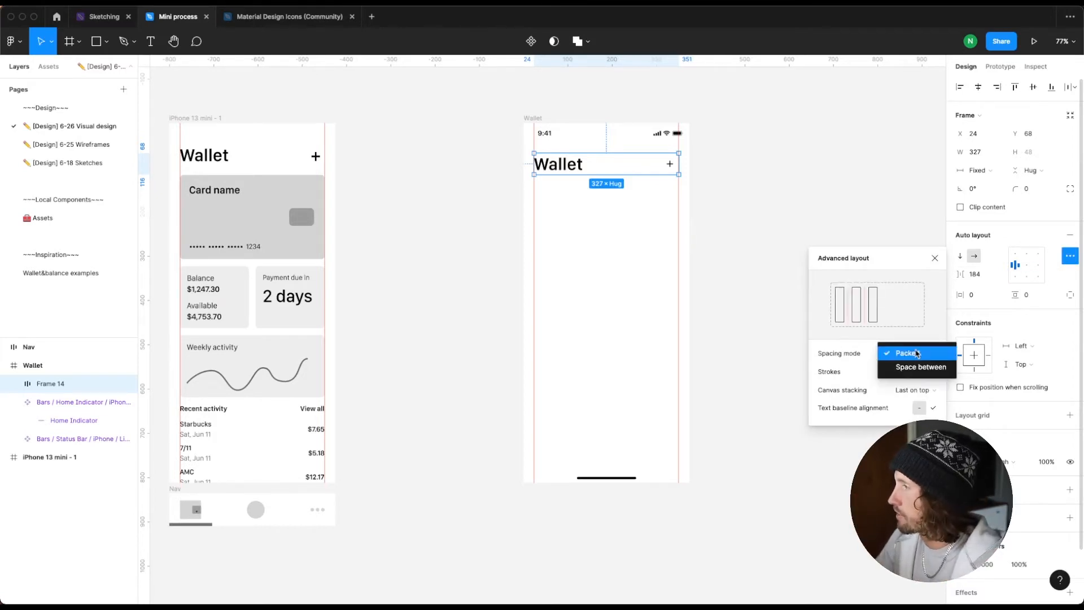
{"action": "left_click", "coordinate": [926, 368]}
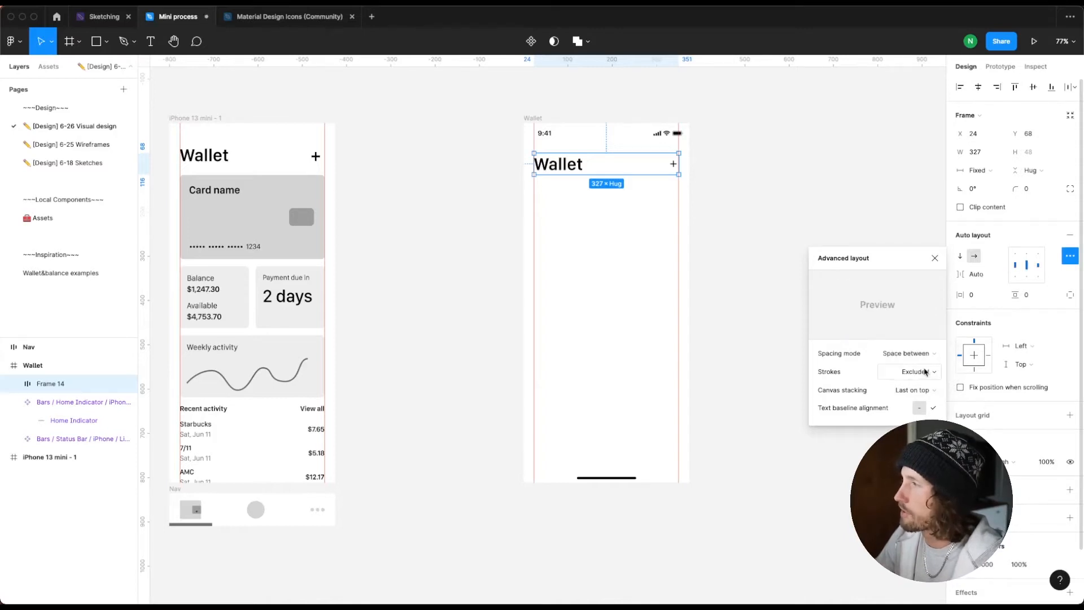
{"action": "left_click", "coordinate": [765, 215]}
{"action": "left_click", "coordinate": [565, 163]}
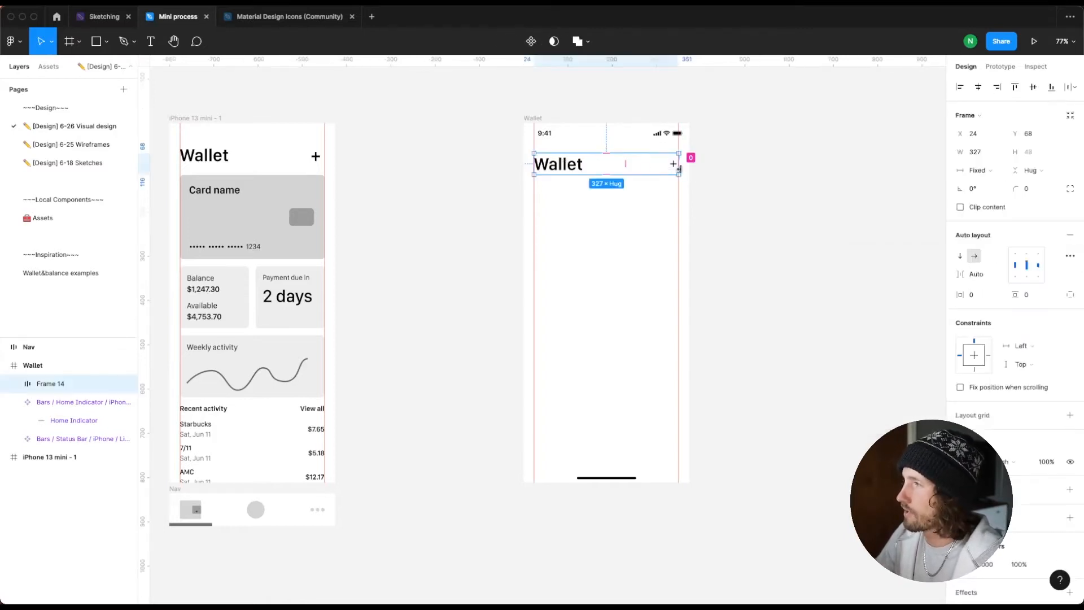
{"action": "mouse_move", "coordinate": [679, 160]}
{"action": "left_mouse_down"}
{"action": "mouse_move", "coordinate": [635, 161]}
{"action": "mouse_move", "coordinate": [678, 170]}
{"action": "left_mouse_up"}
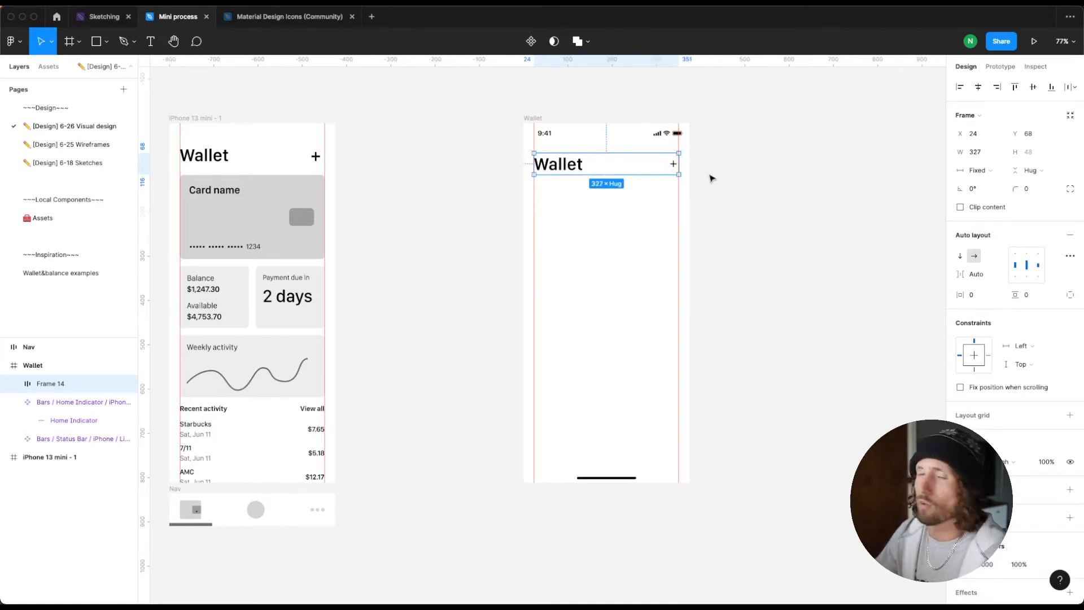
Step: Rename the title row's auto layout frame as Header
{"action": "scroll", "coordinate": [592, 168], "scroll_direction": "right", "scroll_amount": 1}
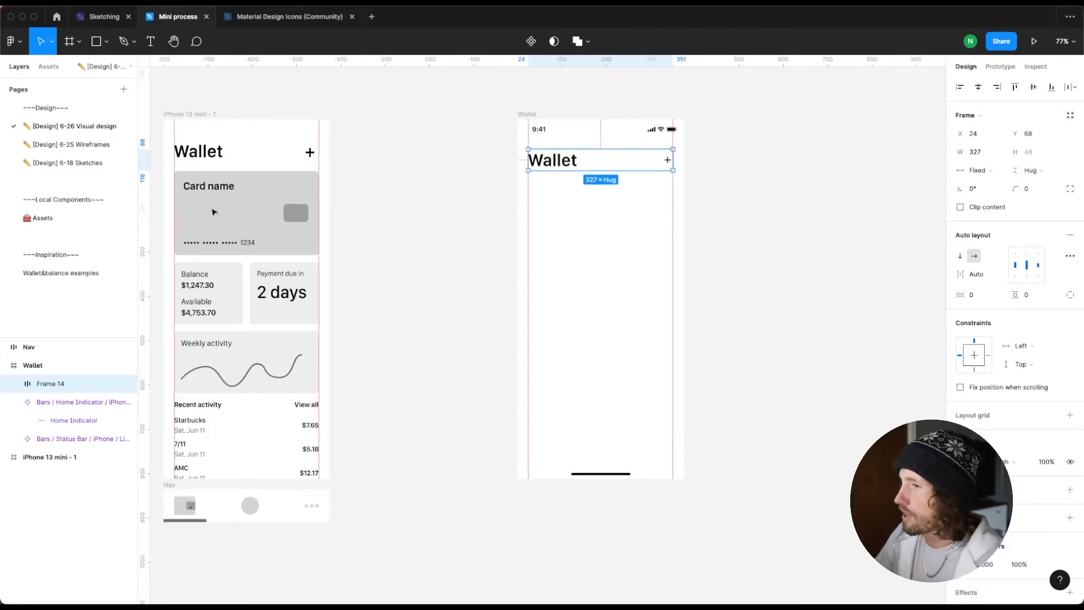
{"action": "double_click", "coordinate": [58, 384]}
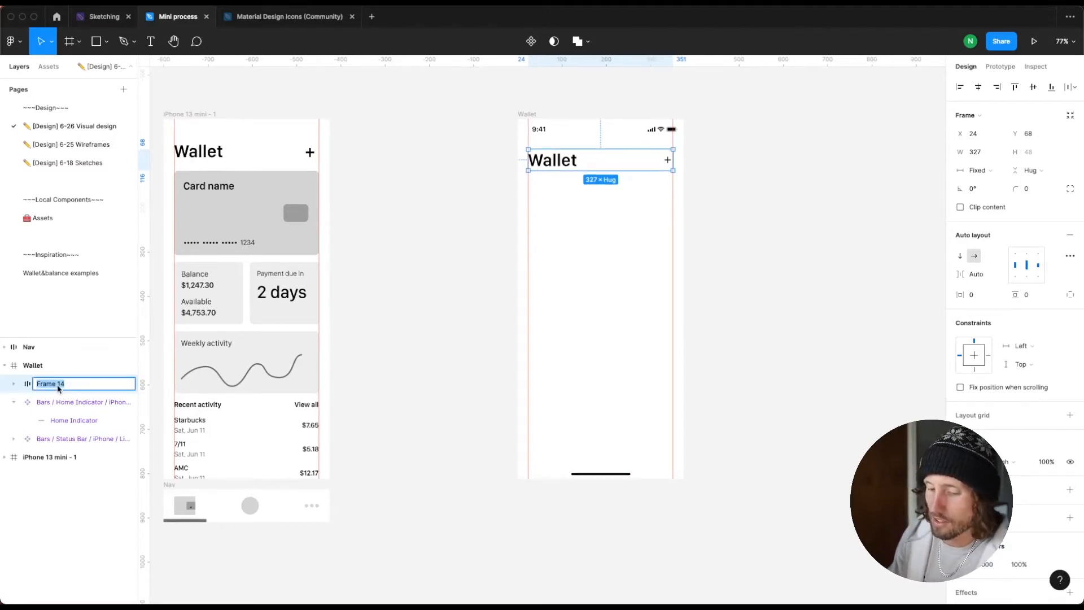
{"action": "type", "text": "Header"}
{"action": "key", "text": "Return"}
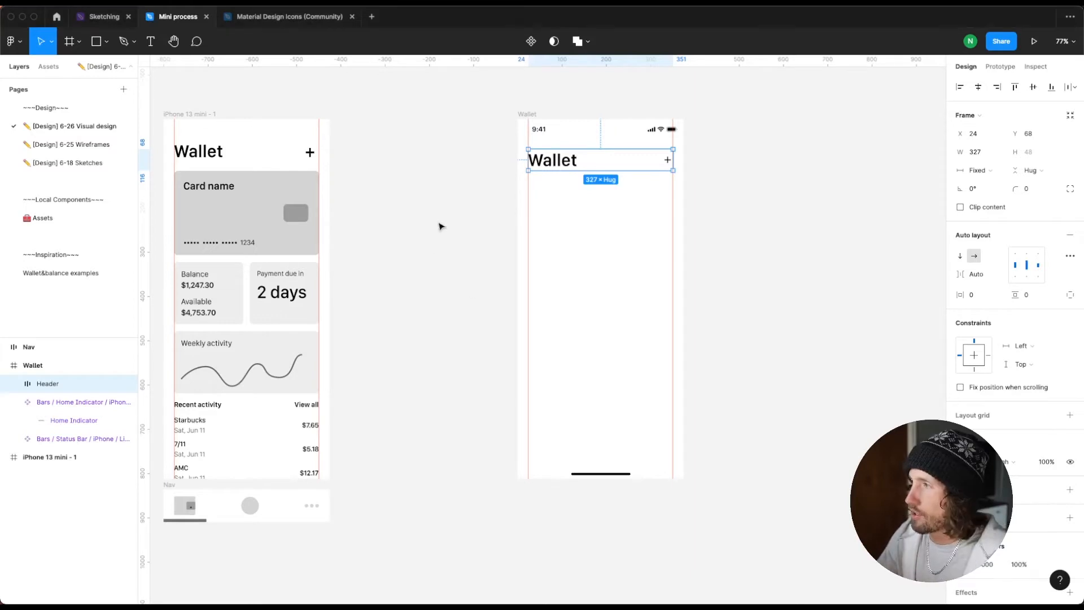
{"action": "left_click", "coordinate": [500, 128]}
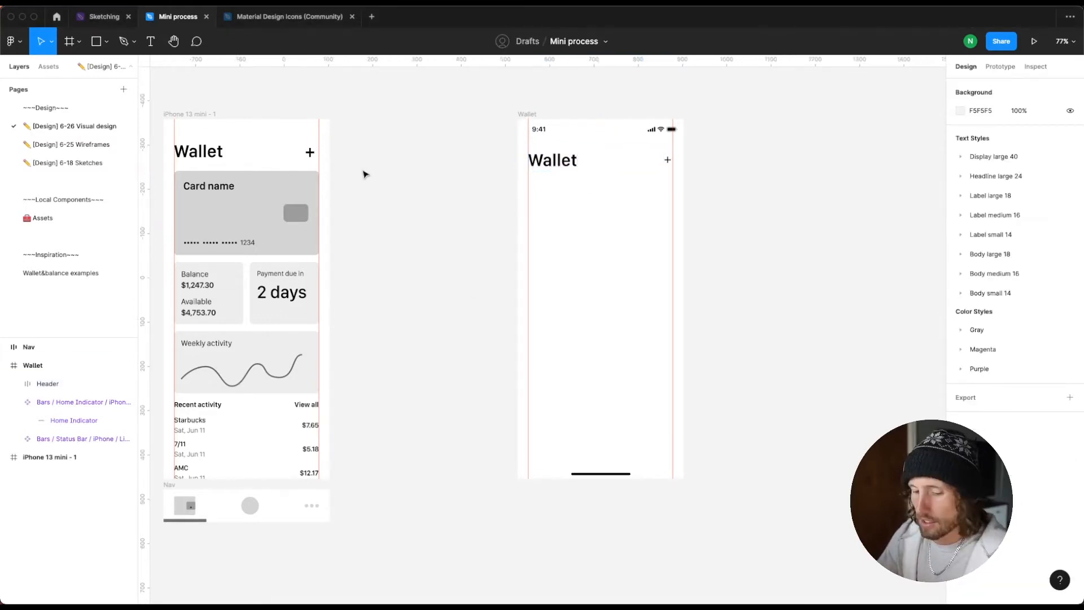
Step: Add an auto-width text reading "My fav card" between the two frames and apply the Headline large 24 style
{"action": "key", "text": "t"}
{"action": "left_click_drag", "start_coordinate": [360, 166], "coordinate": [432, 191]}
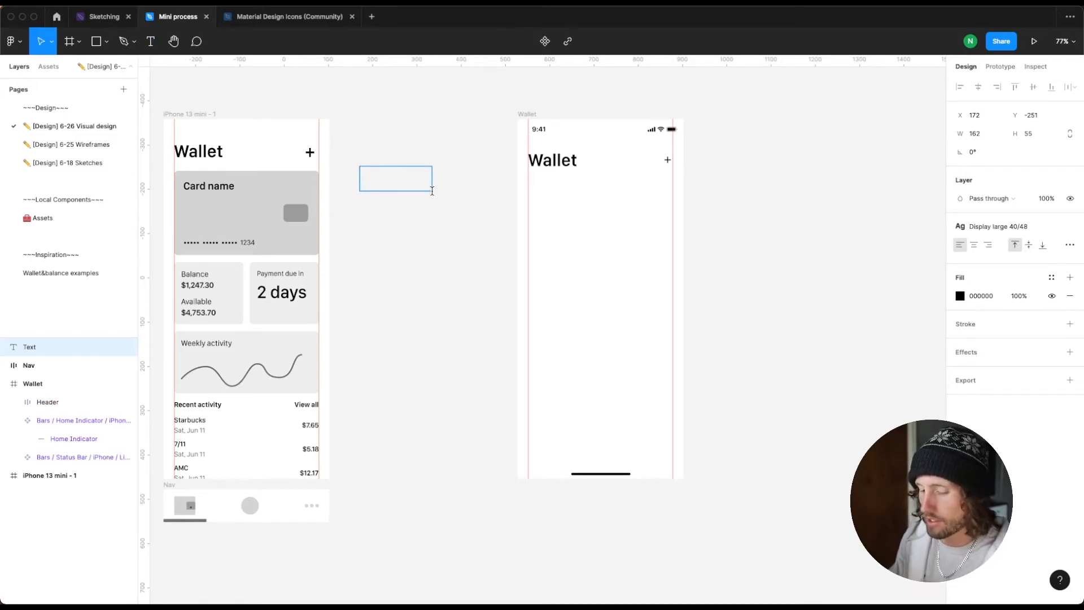
{"action": "type", "text": "My fav card"}
{"action": "key", "text": "Escape"}
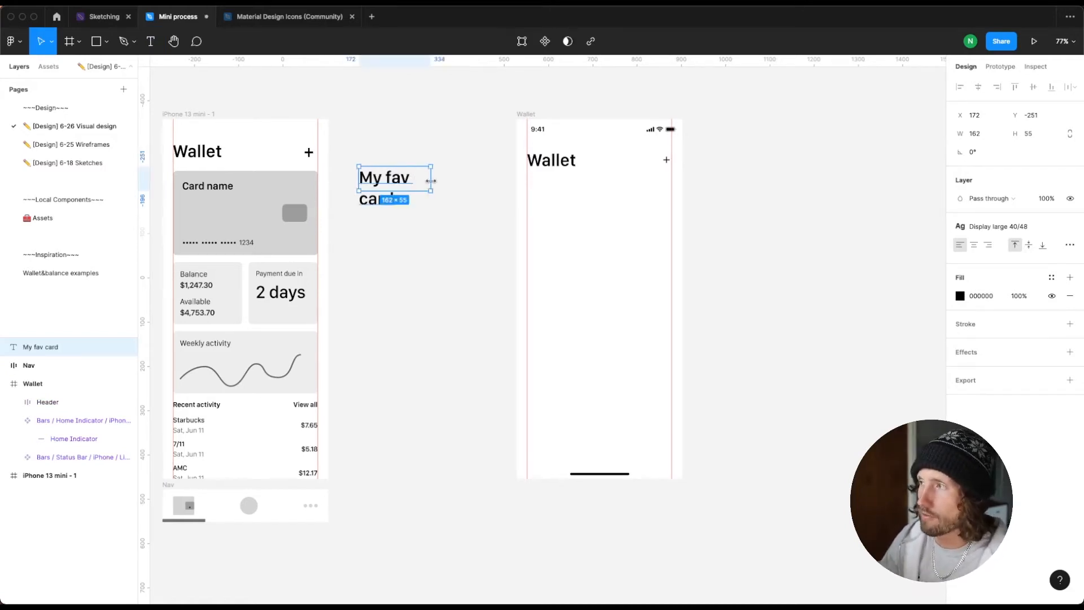
{"action": "double_click", "coordinate": [430, 180]}
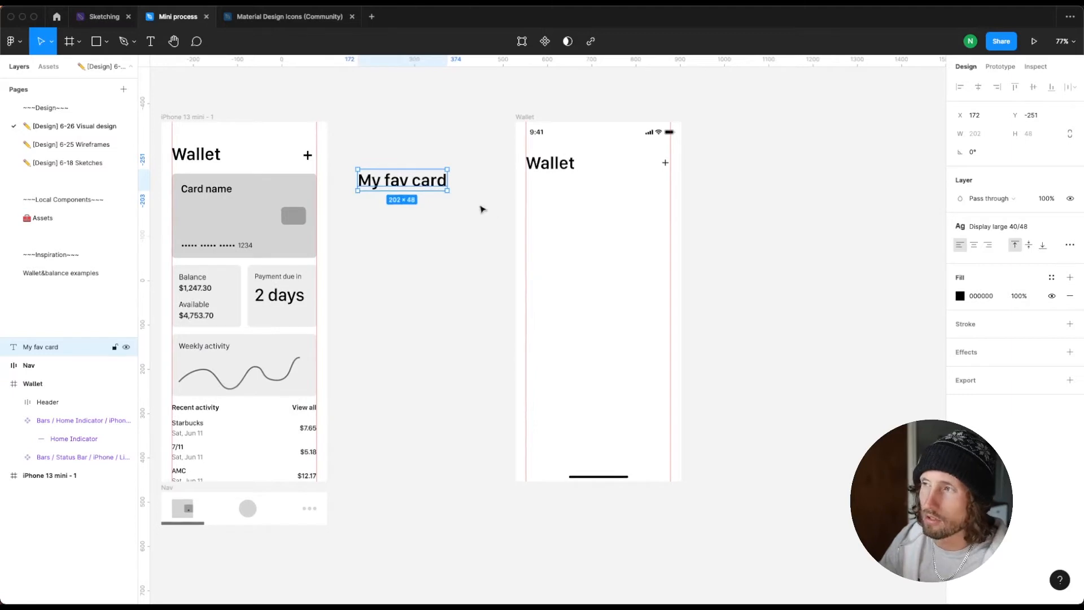
{"action": "left_click", "coordinate": [1028, 226]}
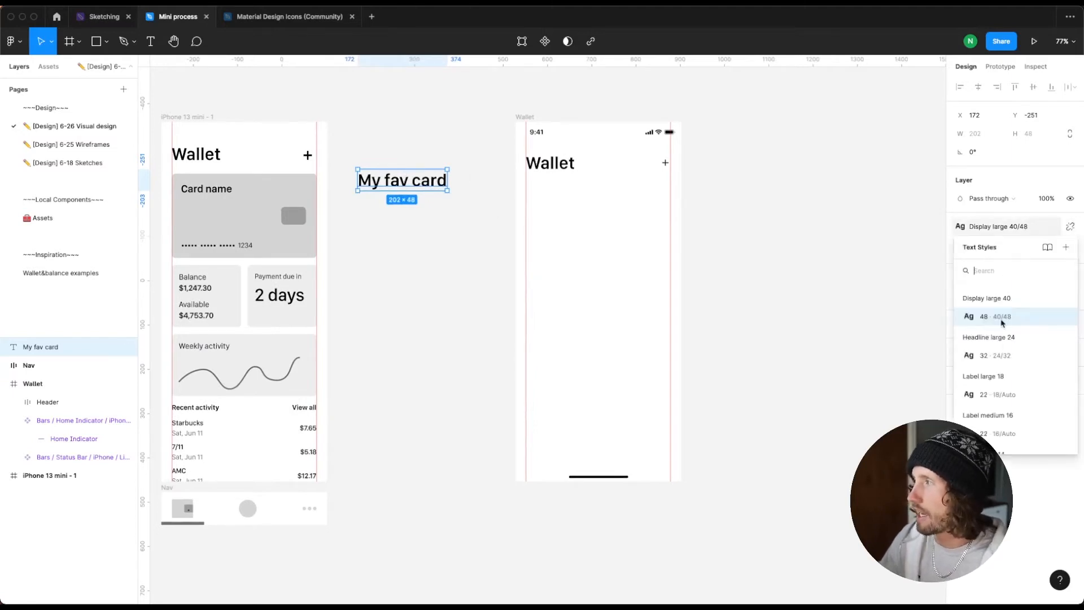
{"action": "left_click", "coordinate": [1006, 358]}
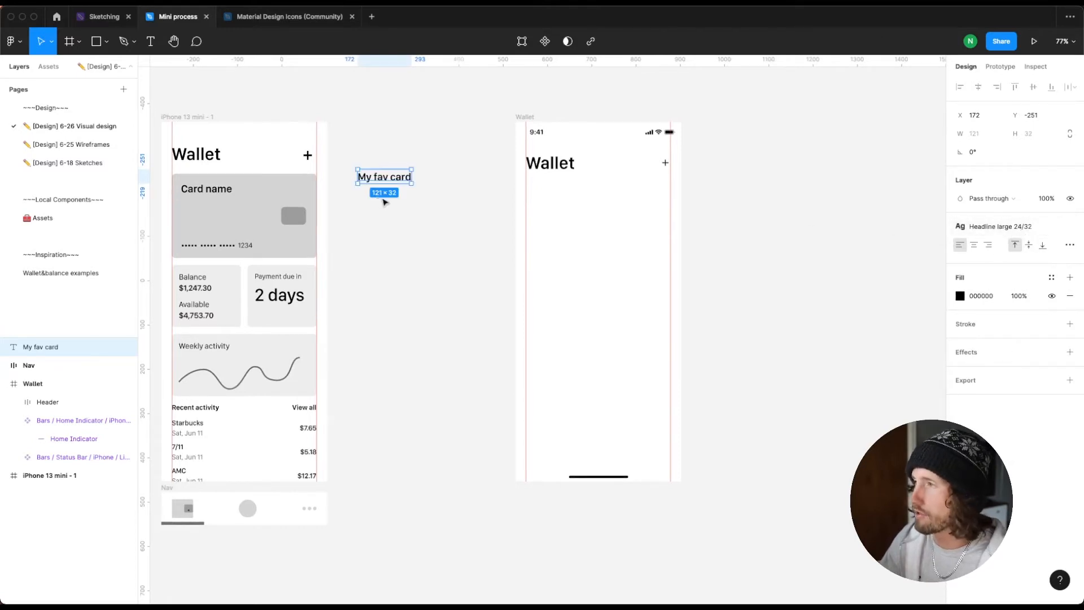
Step: Duplicate the "My fav card" text below the original, apply the Label medium 16 style to the copy and lower it slightly
{"action": "left_click_drag", "start_coordinate": [379, 176], "coordinate": [416, 237]}
{"action": "scroll", "coordinate": [412, 242], "scroll_direction": "up", "scroll_amount": 3}
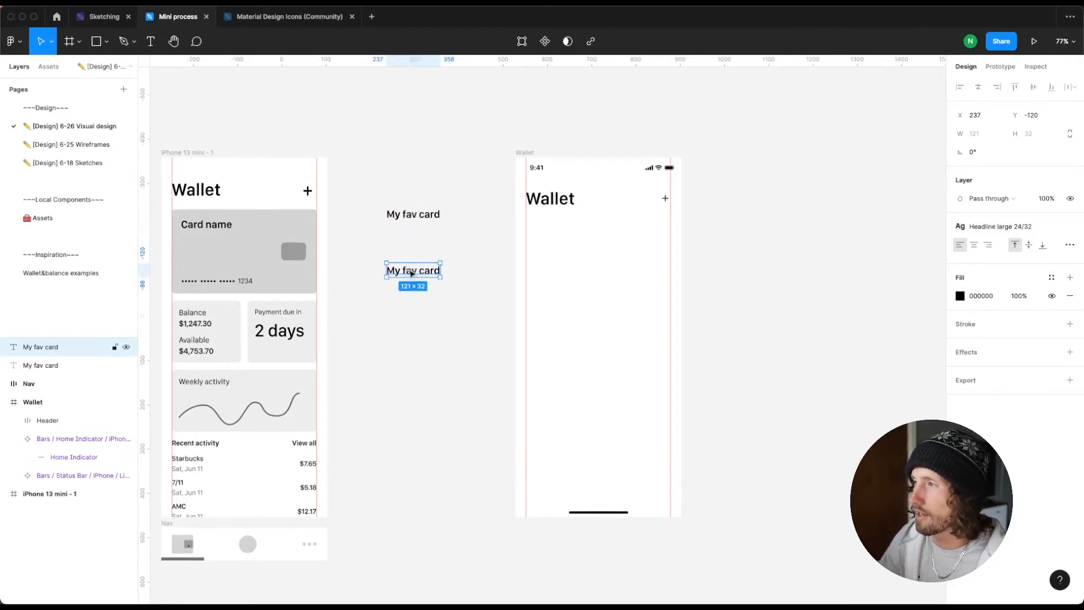
{"action": "left_click", "coordinate": [991, 227]}
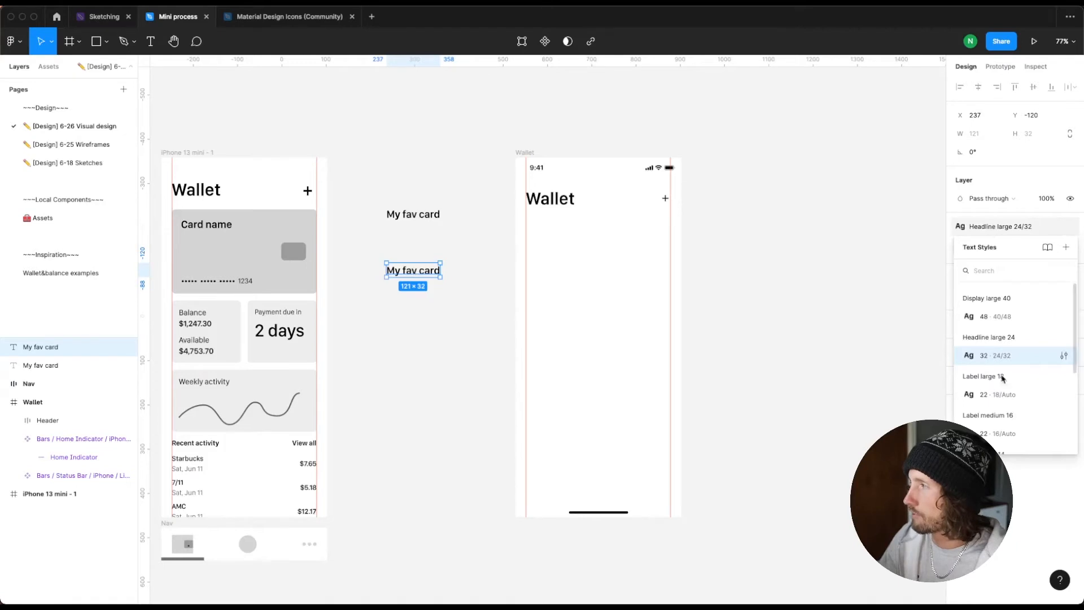
{"action": "left_click", "coordinate": [1005, 435]}
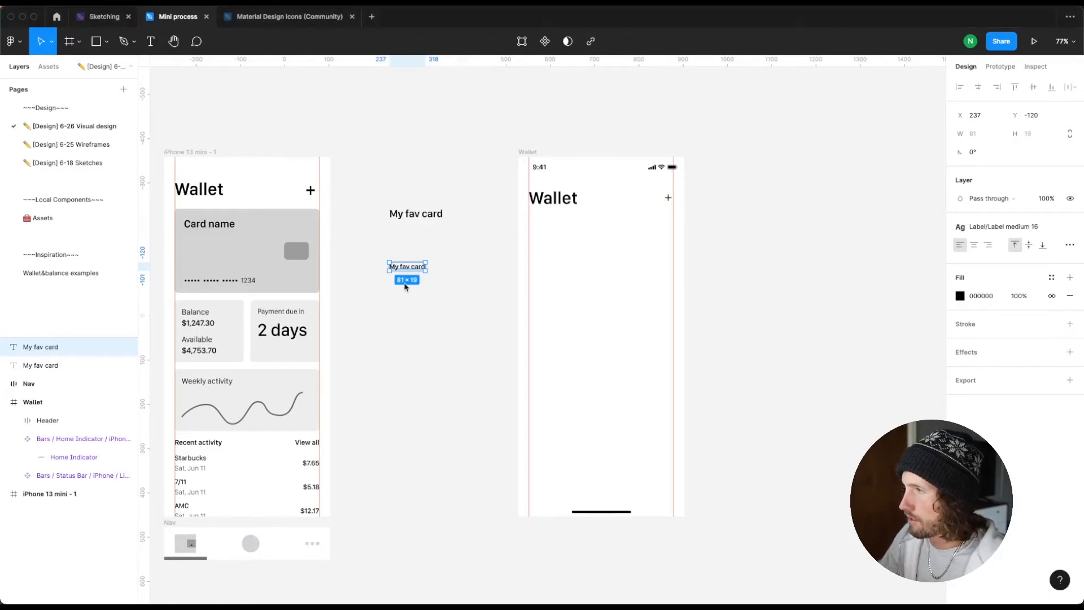
{"action": "left_click", "coordinate": [413, 265], "text": "shift"}
{"action": "mouse_move", "coordinate": [413, 265]}
{"action": "left_mouse_down"}
{"action": "mouse_move", "coordinate": [412, 289]}
{"action": "mouse_move", "coordinate": [410, 277]}
{"action": "left_mouse_up"}
Step: Replace the lower text's content with a masked card number made of three bullets and the last four digits
{"action": "double_click", "coordinate": [412, 278]}
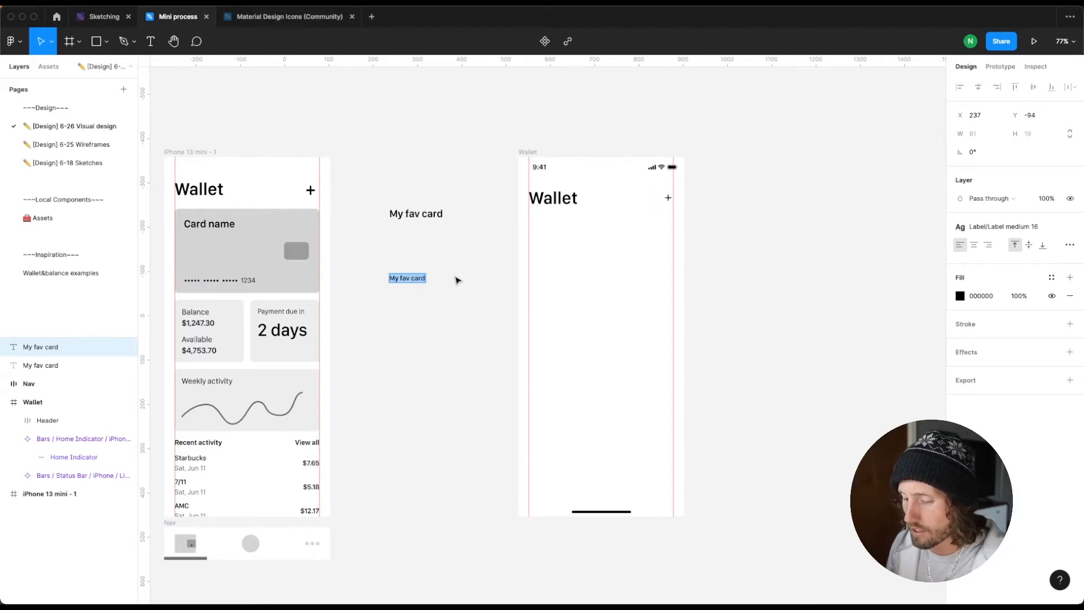
{"action": "type", "text": "••"}
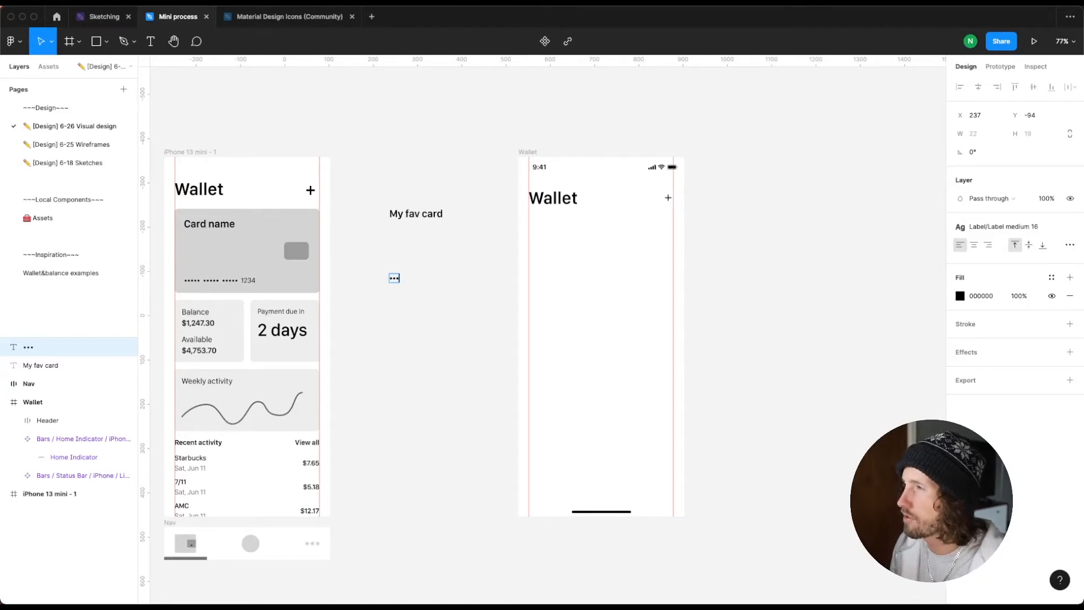
{"action": "type", "text": "• 1234"}
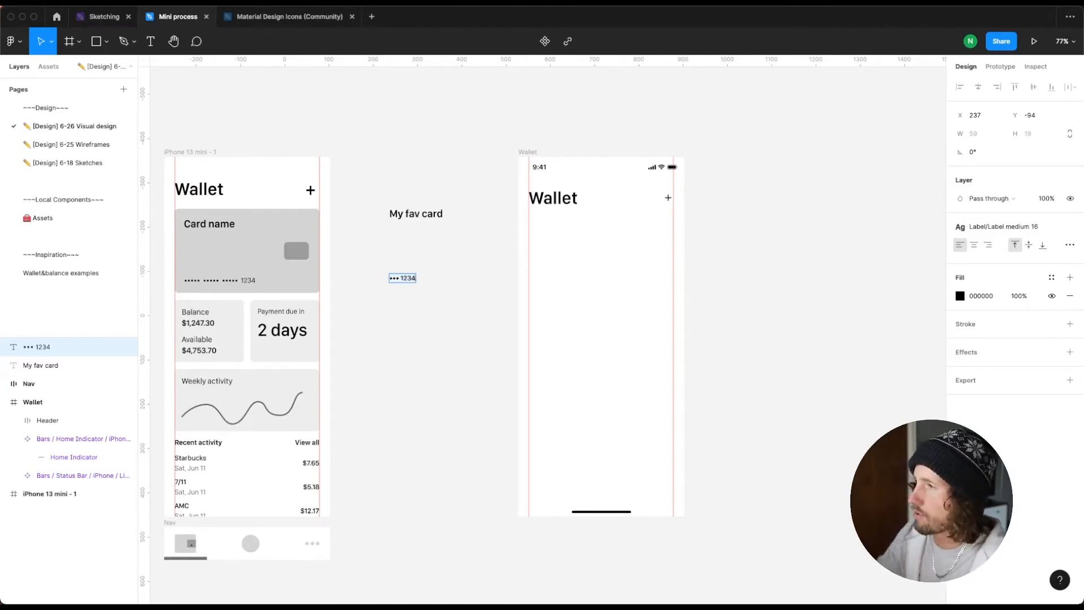
{"action": "left_click", "coordinate": [446, 271]}
{"action": "left_click", "coordinate": [445, 271]}
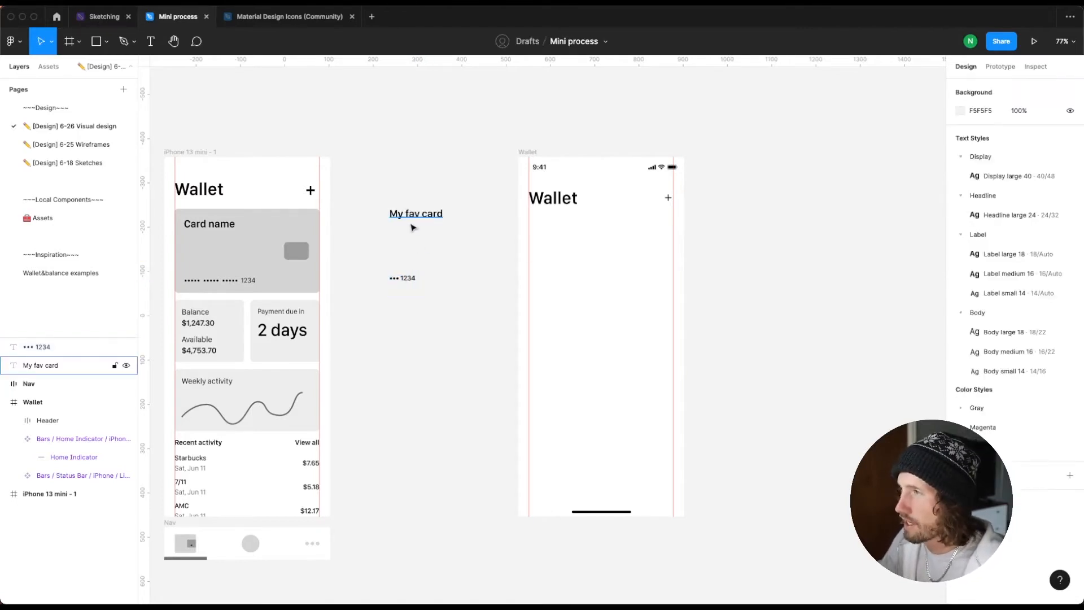
Step: Draw a rectangle 64 wide and about 44 high between the two card texts and give it a corner radius of 8
{"action": "key", "text": "r"}
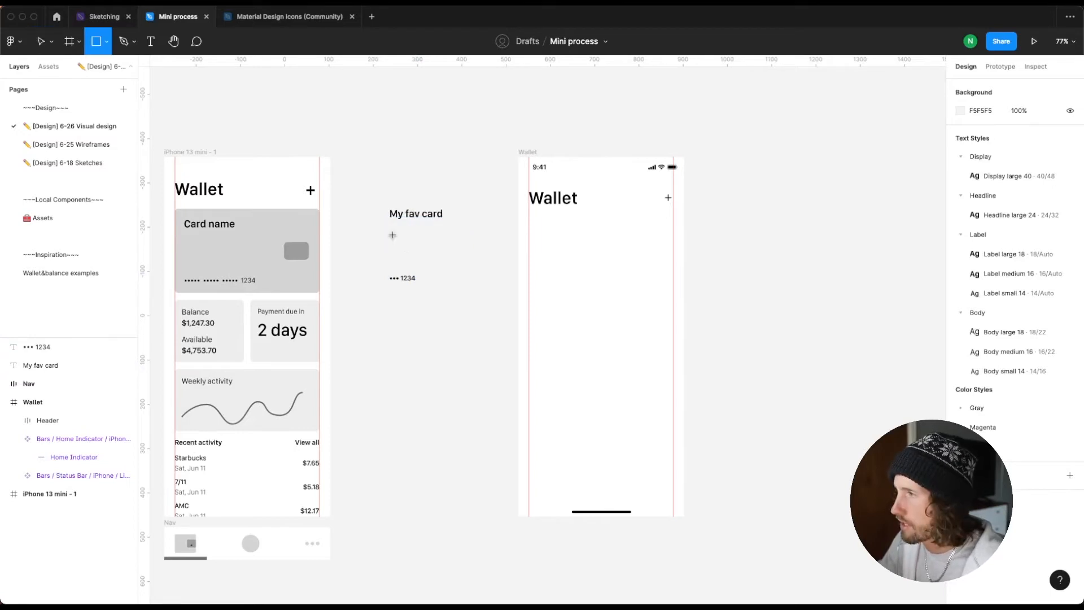
{"action": "mouse_move", "coordinate": [390, 234]}
{"action": "left_mouse_down"}
{"action": "mouse_move", "coordinate": [403, 255]}
{"action": "mouse_move", "coordinate": [417, 254]}
{"action": "left_mouse_up"}
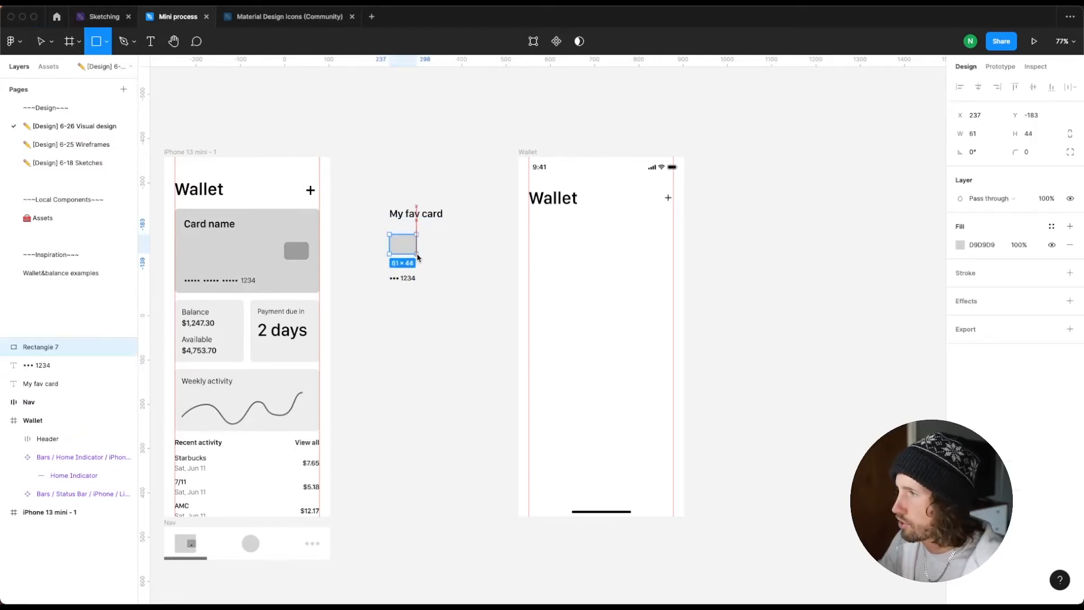
{"action": "left_click", "coordinate": [984, 134]}
{"action": "type", "text": "64"}
{"action": "key", "text": "Tab"}
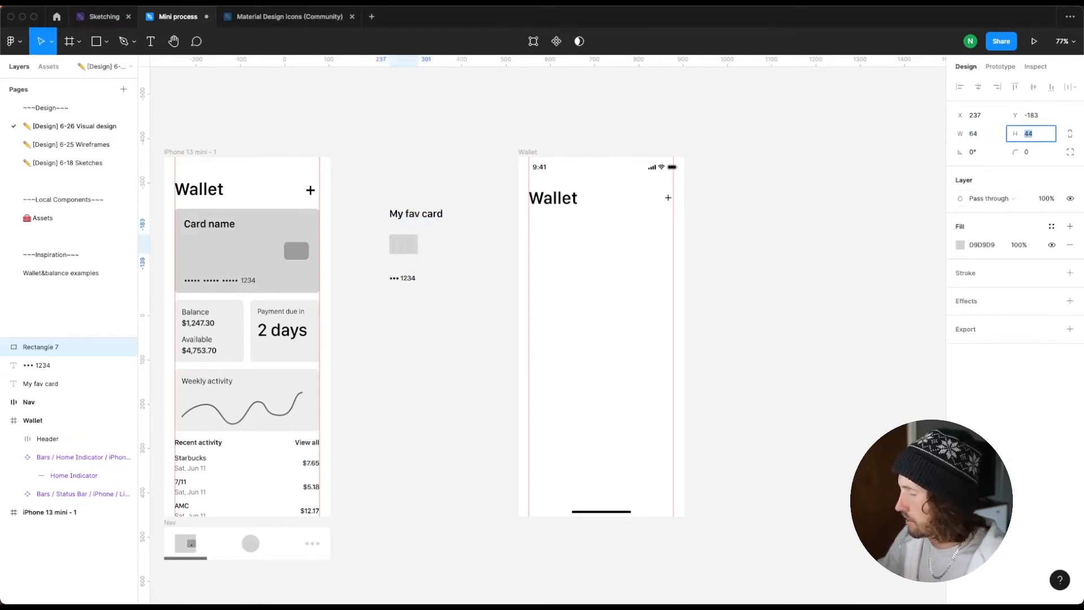
{"action": "left_click", "coordinate": [1035, 154]}
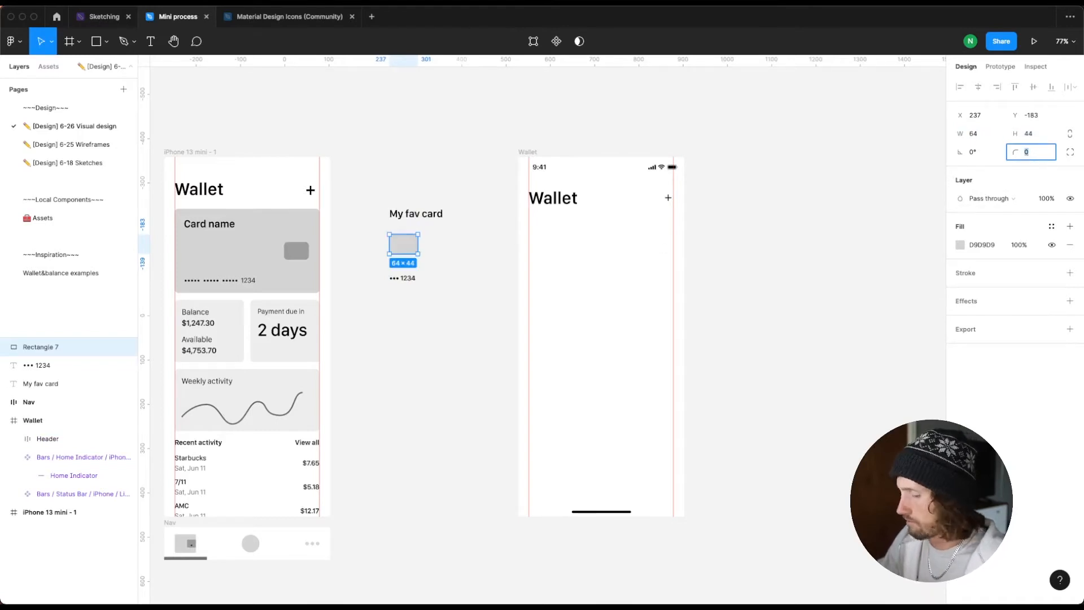
{"action": "type", "text": "8"}
{"action": "key", "text": "Return"}
{"action": "left_click", "coordinate": [442, 268]}
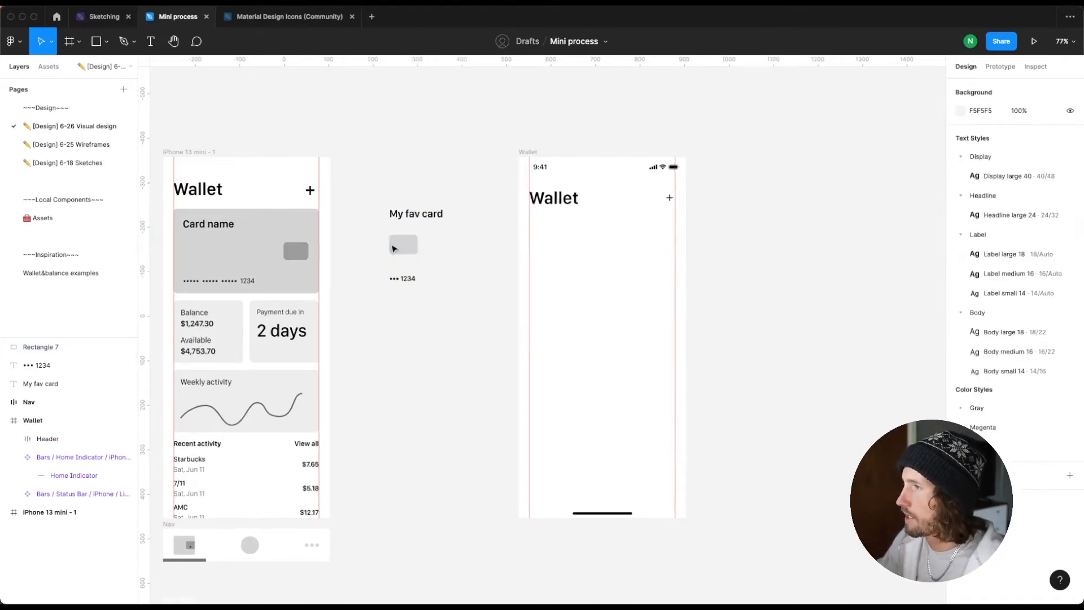
Step: Draw a straight horizontal line 64 wide with the Pen tool across the upper part of the rounded rectangle
{"action": "scroll", "coordinate": [392, 246], "scroll_direction": "up", "scroll_amount": 10}
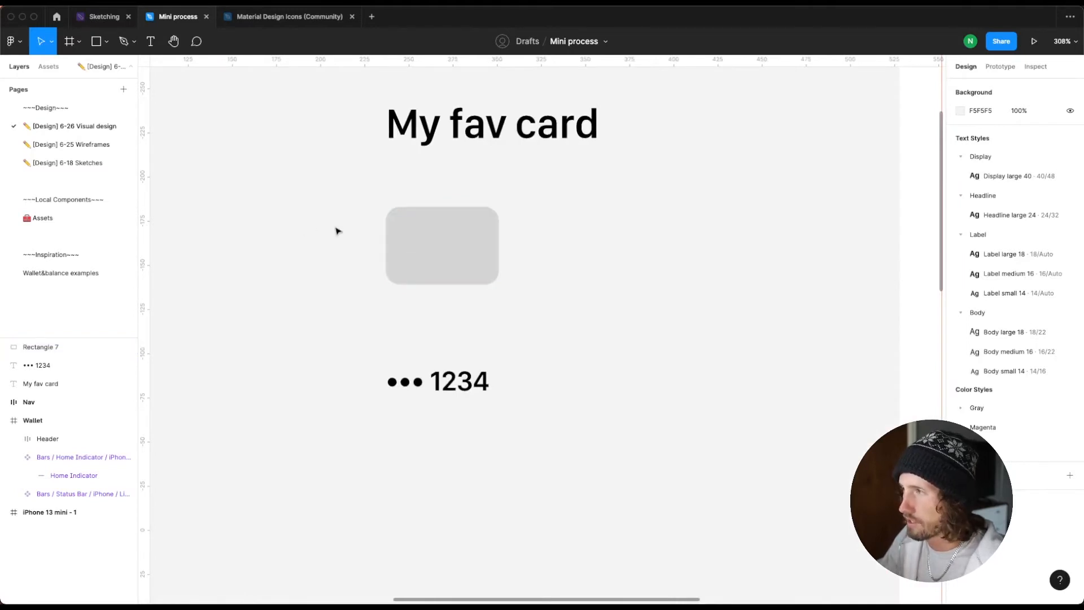
{"action": "key", "text": "r"}
{"action": "key", "text": "p"}
{"action": "scroll", "coordinate": [308, 226], "scroll_direction": "down", "scroll_amount": 1}
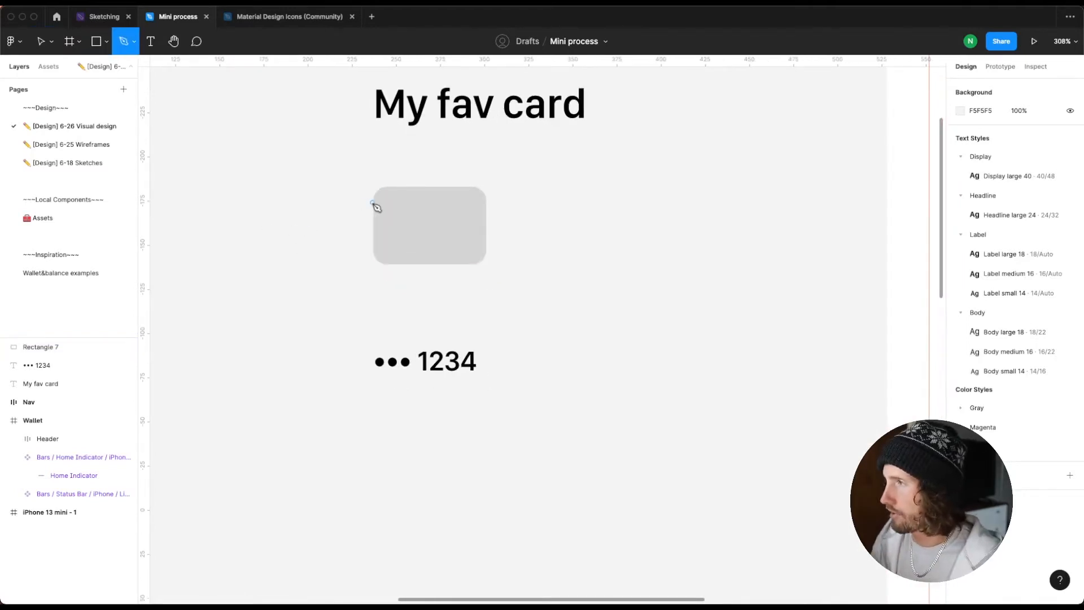
{"action": "left_click", "coordinate": [373, 201]}
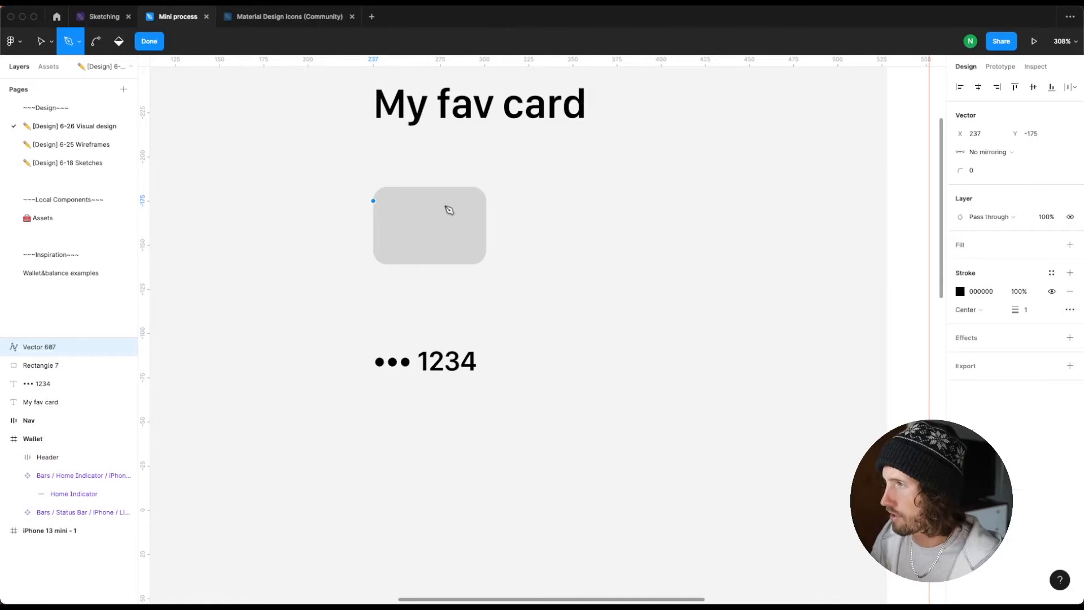
{"action": "left_click", "coordinate": [486, 201]}
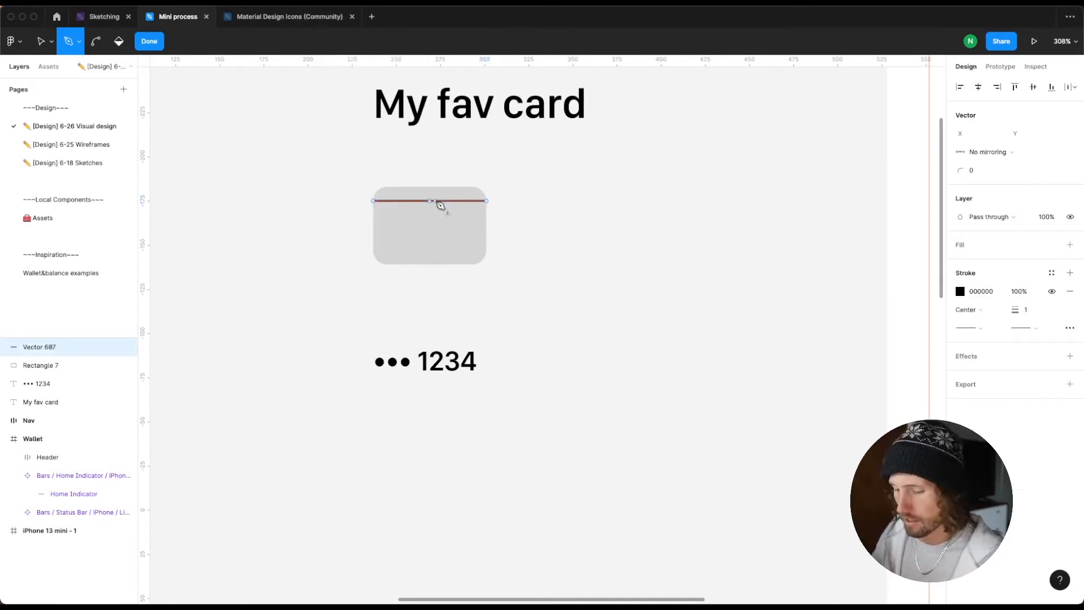
{"action": "key", "text": "Escape"}
Step: Duplicate the line down the rectangle to make four horizontal lines and wrap them in an evenly spaced auto layout
{"action": "left_click_drag", "start_coordinate": [441, 202], "coordinate": [441, 220]}
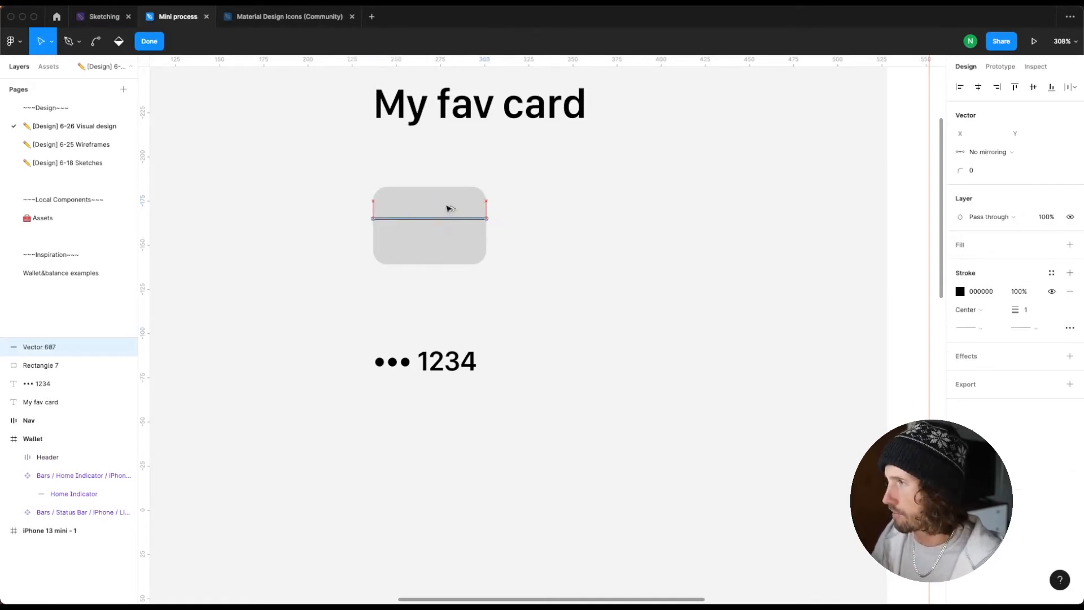
{"action": "key", "text": "Escape"}
{"action": "key", "text": "Escape"}
{"action": "left_click_drag", "start_coordinate": [448, 215], "coordinate": [458, 235]}
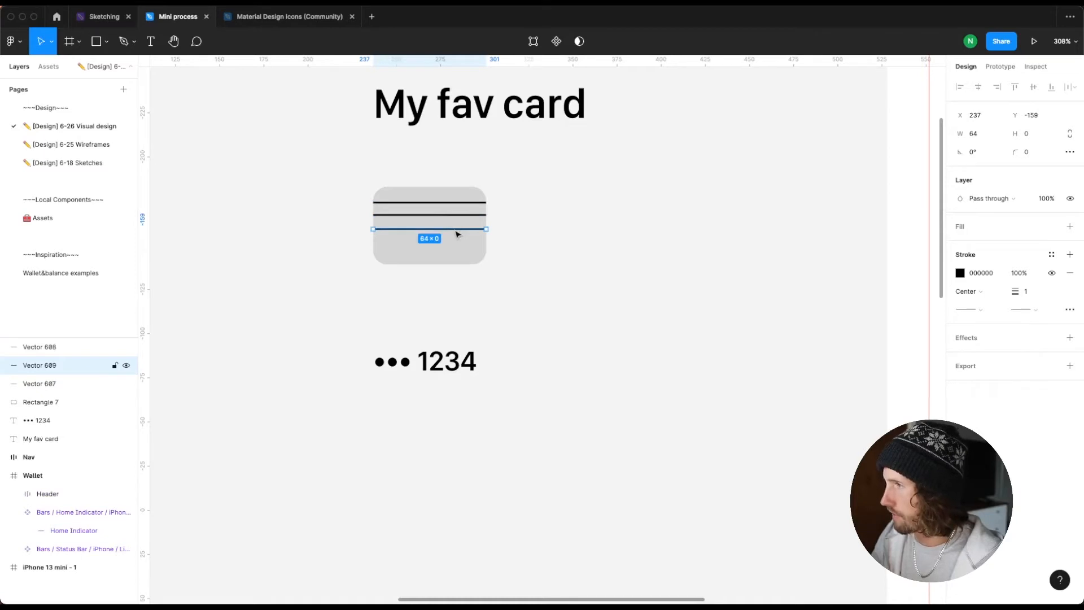
{"action": "key", "text": "super+d"}
{"action": "left_click_drag", "start_coordinate": [345, 193], "coordinate": [410, 257]}
{"action": "key", "text": "shift+a"}
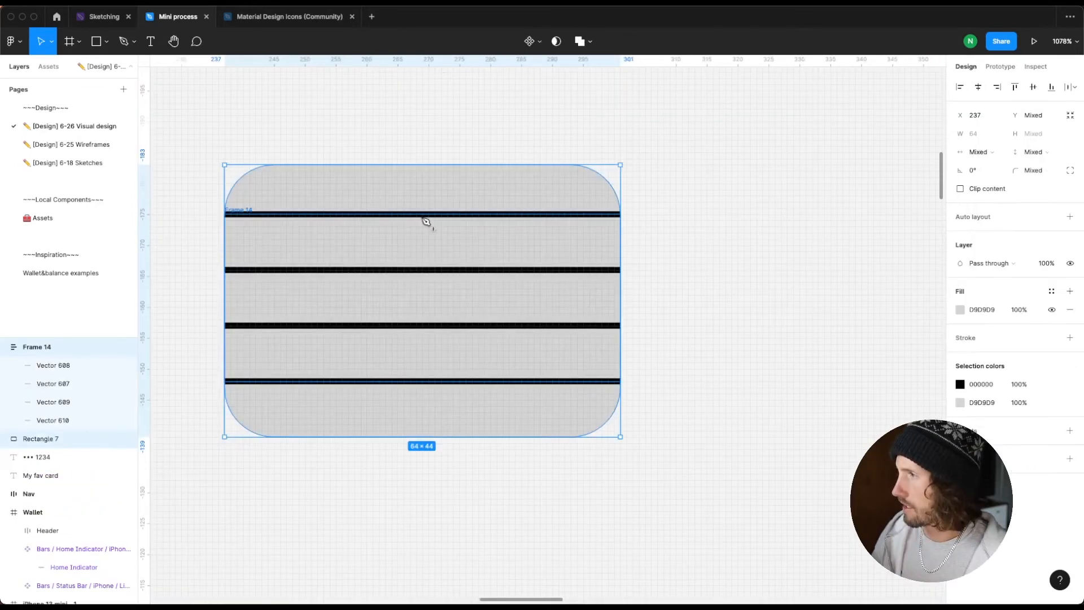
Step: Draw three evenly spaced vertical lines down the rectangle in an auto layout and name both line groups Lines
{"action": "double_click", "coordinate": [422, 215]}
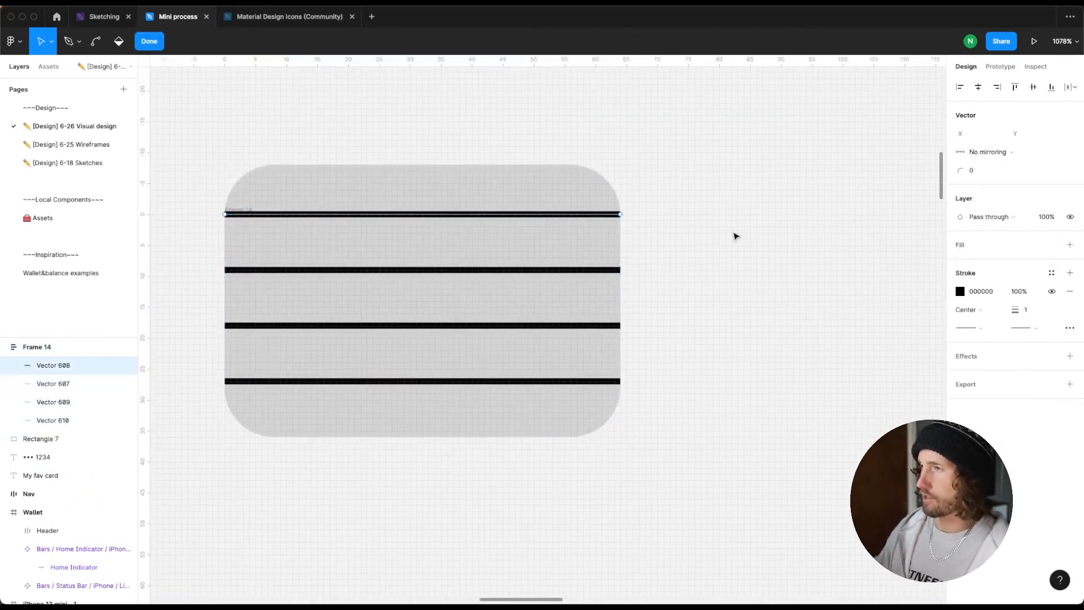
{"action": "key", "text": "Escape"}
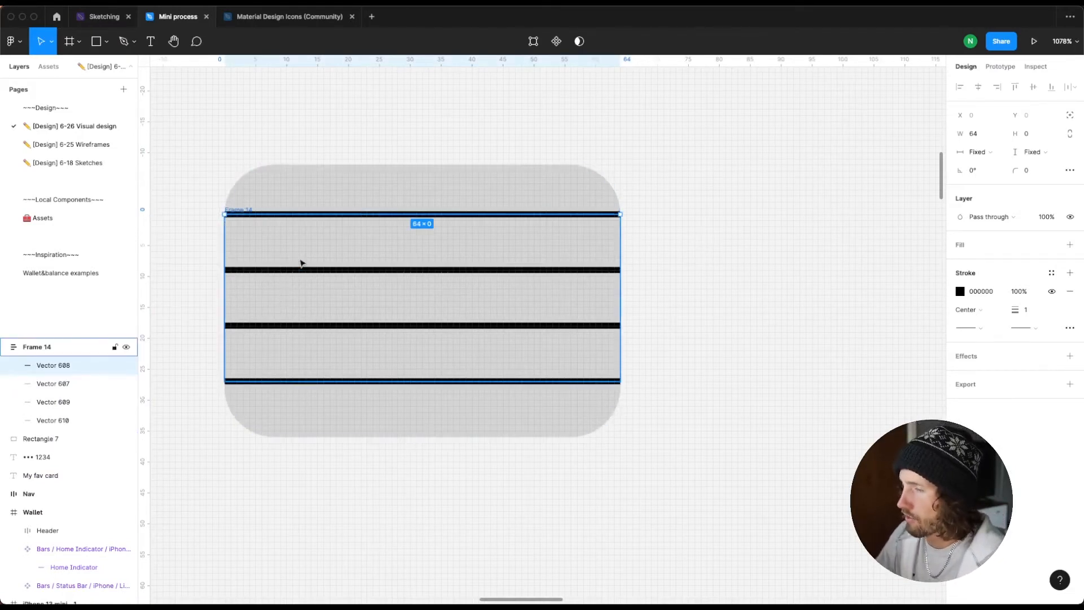
{"action": "key", "text": "p"}
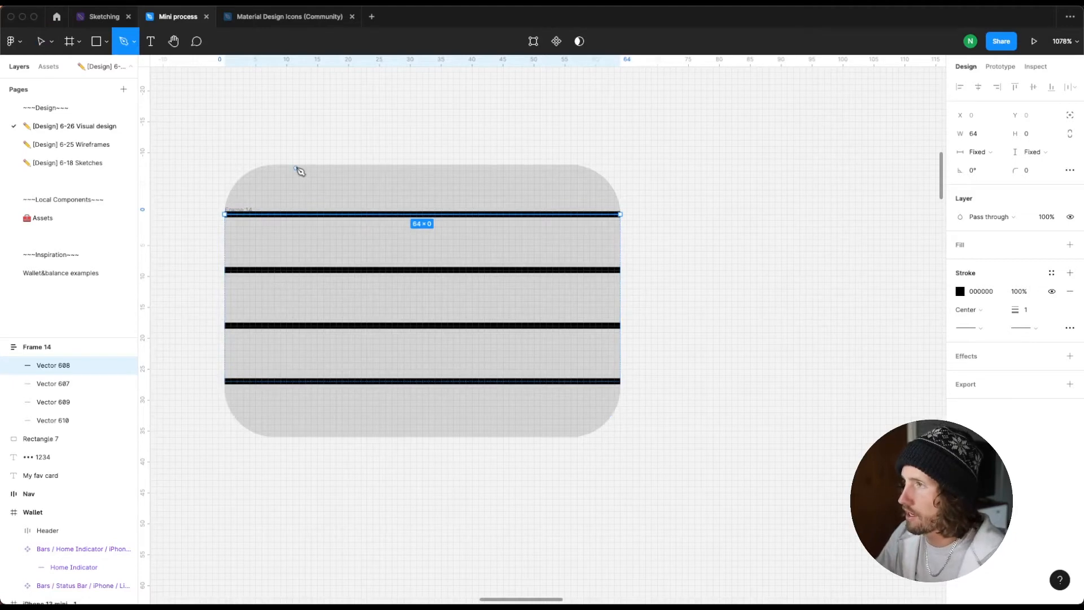
{"action": "left_click", "coordinate": [295, 168]}
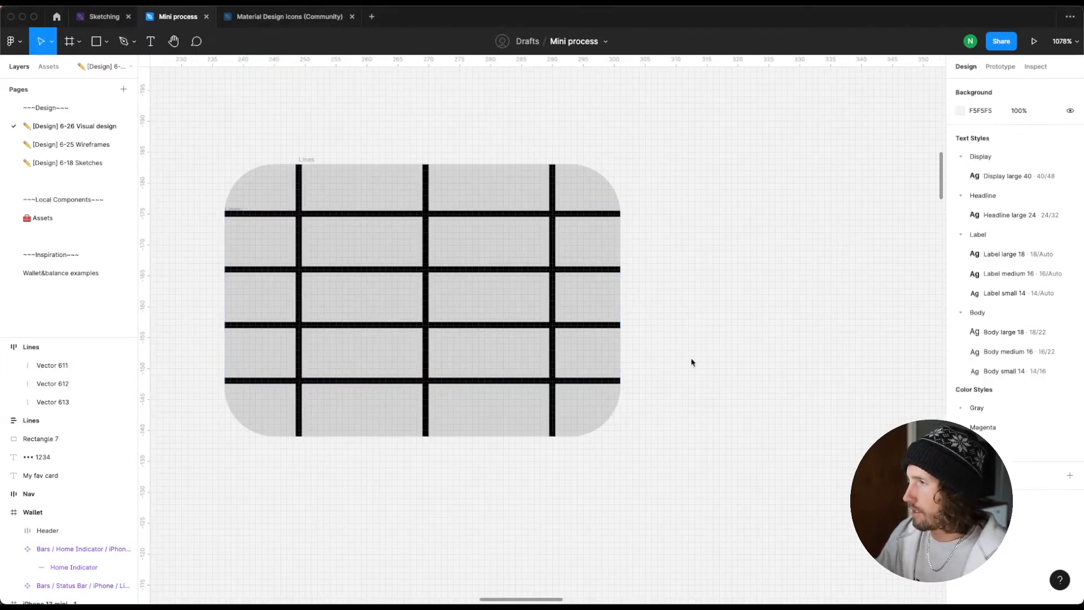
Step: Wrap the rounded rectangle and both Lines groups in one frame and expand the frame's layers
{"action": "left_click_drag", "start_coordinate": [215, 145], "coordinate": [714, 491]}
{"action": "key", "text": "super+alt+g"}
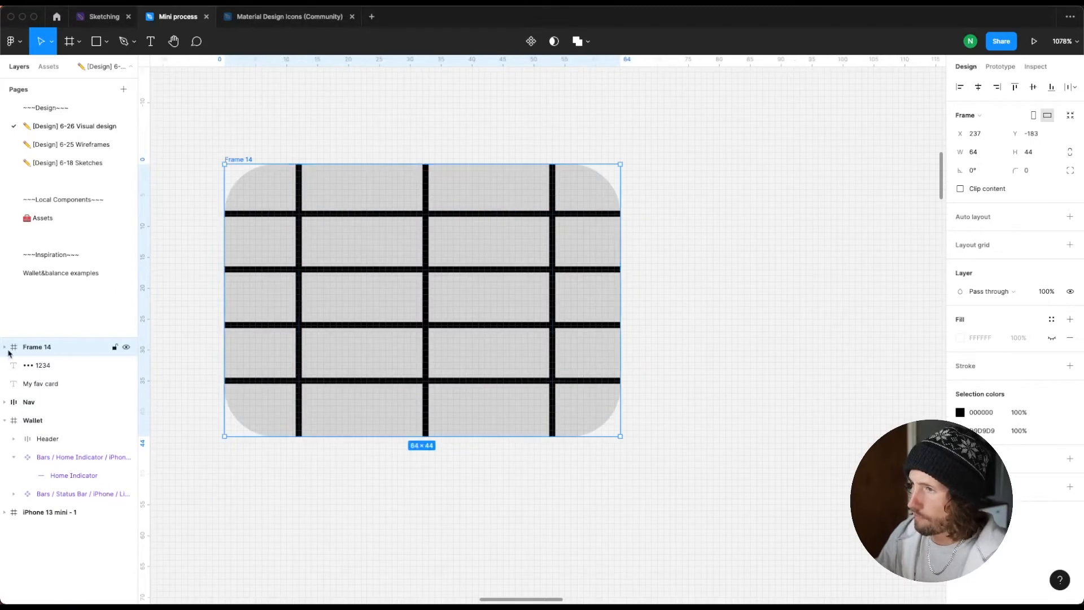
{"action": "left_click", "coordinate": [5, 348]}
{"action": "left_click", "coordinate": [13, 365]}
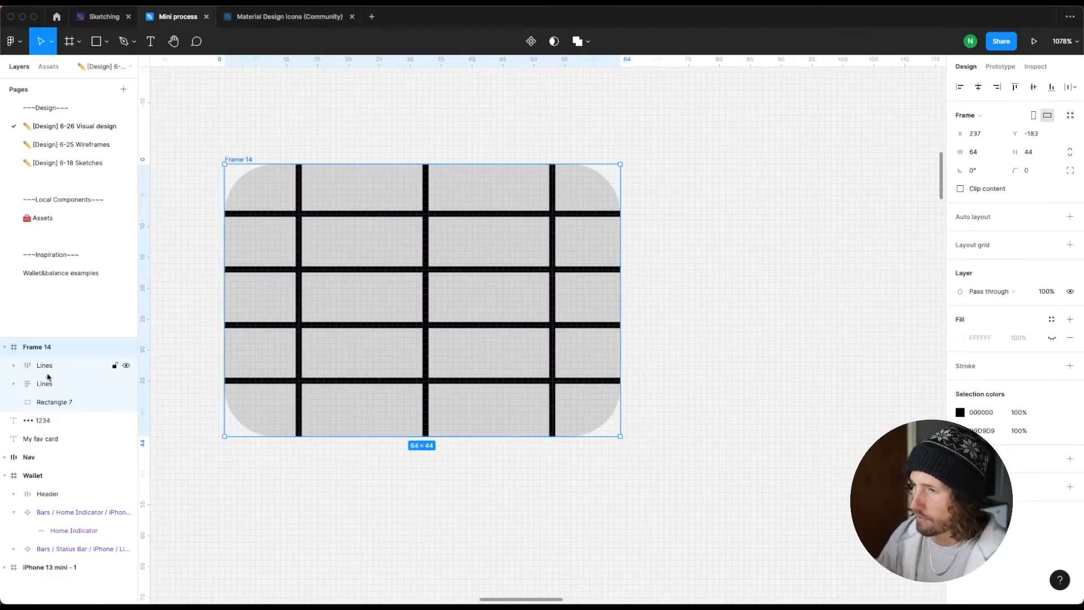
{"action": "left_click", "coordinate": [49, 384]}
{"action": "left_click", "coordinate": [52, 368]}
{"action": "left_click", "coordinate": [45, 350]}
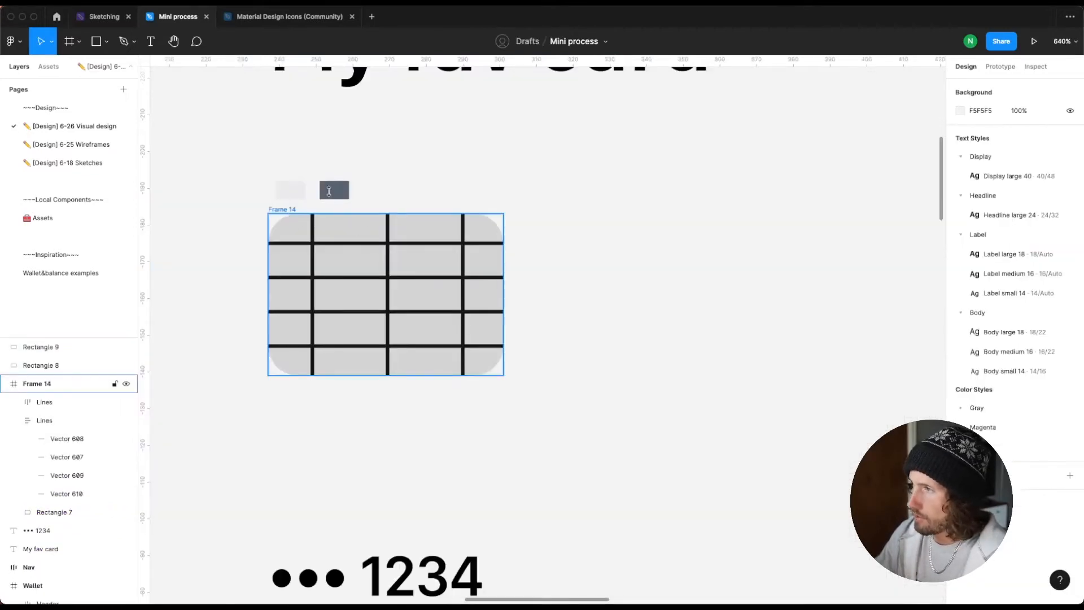
Step: Examine the color styles used by the two small swatches above the frame and by the grid lines inside it
{"action": "left_click", "coordinate": [281, 209]}
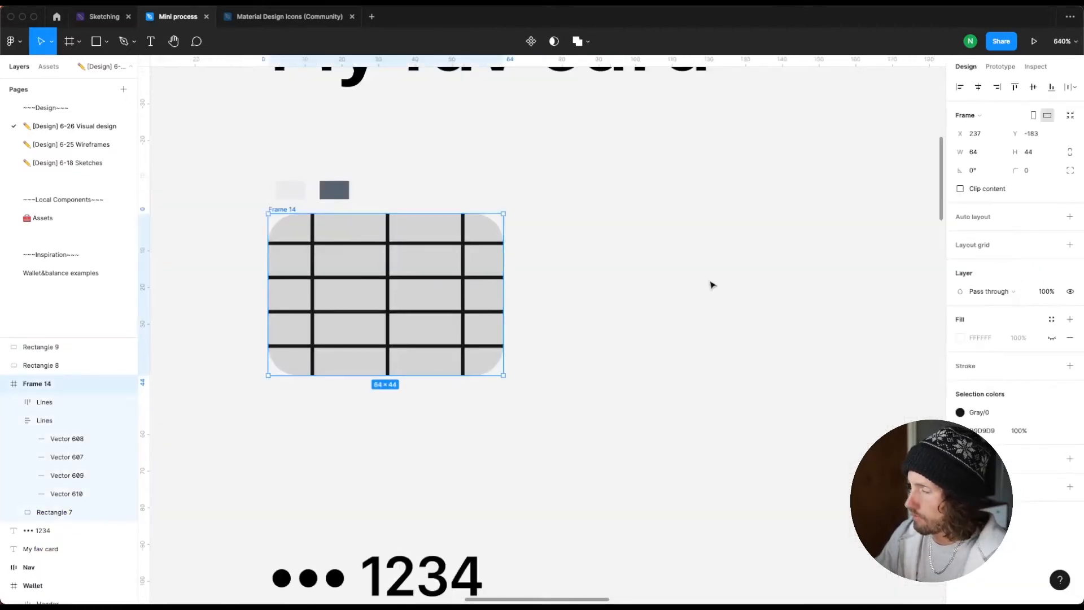
{"action": "left_click", "coordinate": [296, 195]}
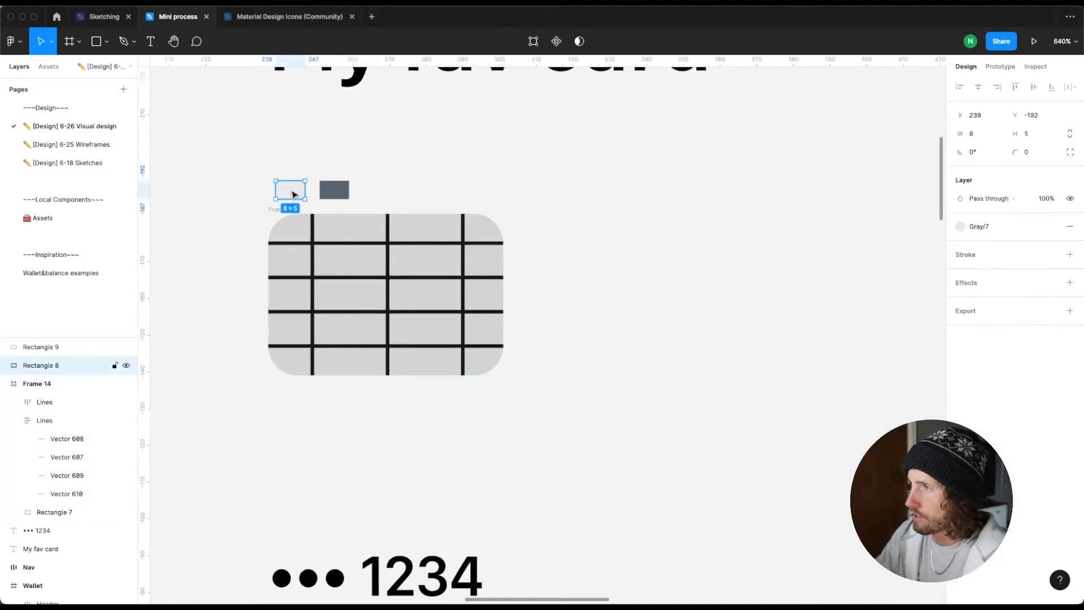
{"action": "left_click", "coordinate": [336, 194]}
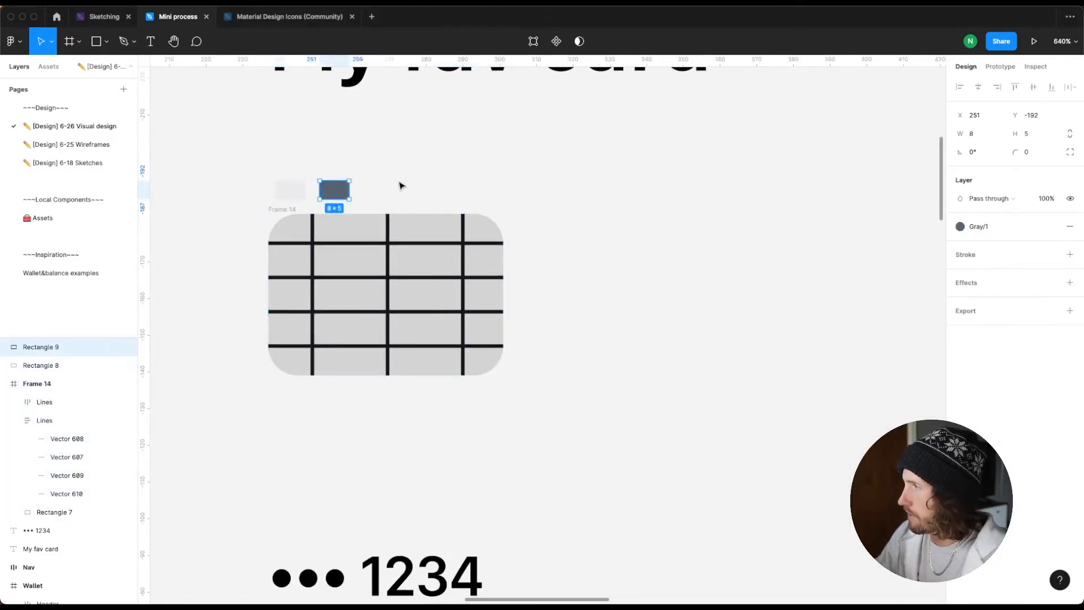
{"action": "left_click", "coordinate": [393, 243]}
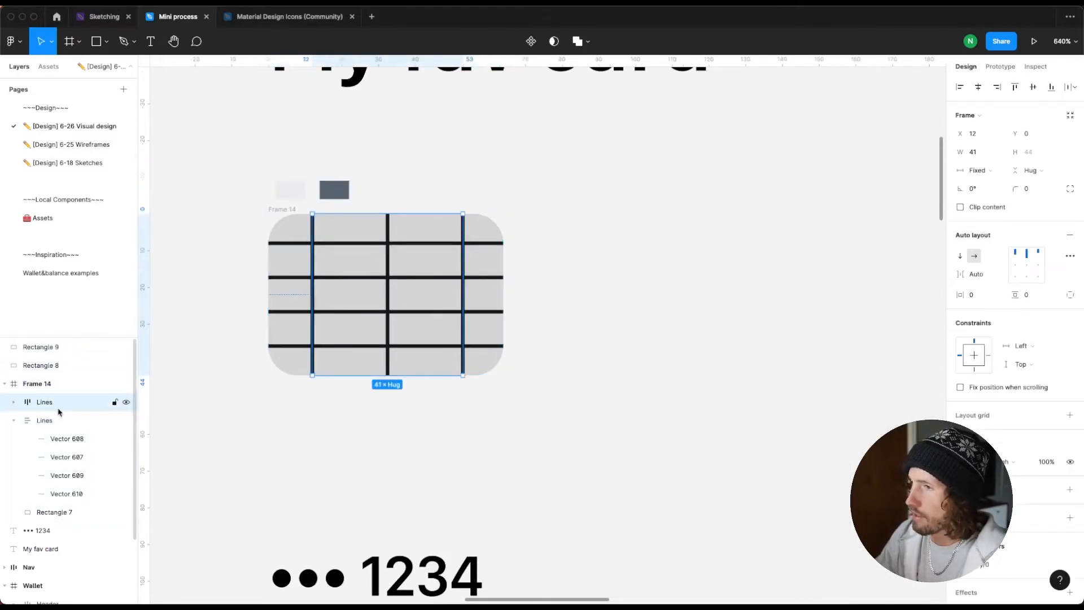
{"action": "left_click", "coordinate": [21, 423]}
{"action": "left_click", "coordinate": [12, 421]}
{"action": "scroll", "coordinate": [993, 395], "scroll_direction": "down", "scroll_amount": 3}
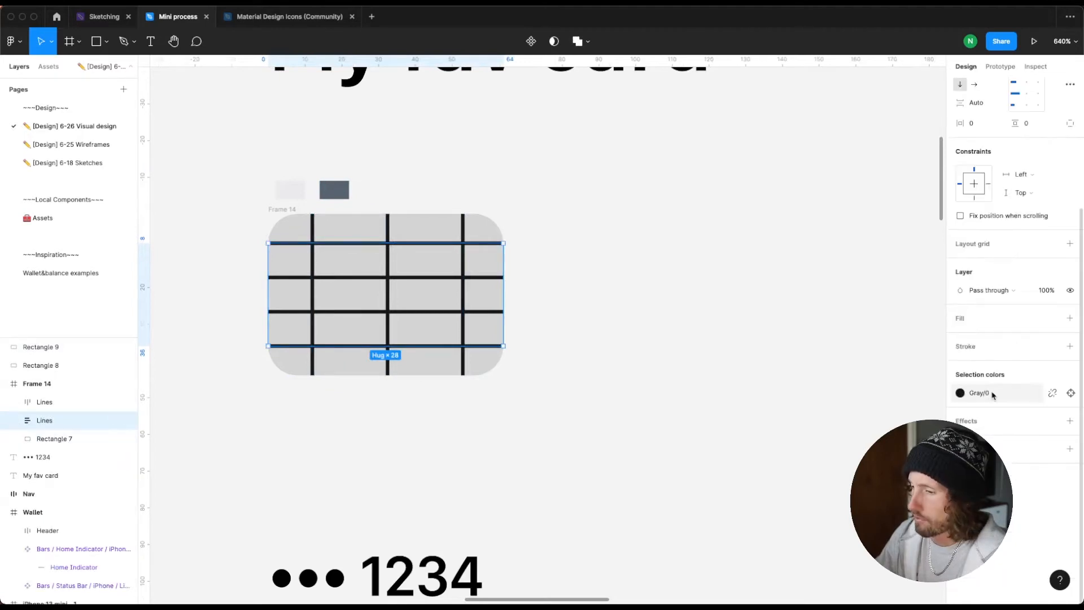
{"action": "left_click", "coordinate": [284, 209]}
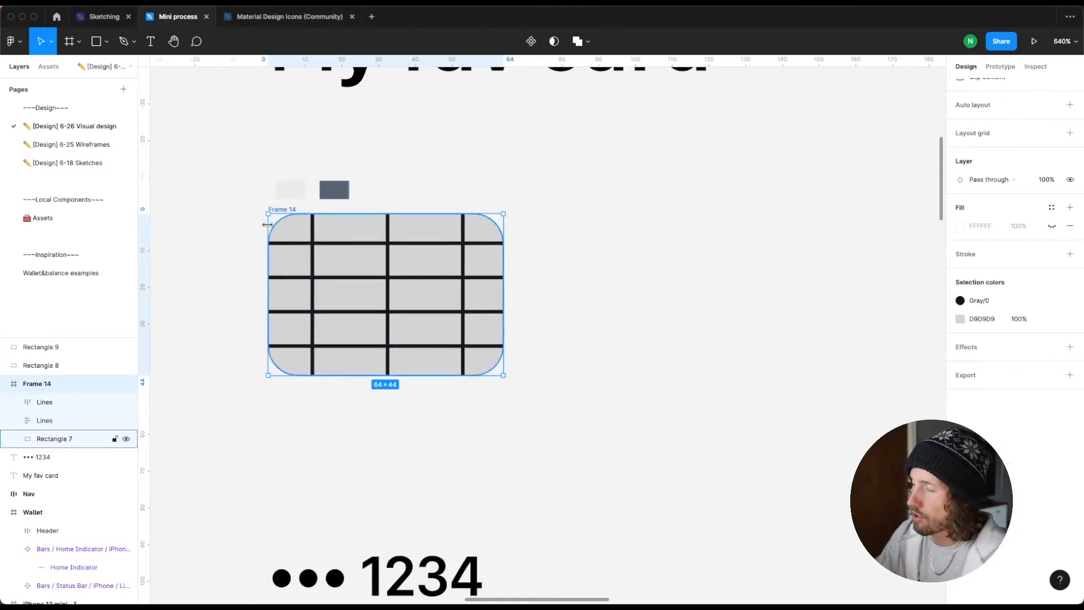
Step: Change the lighter swatch above the frame to the Gray/3 color style
{"action": "left_click", "coordinate": [293, 197]}
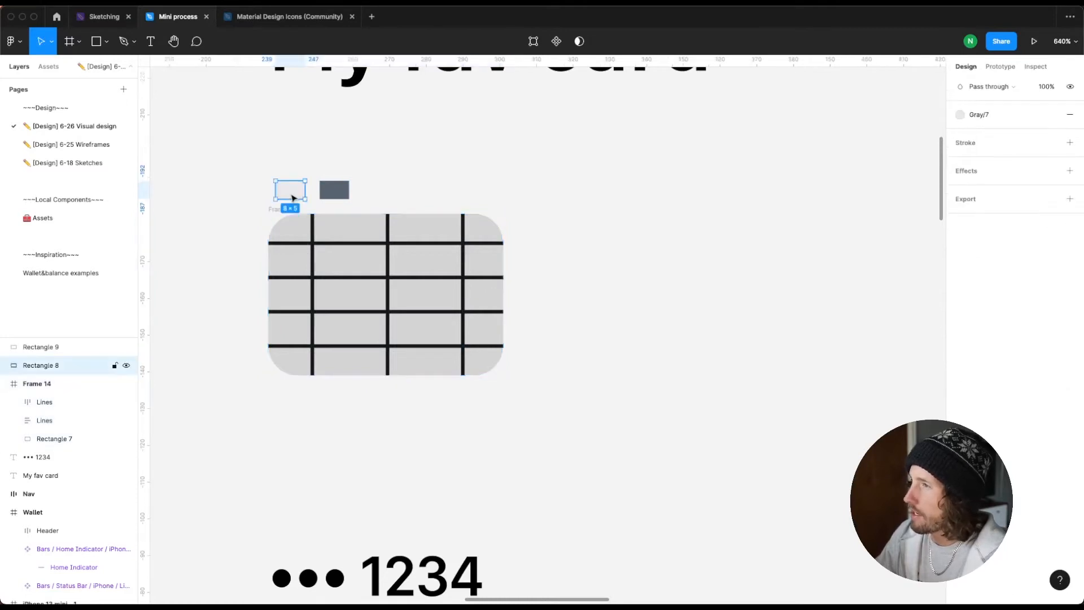
{"action": "left_click", "coordinate": [988, 115]}
{"action": "scroll", "coordinate": [990, 222], "scroll_direction": "up", "scroll_amount": 1}
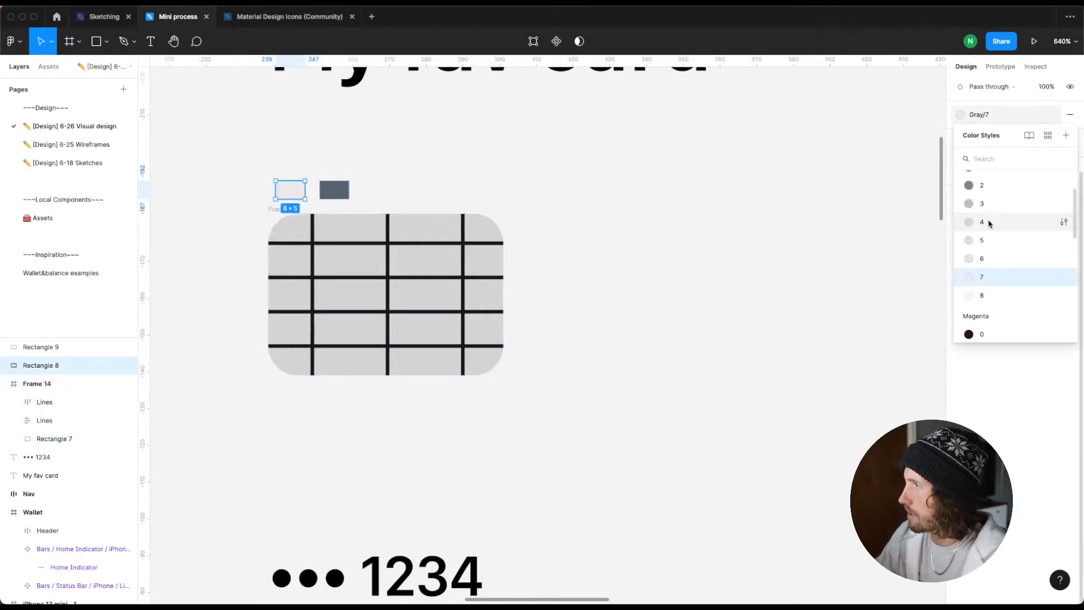
{"action": "left_click", "coordinate": [989, 205]}
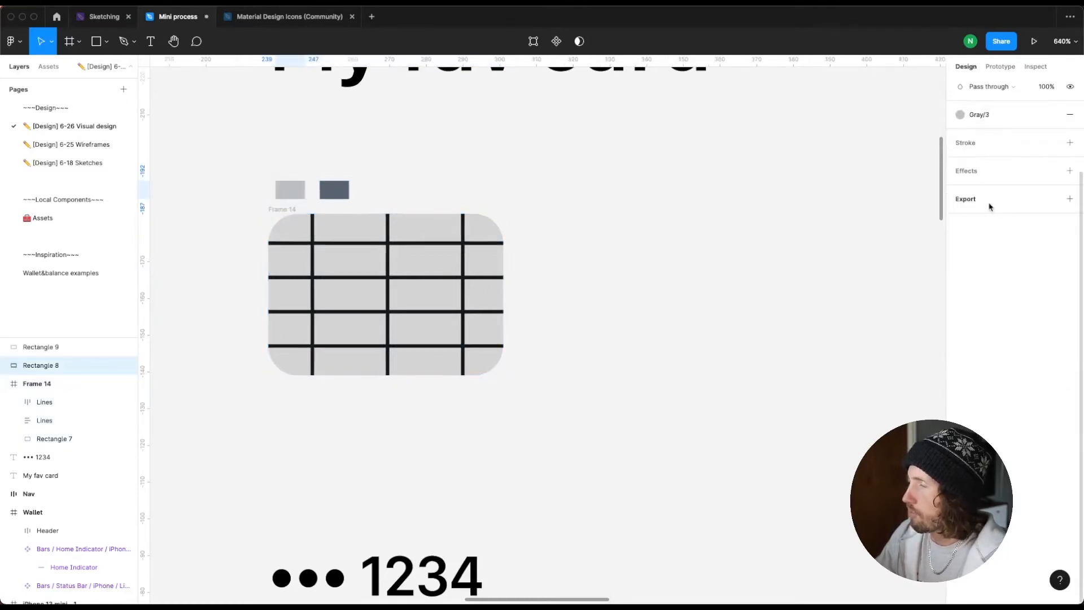
Step: Fill the rounded rectangle with a diagonal linear gradient, dark at both ends and light gray midway, and extend its ends beyond the corners
{"action": "left_click", "coordinate": [271, 210]}
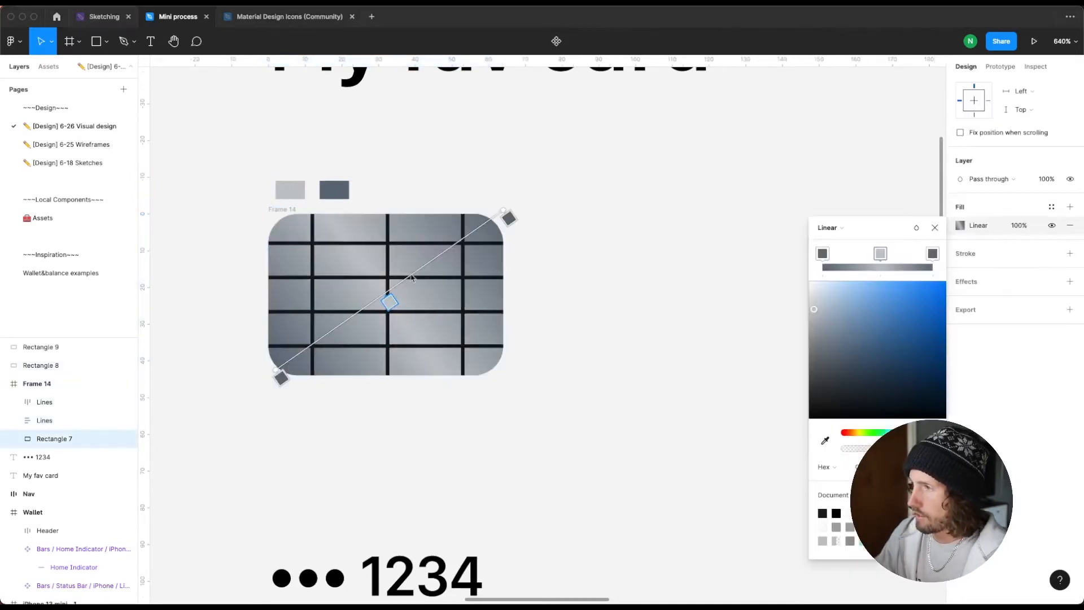
{"action": "left_click_drag", "start_coordinate": [507, 216], "coordinate": [548, 173]}
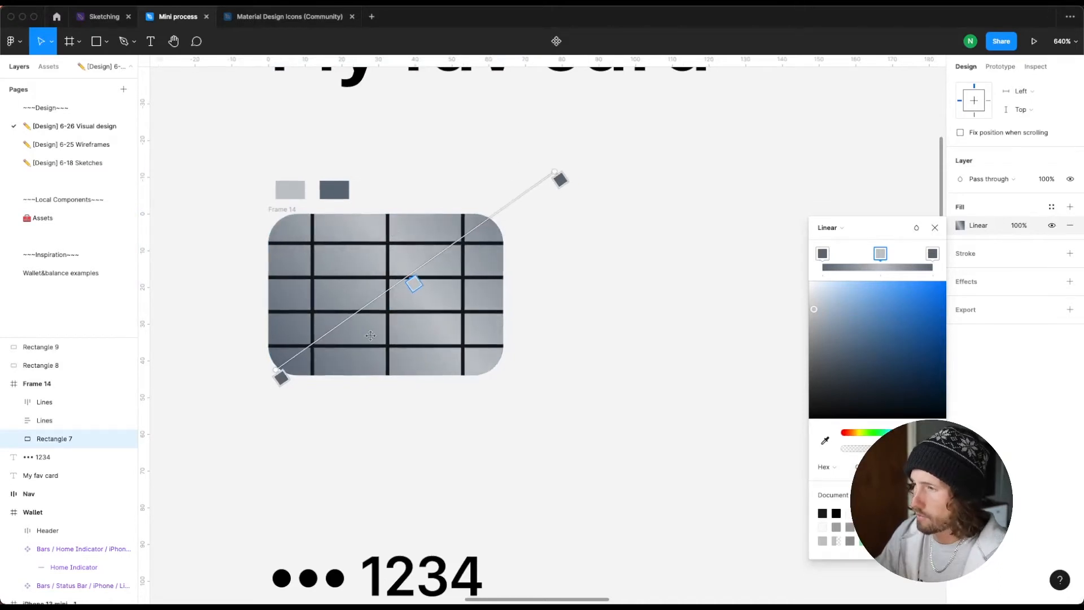
{"action": "left_click_drag", "start_coordinate": [277, 368], "coordinate": [234, 400]}
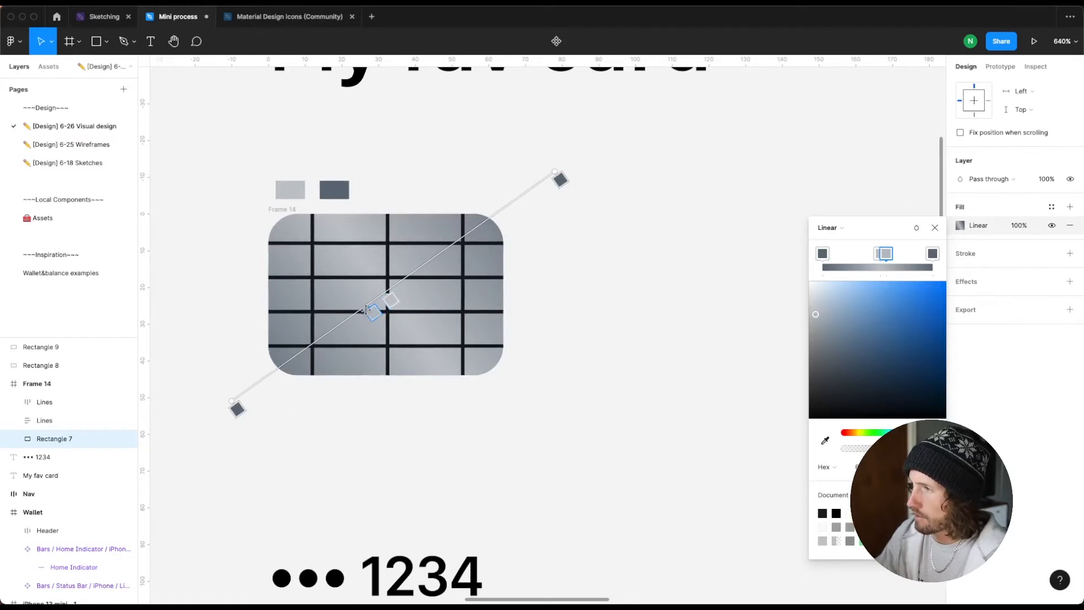
Step: Place an extra light gray gradient stop on each side of the middle stop to widen the bright band
{"action": "left_click_drag", "start_coordinate": [371, 312], "coordinate": [339, 335]}
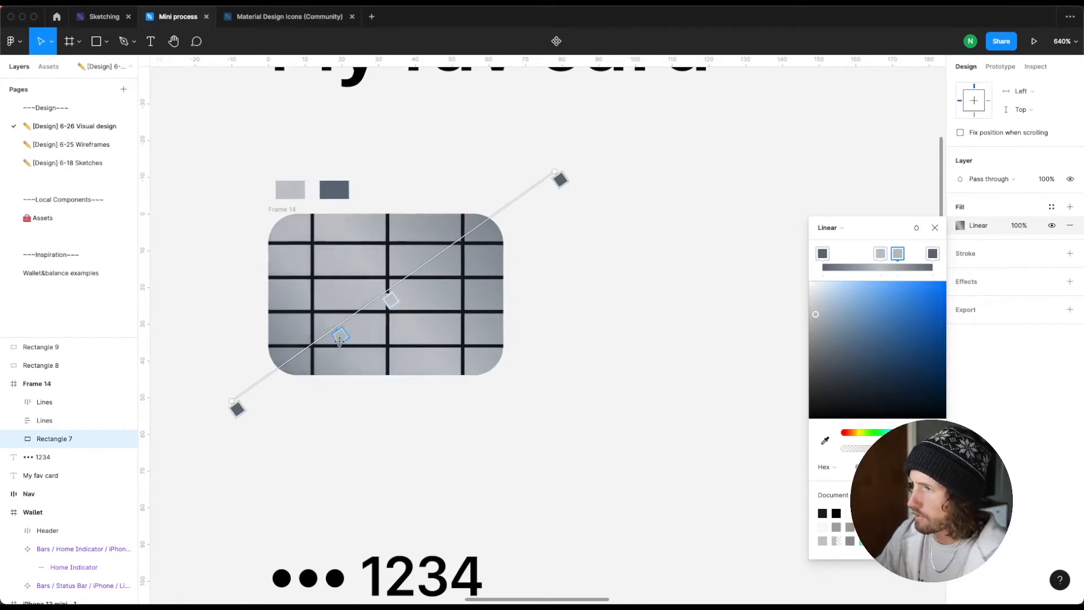
{"action": "left_click", "coordinate": [418, 280]}
{"action": "left_click_drag", "start_coordinate": [451, 266], "coordinate": [449, 263]}
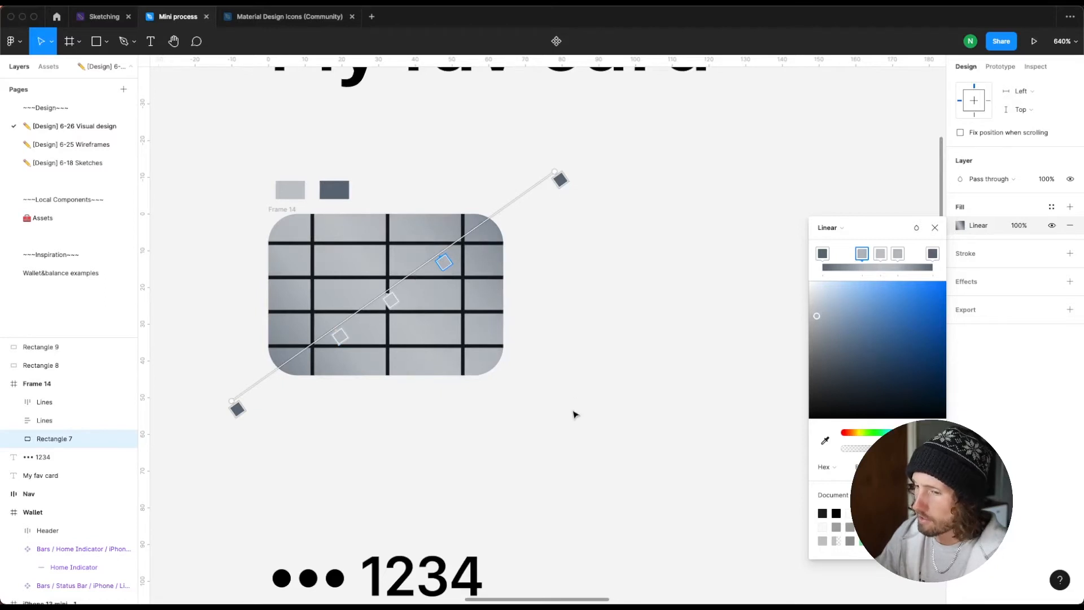
{"action": "key", "text": "Escape"}
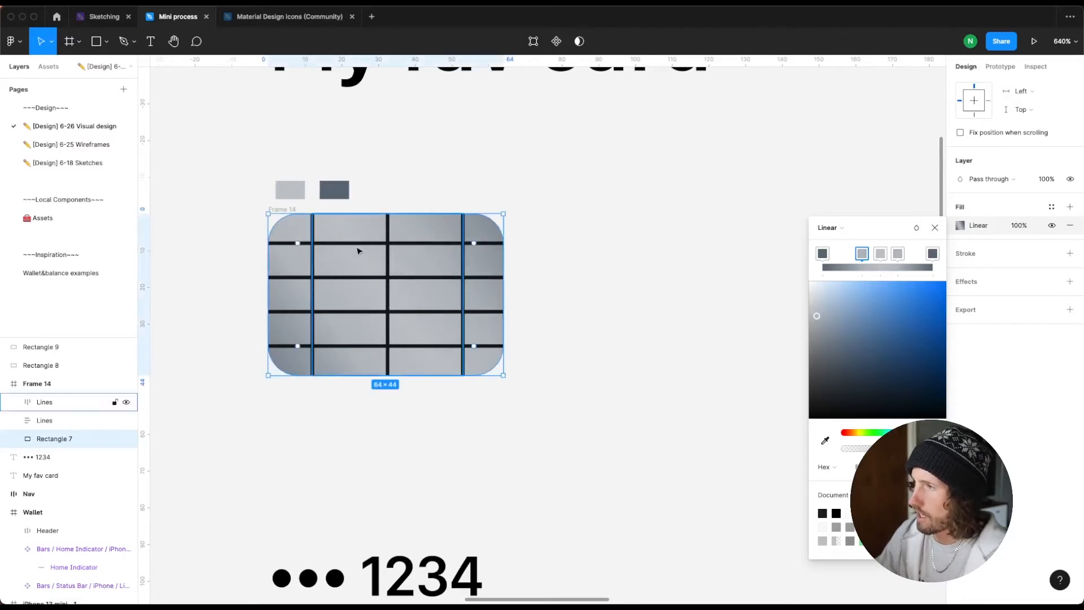
Step: Set the stroke weight of all horizontal and vertical lines in both Lines groups to 0.5
{"action": "left_click", "coordinate": [59, 402]}
{"action": "left_click", "coordinate": [59, 420], "text": "shift"}
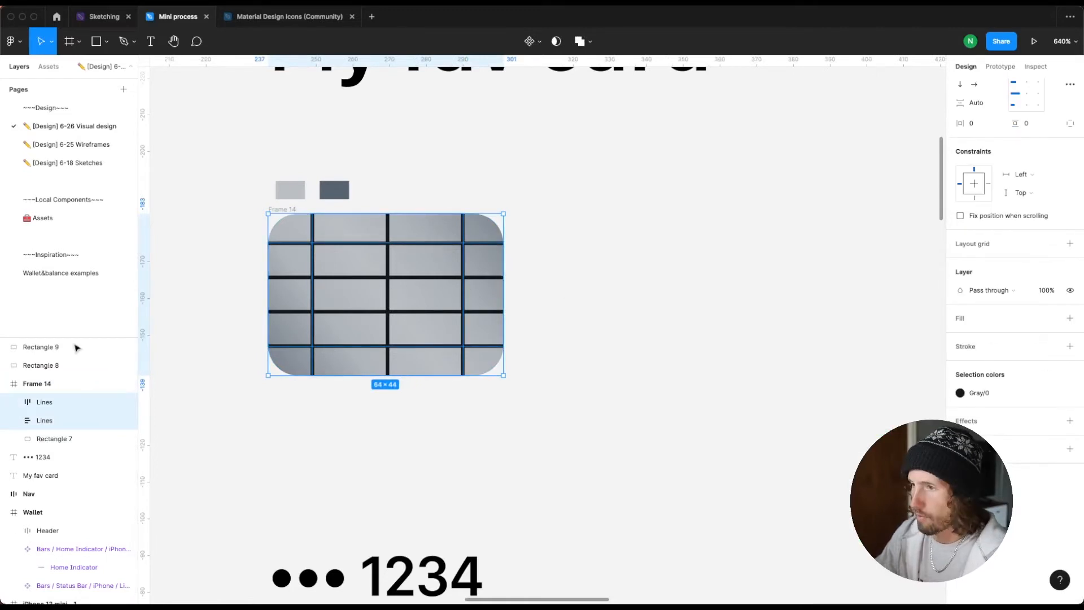
{"action": "key", "text": "Return"}
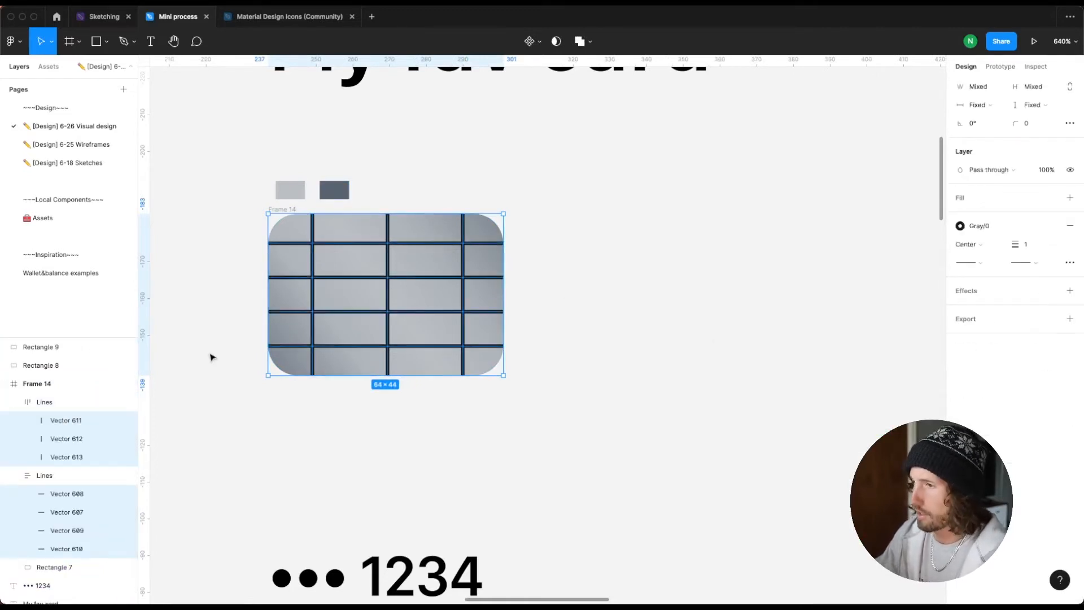
{"action": "left_click", "coordinate": [1038, 244]}
{"action": "type", "text": "0.5"}
{"action": "key", "text": "Return"}
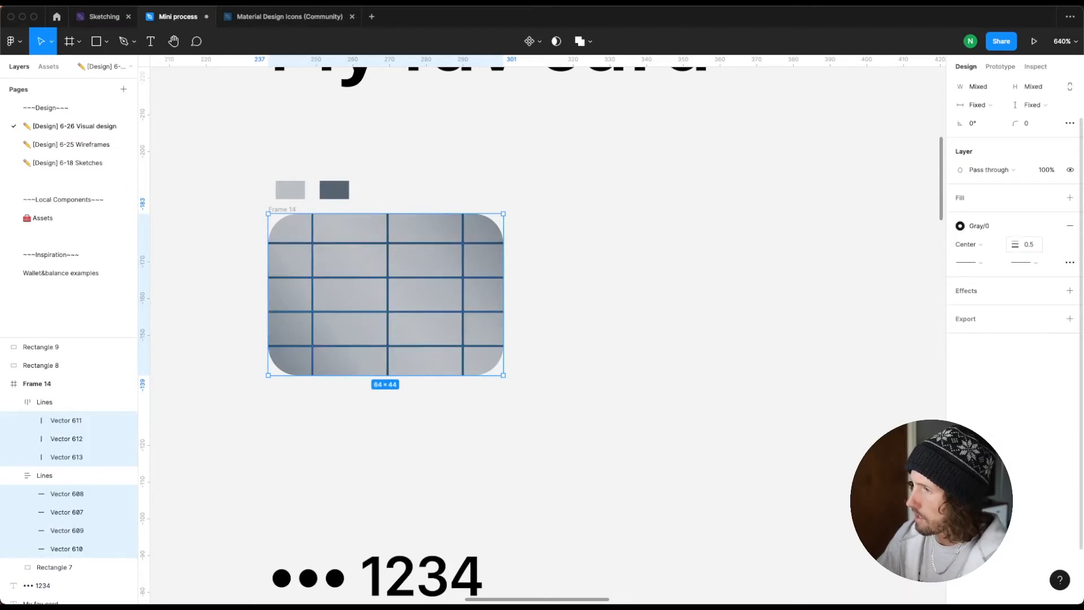
{"action": "left_click", "coordinate": [643, 440]}
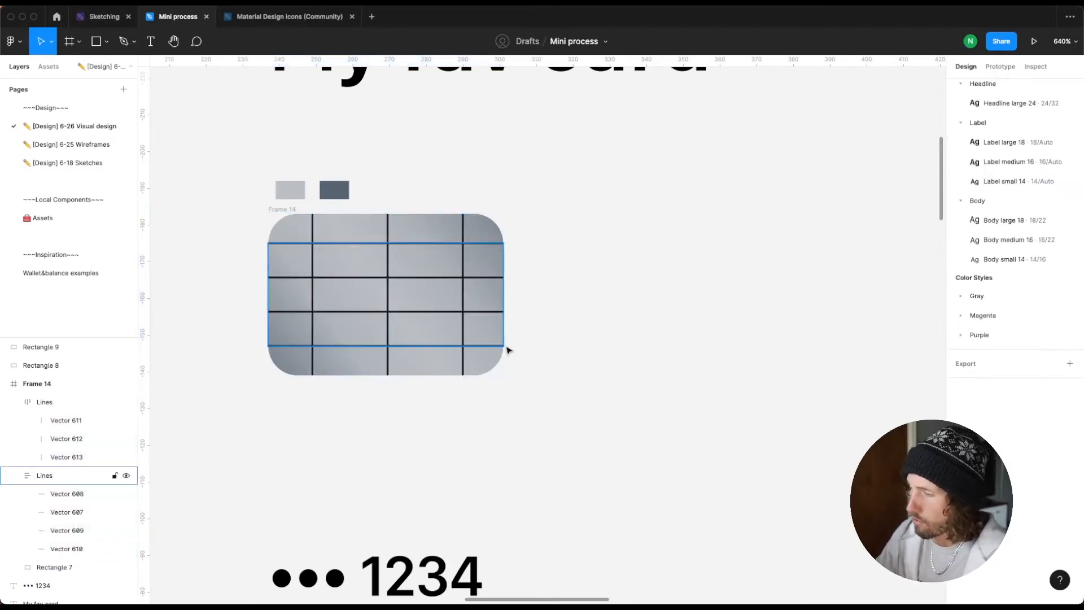
{"action": "key", "text": "shift+0"}
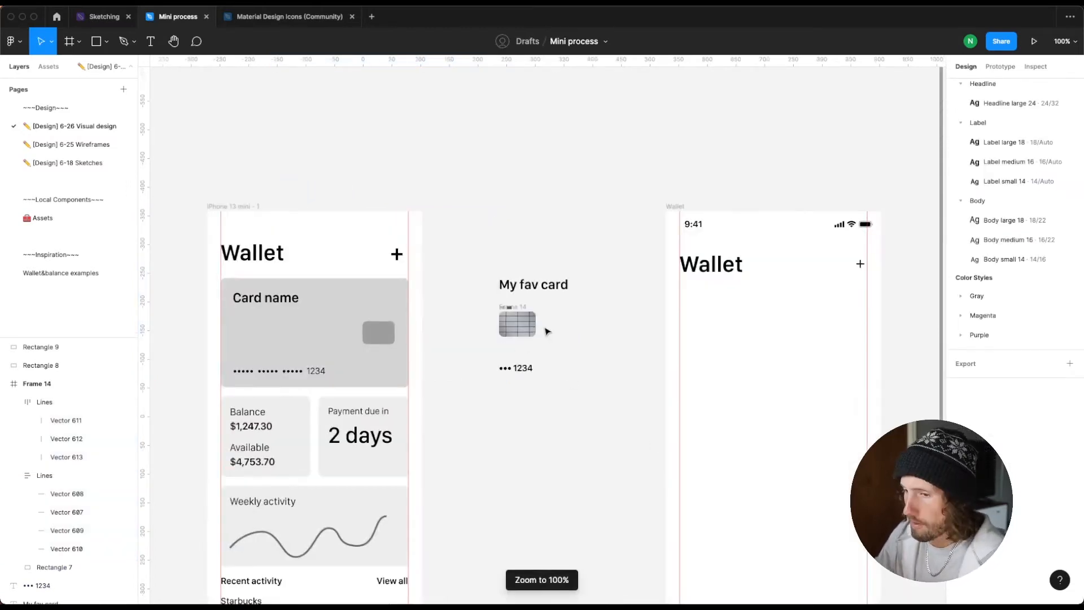
{"action": "scroll", "coordinate": [544, 329], "scroll_direction": "right", "scroll_amount": 3}
{"action": "scroll", "coordinate": [506, 326], "scroll_direction": "up", "scroll_amount": 5}
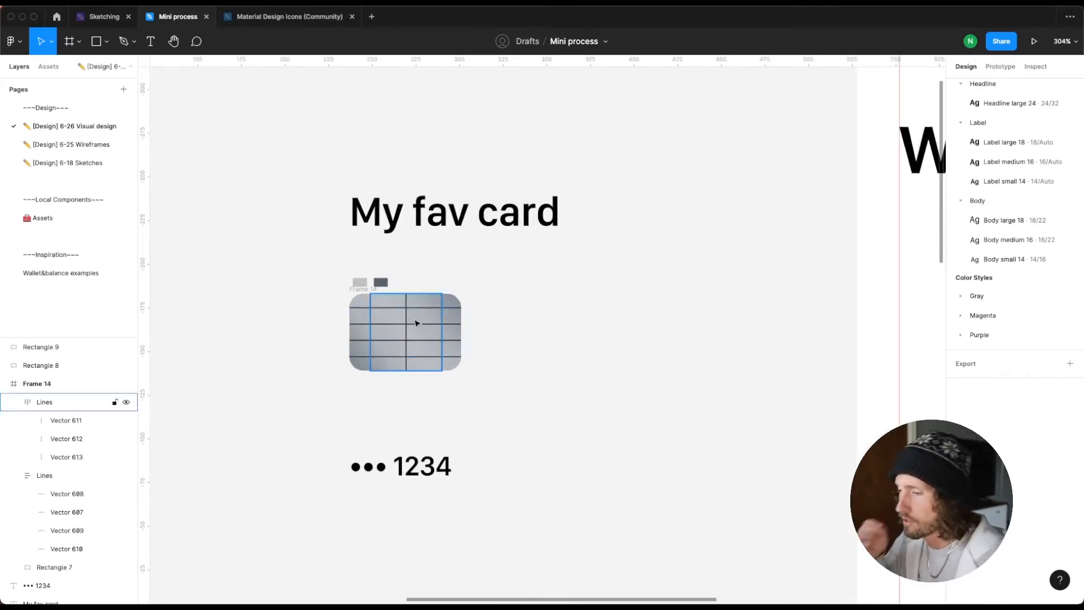
Step: Detach the color style from both Lines groups and recolor all their strokes with the dark gray sampled from the darker swatch
{"action": "scroll", "coordinate": [415, 322], "scroll_direction": "up", "scroll_amount": 5}
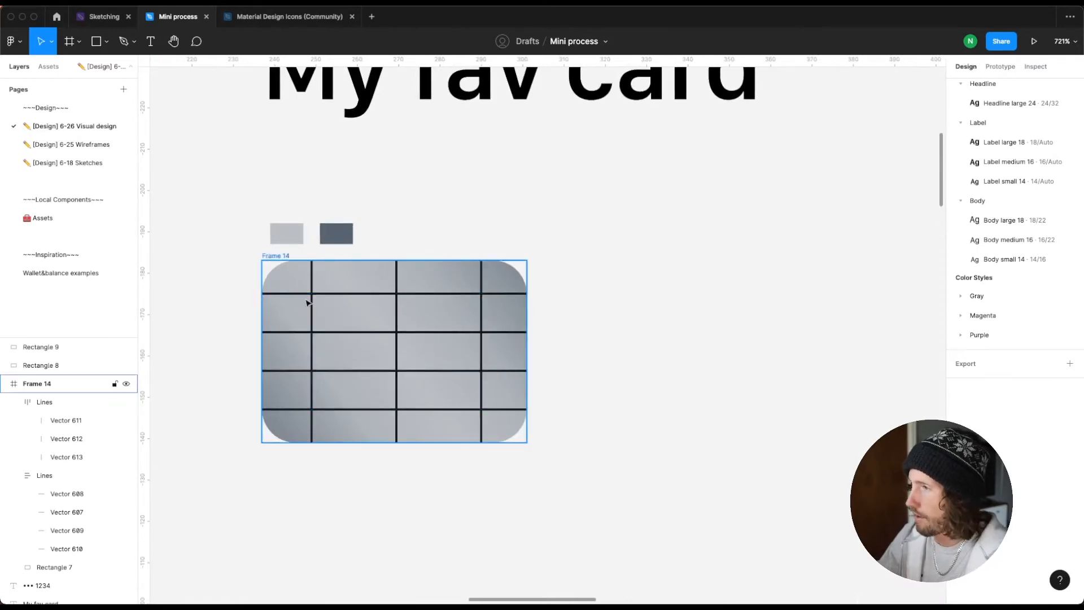
{"action": "left_click", "coordinate": [65, 404]}
{"action": "left_click", "coordinate": [48, 475], "text": "shift"}
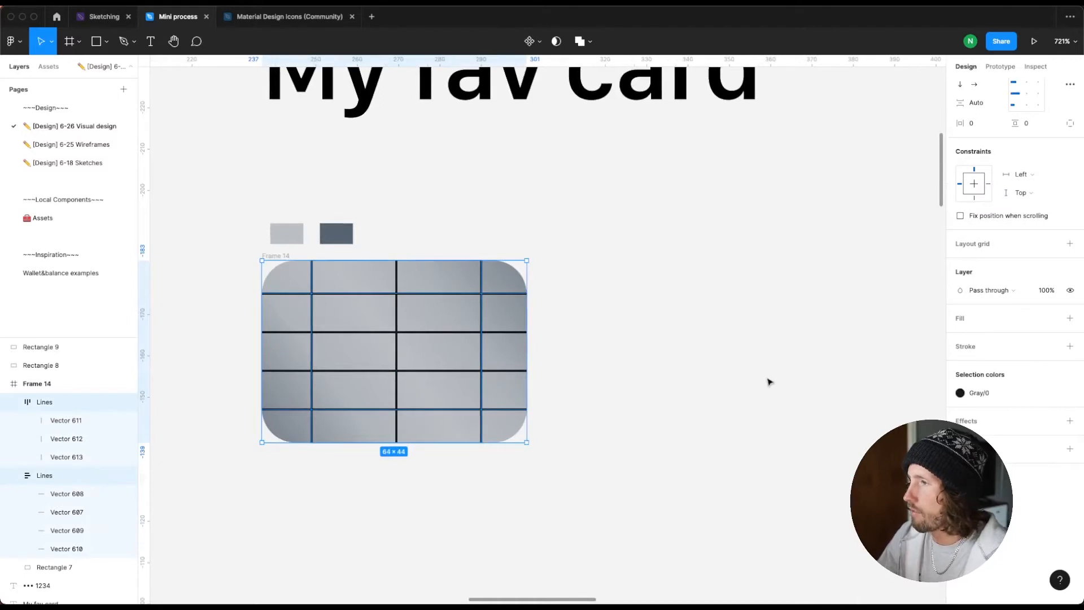
{"action": "left_click", "coordinate": [1052, 392]}
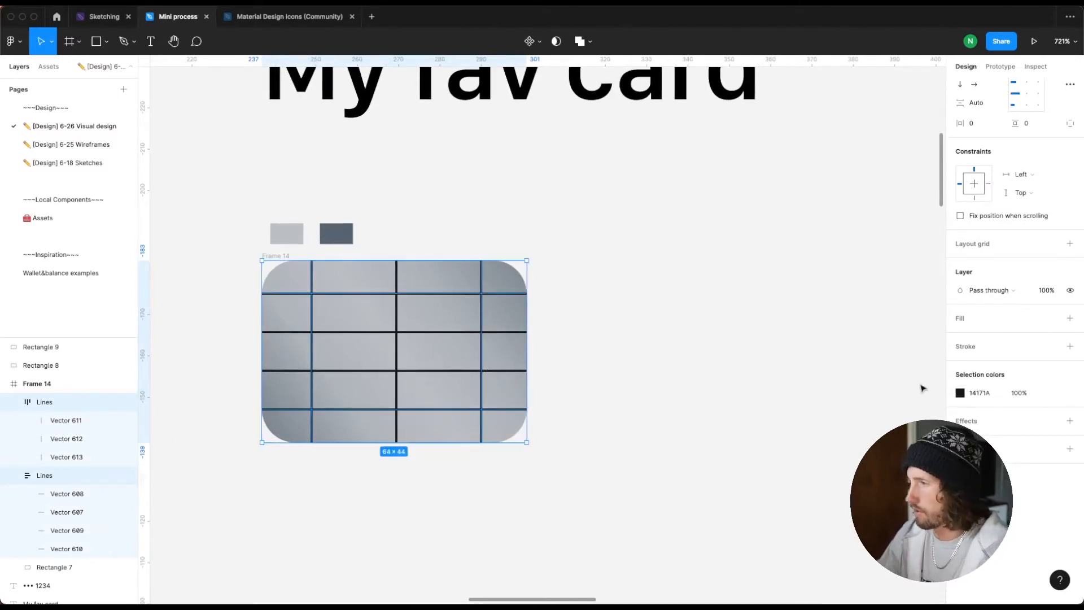
{"action": "key", "text": "Return"}
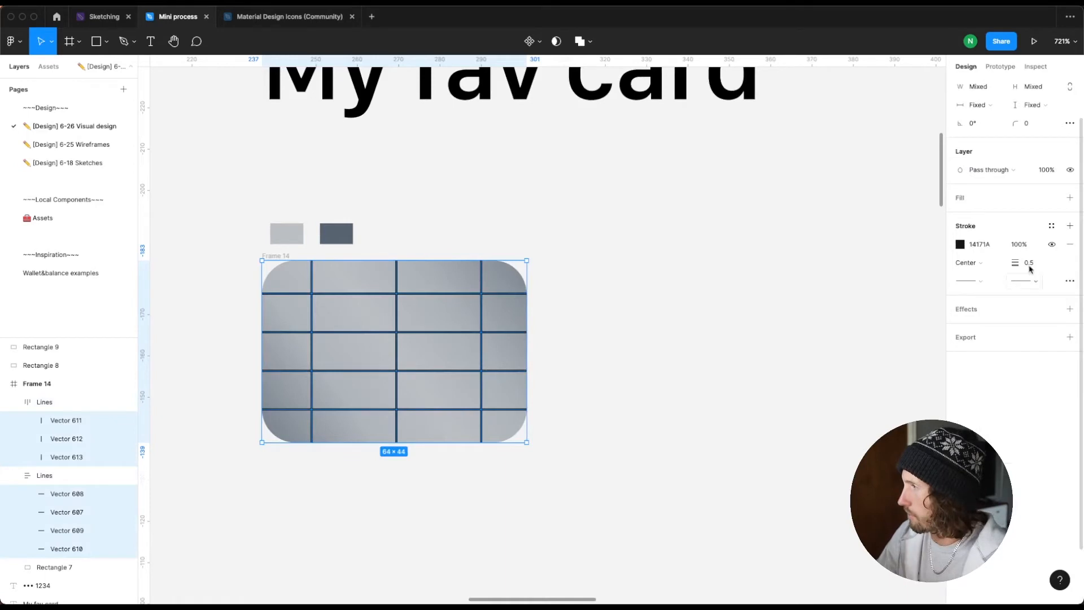
{"action": "left_click", "coordinate": [960, 245]}
{"action": "left_click", "coordinate": [825, 418]}
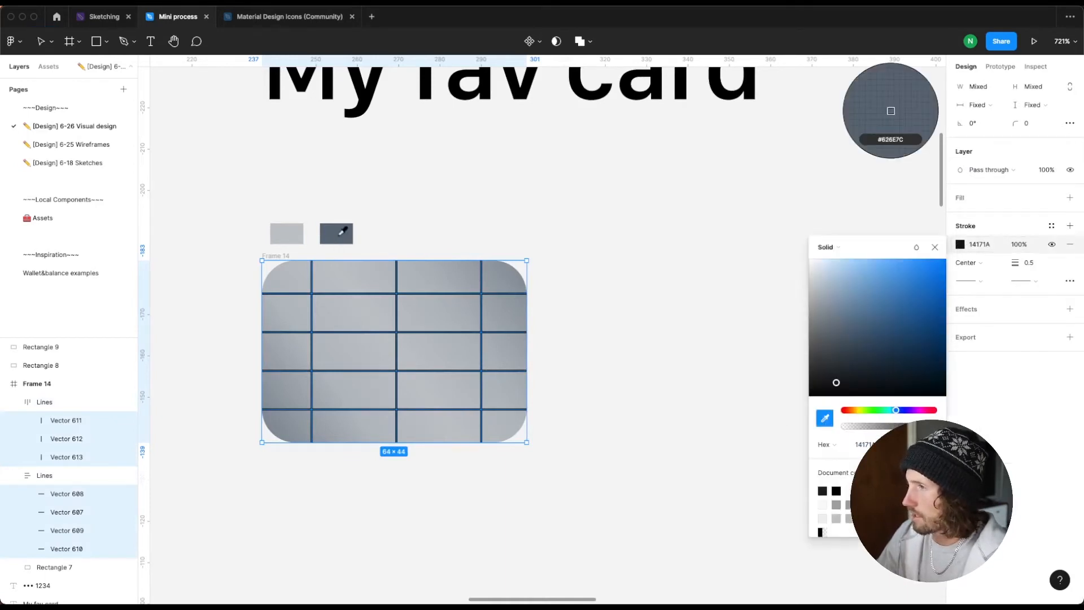
{"action": "left_click", "coordinate": [337, 236]}
{"action": "left_click", "coordinate": [724, 383]}
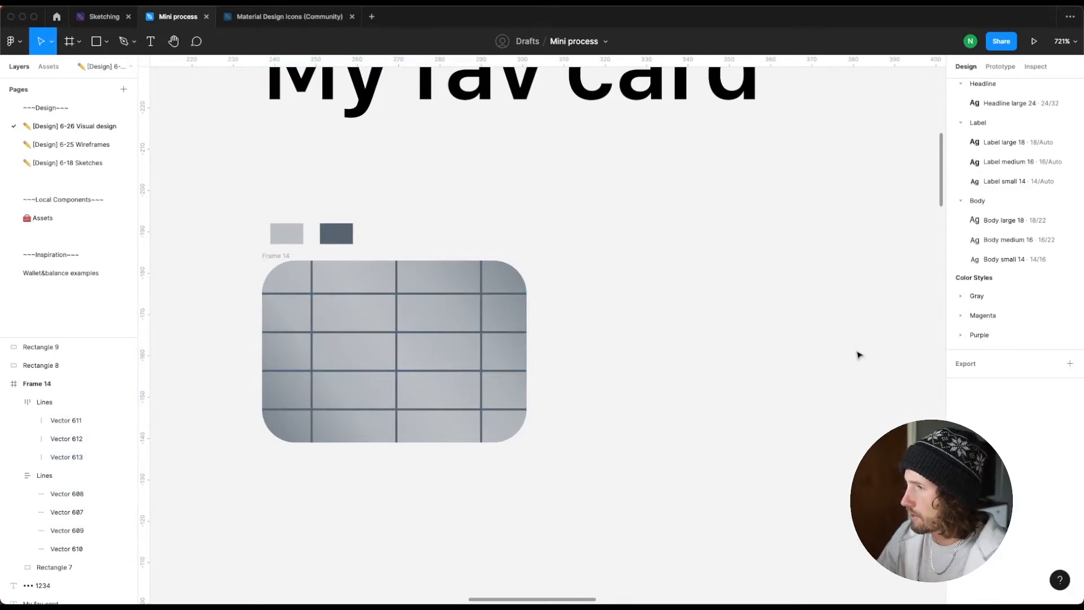
Step: Darken the stroke color of all the chip's grid lines to 36404D
{"action": "key", "text": "super+z"}
{"action": "left_click", "coordinate": [961, 293]}
{"action": "left_click_drag", "start_coordinate": [841, 379], "coordinate": [847, 399]}
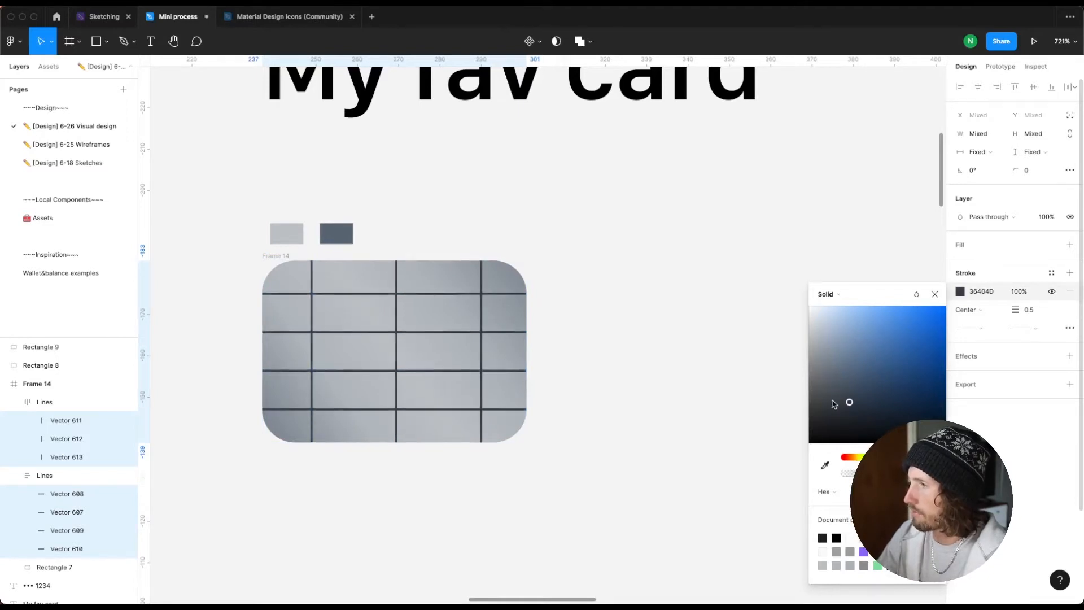
{"action": "left_click", "coordinate": [687, 380]}
Step: Delete the two color swatches above the chip and move the chip frame horizontally to X 374
{"action": "key", "text": "shift+0"}
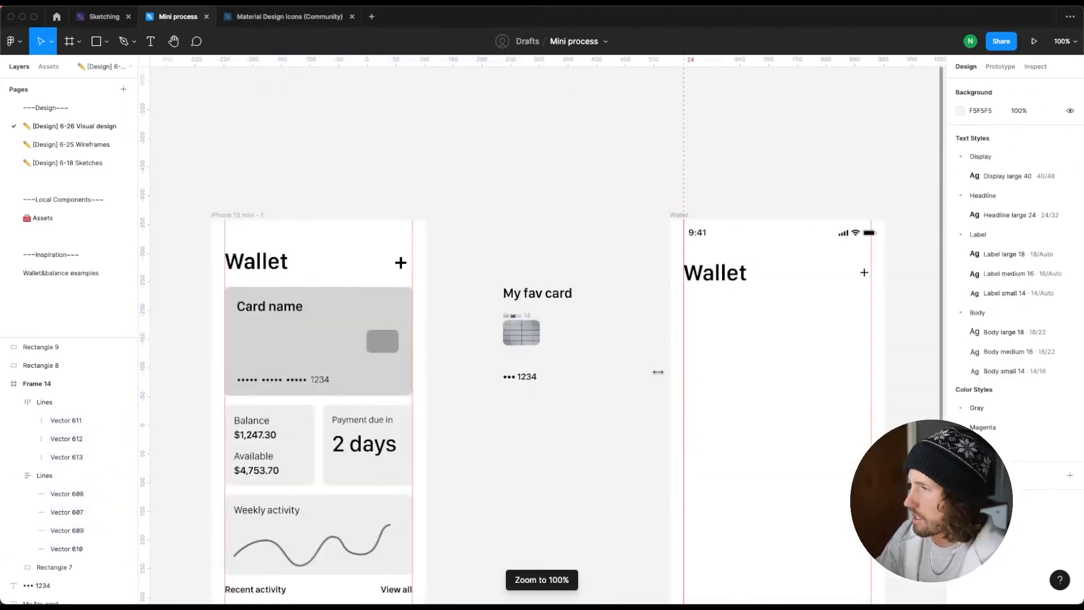
{"action": "scroll", "coordinate": [605, 372], "scroll_direction": "right", "scroll_amount": 1}
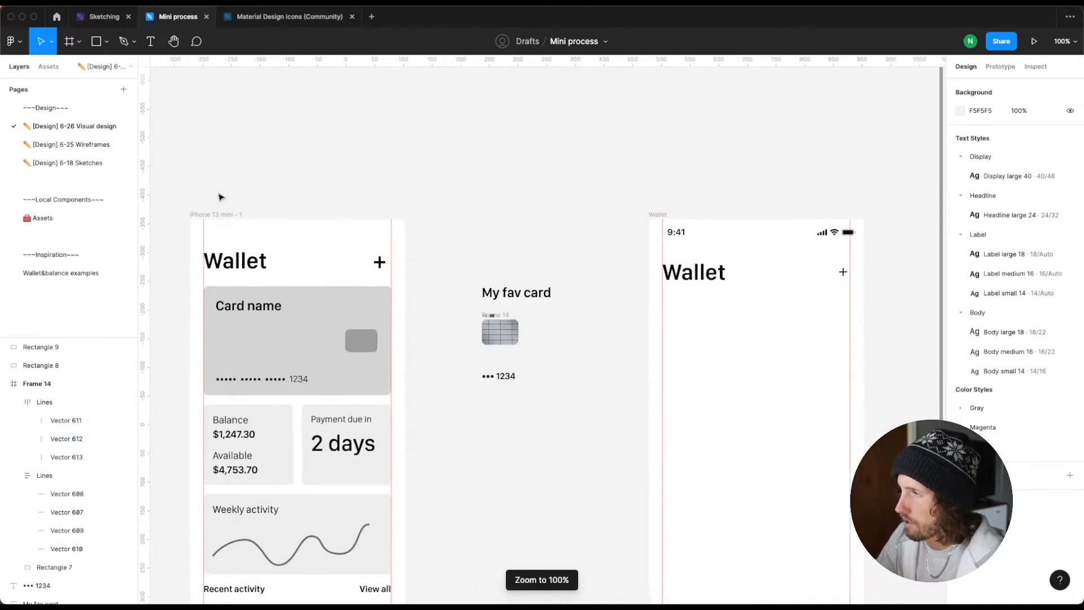
{"action": "left_click_drag", "start_coordinate": [499, 332], "coordinate": [578, 332]}
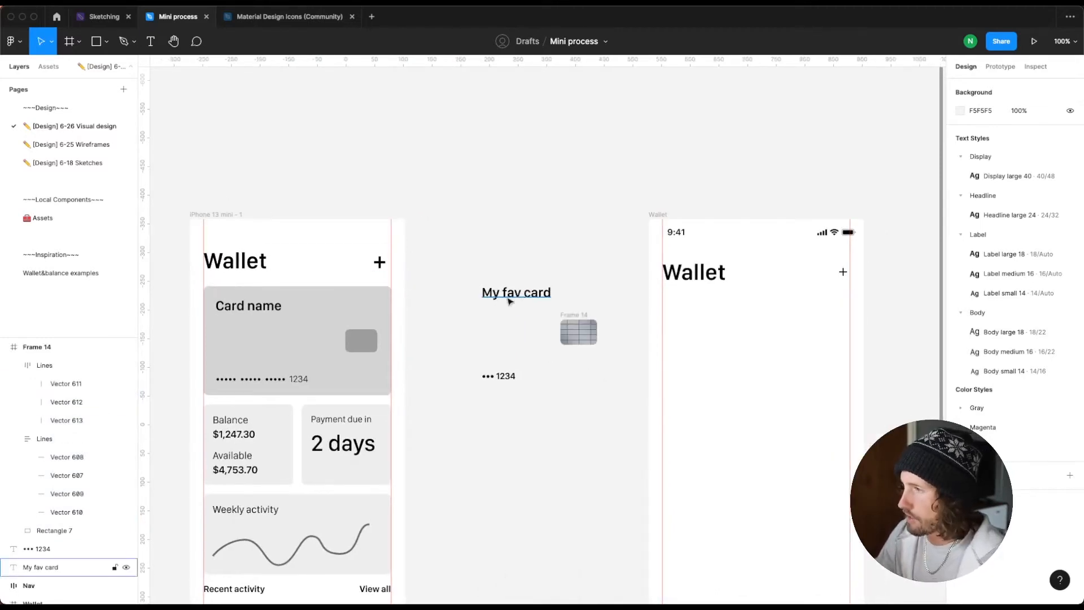
Step: Widen the "My fav card" text box to 232
{"action": "left_click", "coordinate": [509, 301]}
{"action": "left_click_drag", "start_coordinate": [477, 250], "coordinate": [512, 421]}
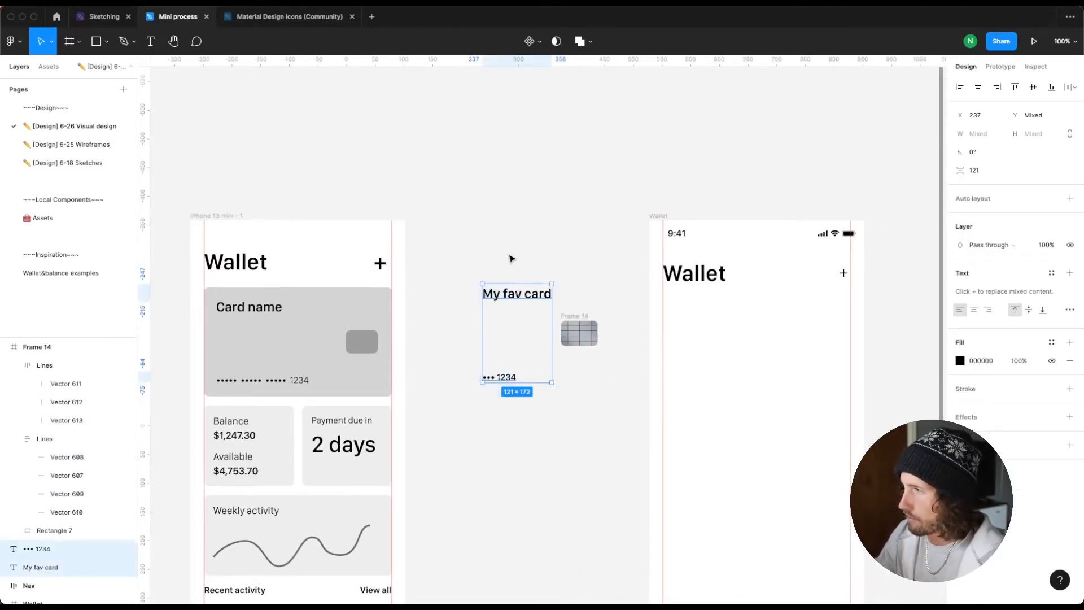
{"action": "left_click", "coordinate": [508, 278]}
{"action": "left_click", "coordinate": [503, 293]}
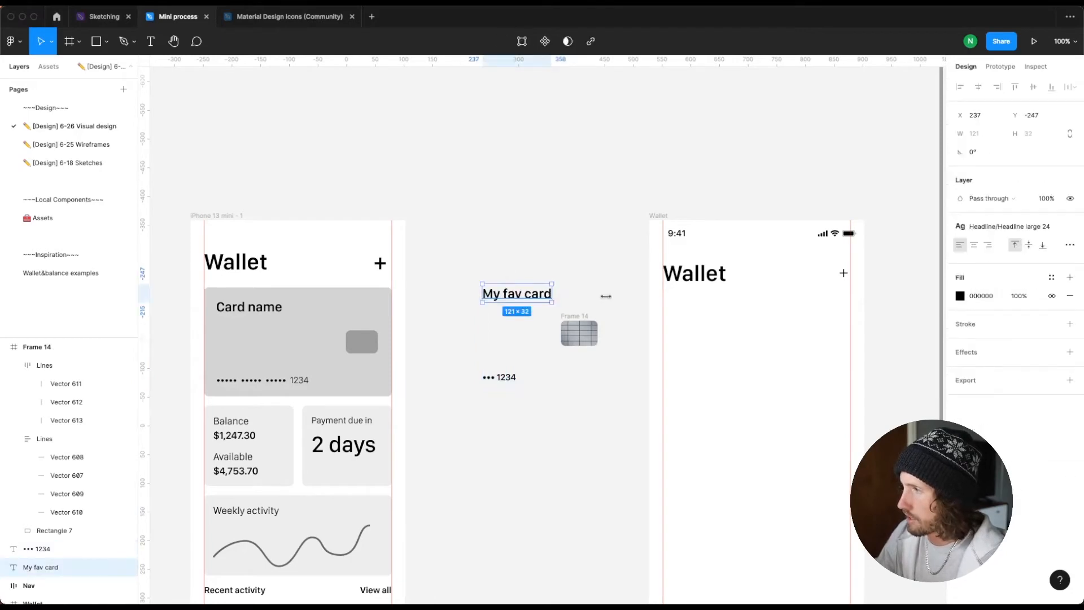
{"action": "left_click_drag", "start_coordinate": [606, 295], "coordinate": [615, 295]}
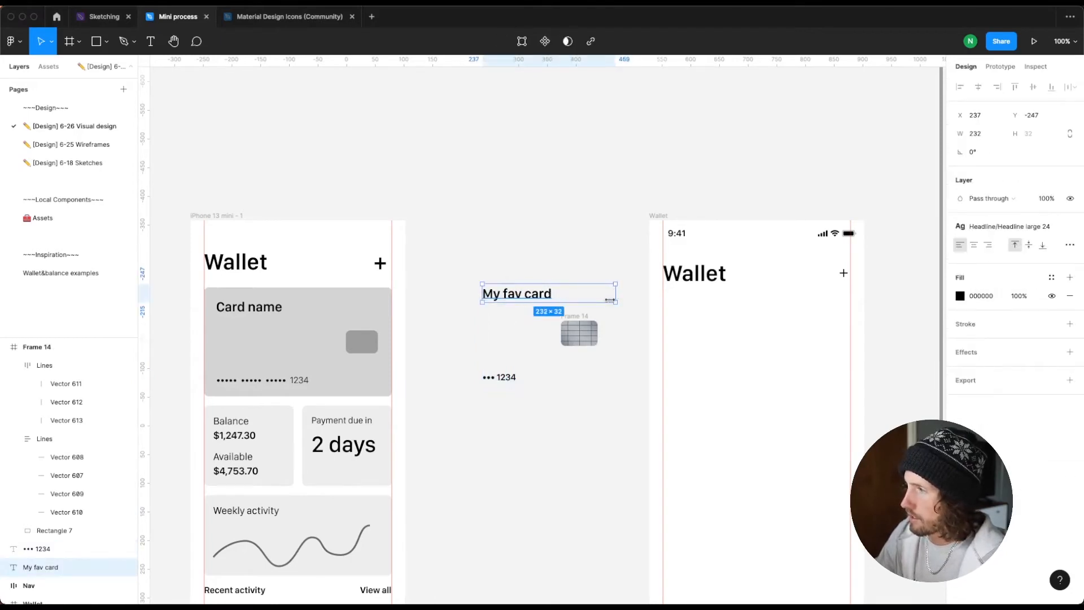
Step: Set the width of the masked card number text box to 232
{"action": "left_click", "coordinate": [498, 379]}
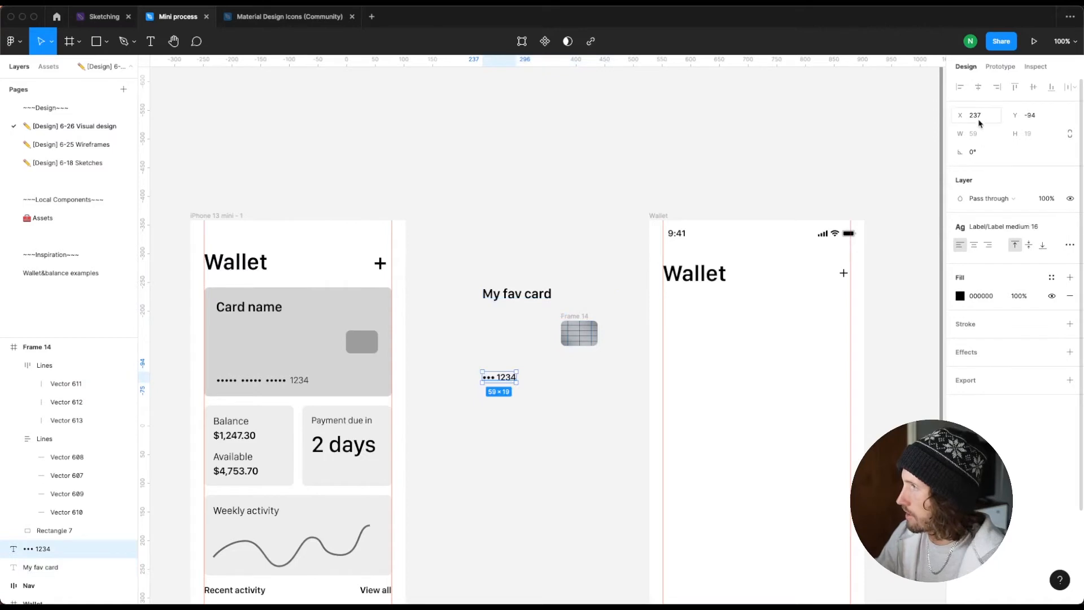
{"action": "left_click", "coordinate": [975, 133]}
{"action": "type", "text": "2"}
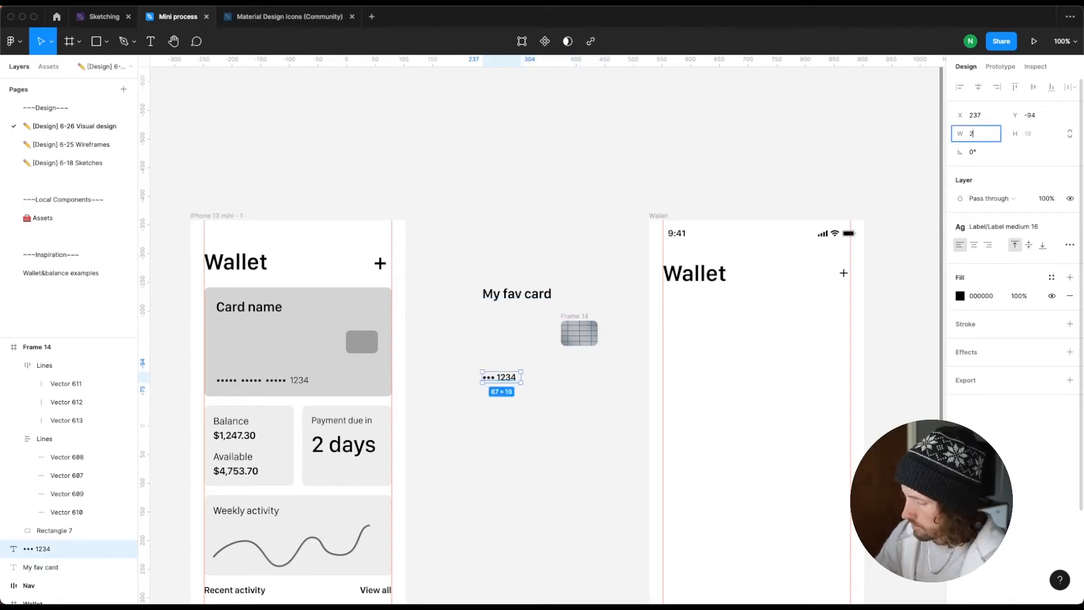
{"action": "type", "text": "32"}
{"action": "key", "text": "Return"}
Step: Rename the frame holding the chip artwork to "Chip"
{"action": "left_click", "coordinate": [577, 319]}
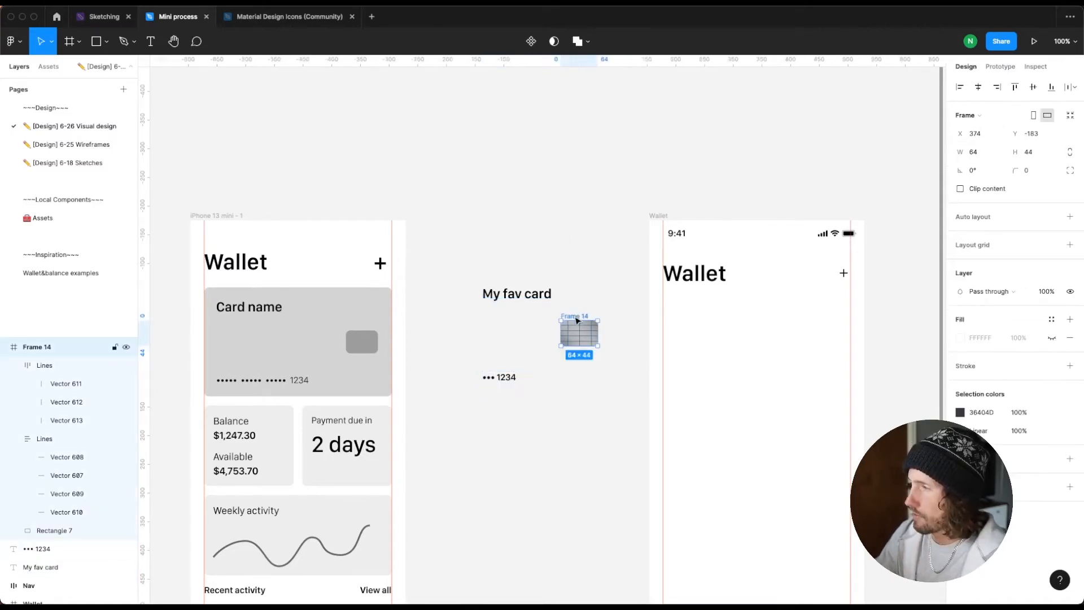
{"action": "key", "text": "shift+a"}
{"action": "key", "text": "super+z"}
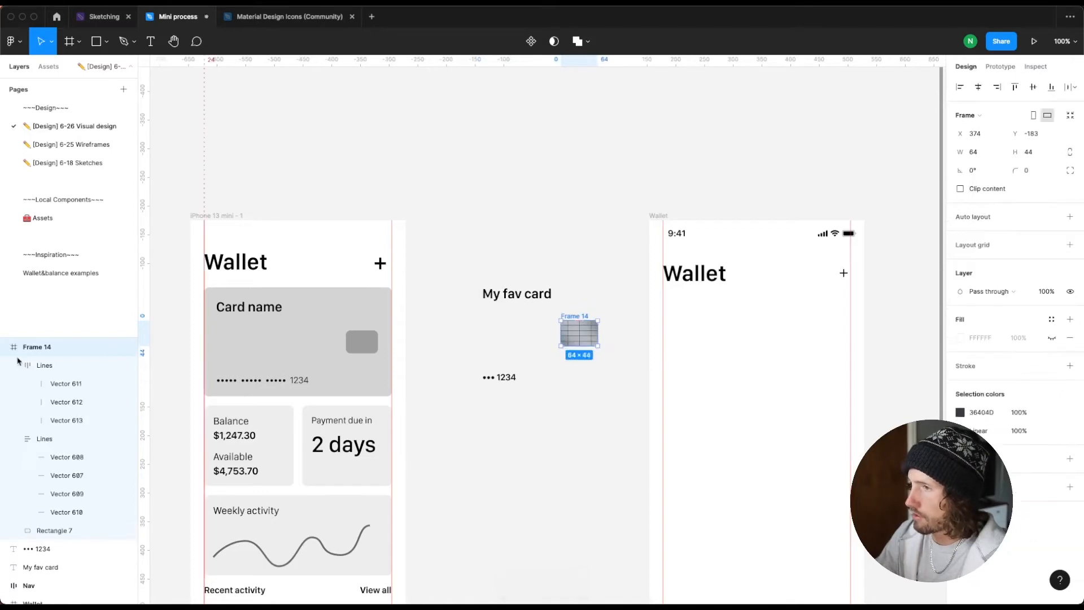
{"action": "key", "text": "super+r"}
{"action": "type", "text": "Chip"}
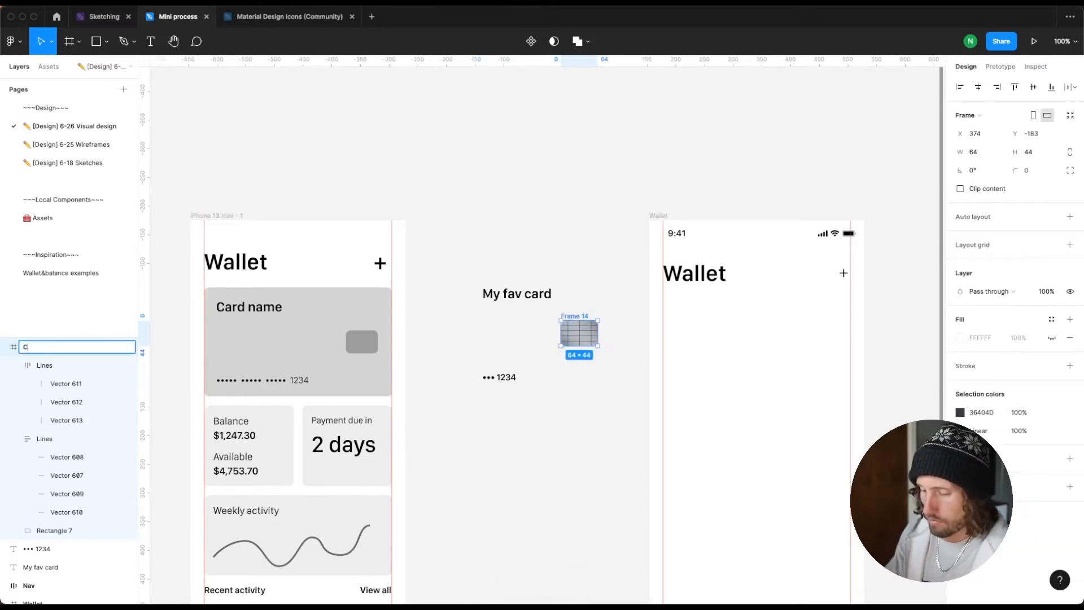
{"action": "key", "text": "Return"}
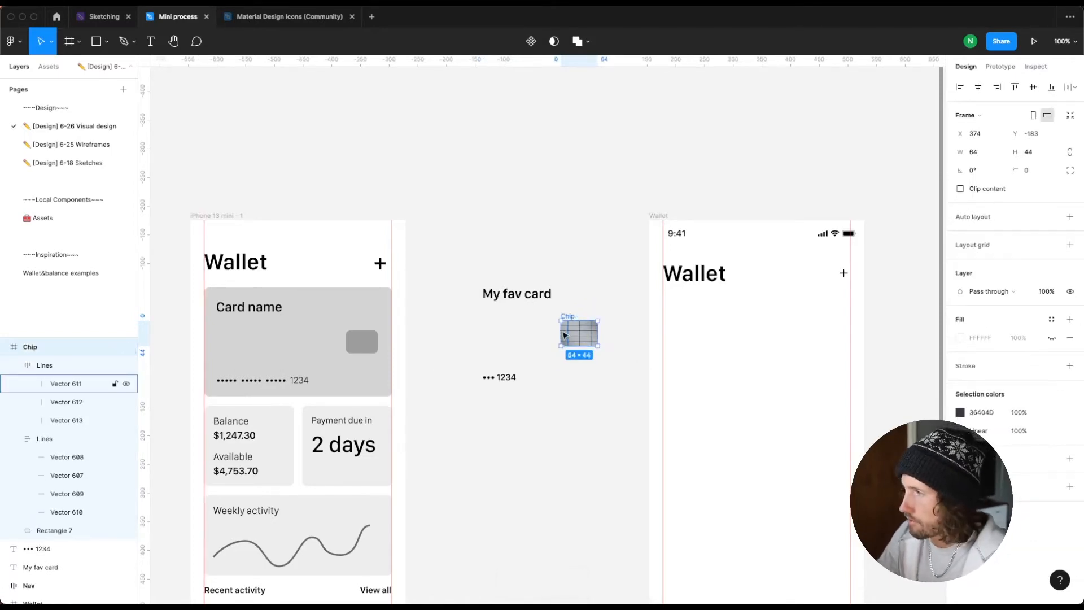
Step: Extend the Chip frame's left edge to X 237 without moving its artwork, and set the frame's width to 232
{"action": "left_click_drag", "start_coordinate": [561, 333], "coordinate": [481, 331]}
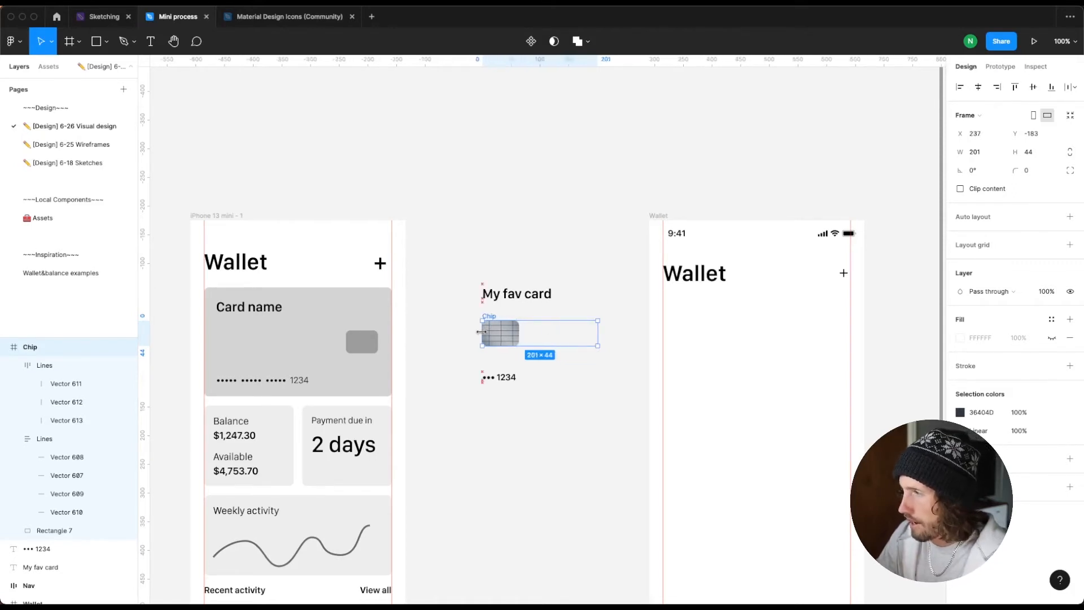
{"action": "key", "text": "super"}
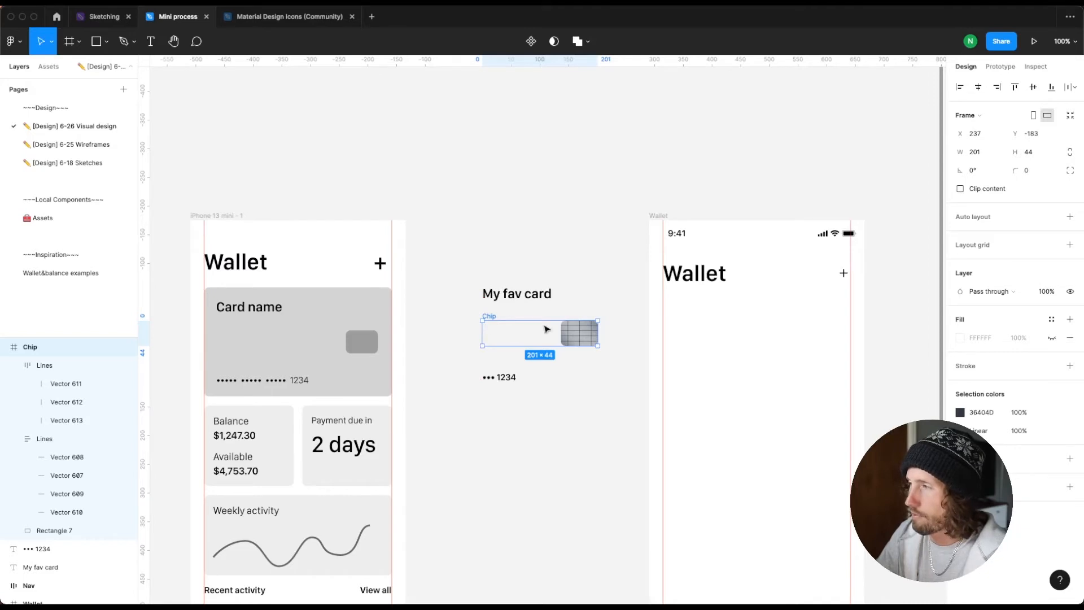
{"action": "left_click", "coordinate": [988, 153]}
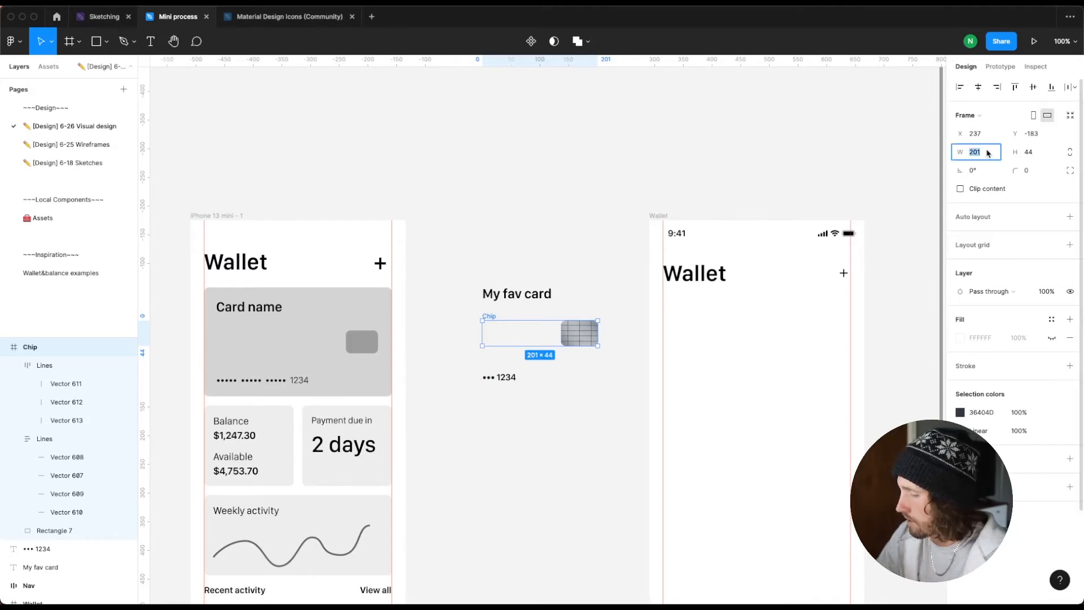
{"action": "type", "text": "232"}
{"action": "key", "text": "Return"}
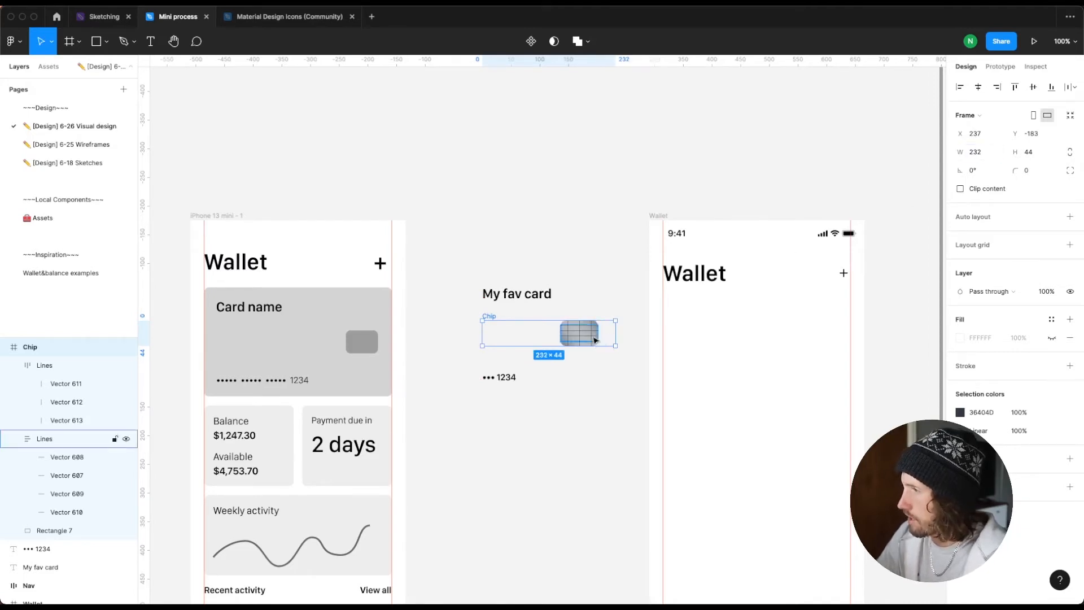
Step: Group both Lines groups with Rectangle 7 and move the group to the Chip frame's right edge at X 168
{"action": "left_click", "coordinate": [14, 365]}
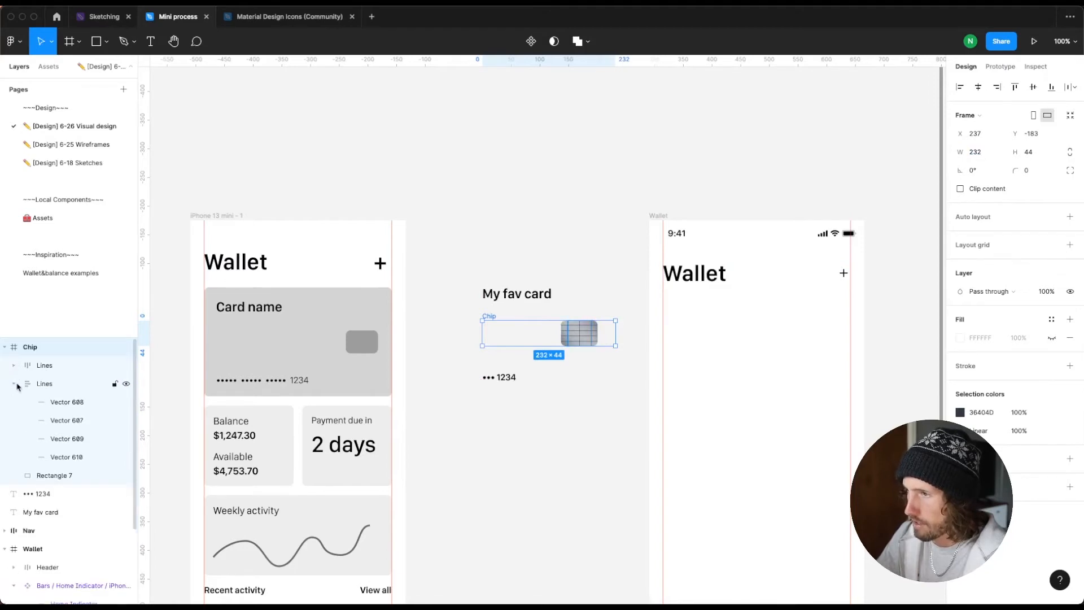
{"action": "left_click", "coordinate": [14, 383]}
{"action": "left_click", "coordinate": [40, 401]}
{"action": "left_click", "coordinate": [44, 367], "text": "shift"}
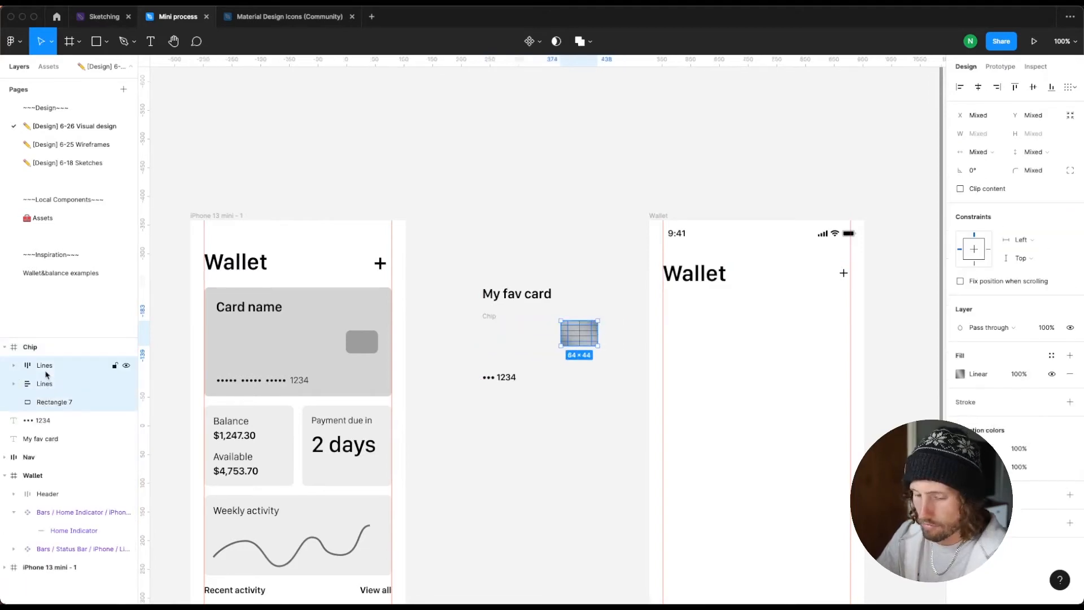
{"action": "key", "text": "super+g"}
{"action": "key", "text": "shift+Right"}
{"action": "key", "text": "shift+Right"}
{"action": "key", "text": "shift+Right"}
{"action": "key", "text": "Right"}
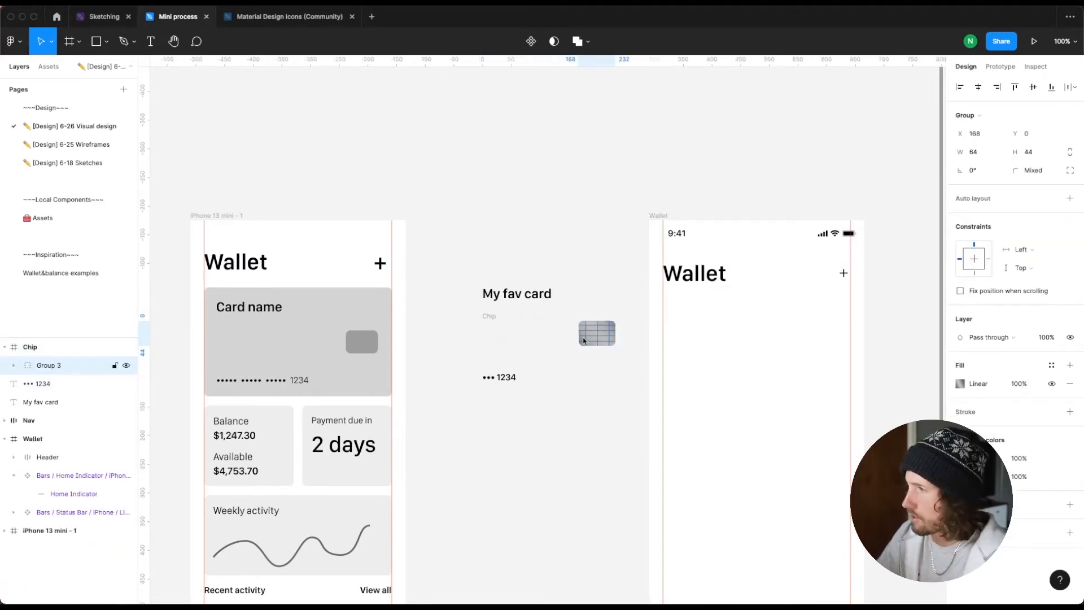
{"action": "left_click", "coordinate": [485, 315]}
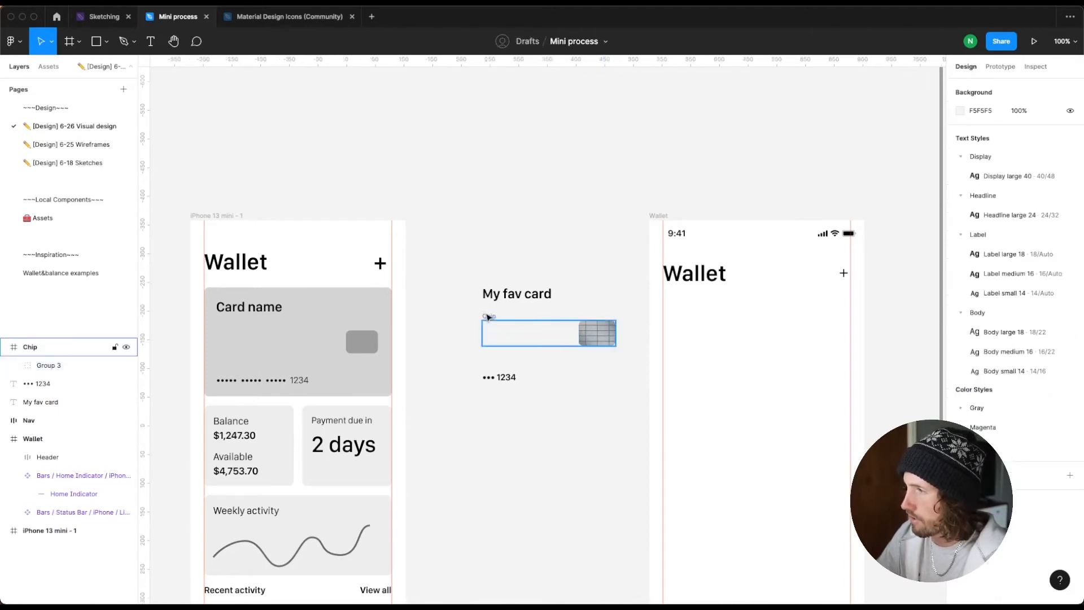
{"action": "left_click", "coordinate": [488, 317]}
{"action": "left_click_drag", "start_coordinate": [467, 259], "coordinate": [595, 416]}
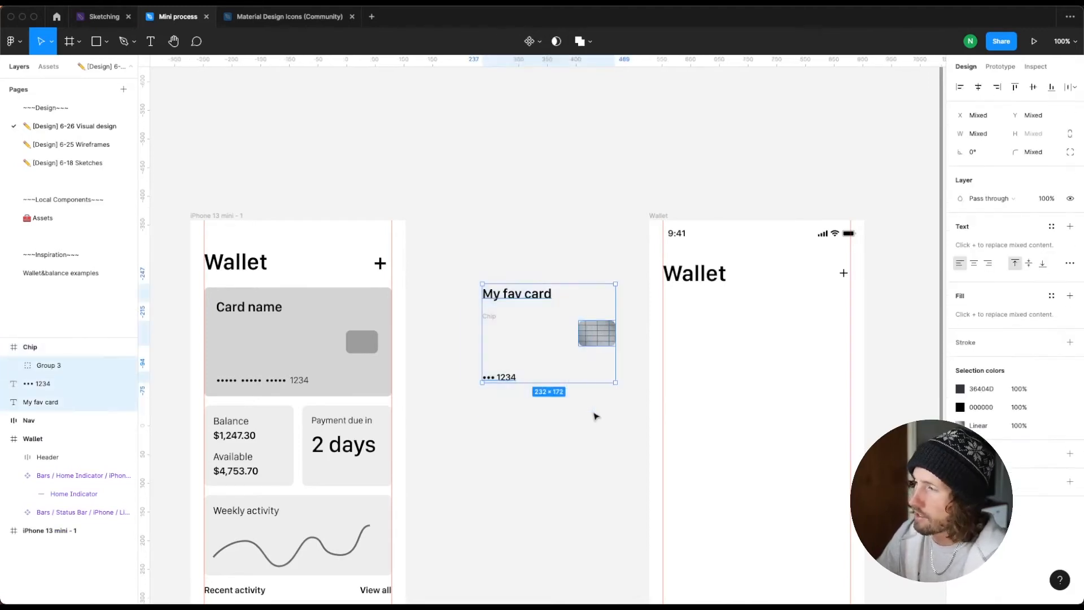
{"action": "key", "text": "shift+a"}
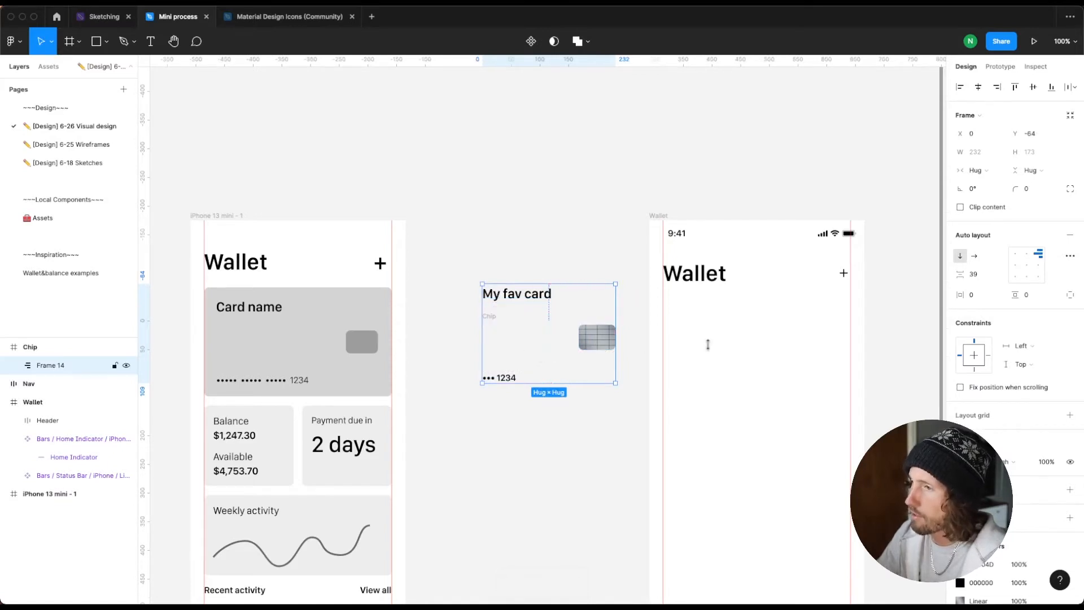
{"action": "key", "text": "super+z"}
Step: Wrap the card title, Chip frame and masked card number in vertical auto layout with horizontal and vertical padding of 24
{"action": "left_click_drag", "start_coordinate": [443, 259], "coordinate": [647, 450]}
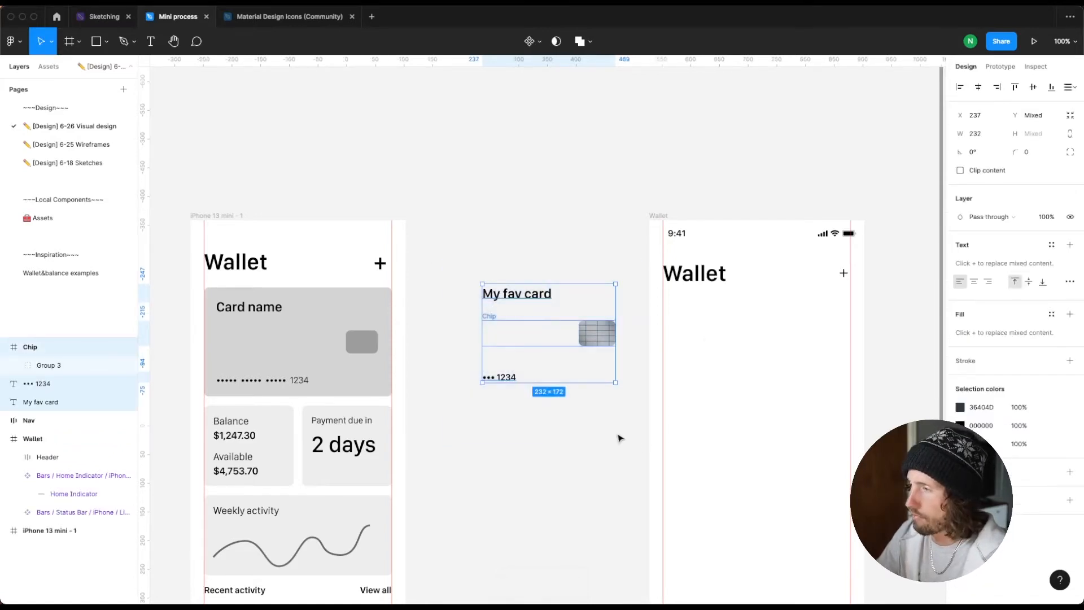
{"action": "key", "text": "shift+a"}
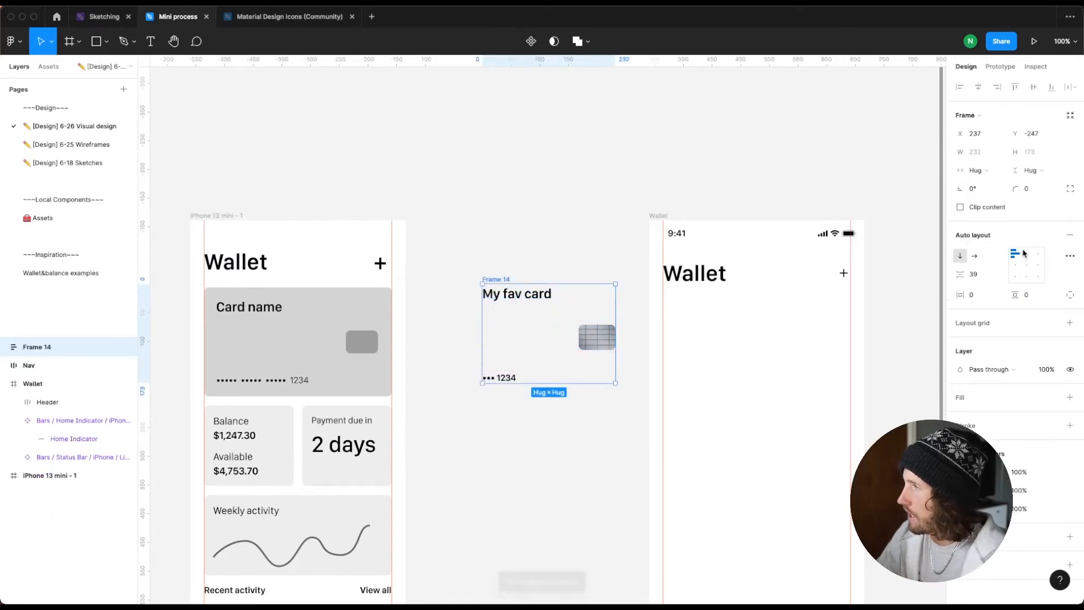
{"action": "left_click", "coordinate": [975, 295]}
{"action": "type", "text": "16"}
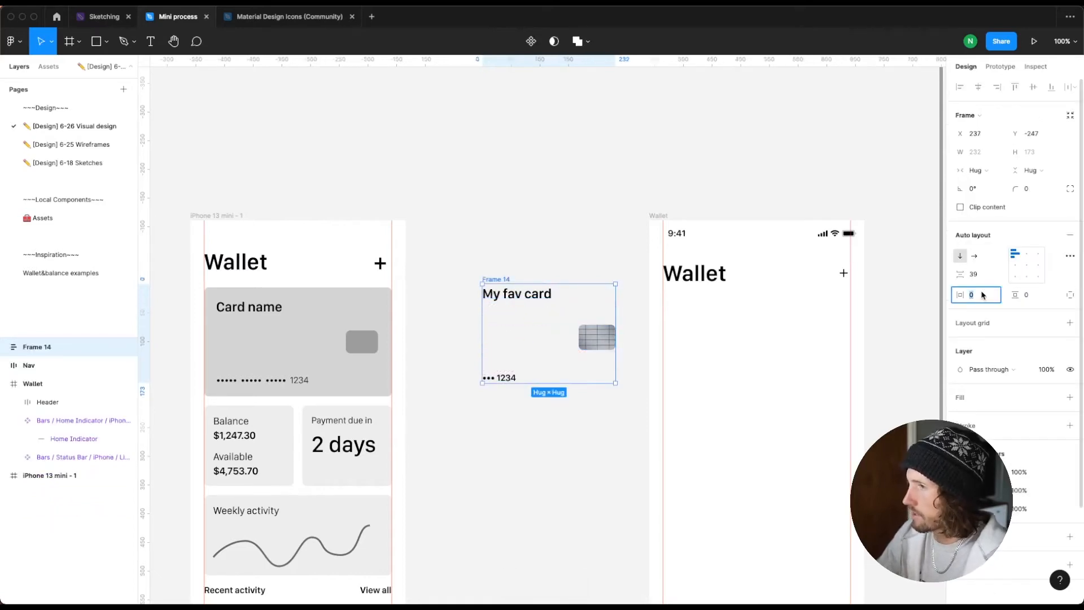
{"action": "key", "text": "Return"}
{"action": "type", "text": "24"}
{"action": "key", "text": "Return"}
{"action": "key", "text": "Tab"}
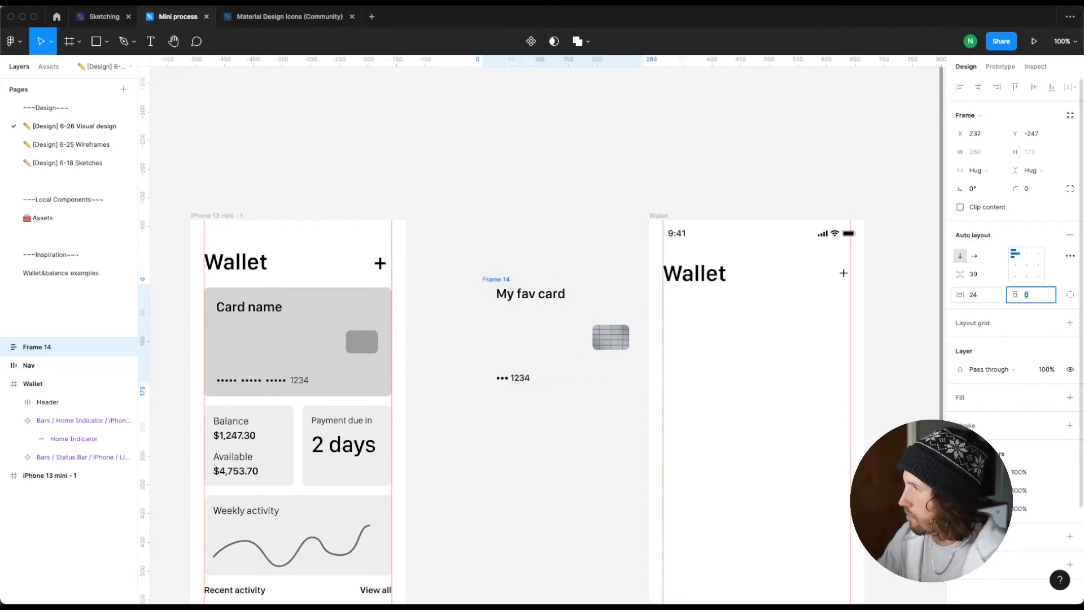
{"action": "type", "text": "24"}
{"action": "key", "text": "Return"}
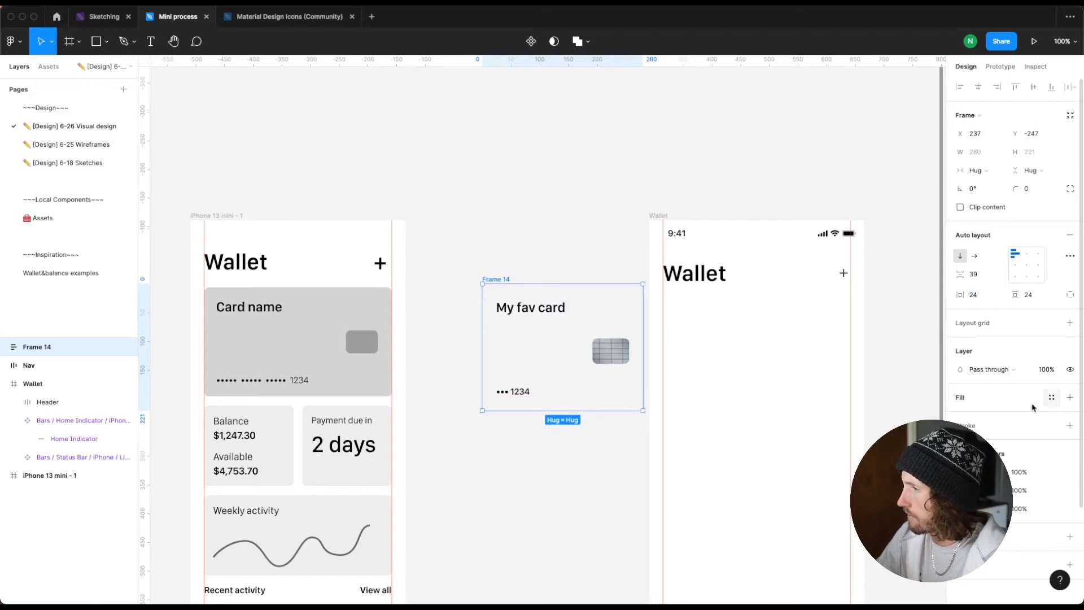
Step: Fill the auto layout card frame with the Magenta/6 color style and set its corner radius to 8
{"action": "left_click", "coordinate": [1051, 397]}
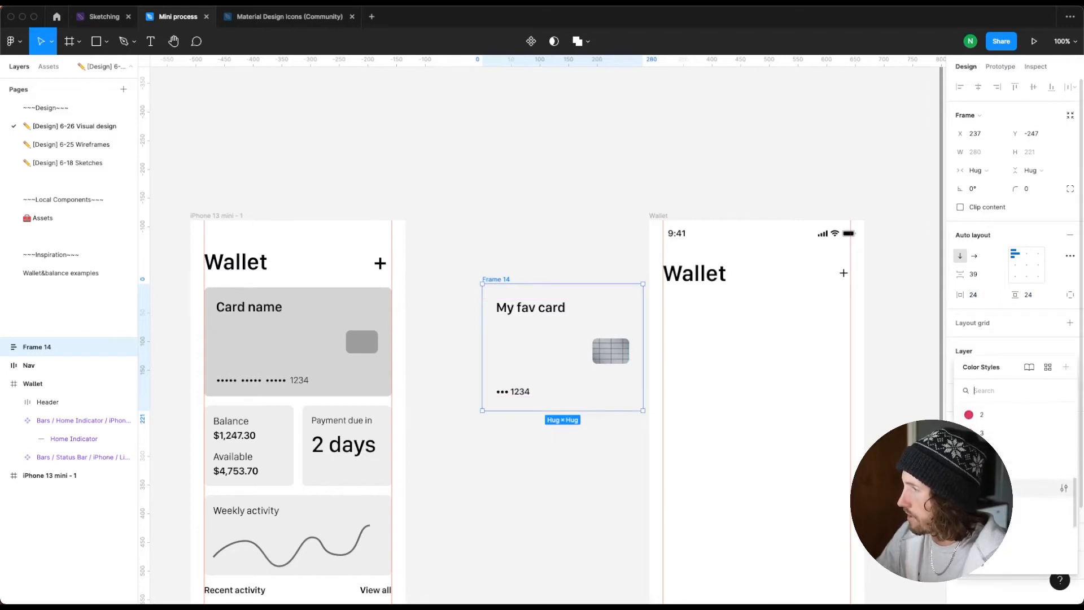
{"action": "left_click", "coordinate": [999, 488]}
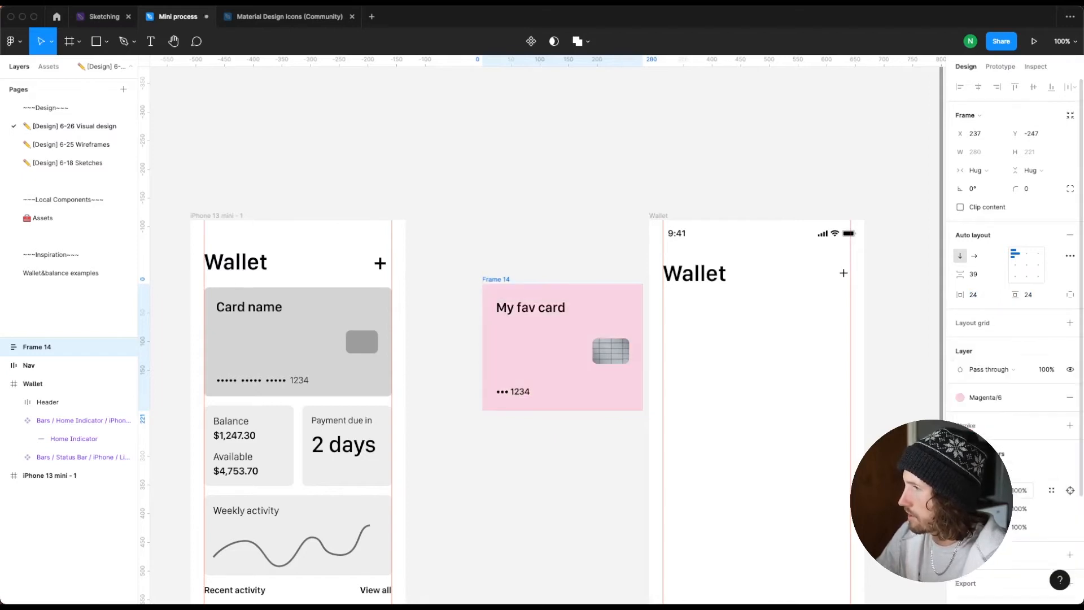
{"action": "left_click", "coordinate": [1026, 189]}
{"action": "type", "text": "16"}
{"action": "key", "text": "Return"}
{"action": "type", "text": "8"}
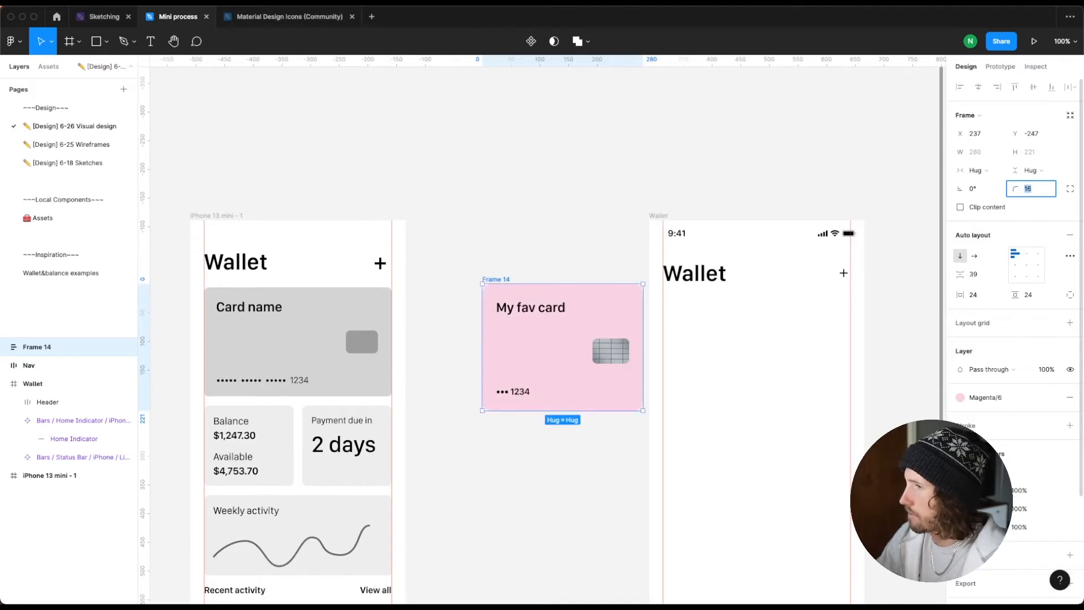
{"action": "key", "text": "Return"}
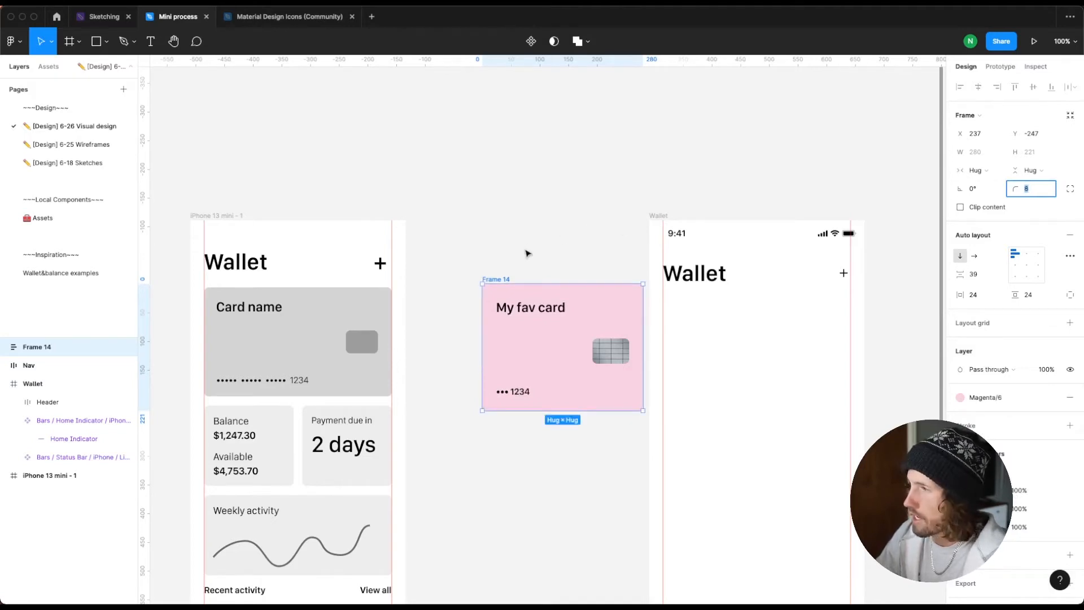
Step: Rename the pink card frame as "Credit card"
{"action": "double_click", "coordinate": [67, 347]}
{"action": "type", "text": "Credit"}
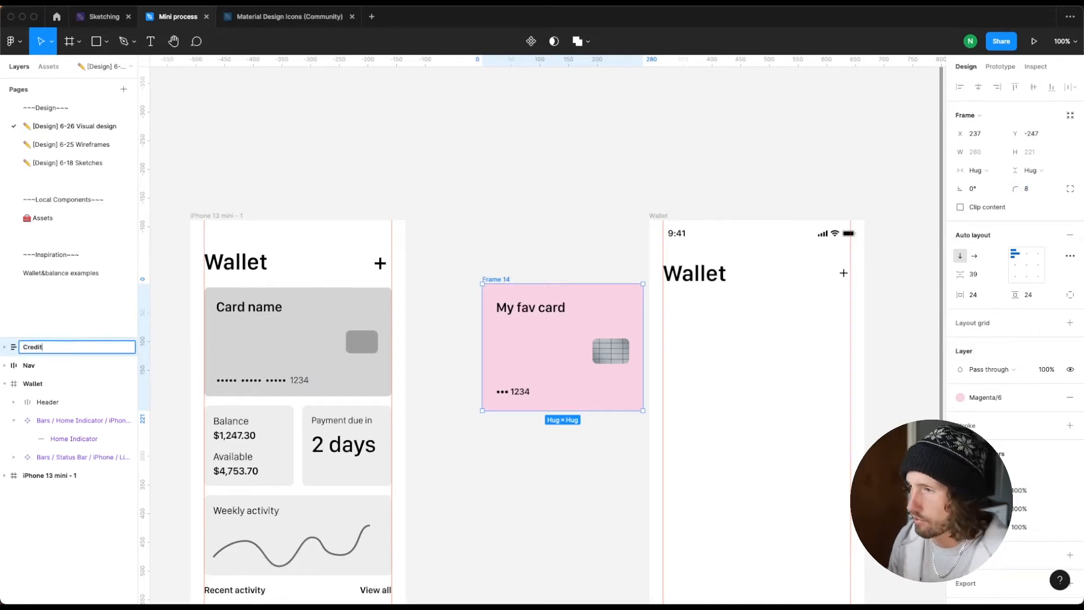
{"action": "type", "text": " card"}
{"action": "key", "text": "Return"}
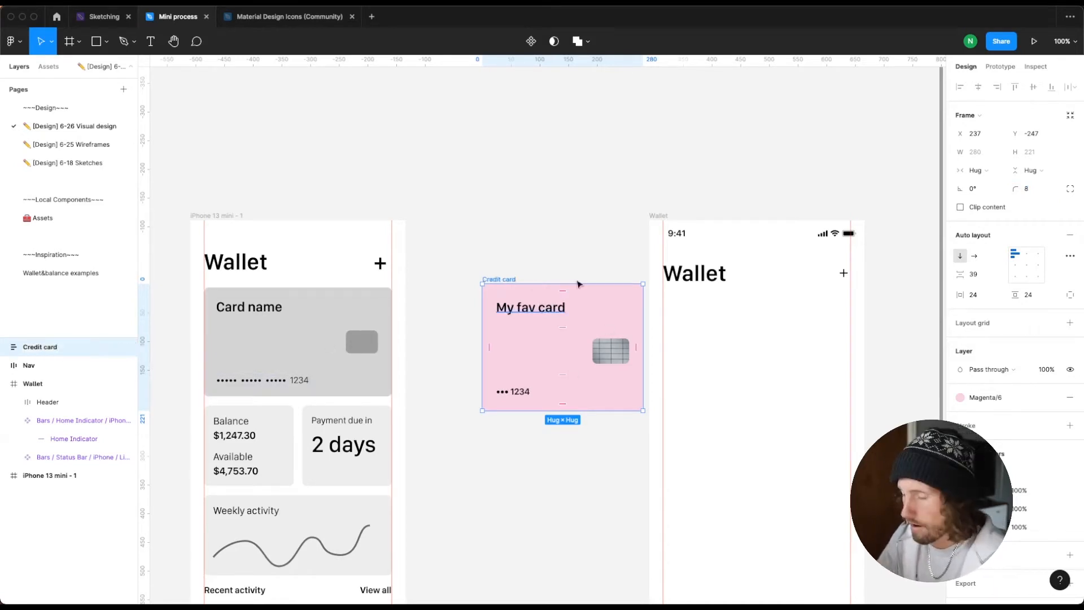
Step: Cut the Credit card frame from the canvas and paste it inside the Wallet frame
{"action": "key", "text": "ctrl+x"}
{"action": "left_click", "coordinate": [665, 217]}
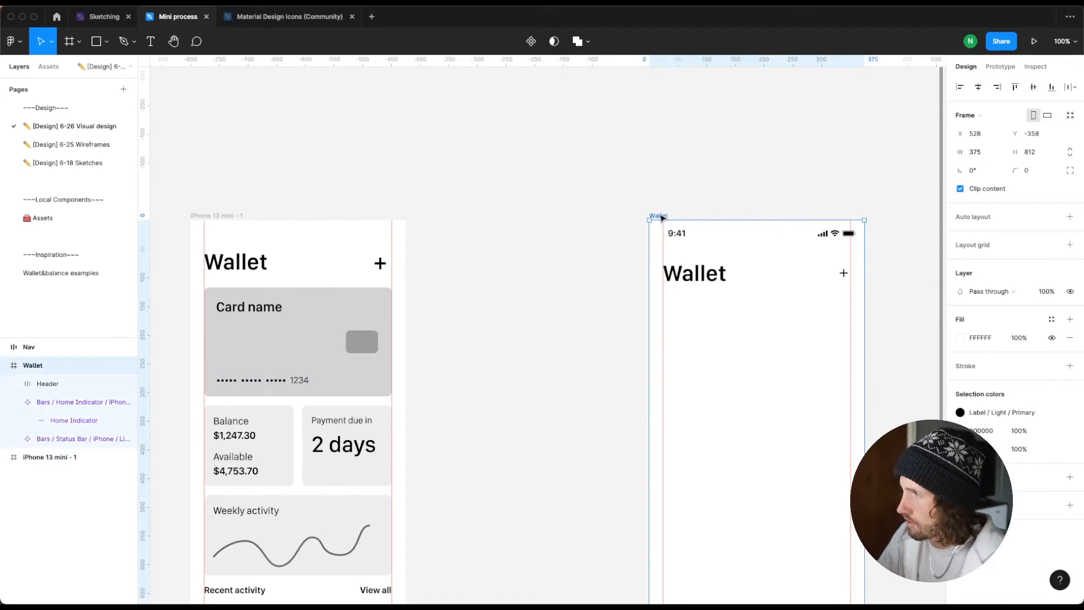
{"action": "key", "text": "super+v"}
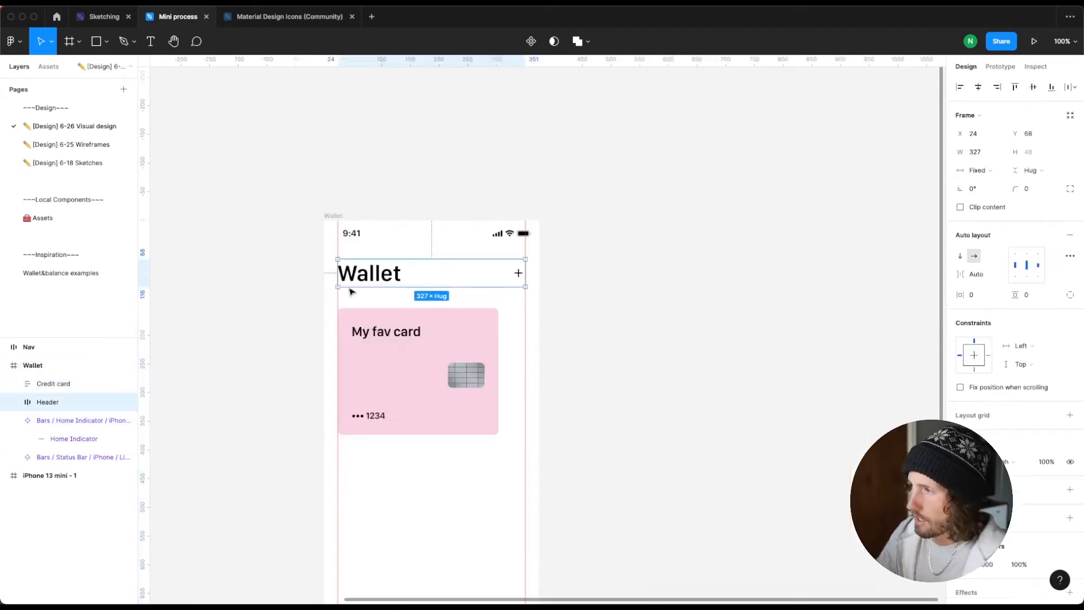
Step: Check the header's spacing and move the Credit card up to Y 140, 24 below the Wallet header
{"action": "left_click", "coordinate": [292, 285]}
{"action": "left_click", "coordinate": [360, 272]}
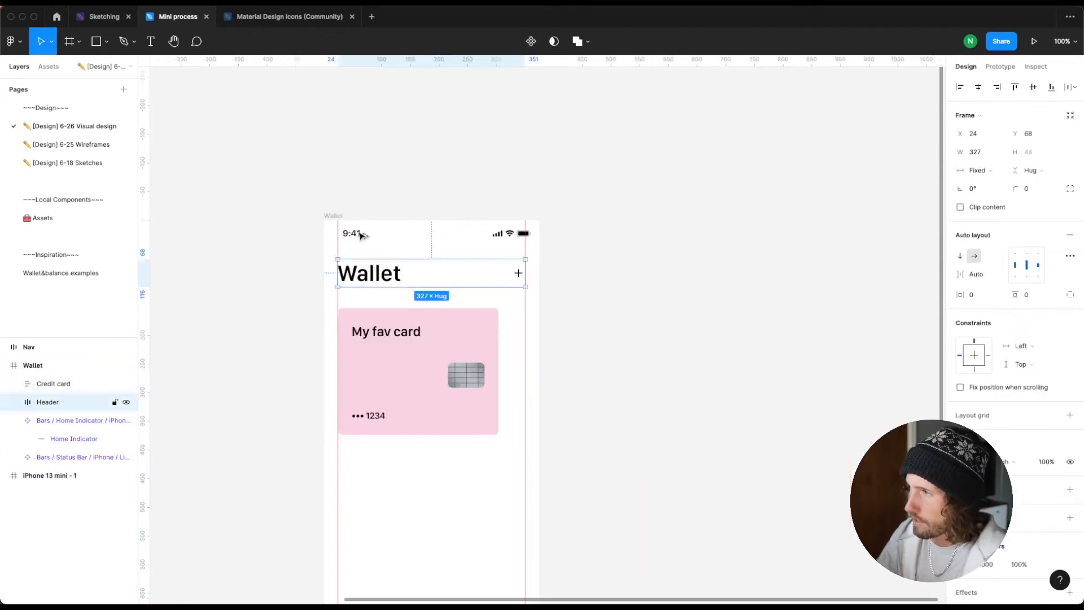
{"action": "scroll", "coordinate": [360, 235], "scroll_direction": "left", "scroll_amount": 1}
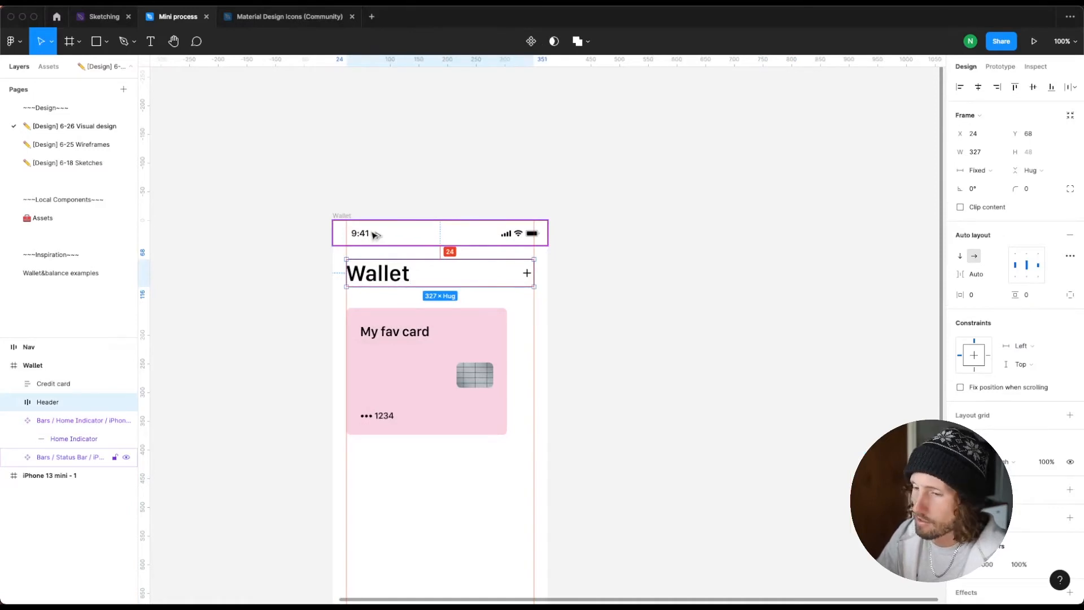
{"action": "left_click", "coordinate": [389, 373]}
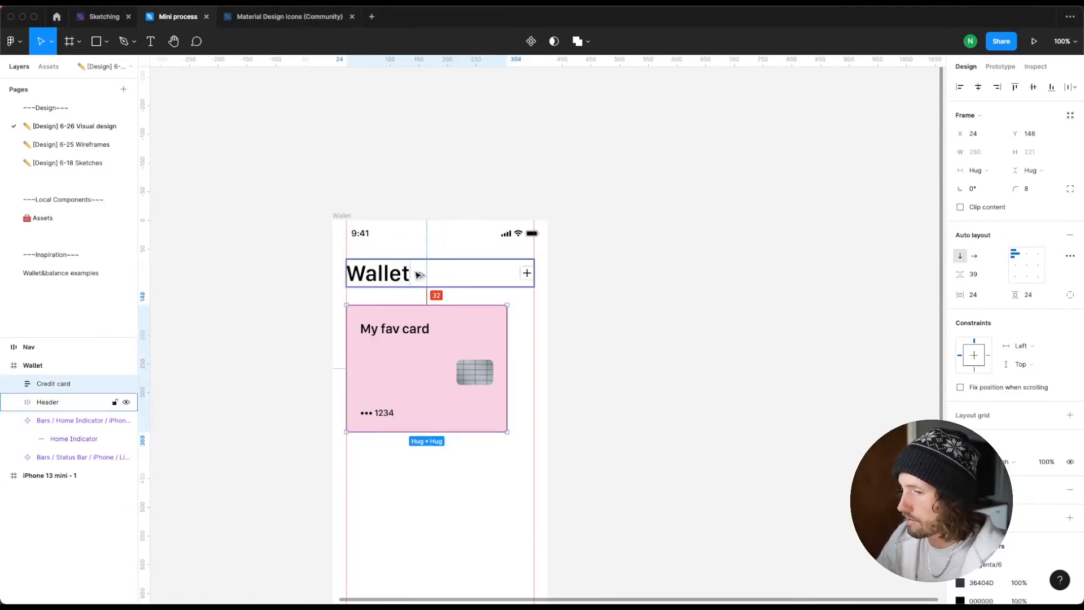
{"action": "key", "text": "shift+Up"}
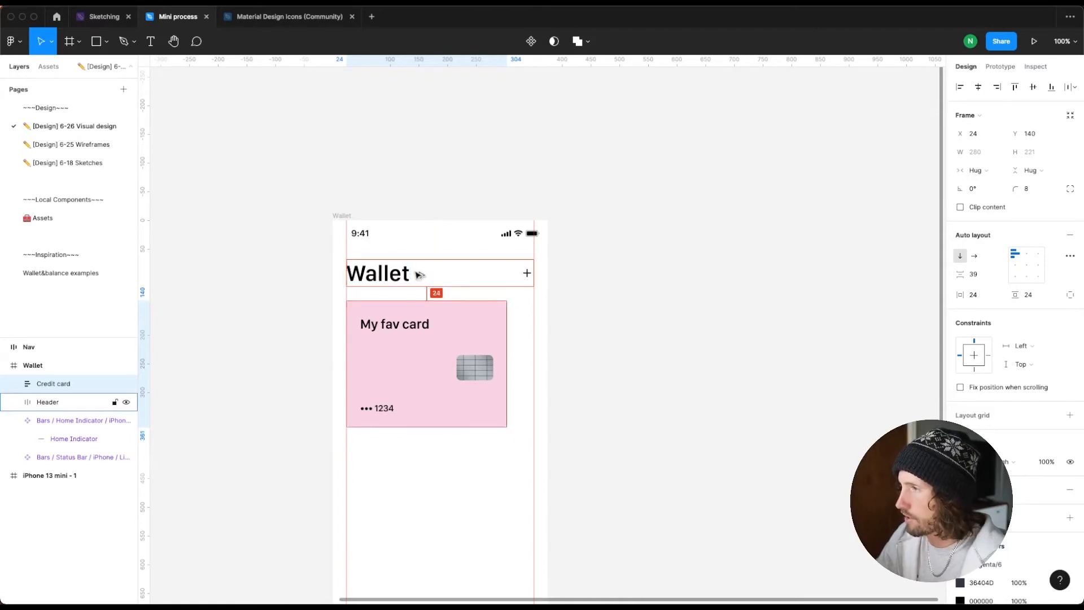
Step: Widen the Credit card to 327 so its right edge meets the right margin guide
{"action": "scroll", "coordinate": [717, 346], "scroll_direction": "right", "scroll_amount": 1}
{"action": "left_click", "coordinate": [600, 364]}
{"action": "left_click", "coordinate": [500, 357]}
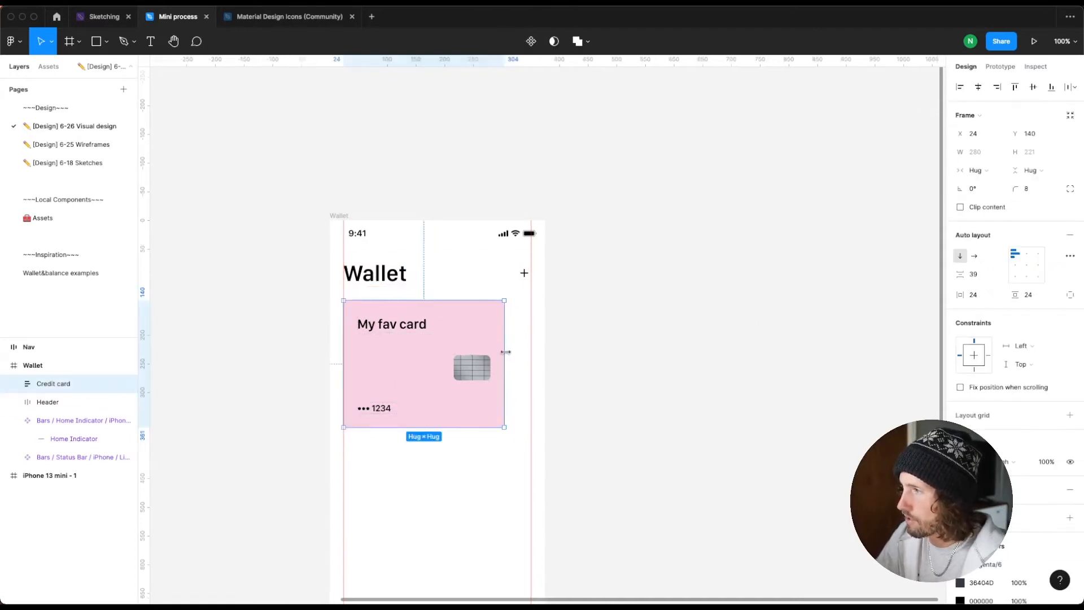
{"action": "left_click_drag", "start_coordinate": [504, 354], "coordinate": [532, 347]}
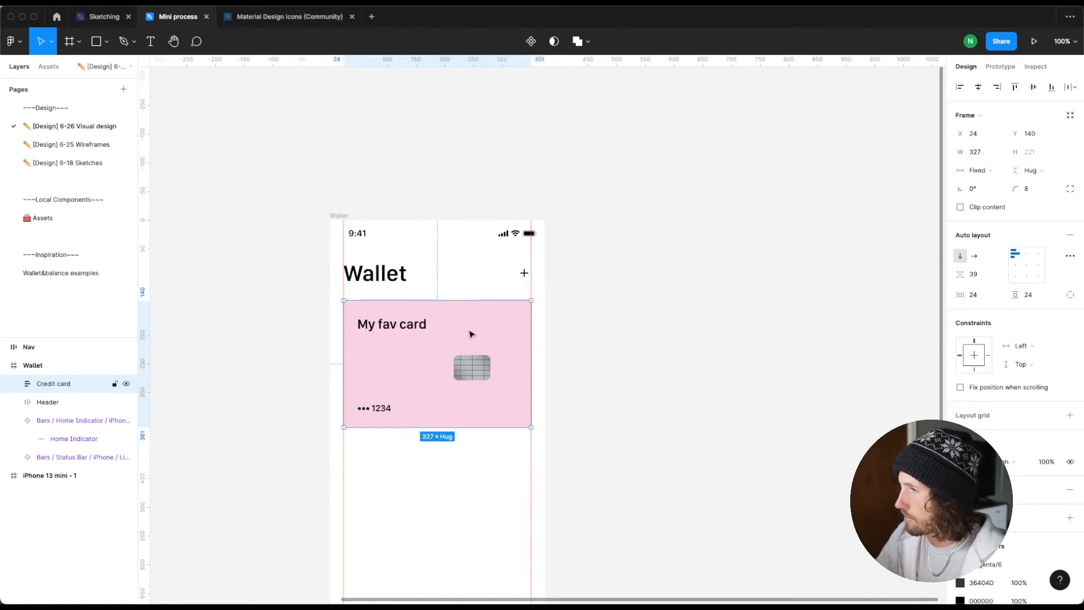
Step: Set the width of the card title, Chip frame and masked number to Fill container
{"action": "key", "text": "Return"}
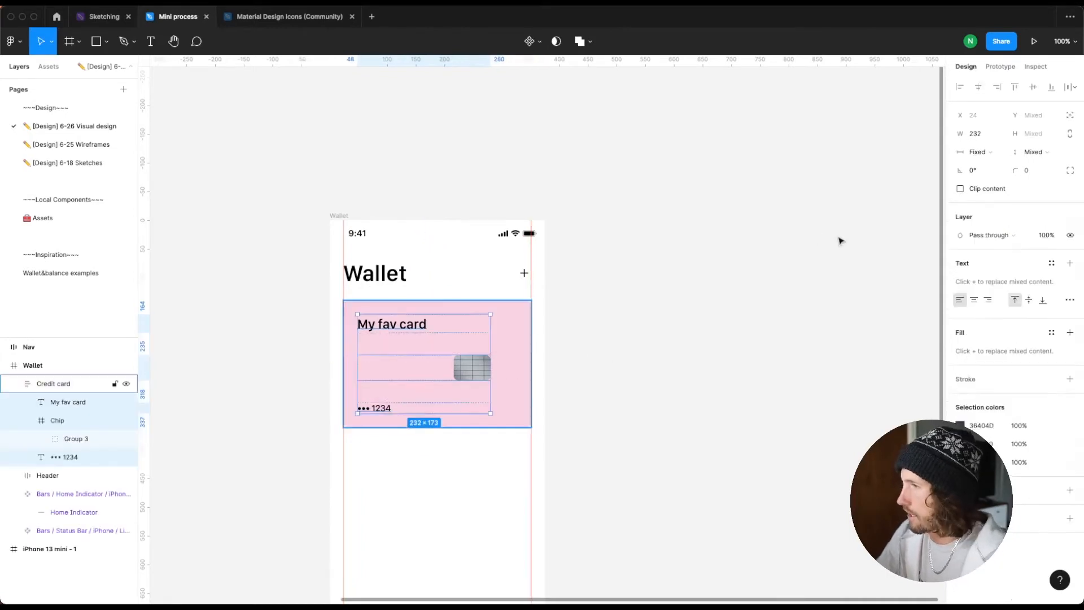
{"action": "left_click", "coordinate": [981, 154]}
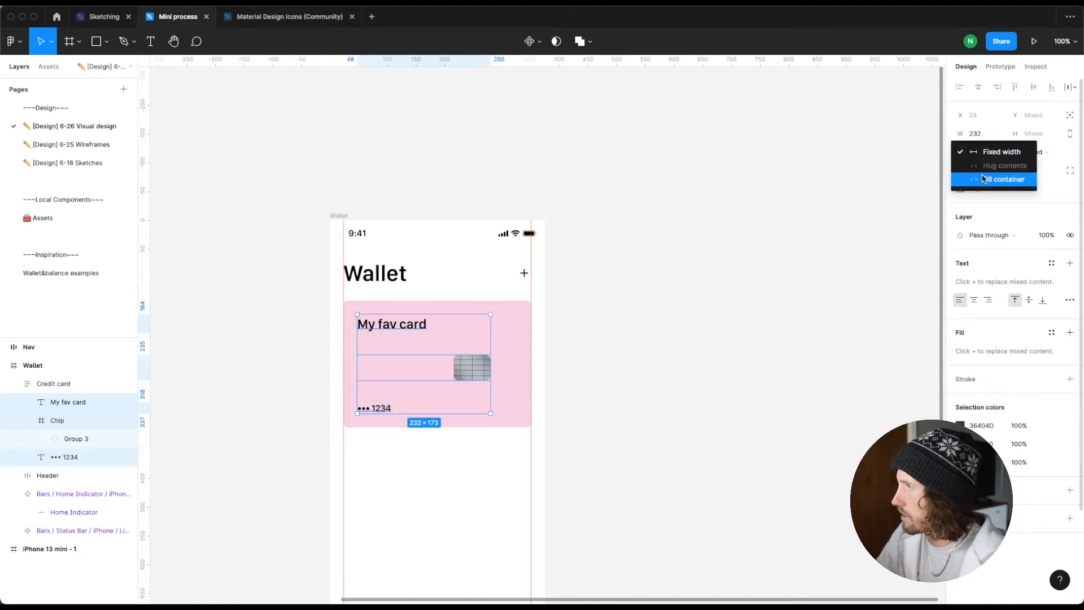
{"action": "left_click", "coordinate": [982, 177]}
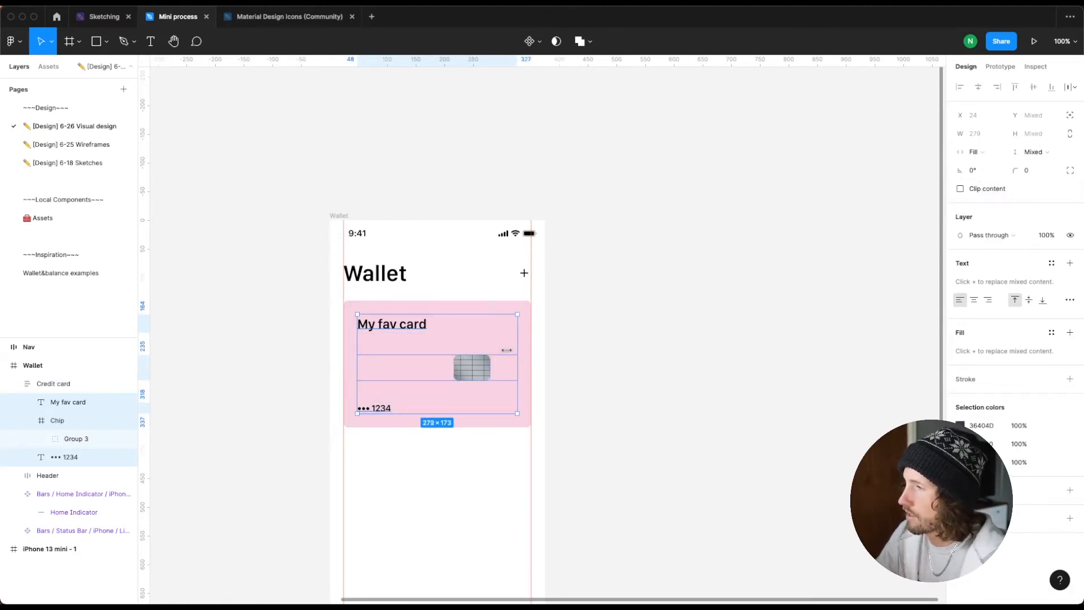
{"action": "key", "text": "Return"}
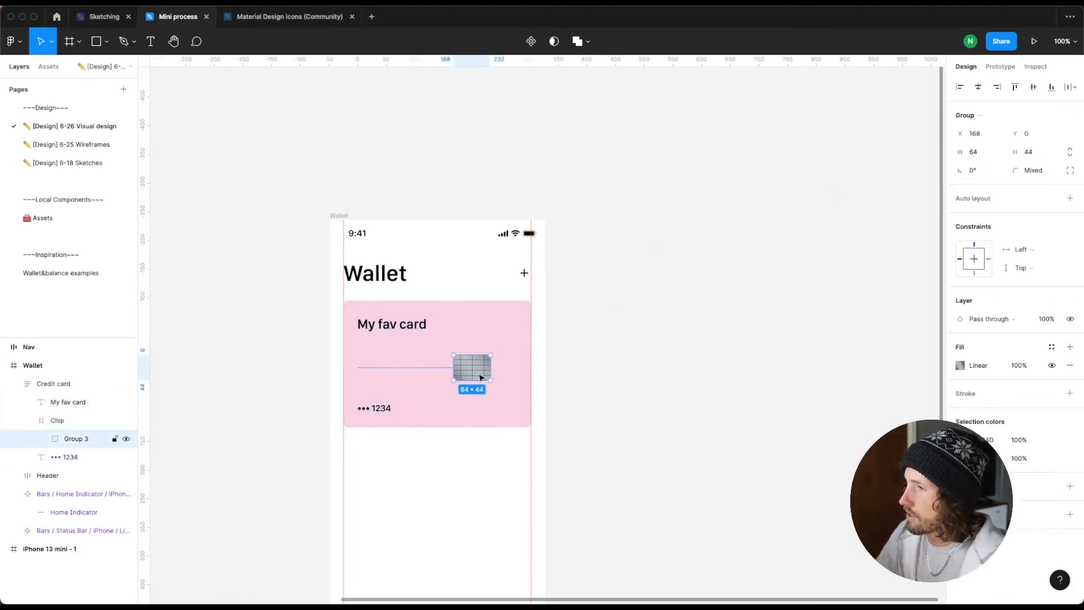
{"action": "key", "text": "shift+a"}
{"action": "key", "text": "ctrl+z"}
Step: Add auto layout to the Chip frame, align its contents to the top right, and set its horizontal padding to 0
{"action": "left_click", "coordinate": [73, 422]}
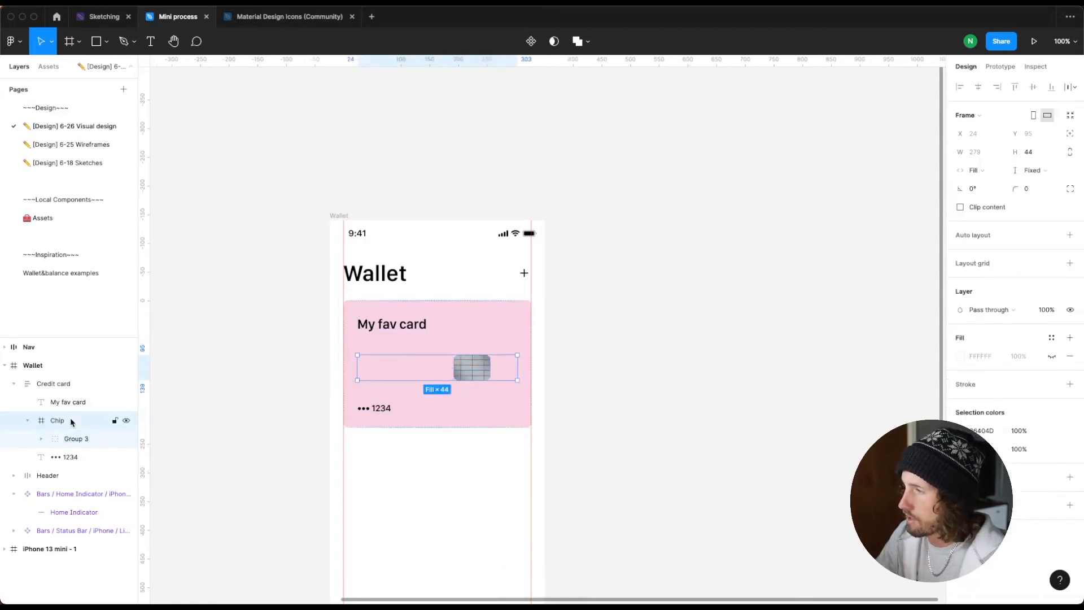
{"action": "key", "text": "shift+a"}
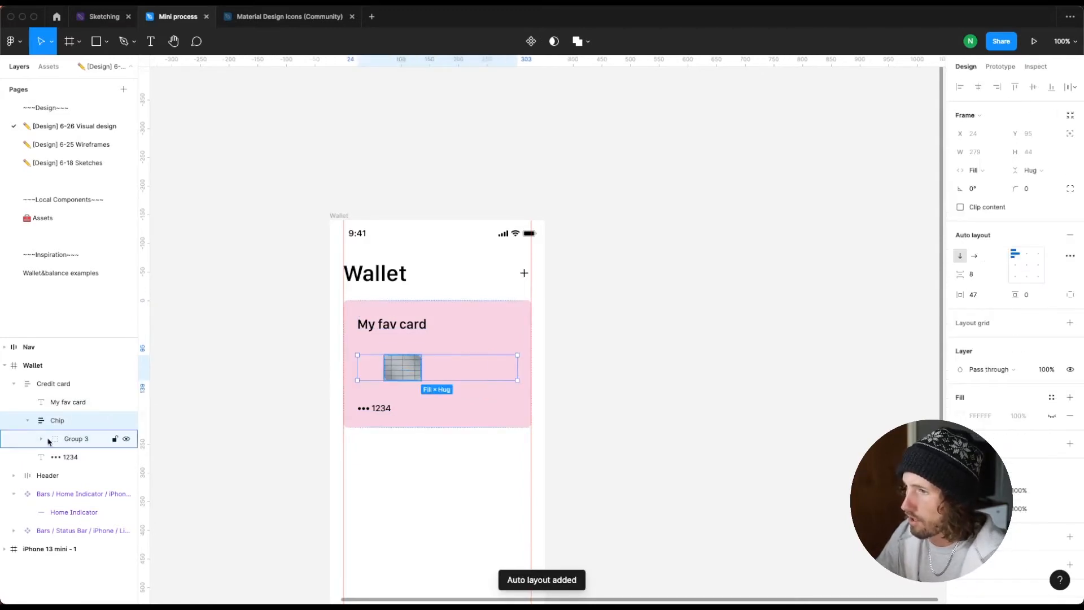
{"action": "left_click", "coordinate": [60, 440]}
{"action": "left_click", "coordinate": [62, 423]}
{"action": "left_click", "coordinate": [1038, 256]}
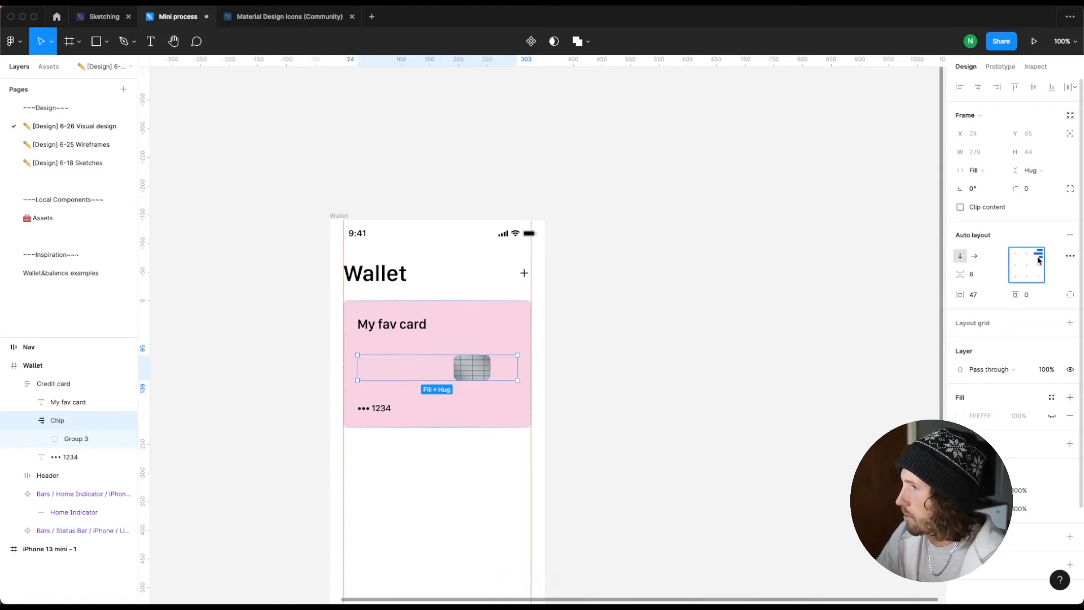
{"action": "left_click", "coordinate": [972, 295]}
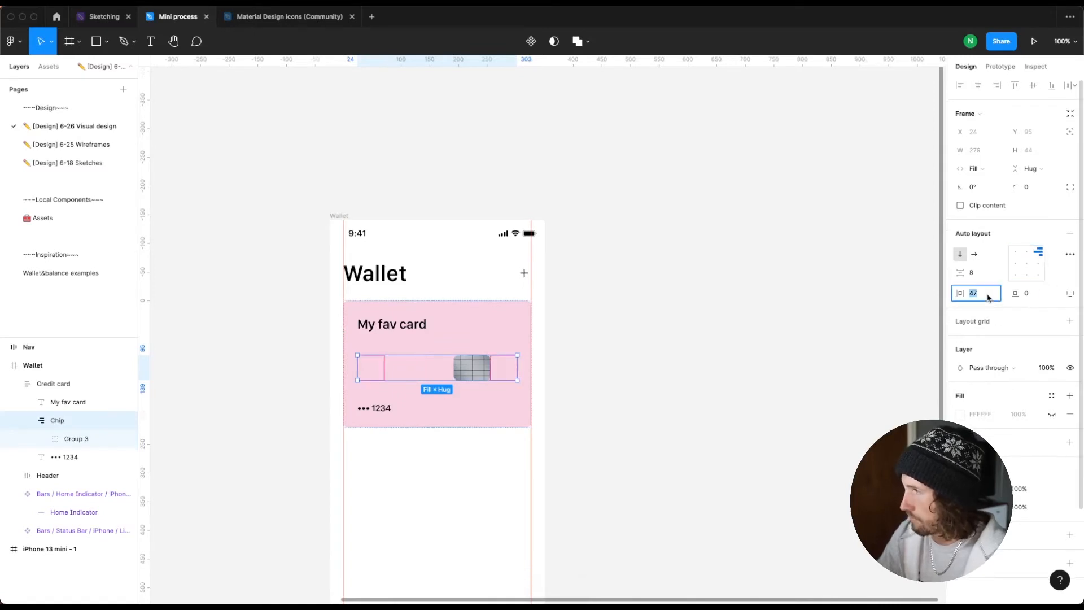
{"action": "type", "text": "0"}
{"action": "key", "text": "Return"}
{"action": "left_click", "coordinate": [612, 336]}
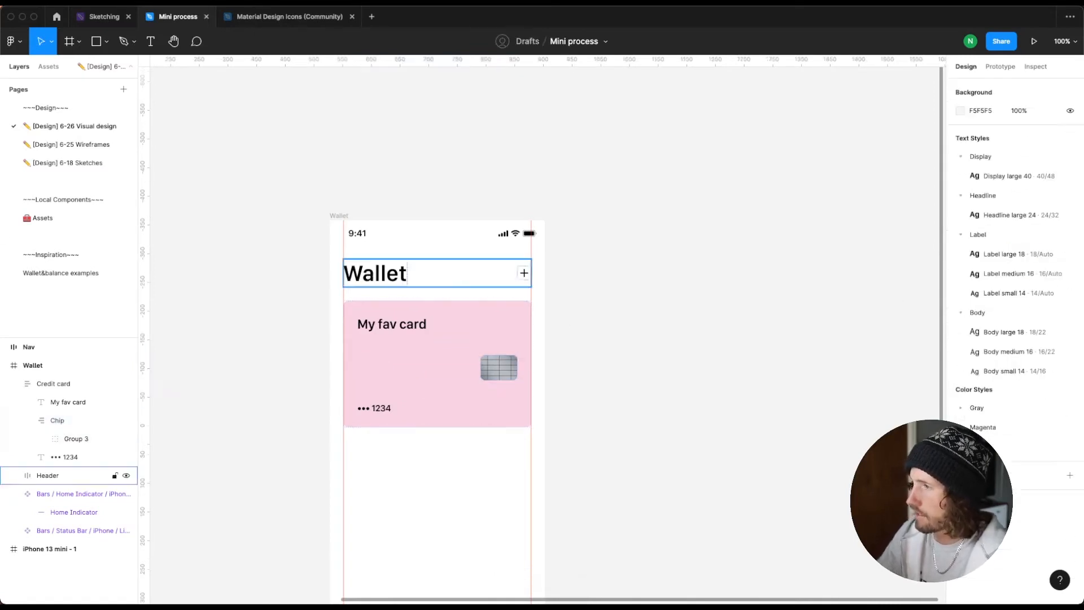
Step: Reduce the Credit card's height to 205
{"action": "left_click", "coordinate": [416, 411]}
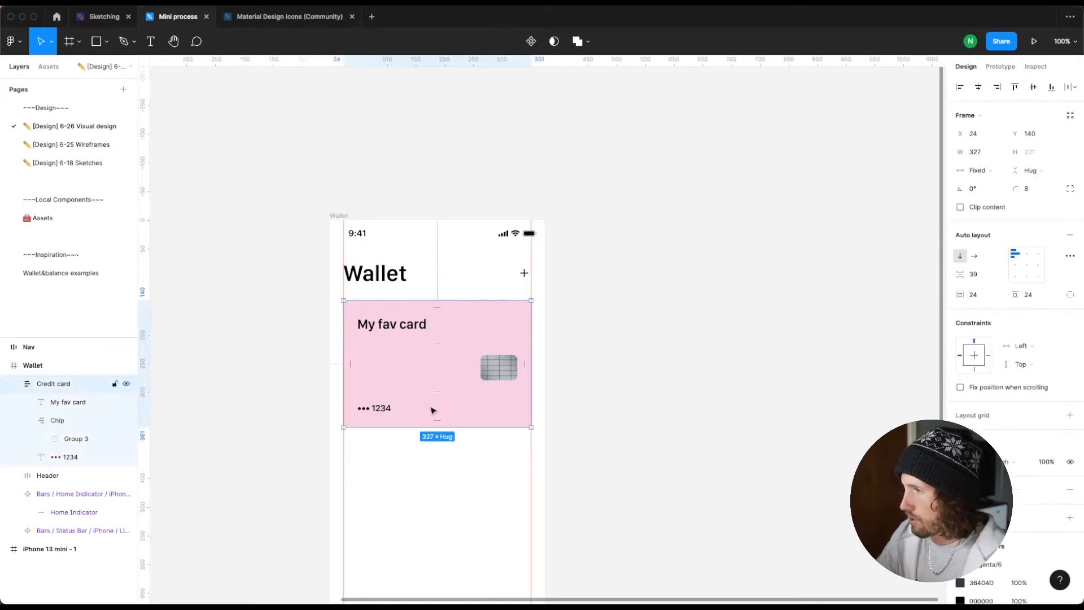
{"action": "key", "text": "shift+super+Up"}
{"action": "key", "text": "shift+super+Up"}
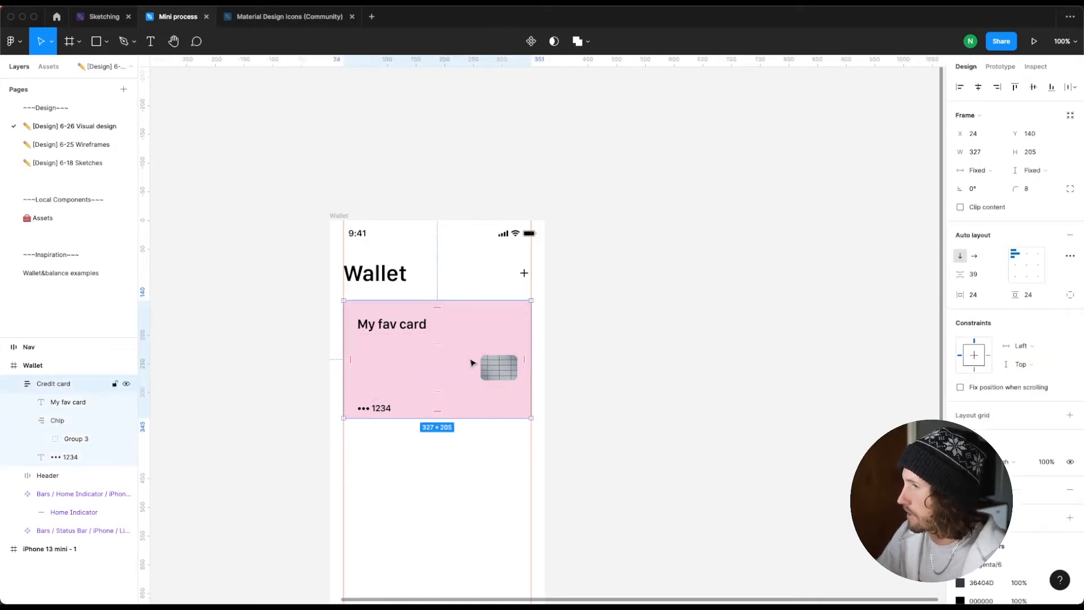
Step: Set the height of the card title, Chip frame and masked number to Fill container
{"action": "key", "text": "Return"}
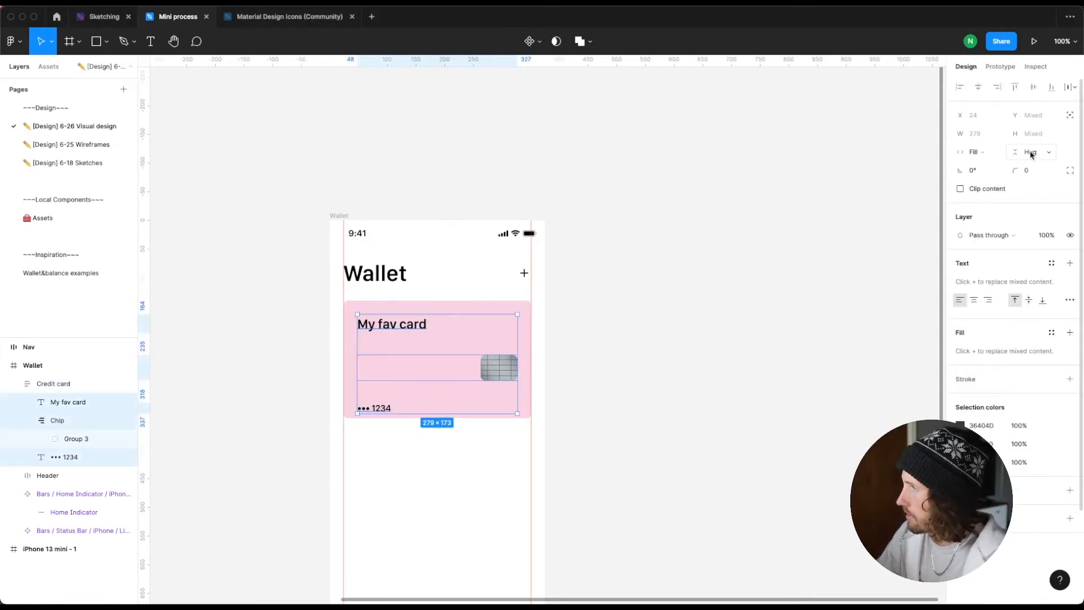
{"action": "left_click", "coordinate": [1033, 153]}
{"action": "left_click", "coordinate": [1026, 169]}
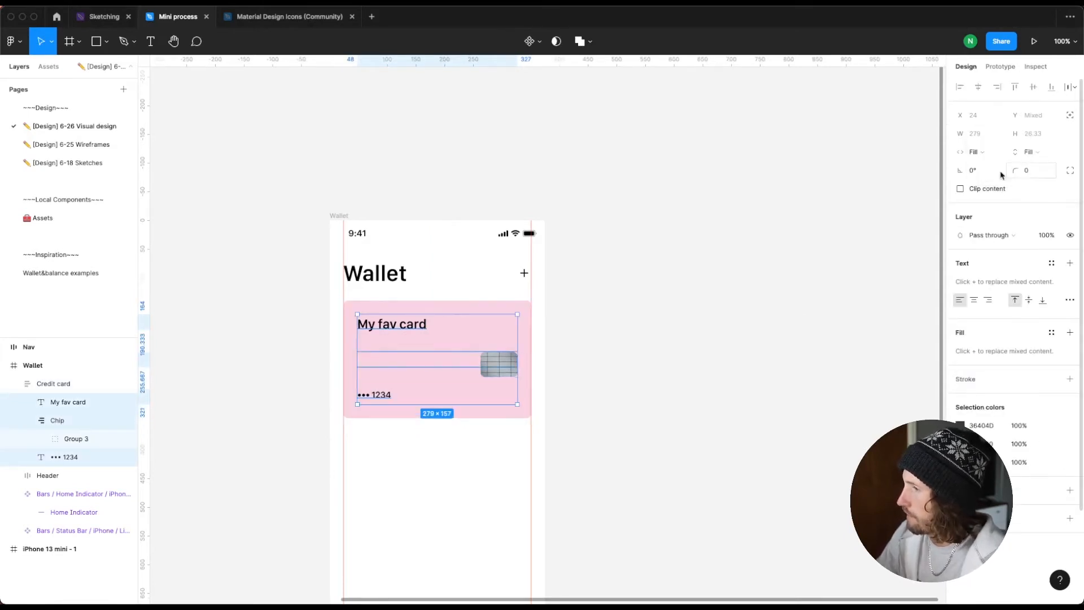
{"action": "key", "text": "Escape"}
Step: Set the Chip frame's height to Hug contents
{"action": "double_click", "coordinate": [488, 362]}
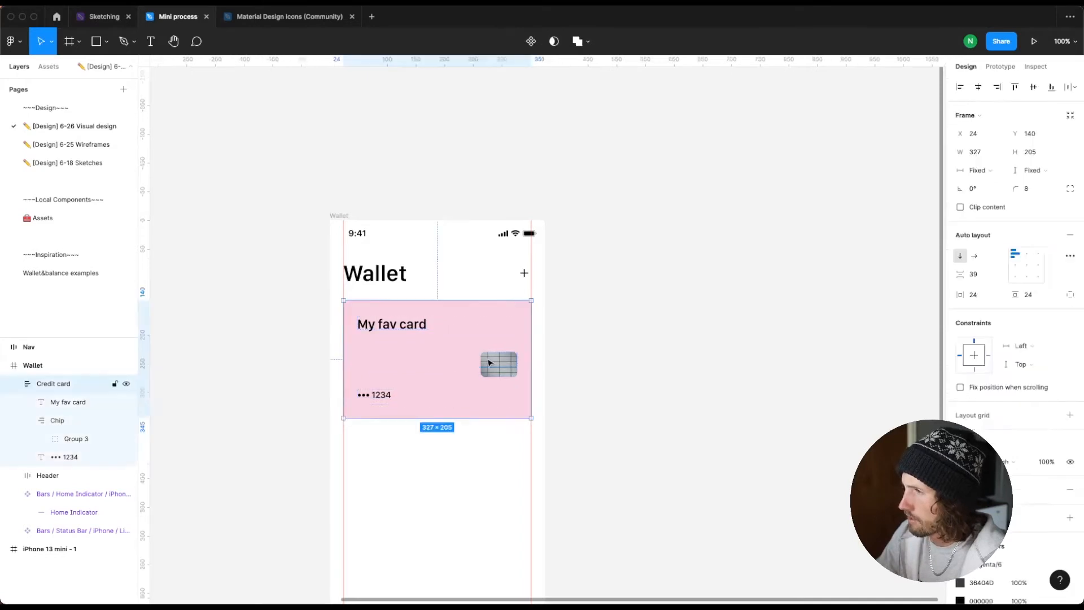
{"action": "left_click", "coordinate": [1028, 171]}
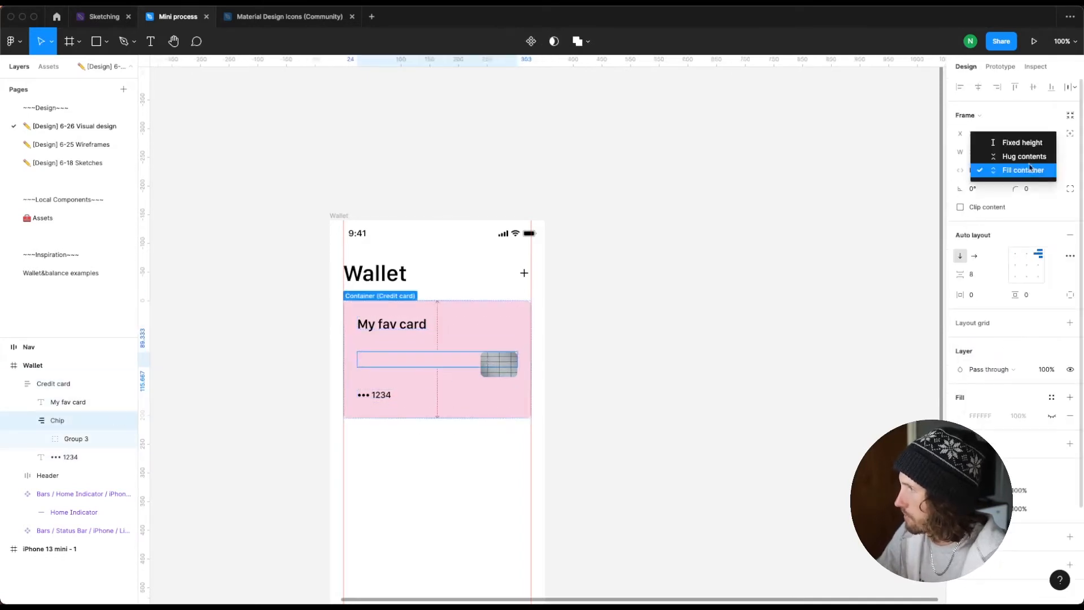
{"action": "left_click", "coordinate": [1028, 156]}
{"action": "left_click", "coordinate": [619, 314]}
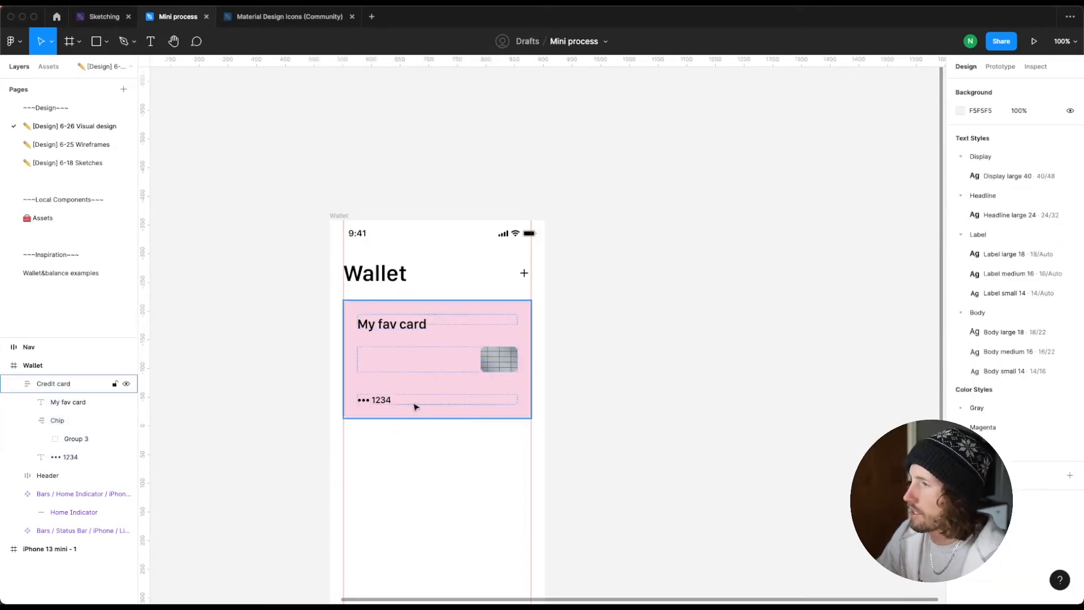
Step: Detach the Credit card's fill from its color style and change it to a more saturated pink, FFCDE4
{"action": "left_click", "coordinate": [466, 416]}
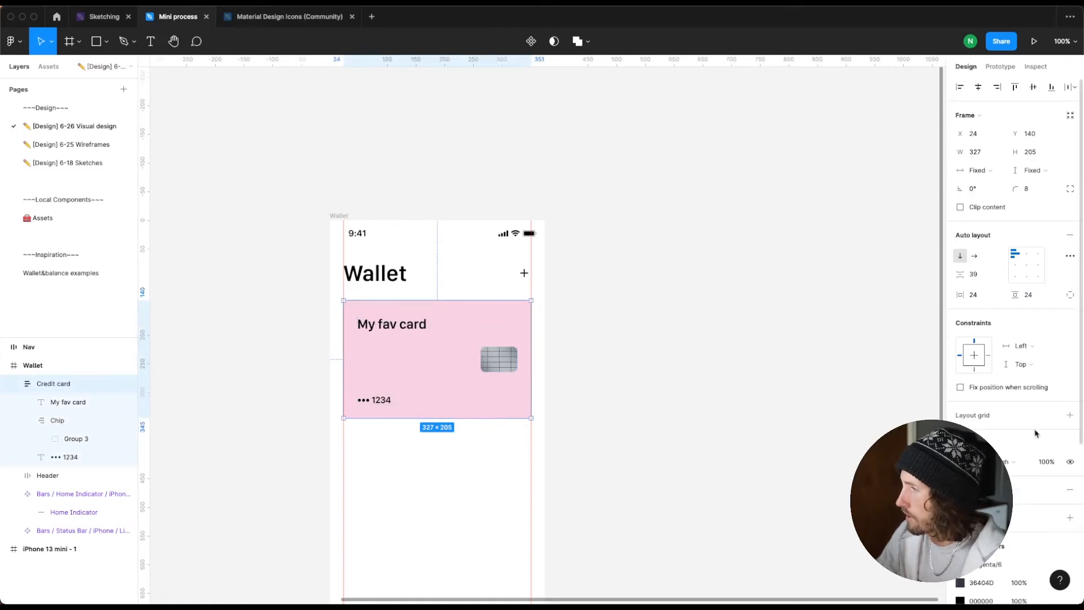
{"action": "scroll", "coordinate": [1065, 516], "scroll_direction": "down", "scroll_amount": 2}
{"action": "left_click", "coordinate": [1053, 434]}
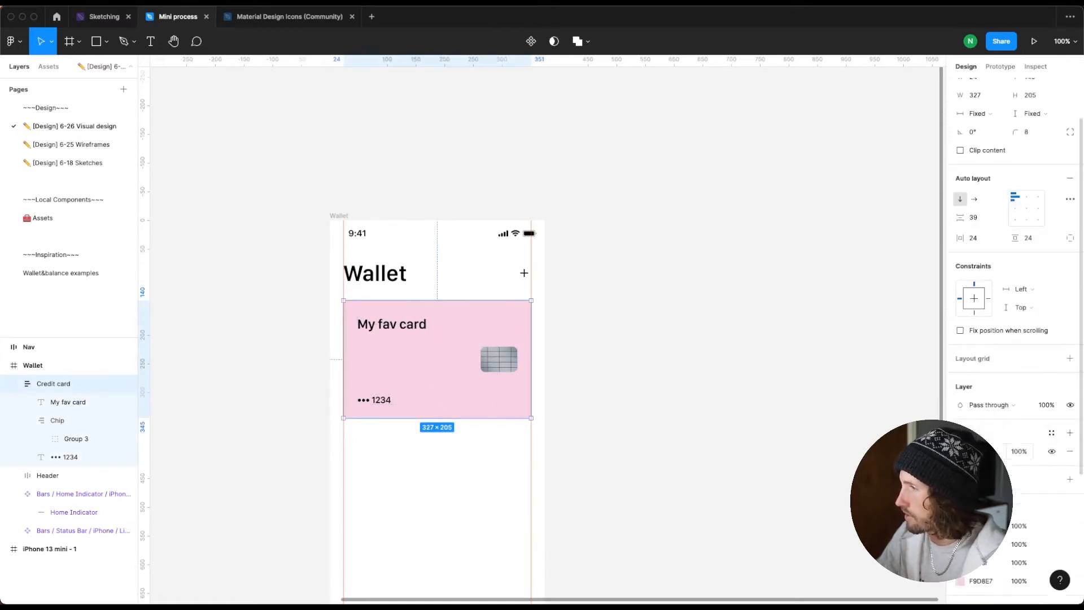
{"action": "left_click", "coordinate": [960, 581]}
{"action": "left_click_drag", "start_coordinate": [902, 336], "coordinate": [836, 317]}
Step: Turn the Credit card's solid fill into a linear gradient angled diagonally, ending just below the card's bottom edge
{"action": "left_click", "coordinate": [856, 310]}
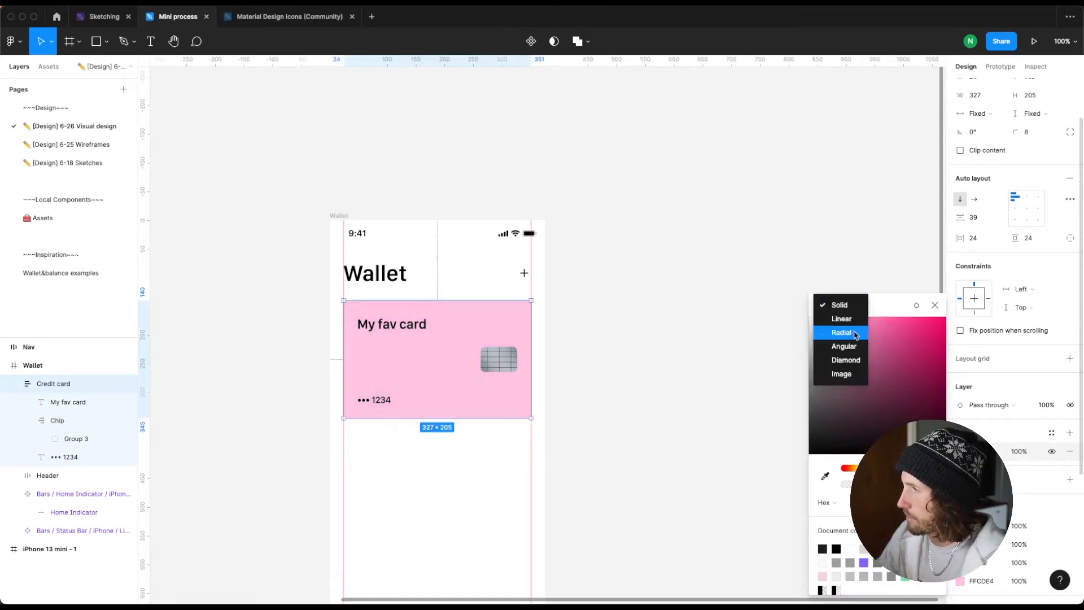
{"action": "left_click", "coordinate": [841, 319]}
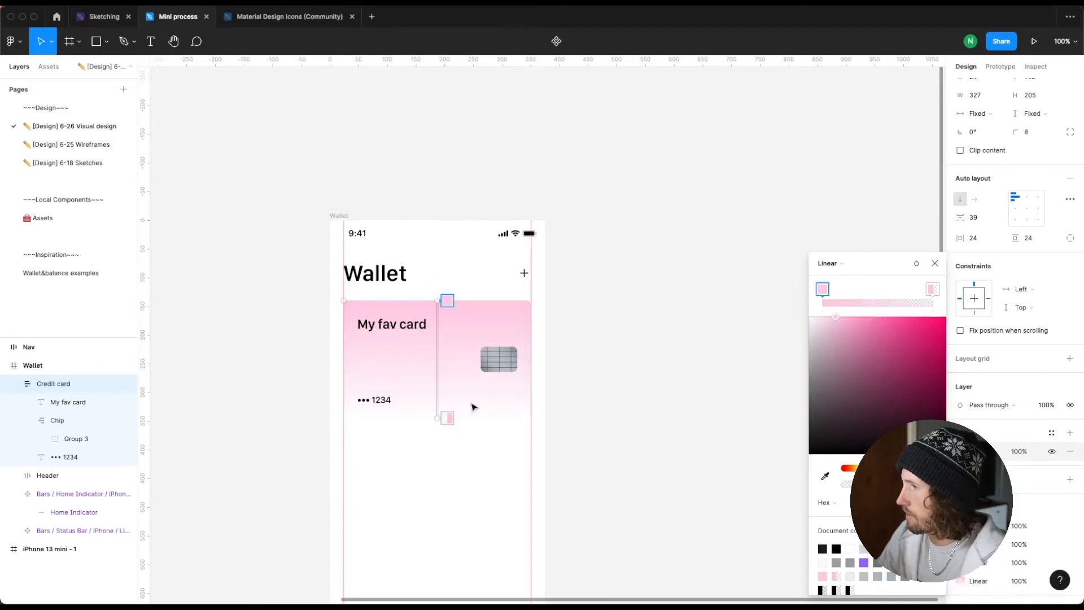
{"action": "left_click_drag", "start_coordinate": [436, 419], "coordinate": [483, 439]}
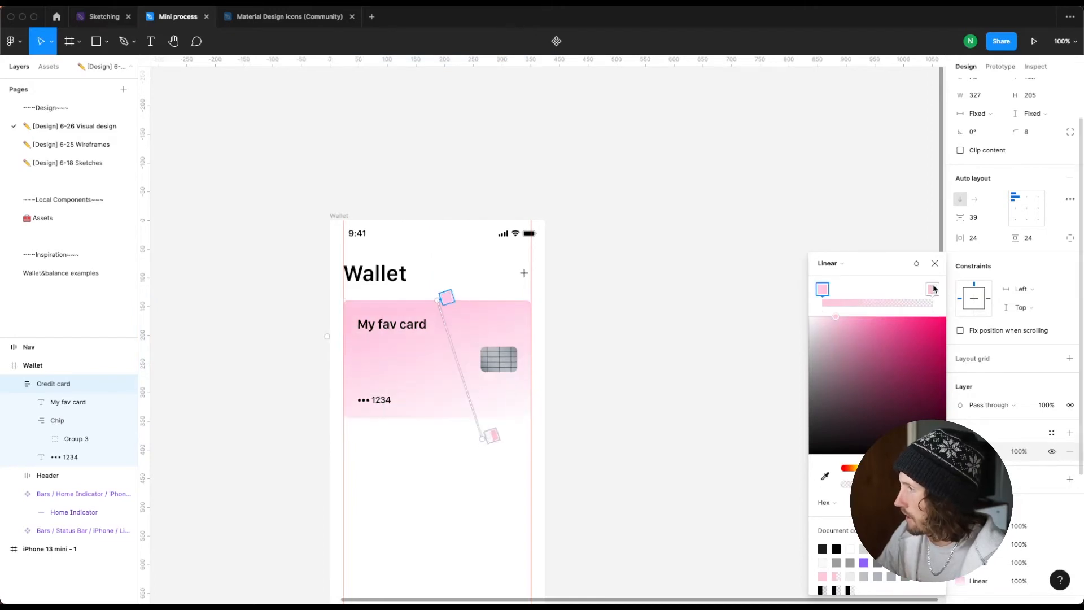
Step: Recolor the Credit card gradient to run from pink to an opaque light lavender, and pull its end point closer to the card's bottom edge
{"action": "left_click", "coordinate": [491, 435]}
{"action": "left_click_drag", "start_coordinate": [845, 484], "coordinate": [911, 468]}
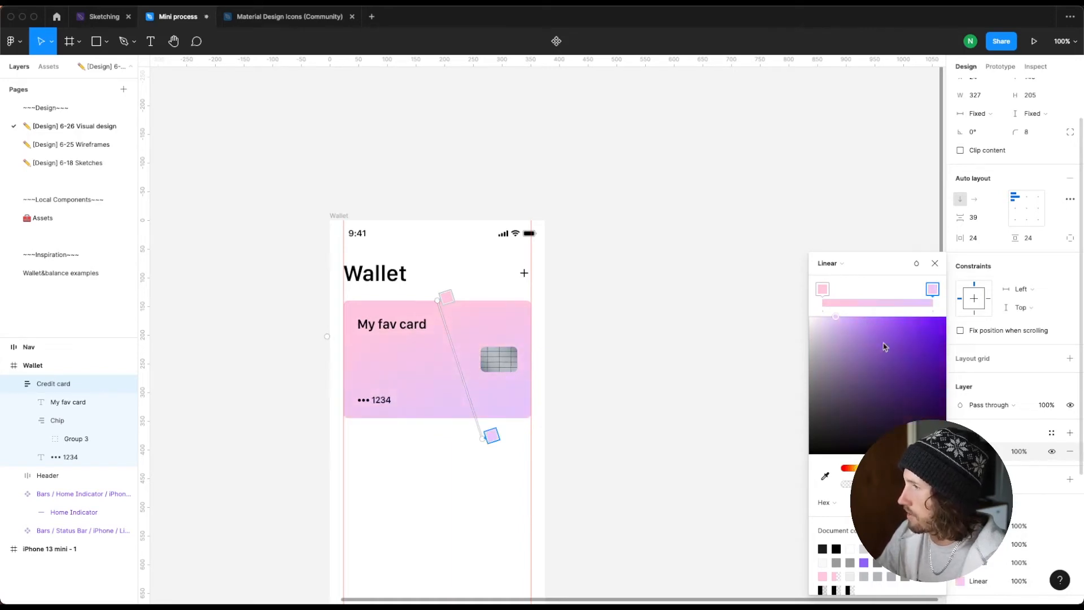
{"action": "left_click", "coordinate": [824, 290]}
{"action": "left_click_drag", "start_coordinate": [879, 325], "coordinate": [837, 320]}
{"action": "left_click_drag", "start_coordinate": [489, 438], "coordinate": [494, 422]}
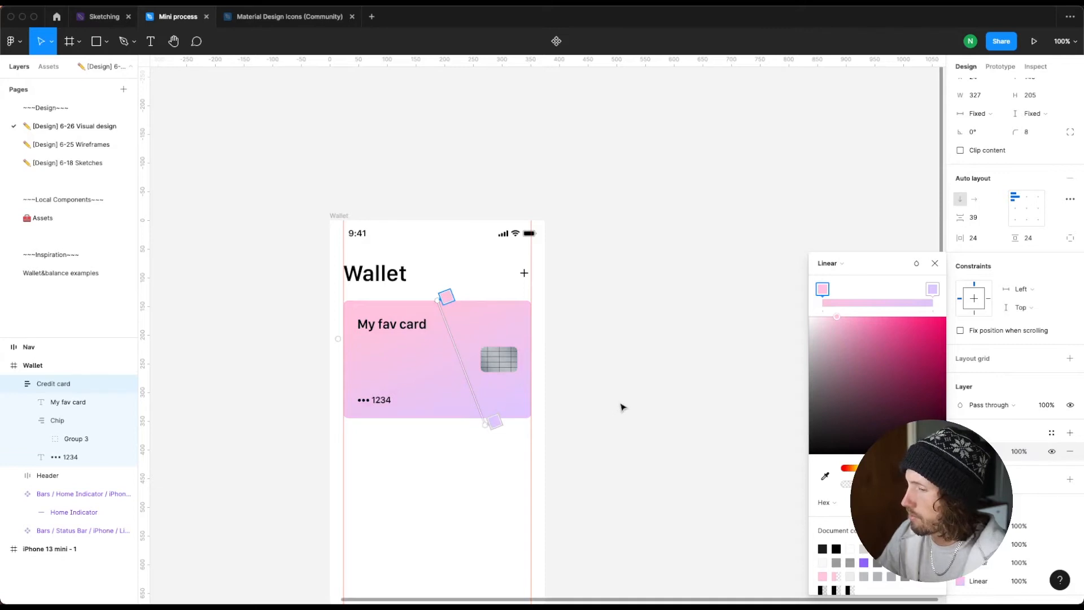
{"action": "left_click", "coordinate": [622, 406]}
Step: Scale the chip group on the Credit card down to 48 wide and set its height to 32
{"action": "scroll", "coordinate": [510, 369], "scroll_direction": "down", "scroll_amount": 1}
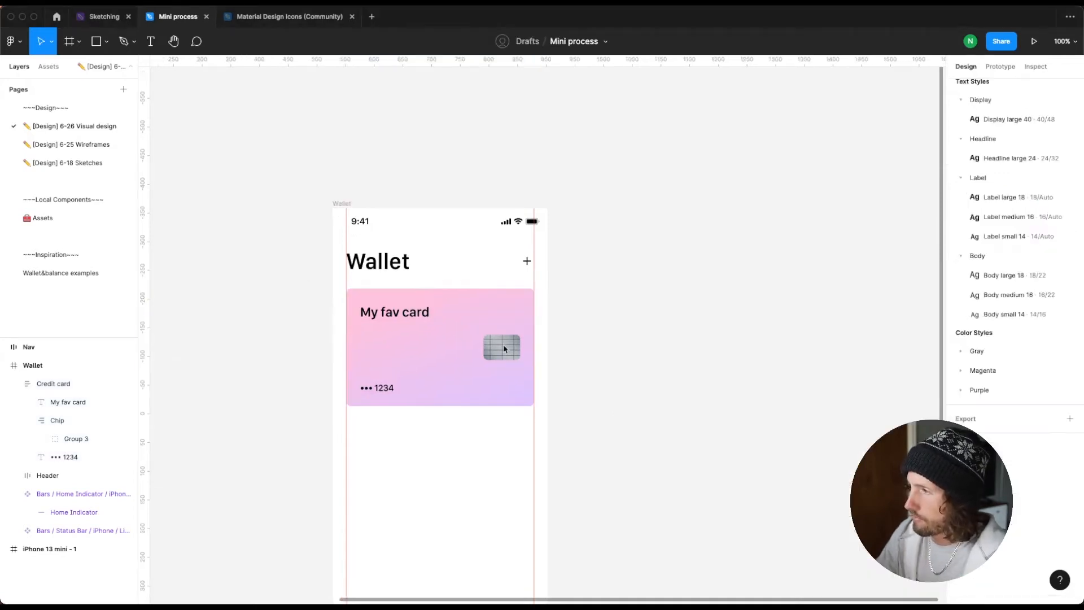
{"action": "double_click", "coordinate": [502, 355]}
{"action": "left_click", "coordinate": [500, 355]}
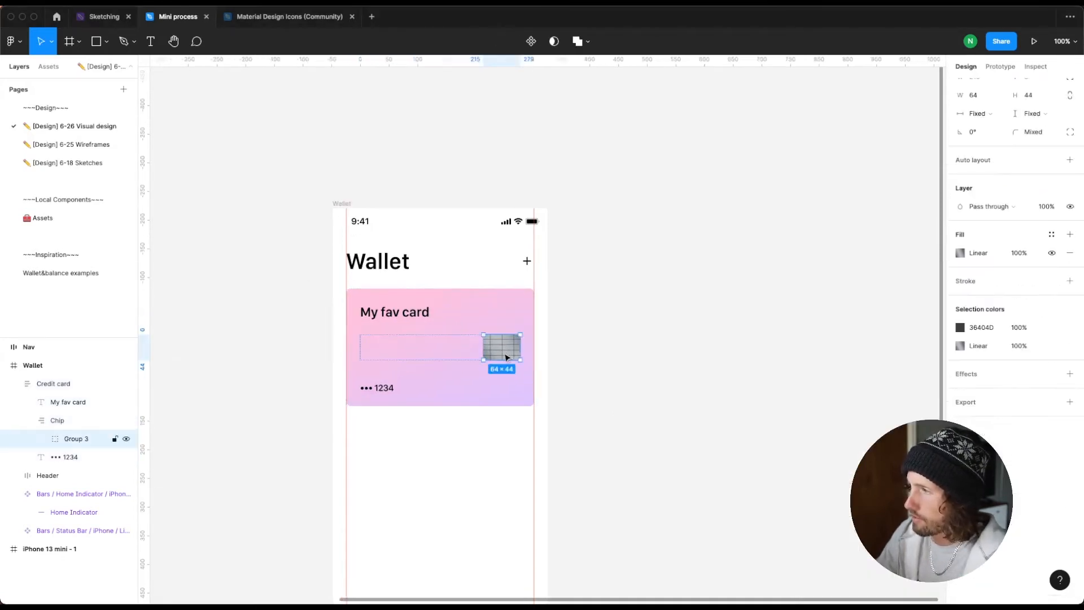
{"action": "key", "text": "k"}
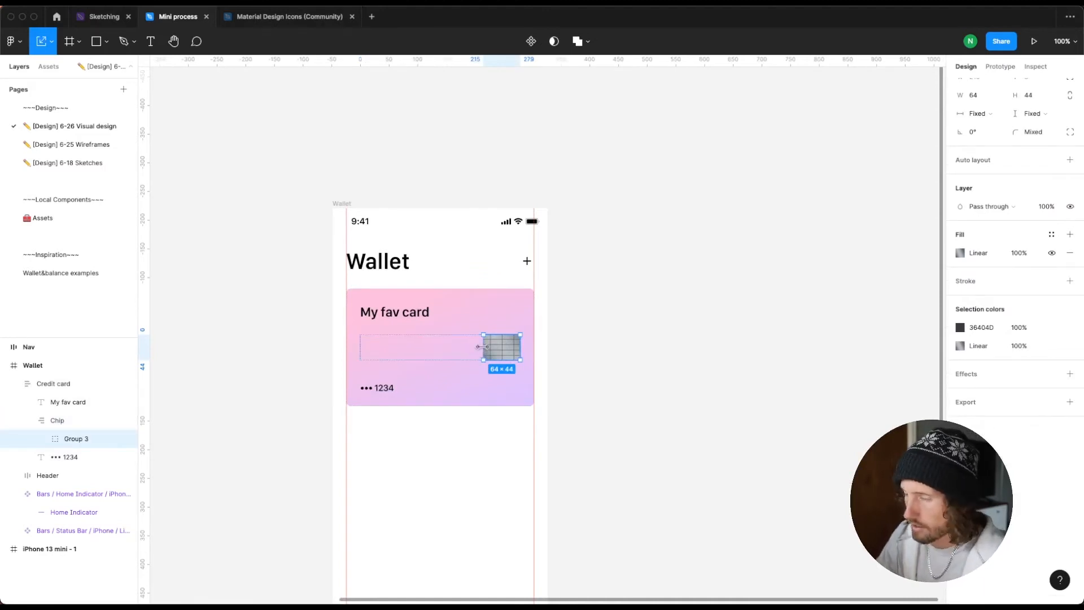
{"action": "left_click_drag", "start_coordinate": [484, 346], "coordinate": [490, 348]}
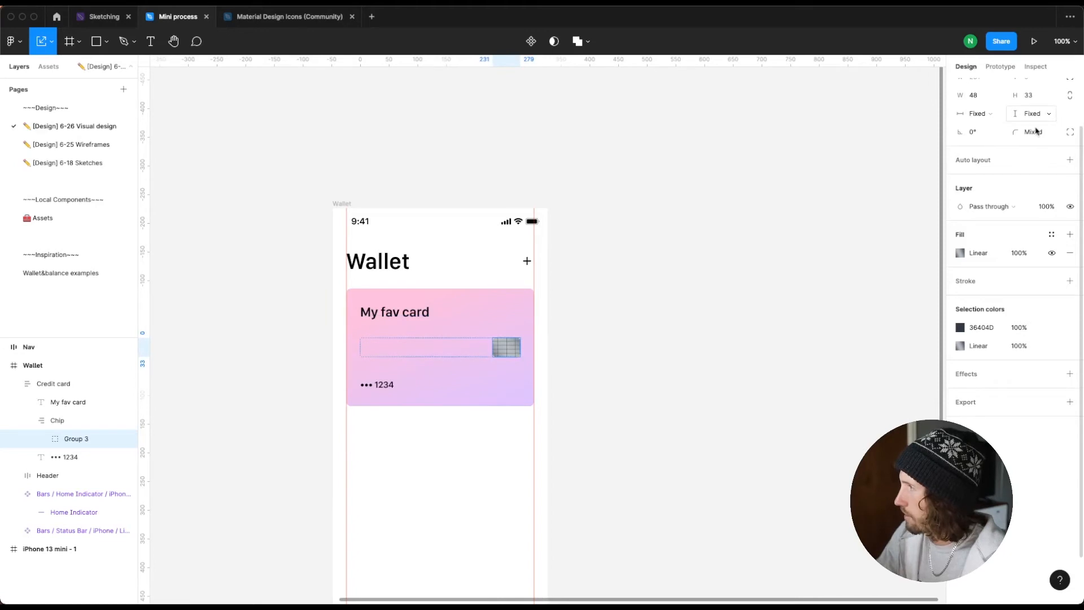
{"action": "left_click", "coordinate": [1046, 97]}
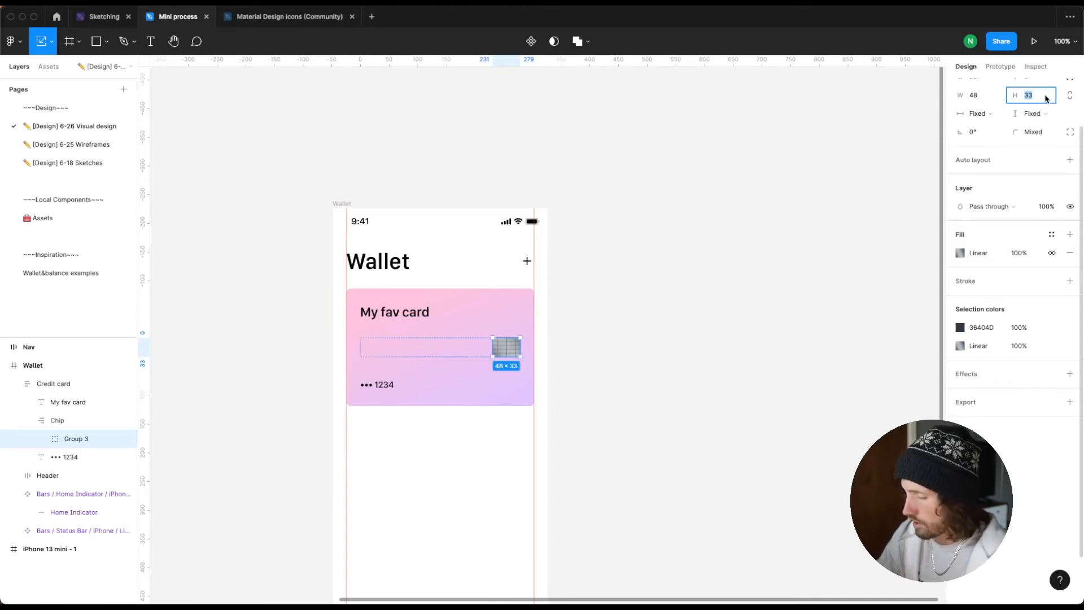
{"action": "type", "text": "32"}
{"action": "key", "text": "Return"}
{"action": "key", "text": "v"}
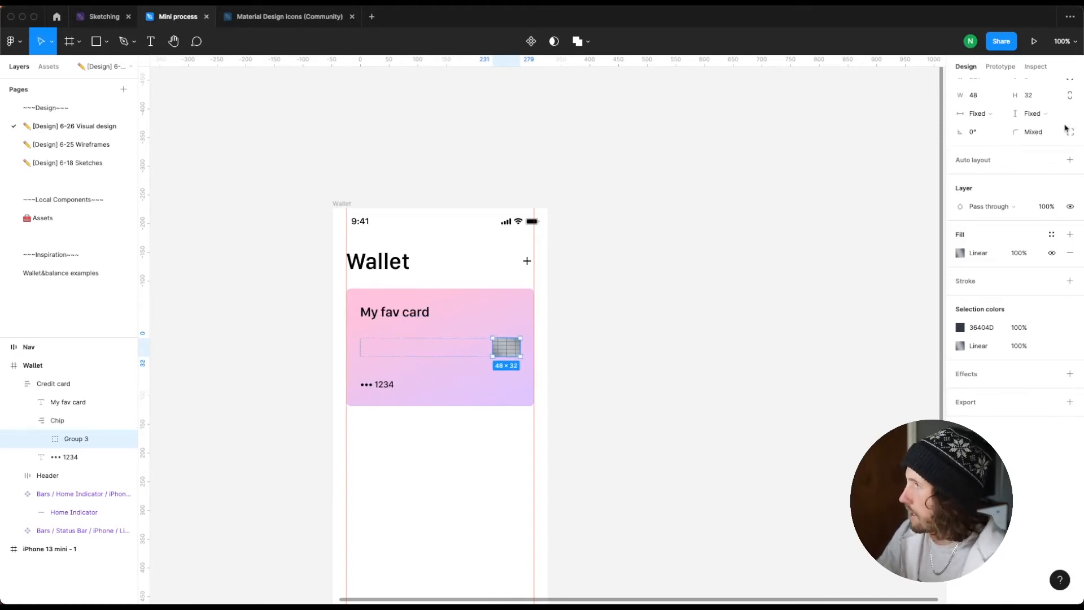
{"action": "left_click", "coordinate": [607, 380]}
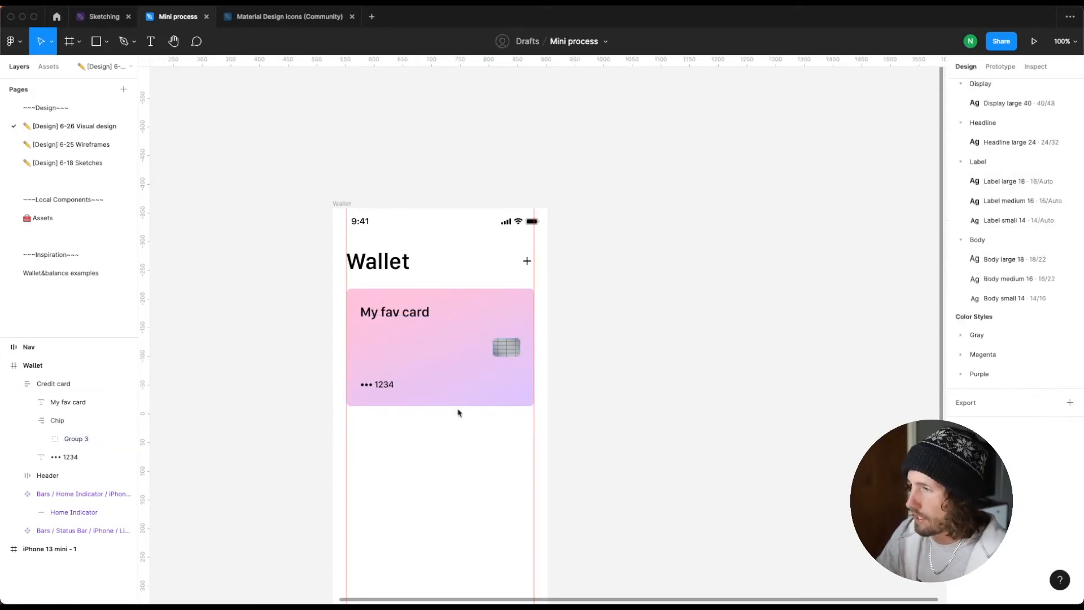
Step: Hide the rulers and add a drop shadow effect to the Credit card
{"action": "key", "text": "shift+r"}
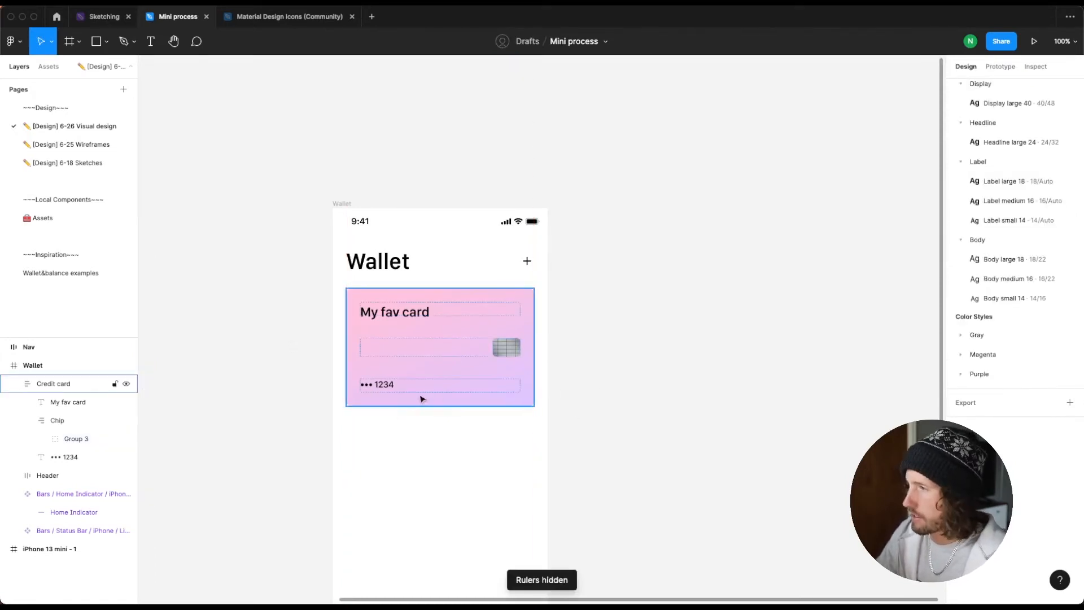
{"action": "scroll", "coordinate": [422, 399], "scroll_direction": "up", "scroll_amount": 3}
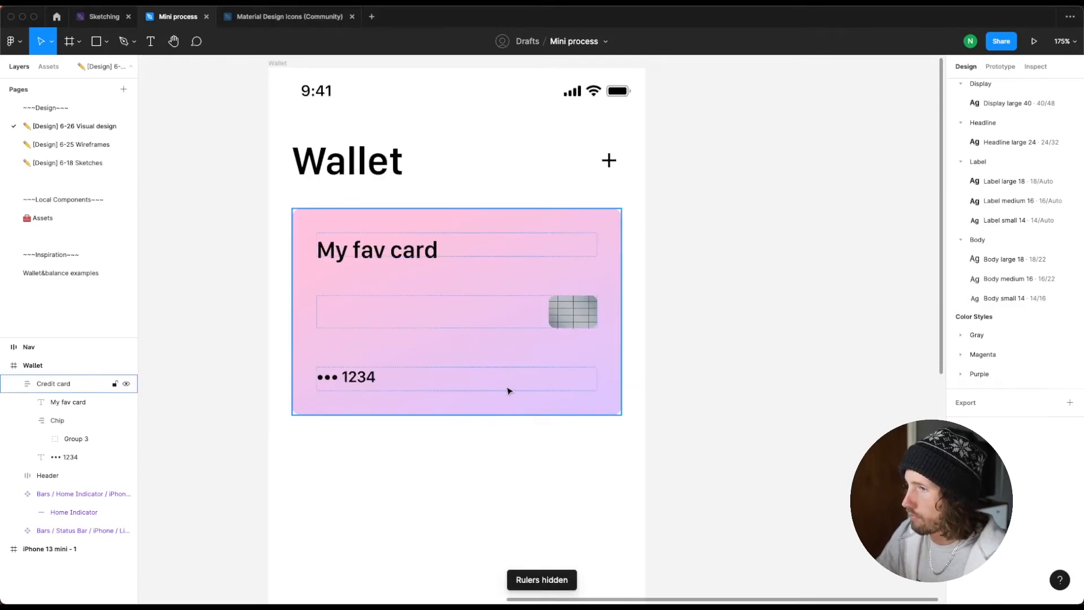
{"action": "left_click", "coordinate": [508, 388]}
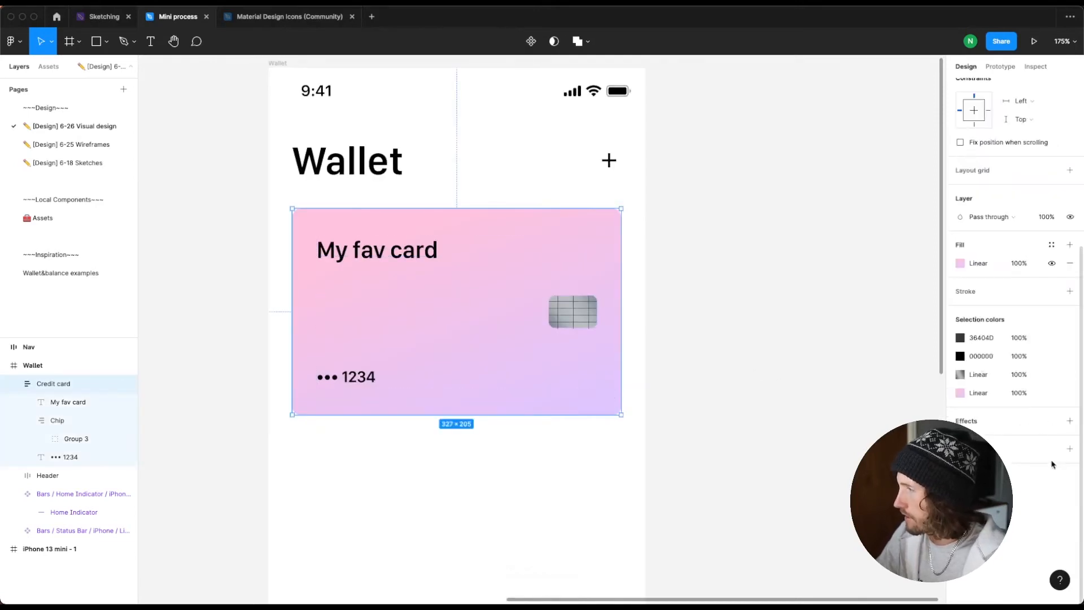
{"action": "left_click", "coordinate": [1053, 422]}
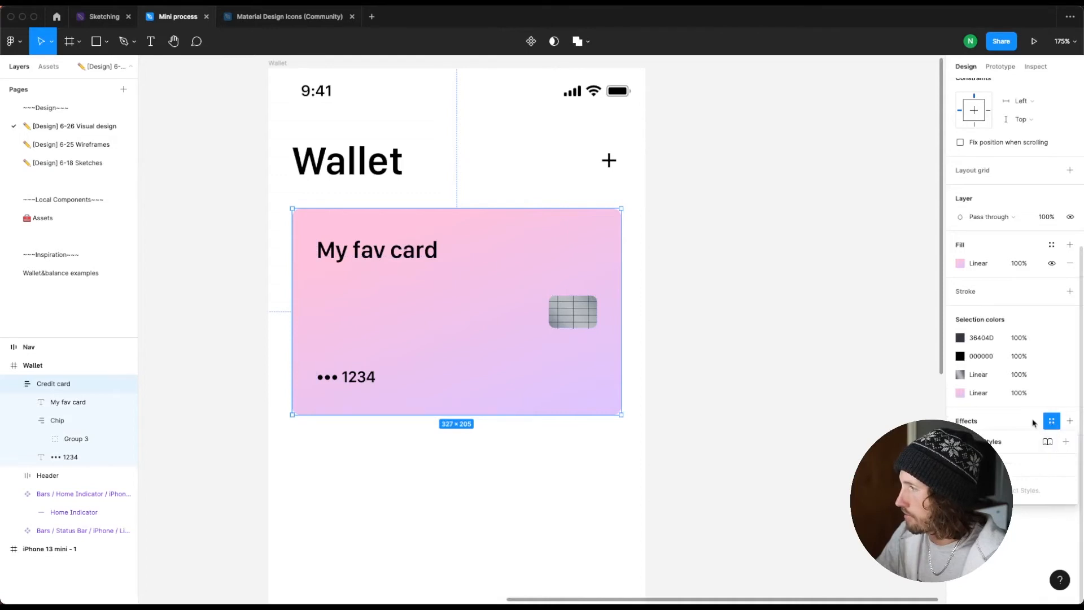
{"action": "left_click", "coordinate": [845, 431]}
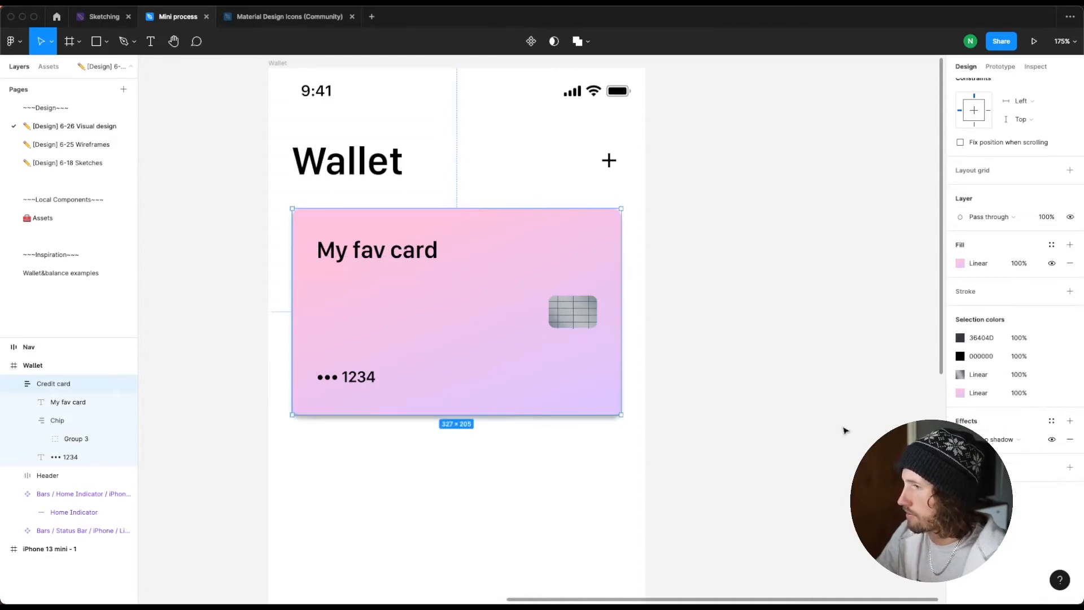
{"action": "left_click", "coordinate": [844, 430]}
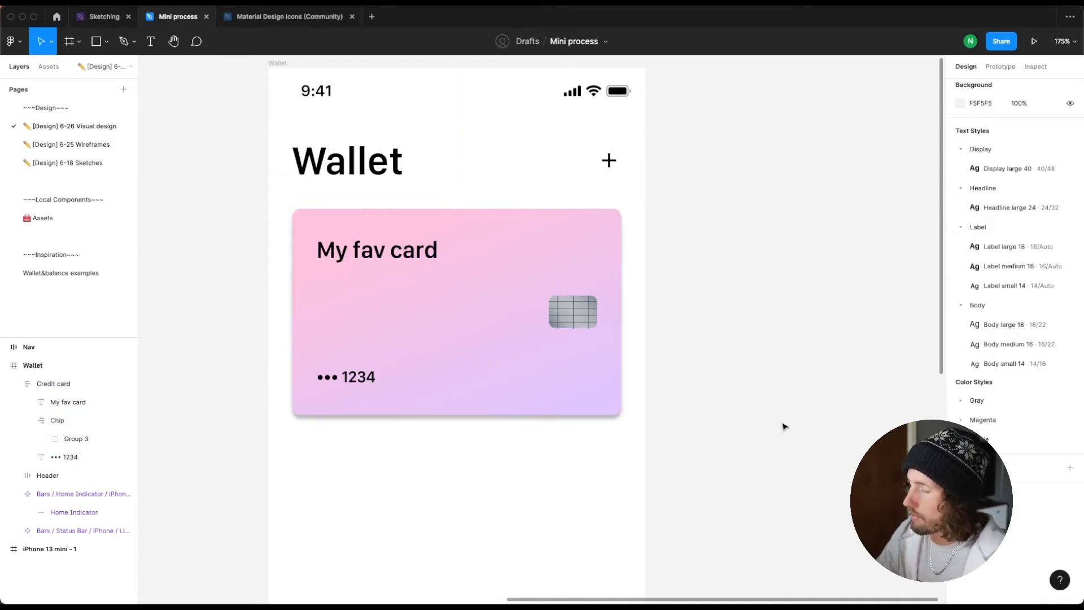
Step: Soften the Credit card's drop shadow to a blur of 8 with black at 15% opacity
{"action": "left_click", "coordinate": [601, 395]}
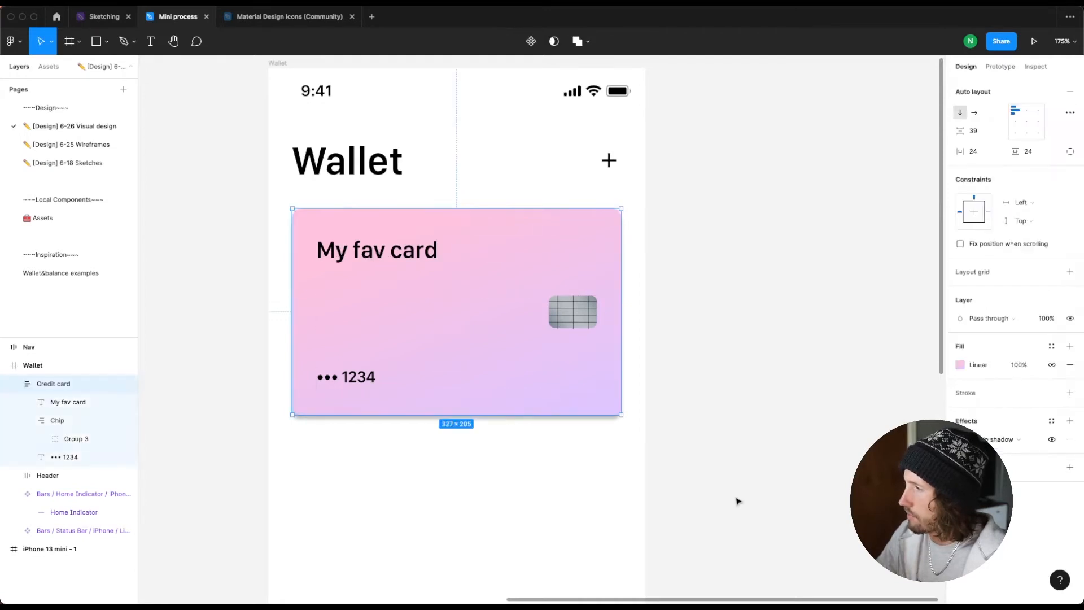
{"action": "scroll", "coordinate": [971, 480], "scroll_direction": "down", "scroll_amount": 3}
{"action": "left_click", "coordinate": [959, 439]}
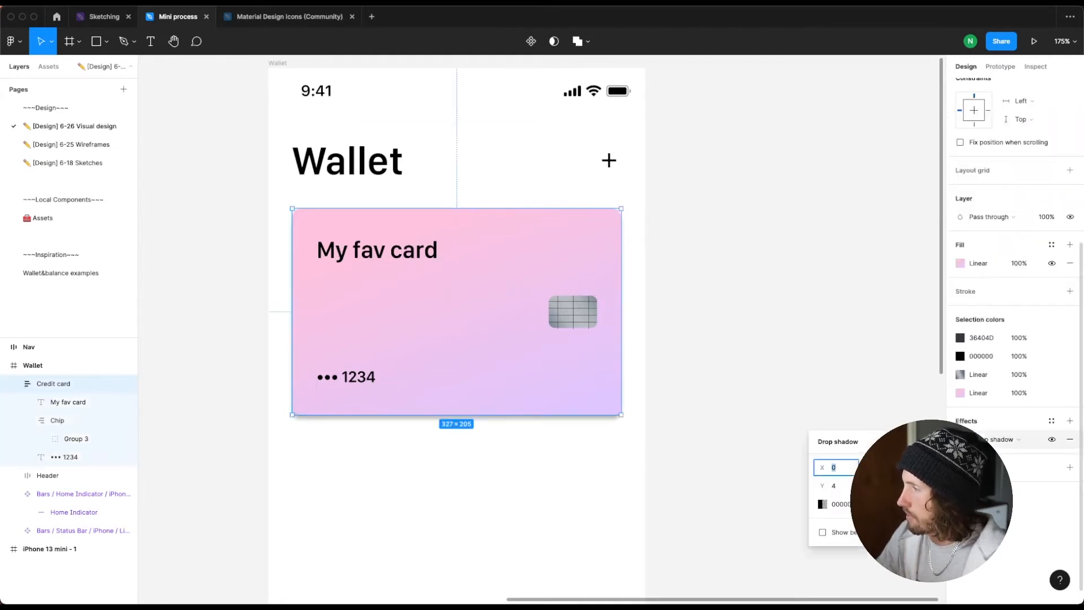
{"action": "key", "text": "Tab"}
{"action": "key", "text": "Tab"}
{"action": "key", "text": "Tab"}
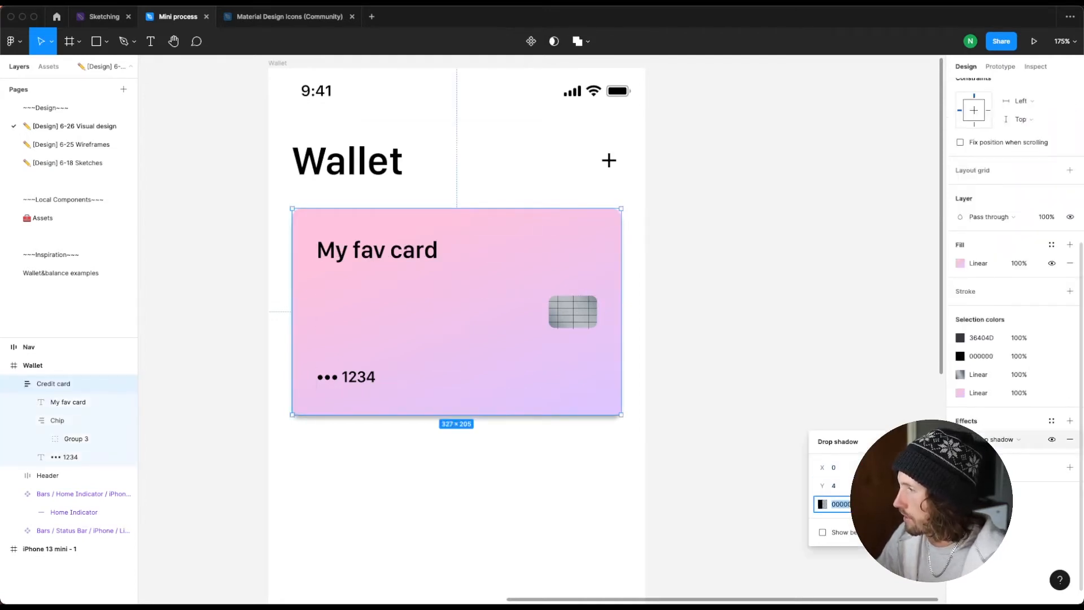
{"action": "key", "text": "Up"}
{"action": "key", "text": "Up"}
{"action": "key", "text": "Up"}
{"action": "key", "text": "Down"}
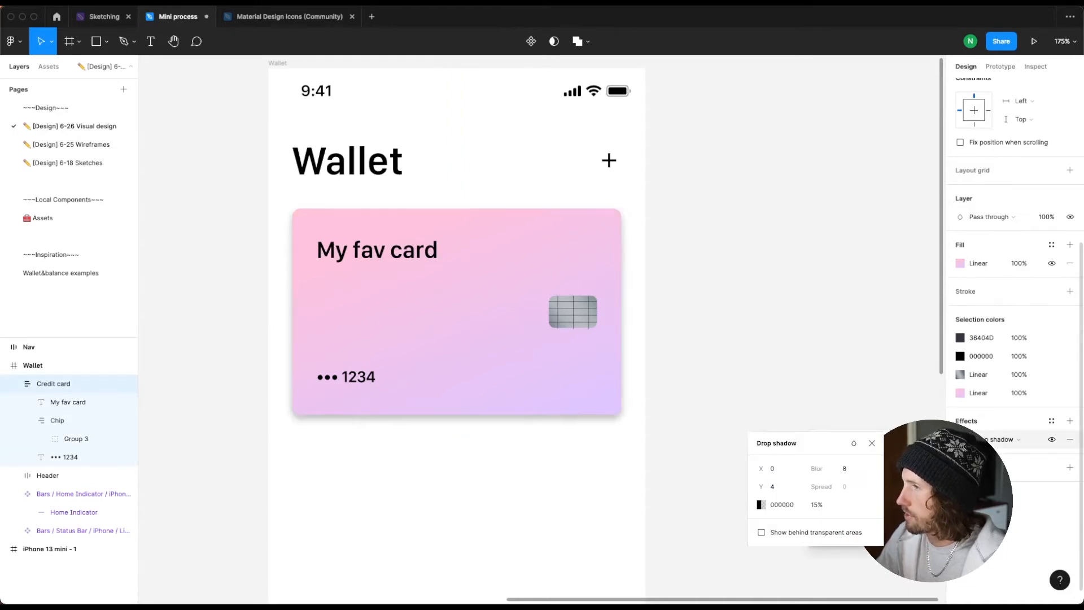
{"action": "key", "text": "shift+Up"}
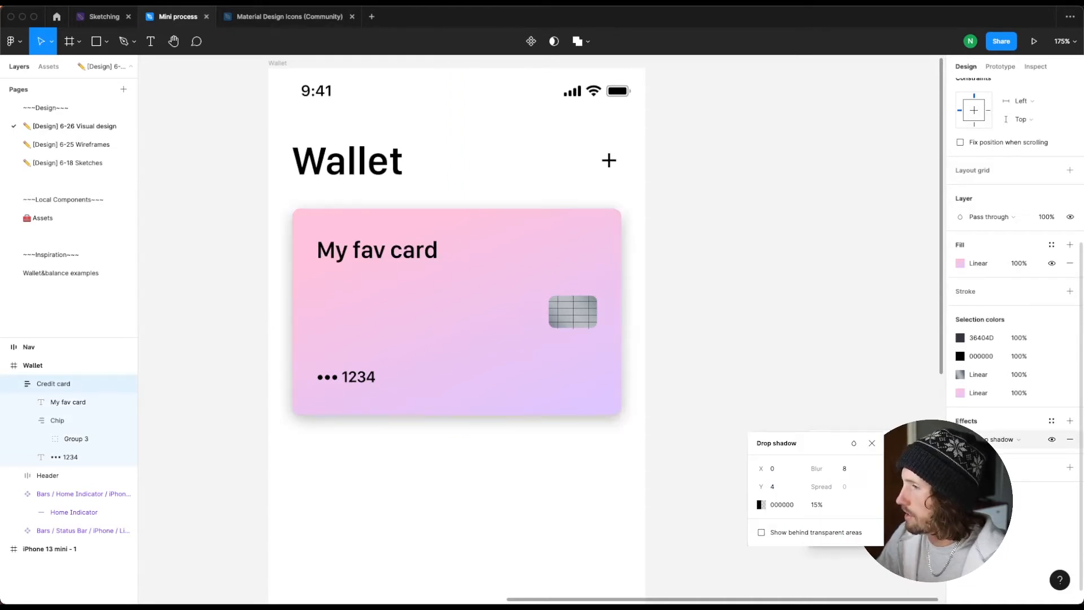
{"action": "key", "text": "shift+Down"}
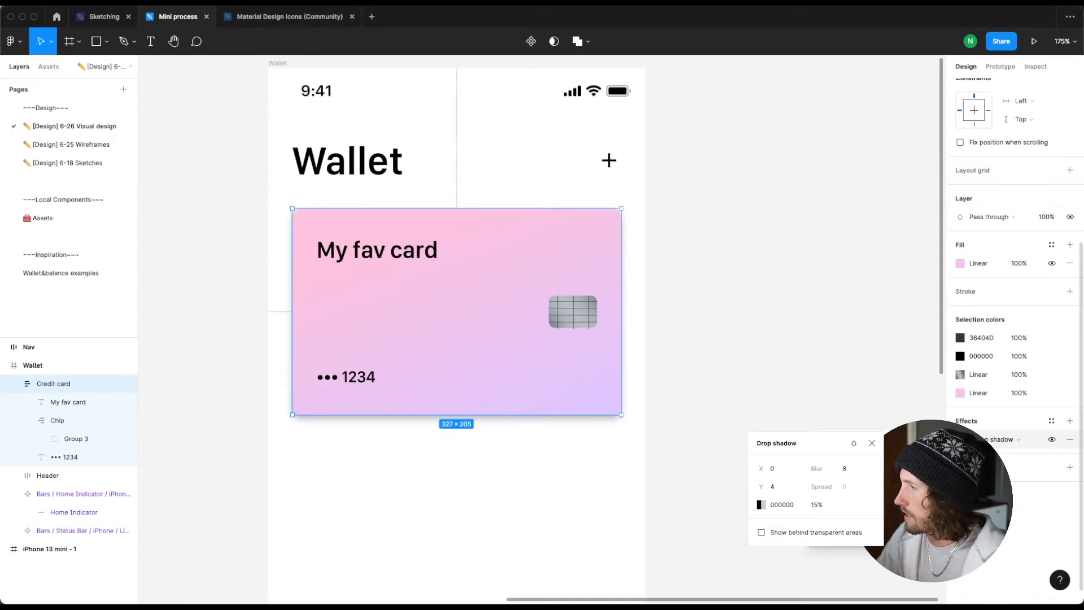
{"action": "key", "text": "Down"}
{"action": "key", "text": "Down"}
{"action": "key", "text": "Up"}
{"action": "key", "text": "Up"}
{"action": "key", "text": "Down"}
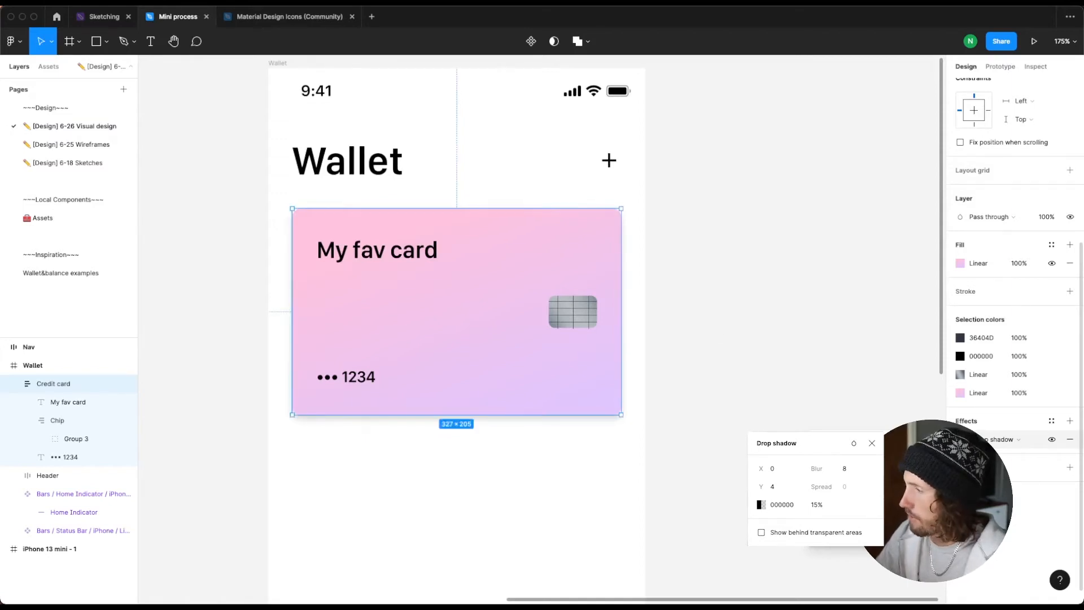
Step: Add a second, sharp drop shadow to the Credit card with X 0, Y 1, blur 0 and 100% opacity
{"action": "left_click", "coordinate": [1069, 421]}
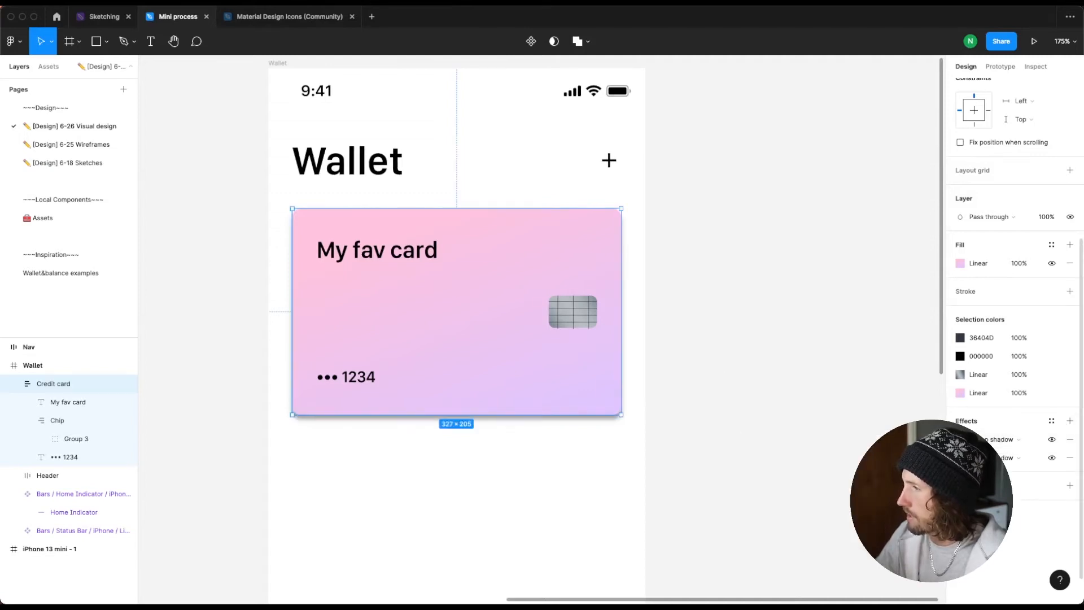
{"action": "left_click", "coordinate": [960, 439]}
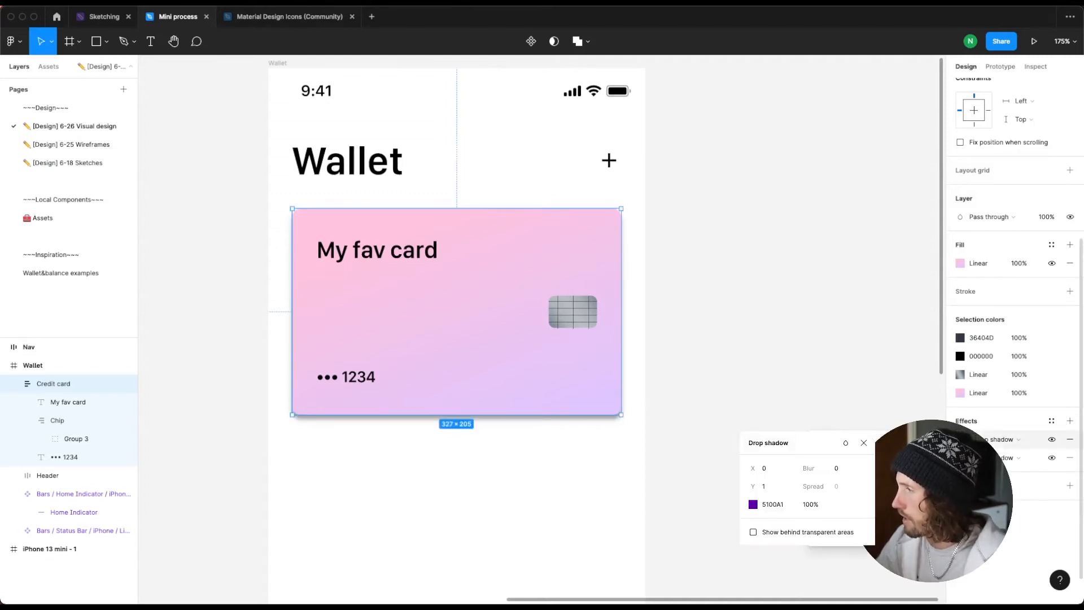
{"action": "key", "text": "Return"}
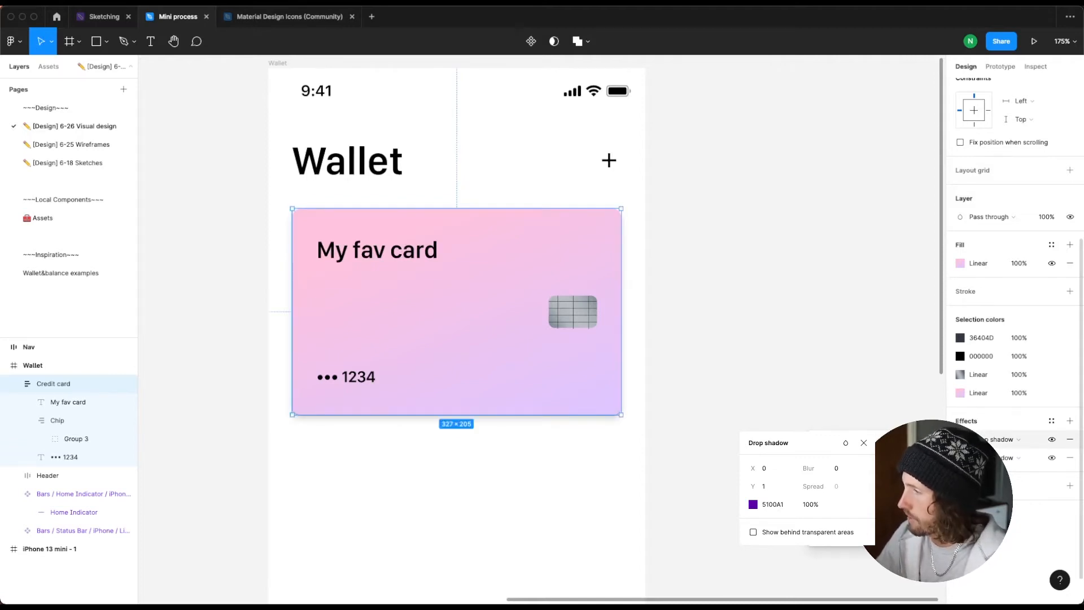
{"action": "left_click", "coordinate": [822, 504]}
{"action": "key", "text": "Tab"}
{"action": "type", "text": "100"}
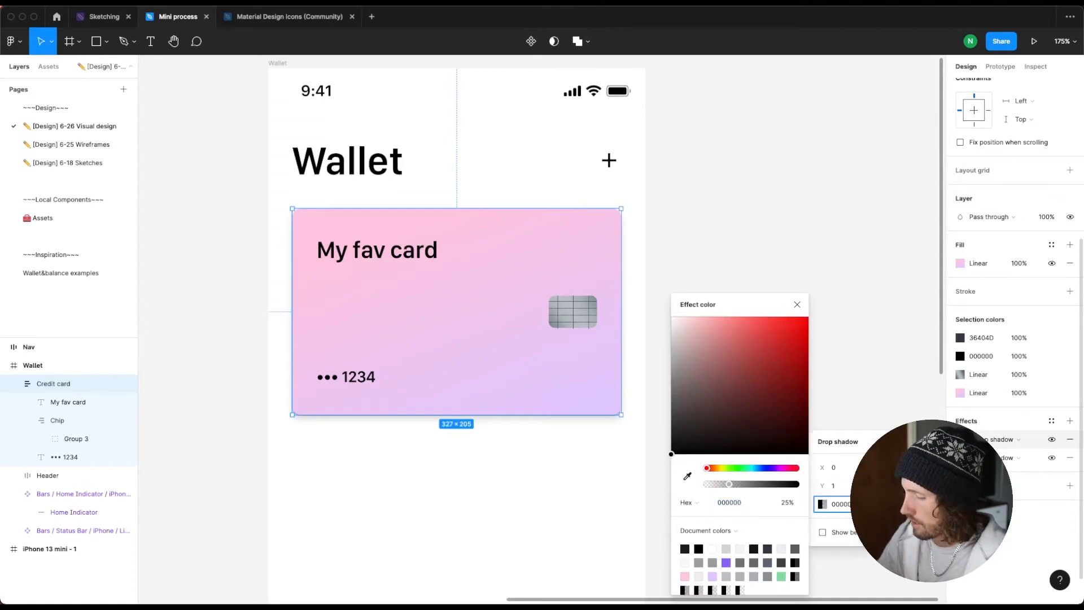
{"action": "key", "text": "Return"}
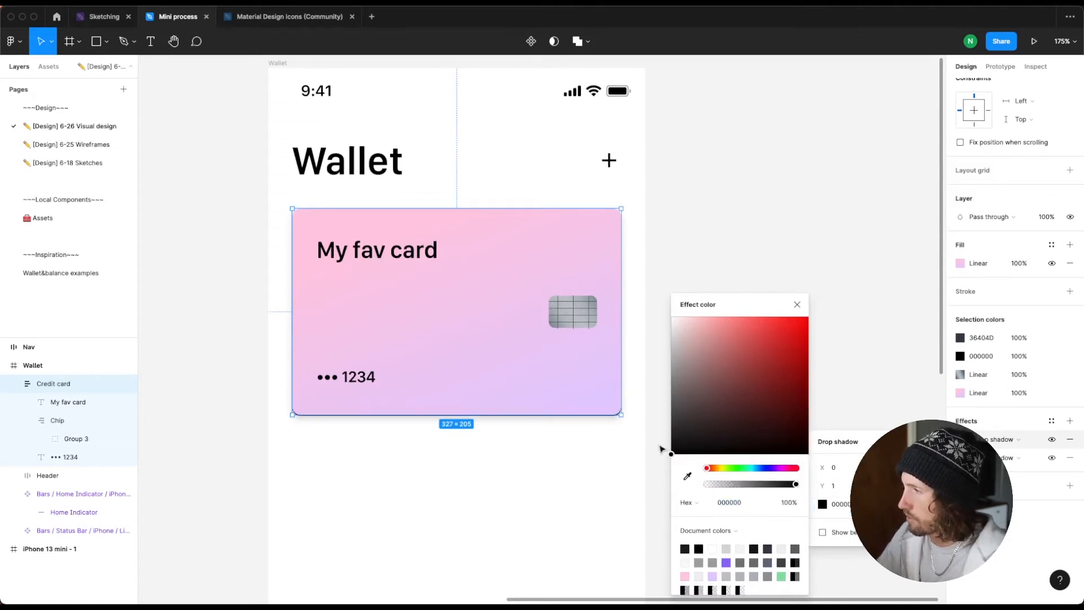
{"action": "left_click", "coordinate": [662, 449]}
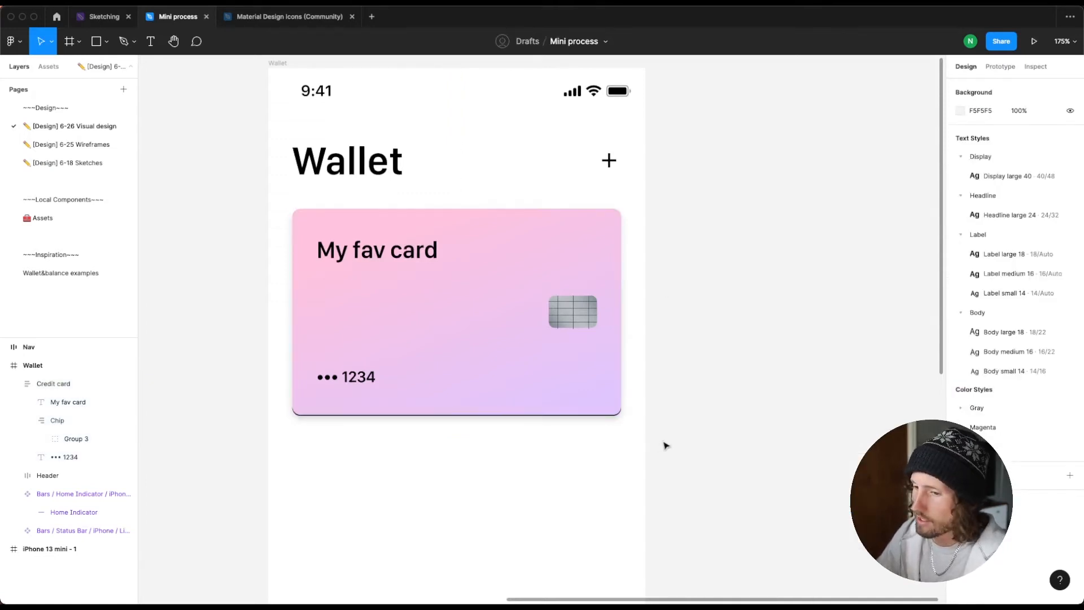
Step: Change the color of the Credit card's sharp Y 1 drop shadow to a deep purple, 710AD8
{"action": "left_click", "coordinate": [562, 393]}
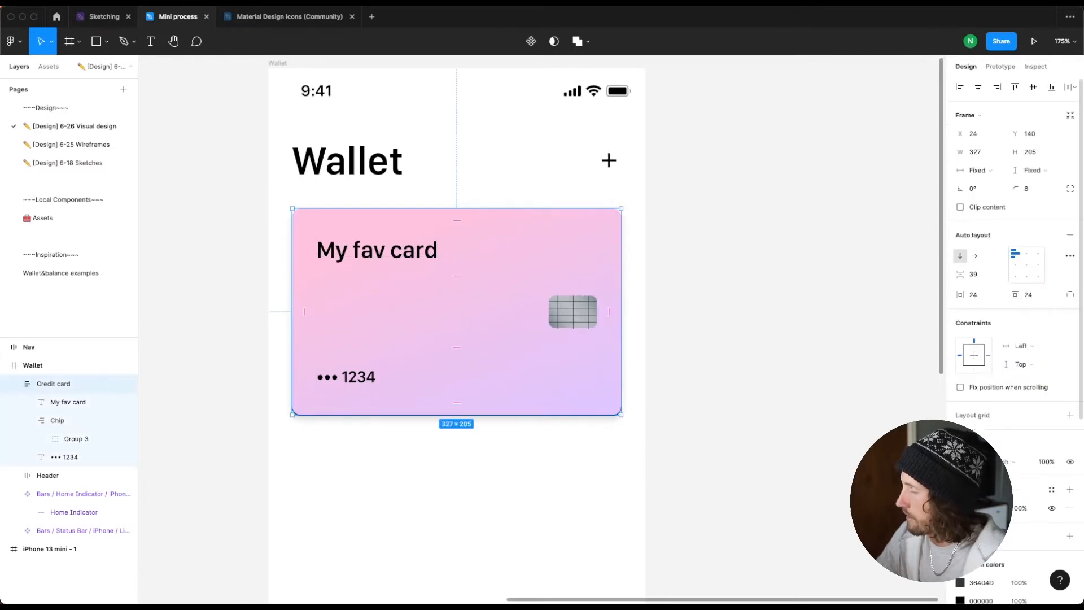
{"action": "scroll", "coordinate": [1014, 339], "scroll_direction": "down", "scroll_amount": 3}
{"action": "left_click", "coordinate": [960, 584]}
{"action": "left_click", "coordinate": [959, 566]}
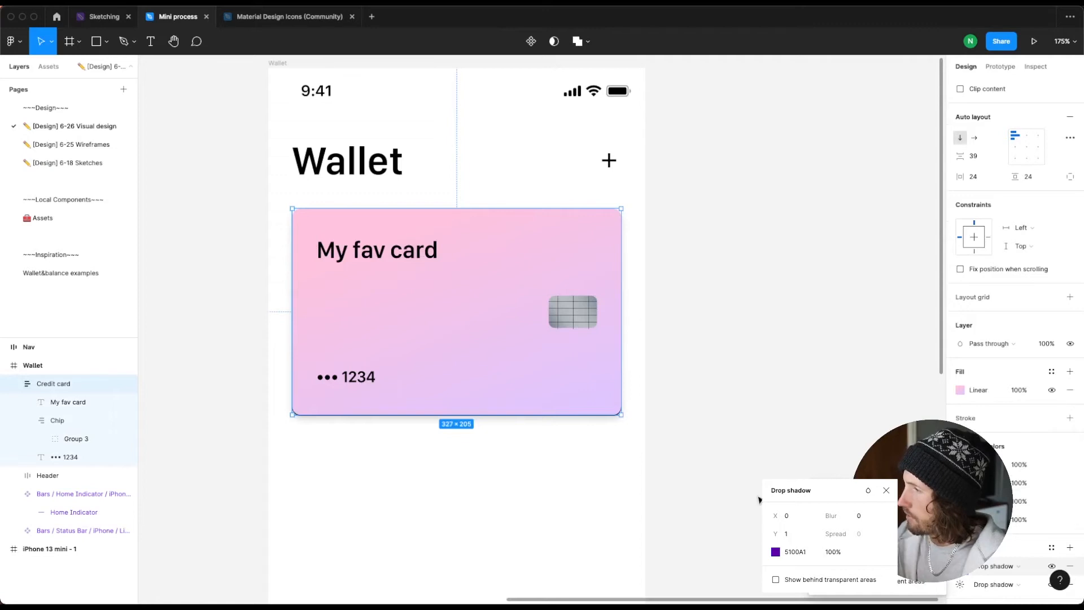
{"action": "left_click", "coordinate": [823, 552]}
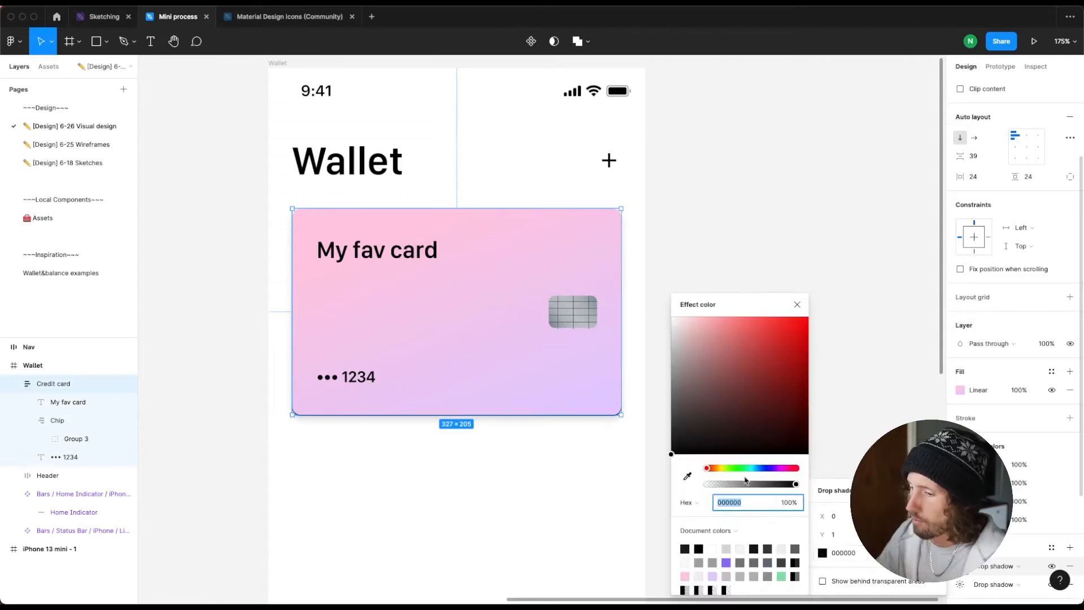
{"action": "left_click", "coordinate": [777, 468]}
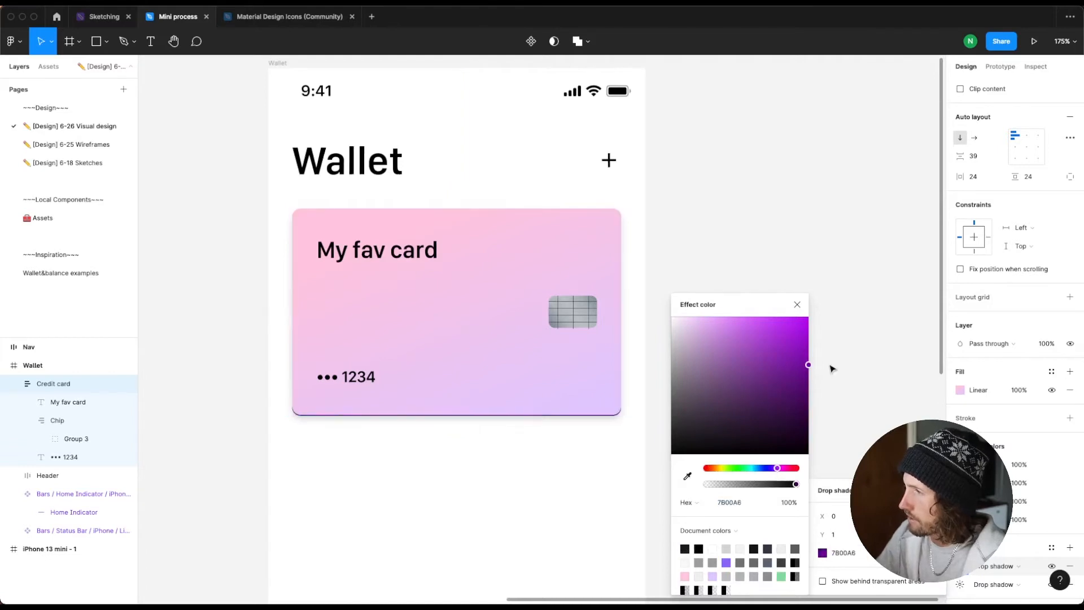
{"action": "mouse_move", "coordinate": [808, 342]}
{"action": "left_mouse_down"}
{"action": "mouse_move", "coordinate": [820, 326]}
{"action": "mouse_move", "coordinate": [743, 309]}
{"action": "mouse_move", "coordinate": [825, 299]}
{"action": "mouse_move", "coordinate": [788, 336]}
{"action": "mouse_move", "coordinate": [777, 380]}
{"action": "mouse_move", "coordinate": [790, 387]}
{"action": "mouse_move", "coordinate": [824, 346]}
{"action": "mouse_move", "coordinate": [797, 328]}
{"action": "left_mouse_up"}
{"action": "left_click_drag", "start_coordinate": [732, 467], "coordinate": [774, 468]}
{"action": "left_click", "coordinate": [802, 338]}
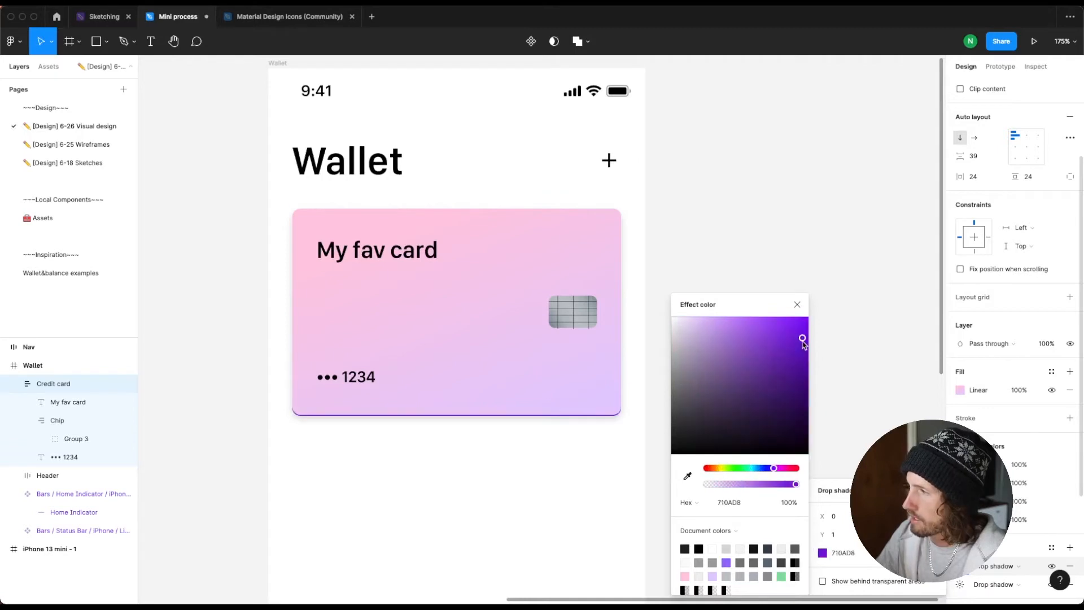
{"action": "left_click", "coordinate": [851, 376]}
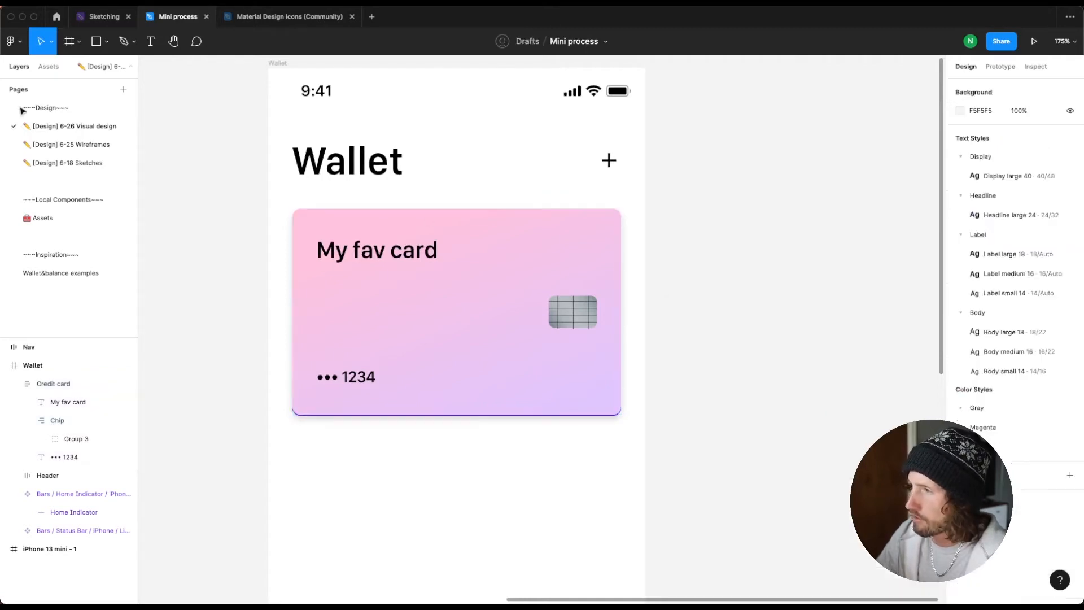
{"action": "key", "text": "shift+0"}
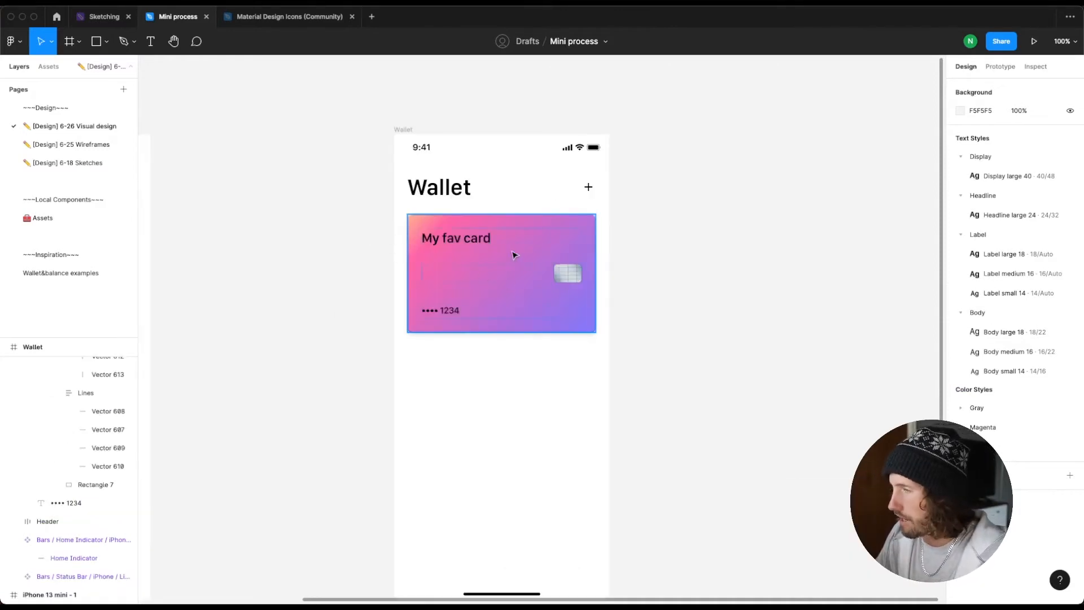
Step: Review the linear gradient stops in the Credit card's fill, leaving the colors as they are
{"action": "left_click", "coordinate": [591, 240]}
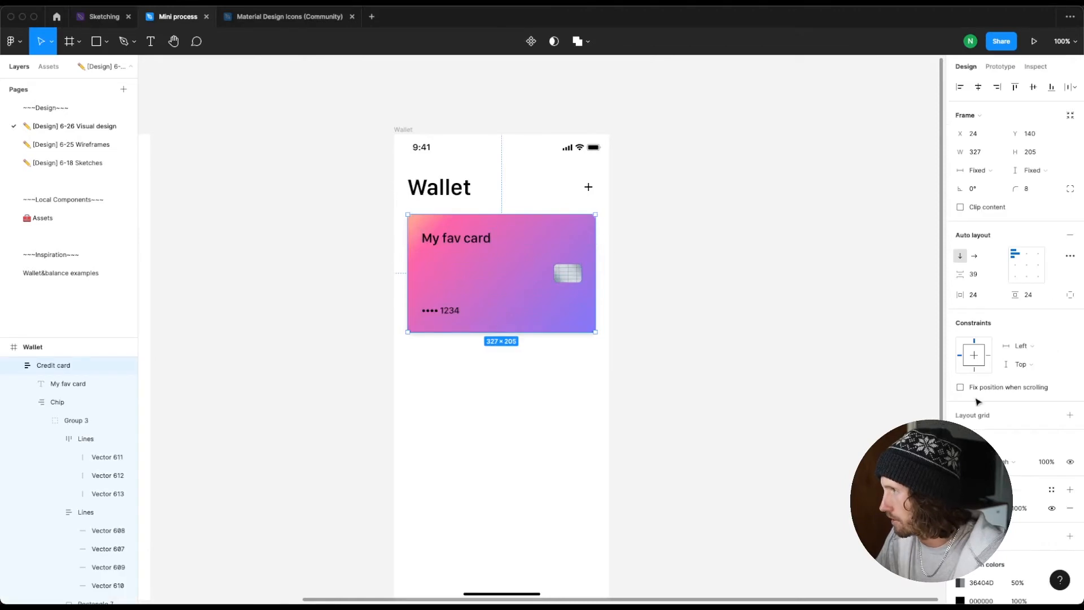
{"action": "left_click", "coordinate": [960, 507]}
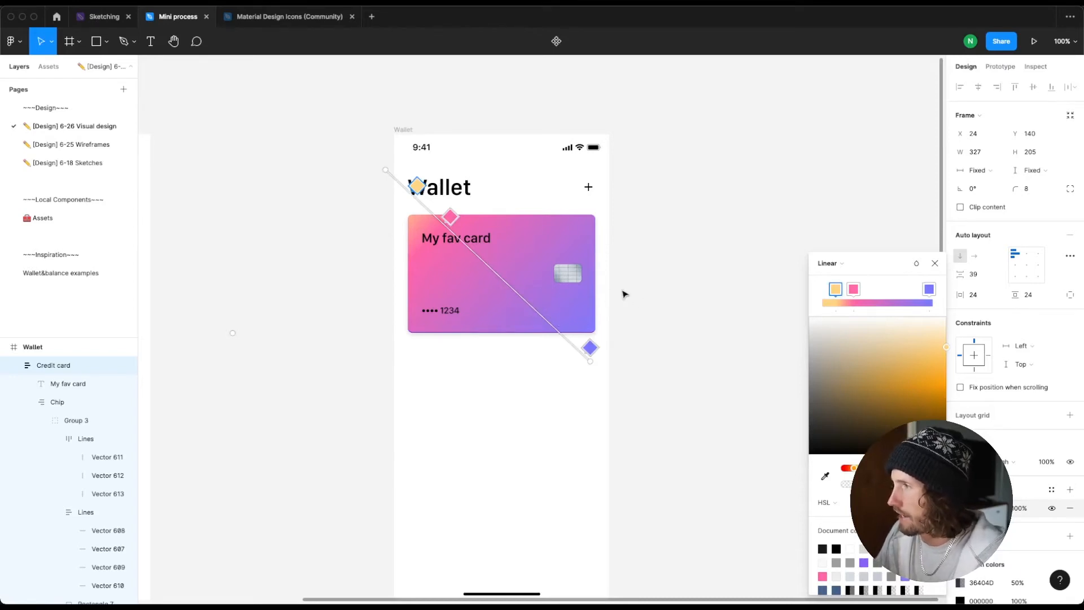
{"action": "key", "text": "Escape"}
{"action": "key", "text": "Escape"}
Step: Examine the chip up close, including its linear gradient stops and the drop shadow on its background
{"action": "scroll", "coordinate": [579, 278], "scroll_direction": "up", "scroll_amount": 8}
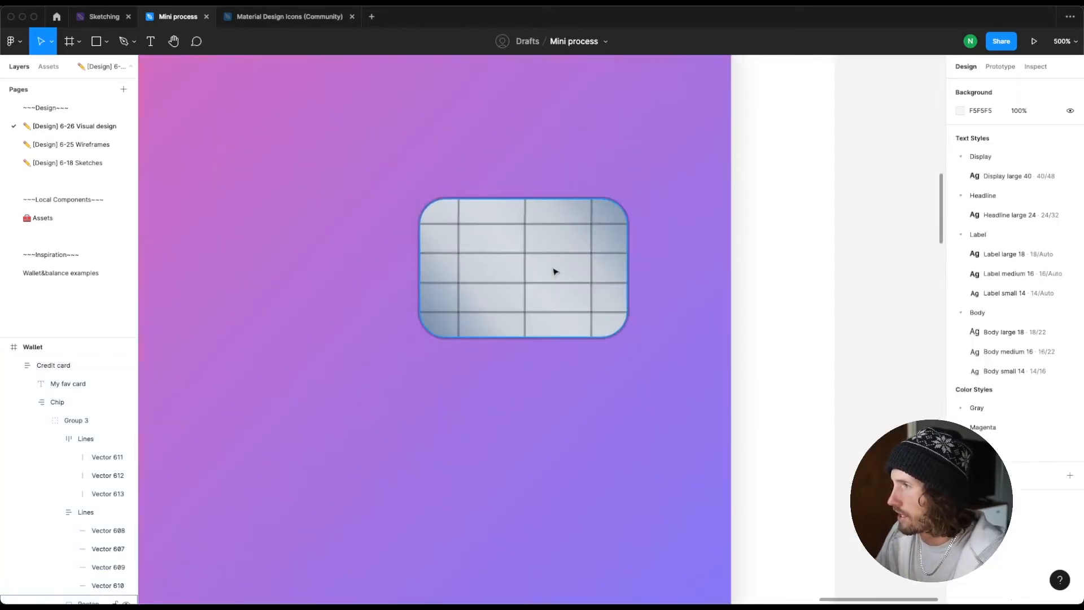
{"action": "double_click", "coordinate": [495, 240]}
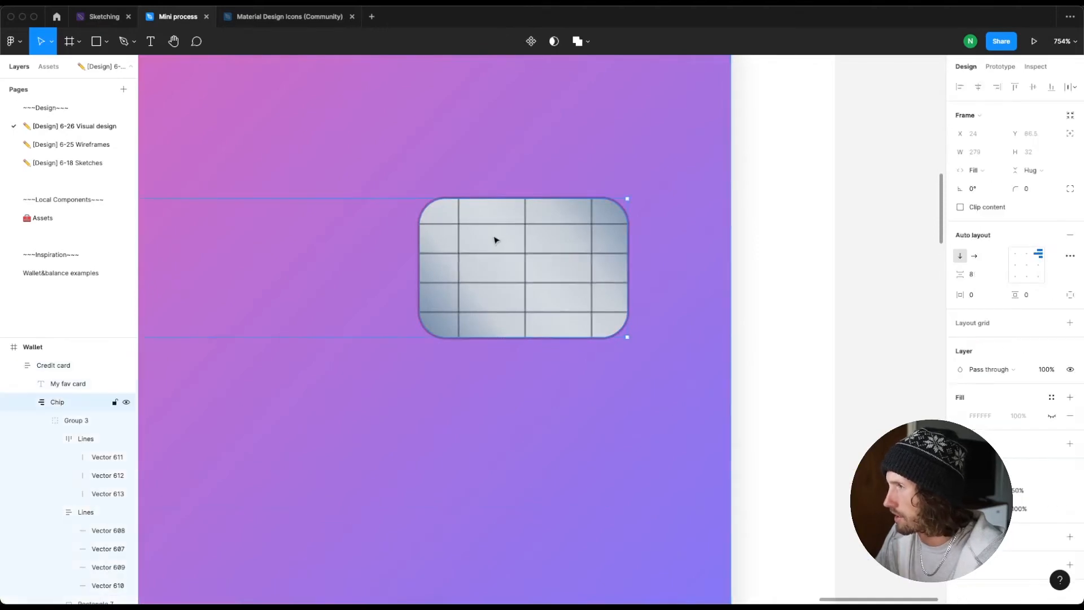
{"action": "left_click", "coordinate": [964, 508]}
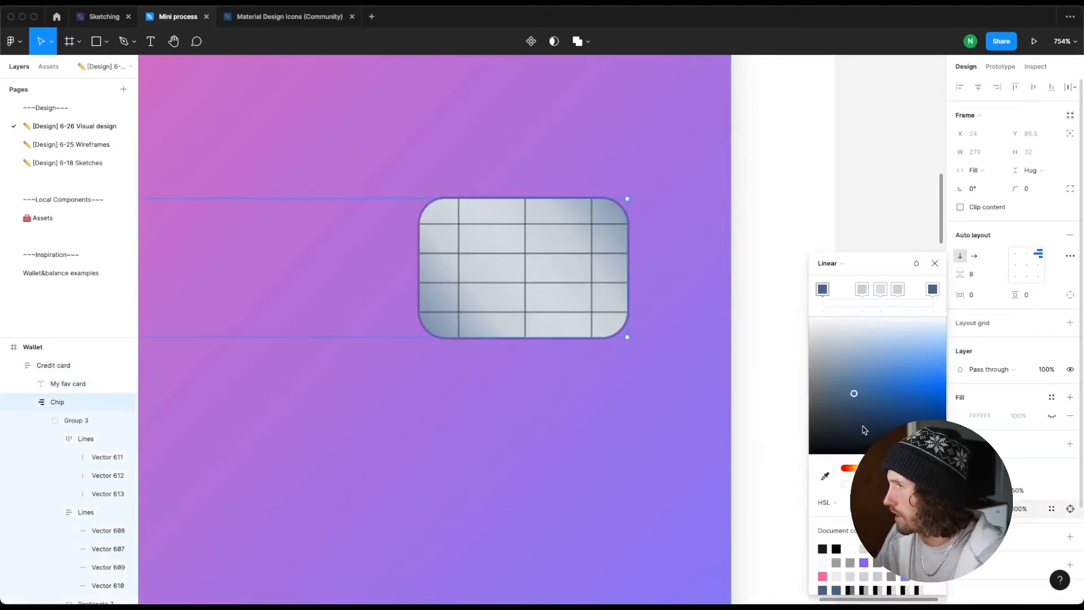
{"action": "left_click", "coordinate": [879, 290]}
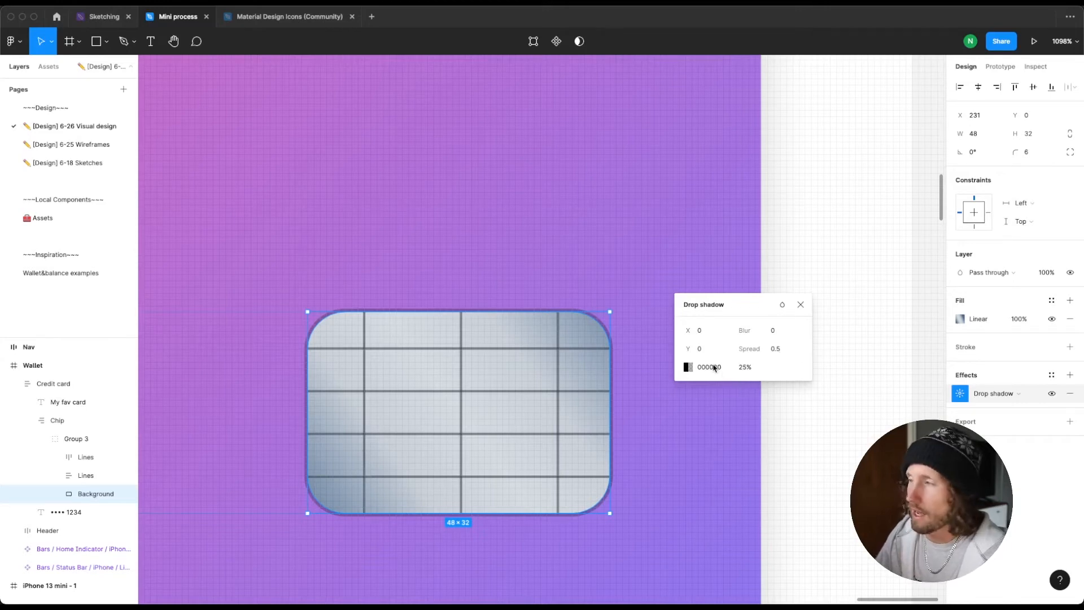
{"action": "left_click", "coordinate": [702, 418]}
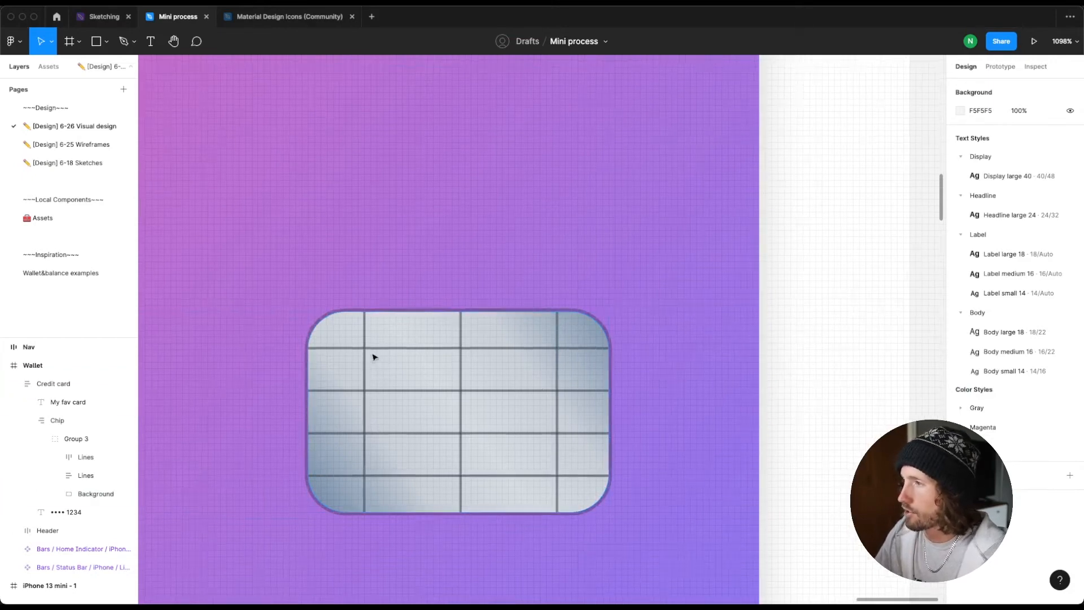
Step: Change the fill of the Wallet frame from solid white to a linear gradient
{"action": "scroll", "coordinate": [372, 355], "scroll_direction": "down", "scroll_amount": 5}
{"action": "scroll", "coordinate": [373, 355], "scroll_direction": "down", "scroll_amount": 3}
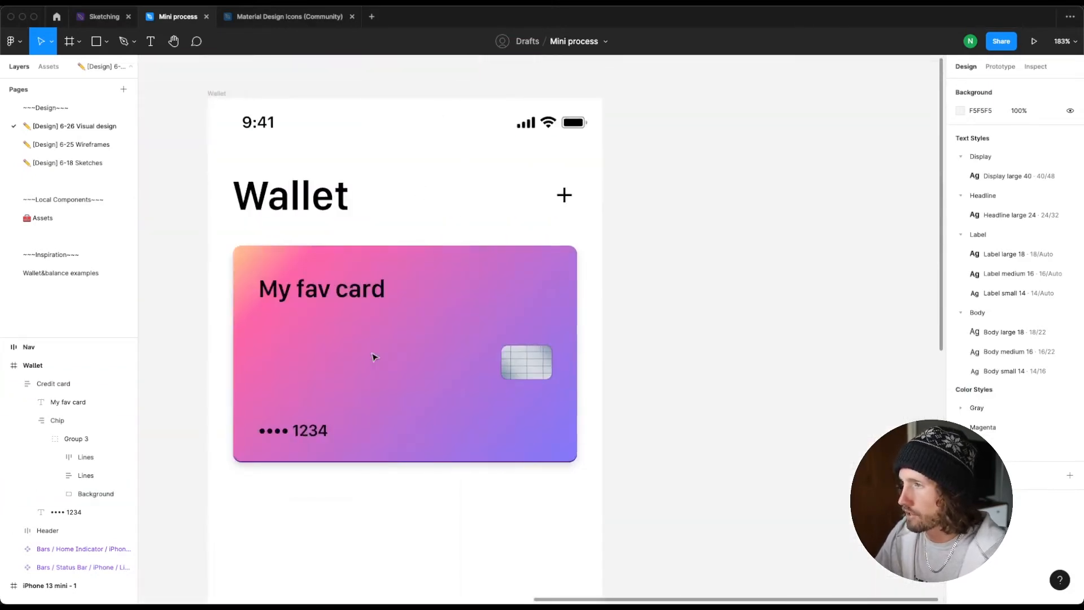
{"action": "scroll", "coordinate": [372, 355], "scroll_direction": "left", "scroll_amount": 2}
{"action": "key", "text": "shift+0"}
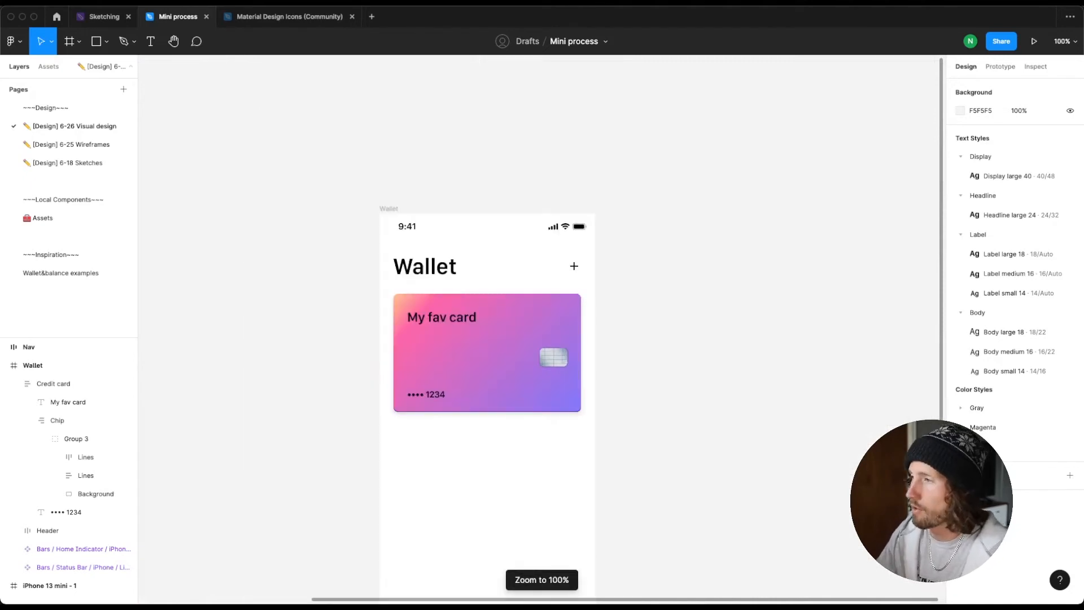
{"action": "scroll", "coordinate": [527, 334], "scroll_direction": "down", "scroll_amount": 2}
{"action": "scroll", "coordinate": [527, 334], "scroll_direction": "left", "scroll_amount": 4}
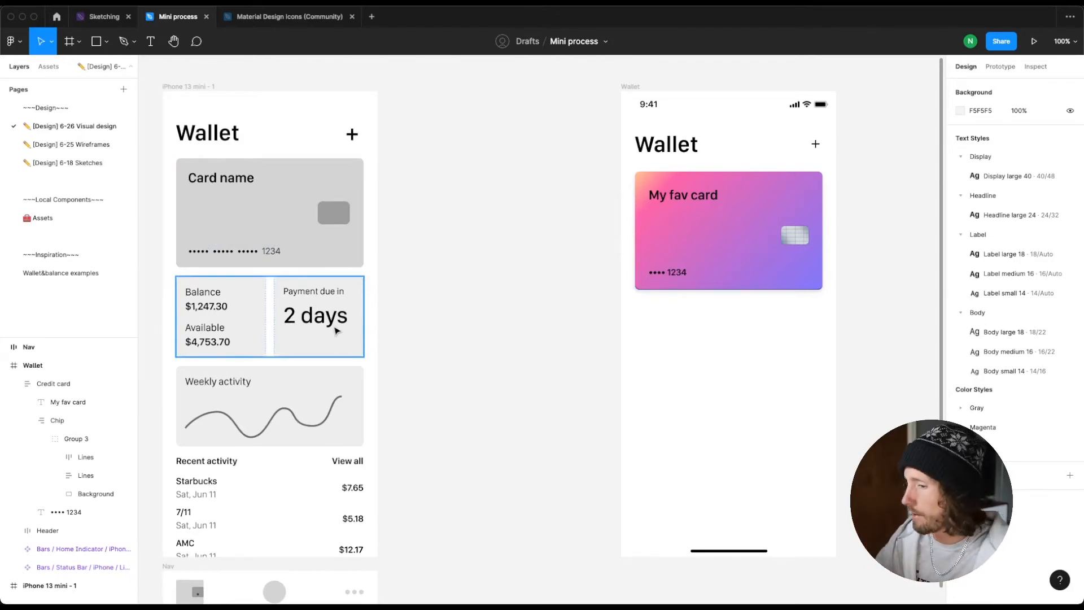
{"action": "left_click", "coordinate": [631, 88]}
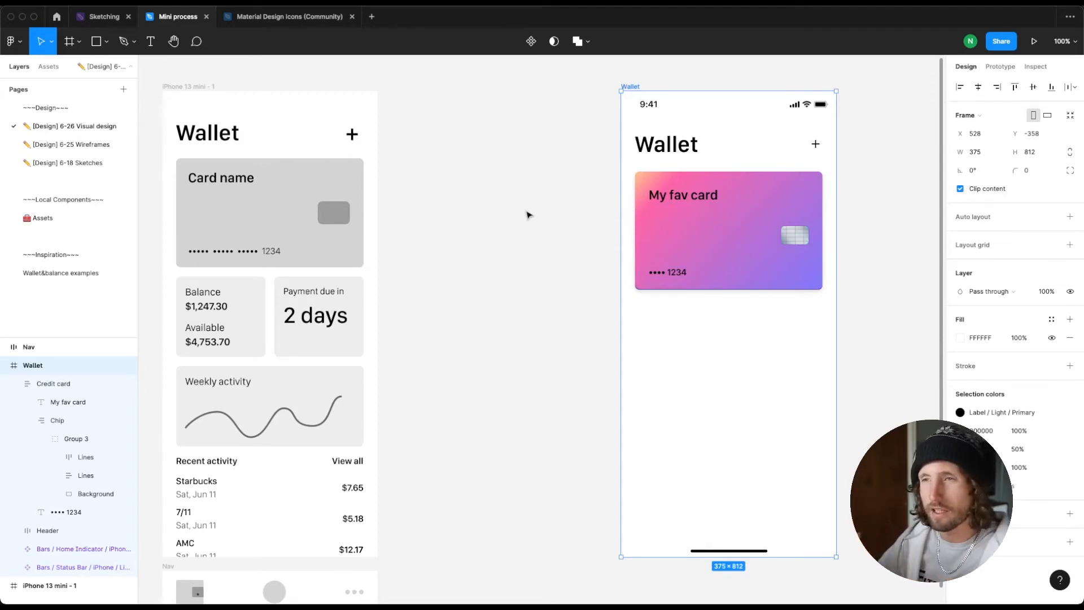
{"action": "left_click", "coordinate": [961, 338]}
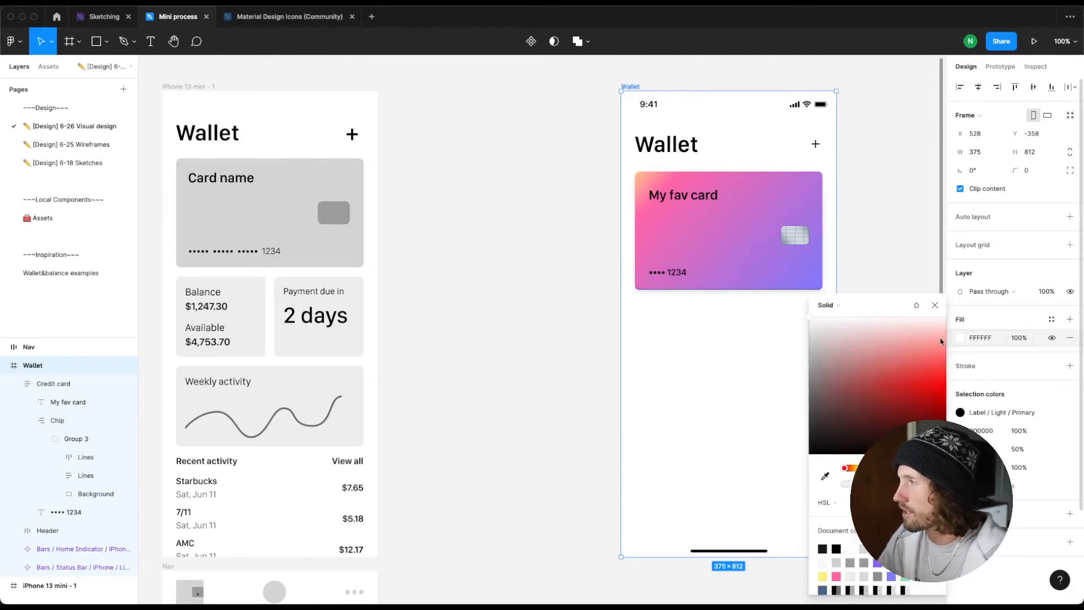
{"action": "left_click", "coordinate": [833, 310]}
{"action": "left_click", "coordinate": [833, 315]}
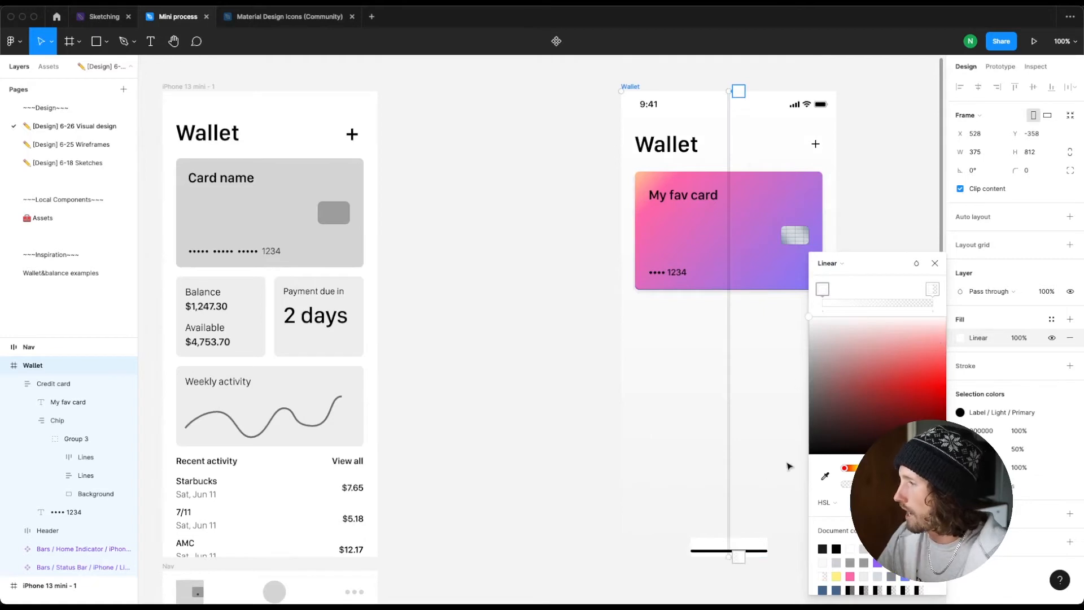
Step: Make the end stop of the Wallet frame's gradient fully opaque and darken it to a very light gray
{"action": "left_click", "coordinate": [933, 291]}
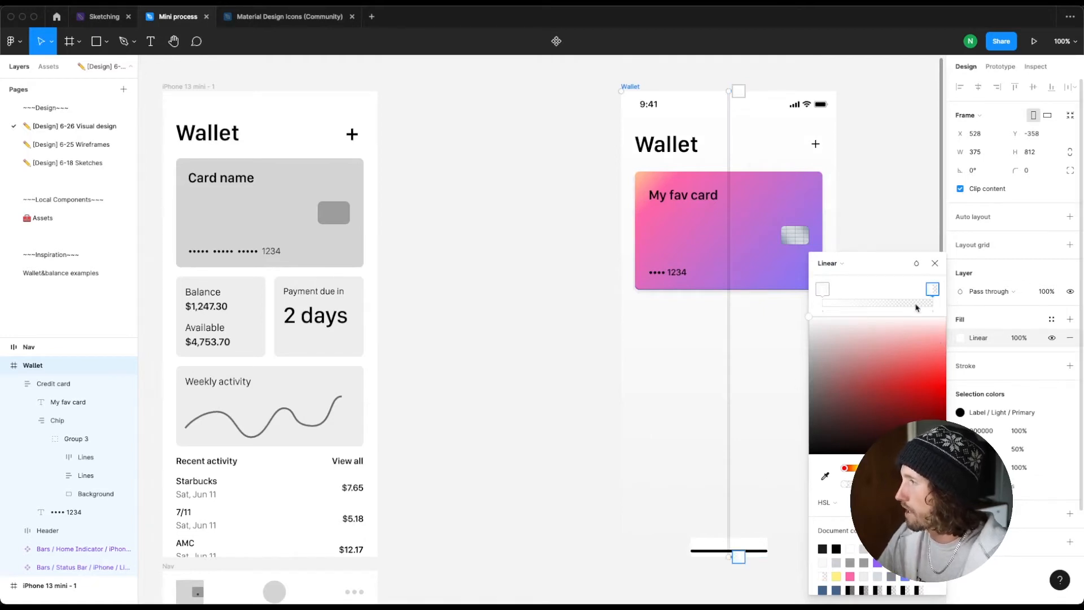
{"action": "key", "text": "Return"}
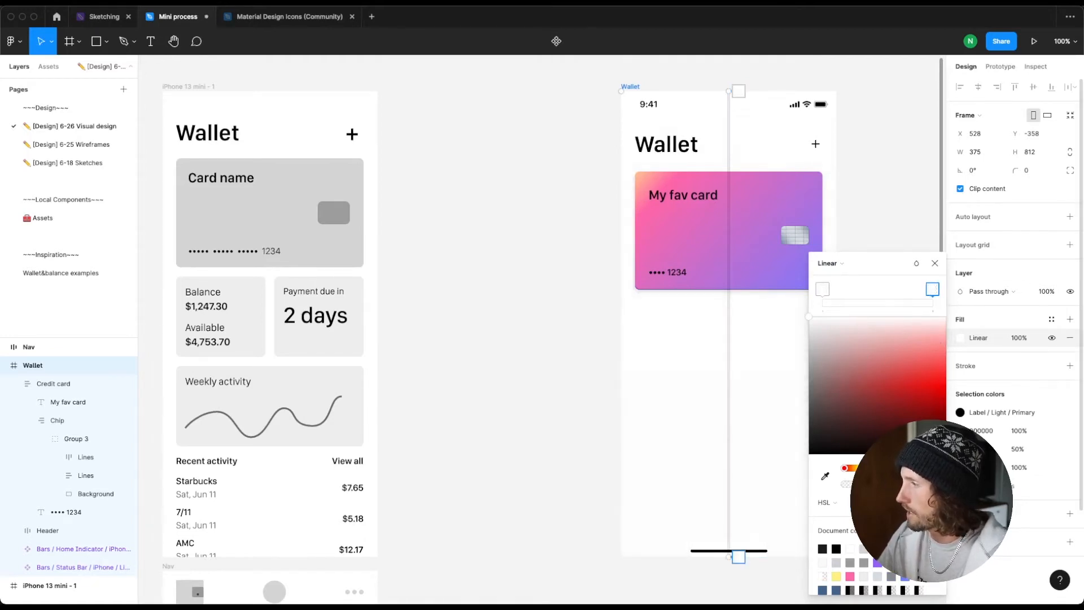
{"action": "left_click", "coordinate": [806, 327]}
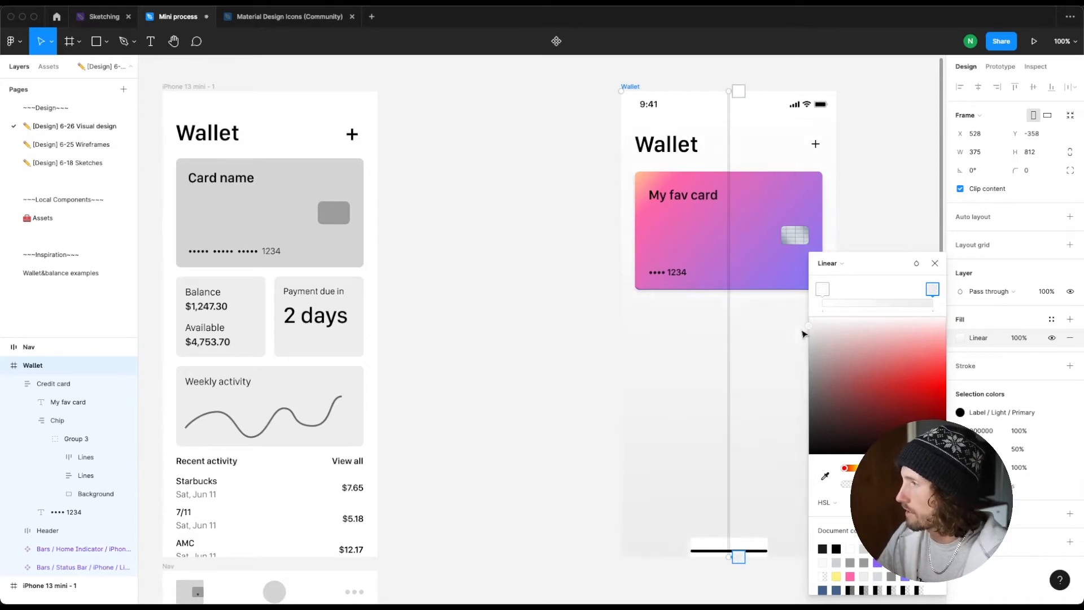
{"action": "left_click_drag", "start_coordinate": [801, 330], "coordinate": [800, 330]}
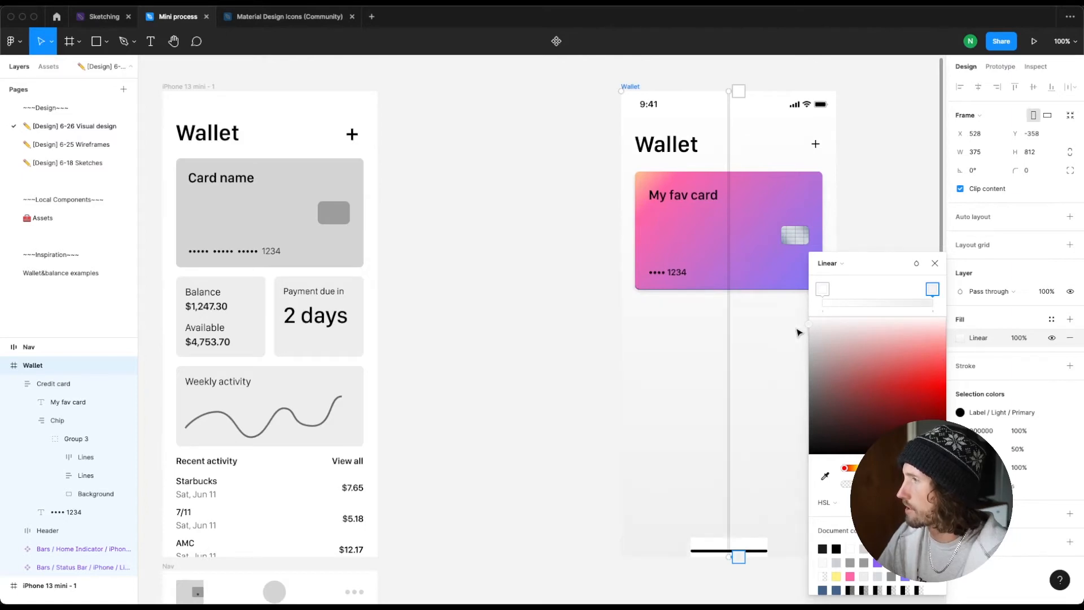
Step: Lower the gradient's start to the Wallet heading's height and tint its end stop a cool gray, HSL 212, 4, 94
{"action": "left_click_drag", "start_coordinate": [728, 91], "coordinate": [725, 145]}
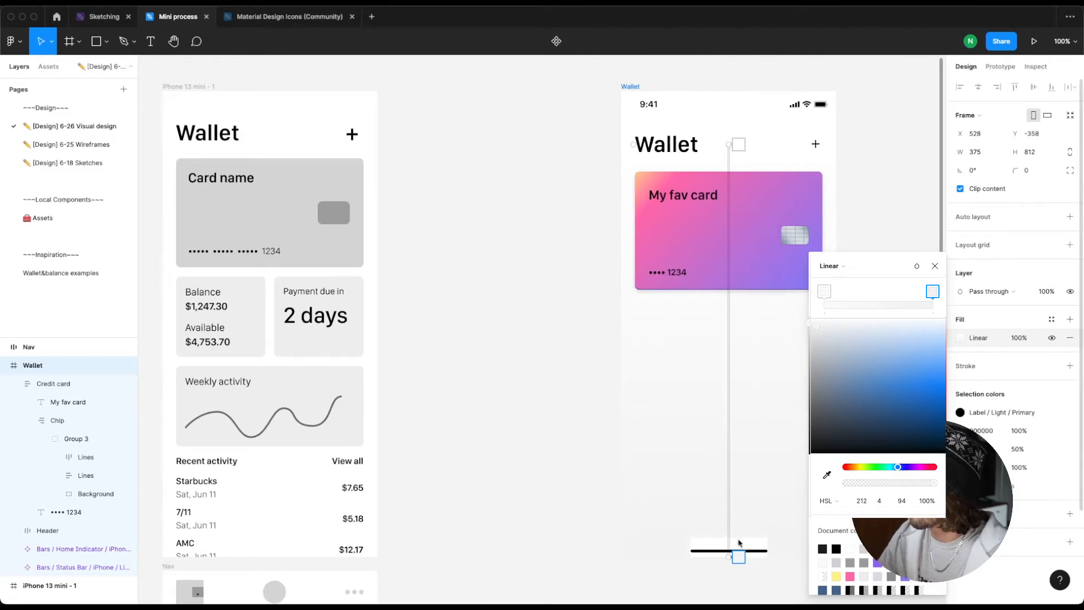
{"action": "key", "text": "Escape"}
{"action": "key", "text": "Escape"}
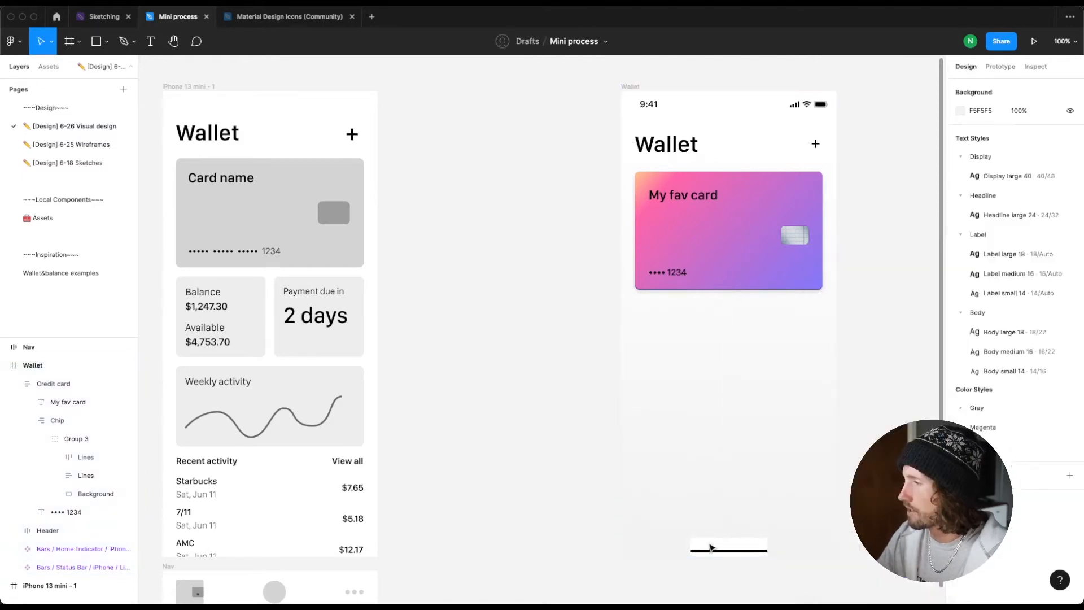
Step: Hide the white fill of the home indicator at the base of the Wallet frame
{"action": "left_click", "coordinate": [711, 548]}
{"action": "scroll", "coordinate": [710, 548], "scroll_direction": "down", "scroll_amount": 2}
{"action": "scroll", "coordinate": [710, 548], "scroll_direction": "right", "scroll_amount": 2}
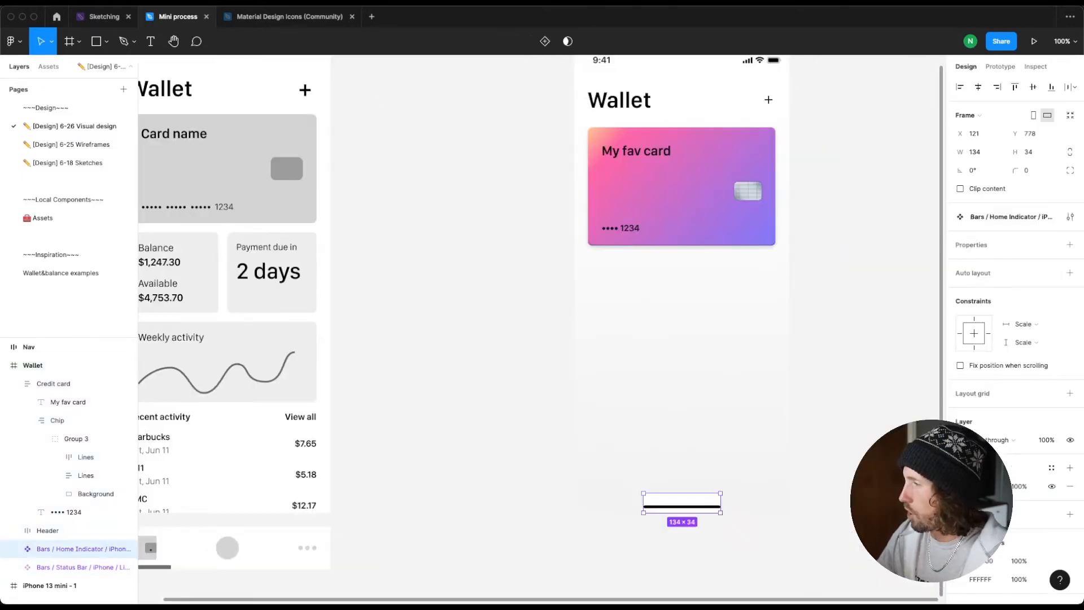
{"action": "left_click", "coordinate": [1051, 486]}
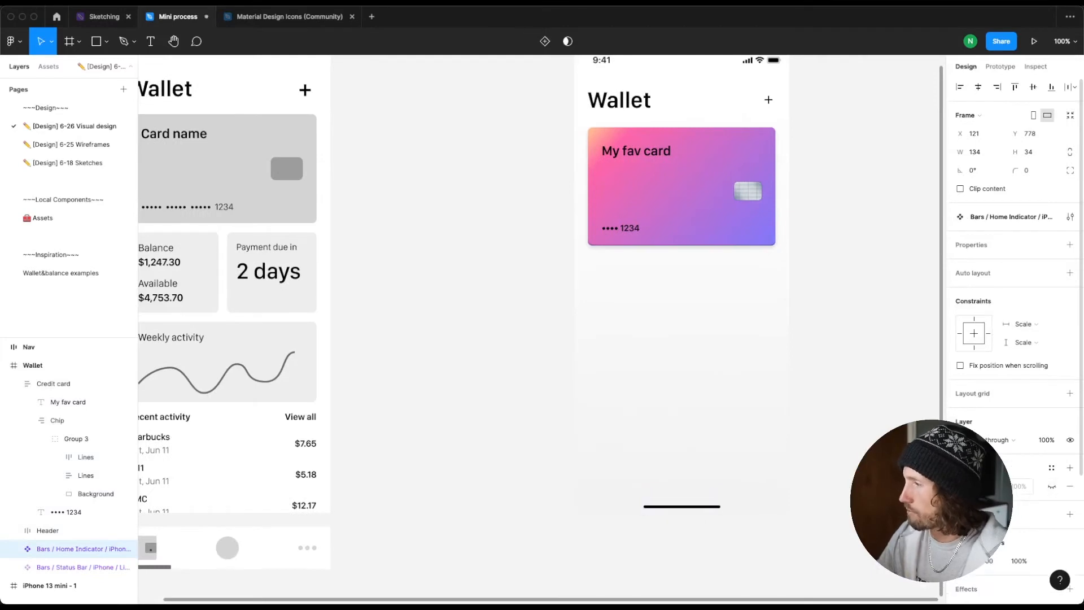
{"action": "left_click", "coordinate": [513, 373]}
{"action": "scroll", "coordinate": [513, 373], "scroll_direction": "down", "scroll_amount": 2}
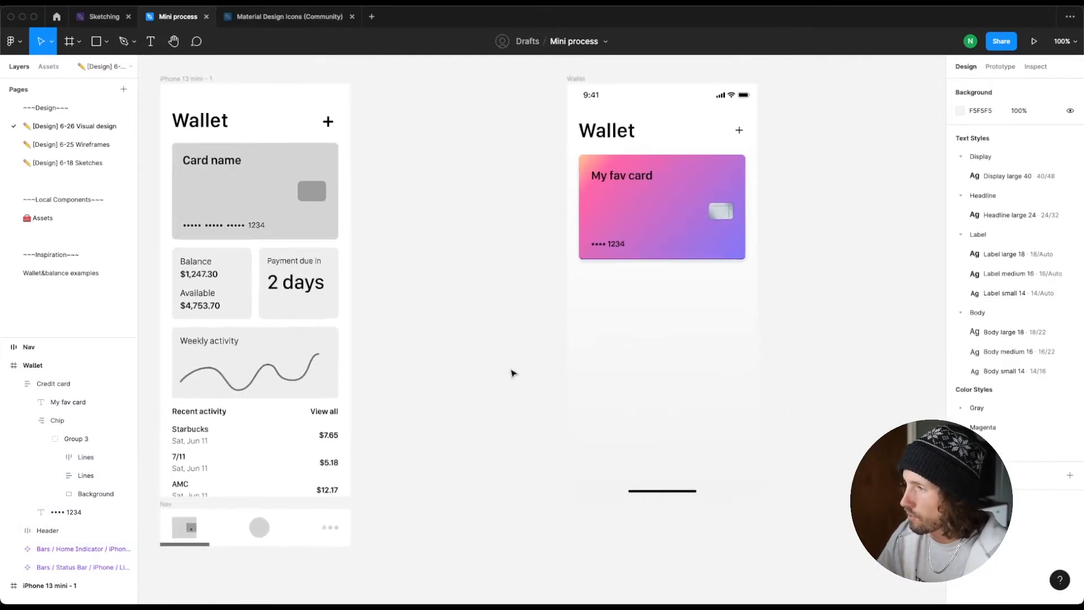
Step: Set the canvas background colour to E5E5E5
{"action": "scroll", "coordinate": [511, 373], "scroll_direction": "up", "scroll_amount": 1}
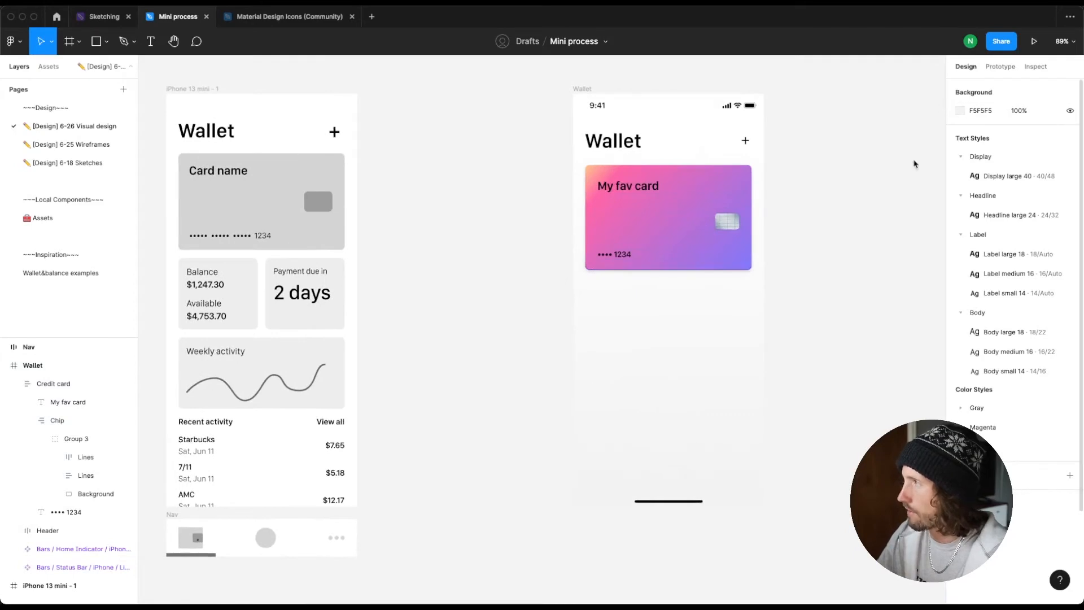
{"action": "left_click", "coordinate": [960, 110]}
{"action": "left_click", "coordinate": [808, 135]}
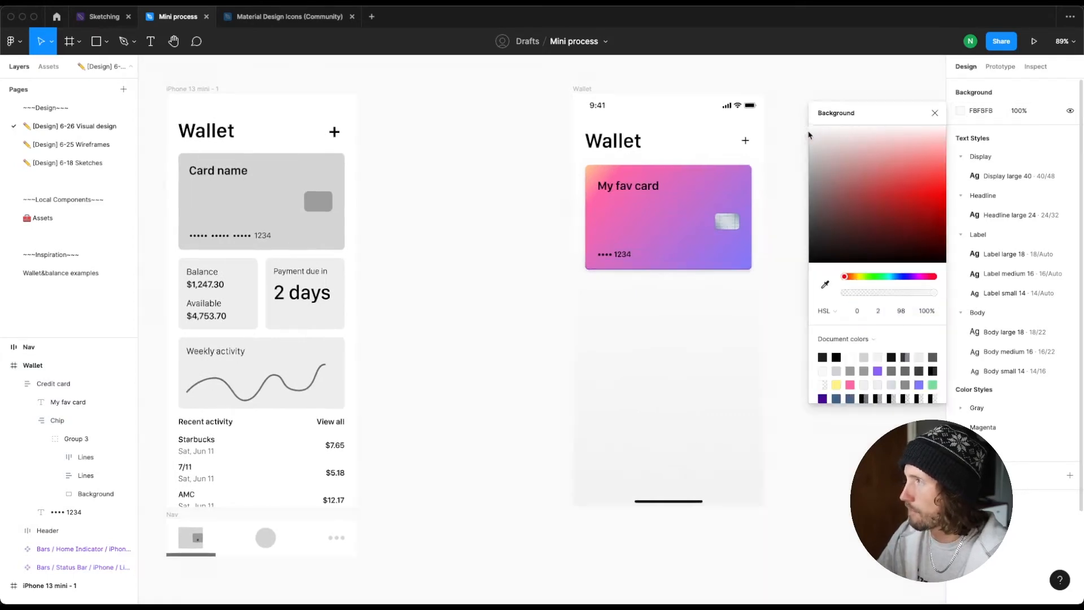
{"action": "left_click_drag", "start_coordinate": [809, 136], "coordinate": [797, 147]}
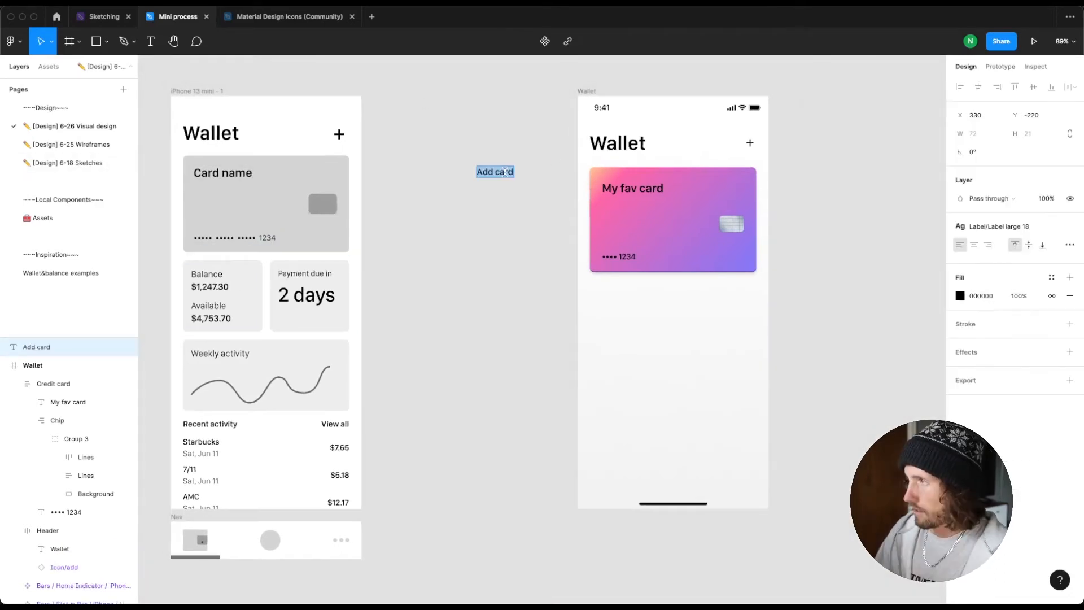
Step: Replace the text of the loose text layer between the two frames with "Add card" and apply the Label large 18 style
{"action": "key", "text": "BackSpace"}
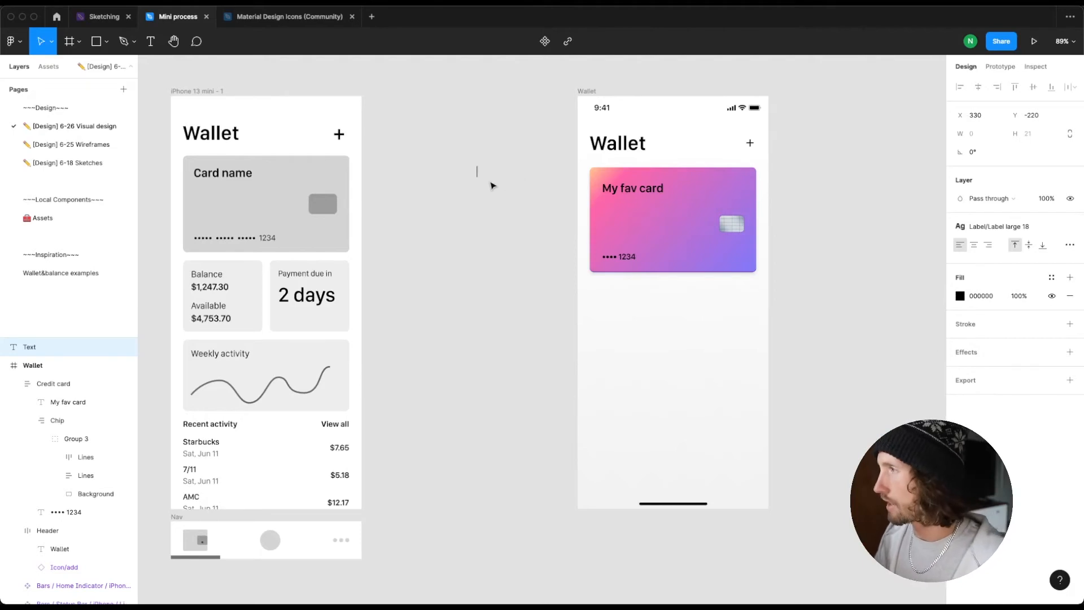
{"action": "type", "text": "Add card"}
{"action": "key", "text": "Escape"}
{"action": "key", "text": "Escape"}
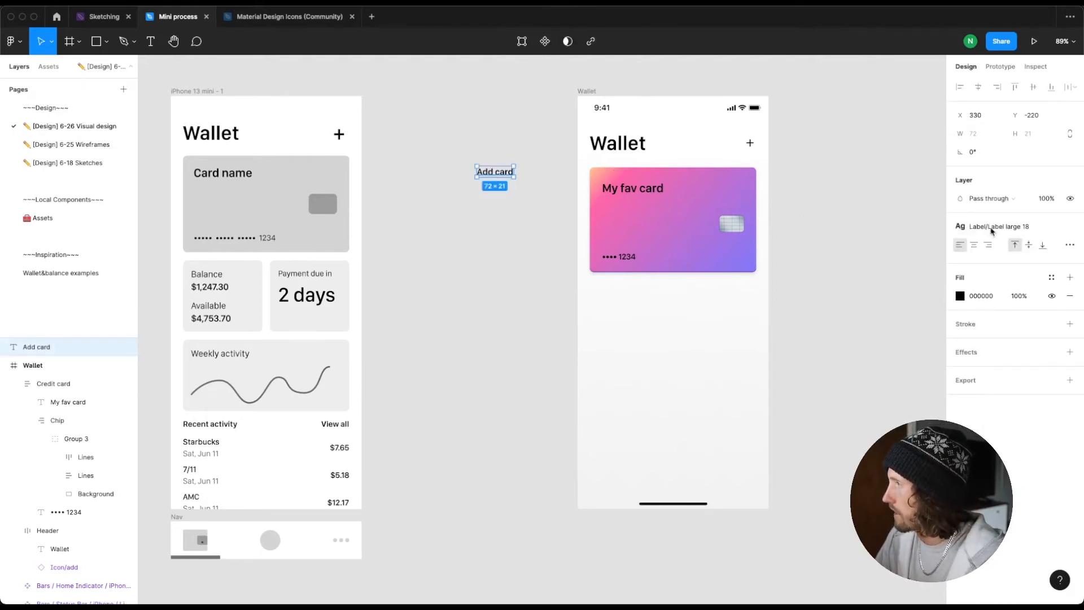
{"action": "left_click", "coordinate": [1025, 230]}
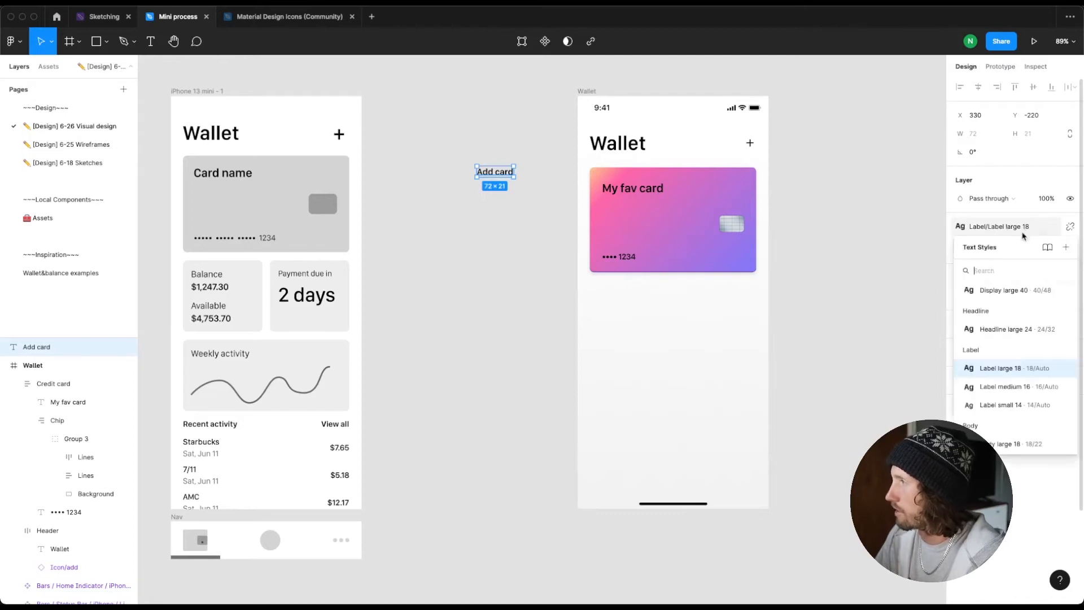
{"action": "left_click", "coordinate": [1021, 367]}
Step: Move the "Add card" text into the Wallet header and combine it with the plus icon in an auto layout with 4 spacing
{"action": "left_click_drag", "start_coordinate": [502, 175], "coordinate": [678, 148]}
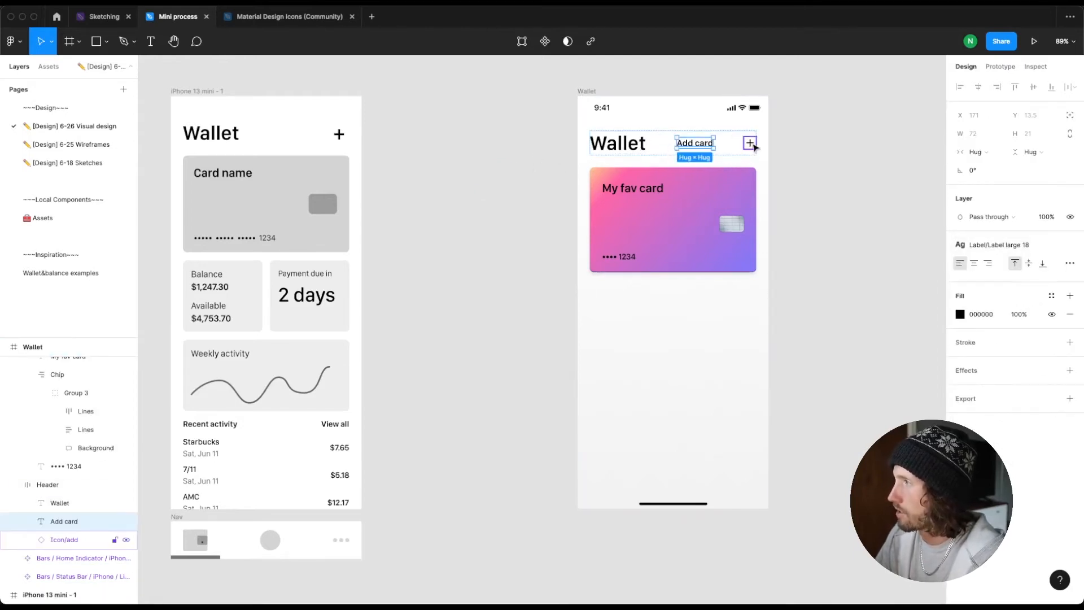
{"action": "left_click", "coordinate": [750, 143], "text": "shift"}
{"action": "key", "text": "shift+a"}
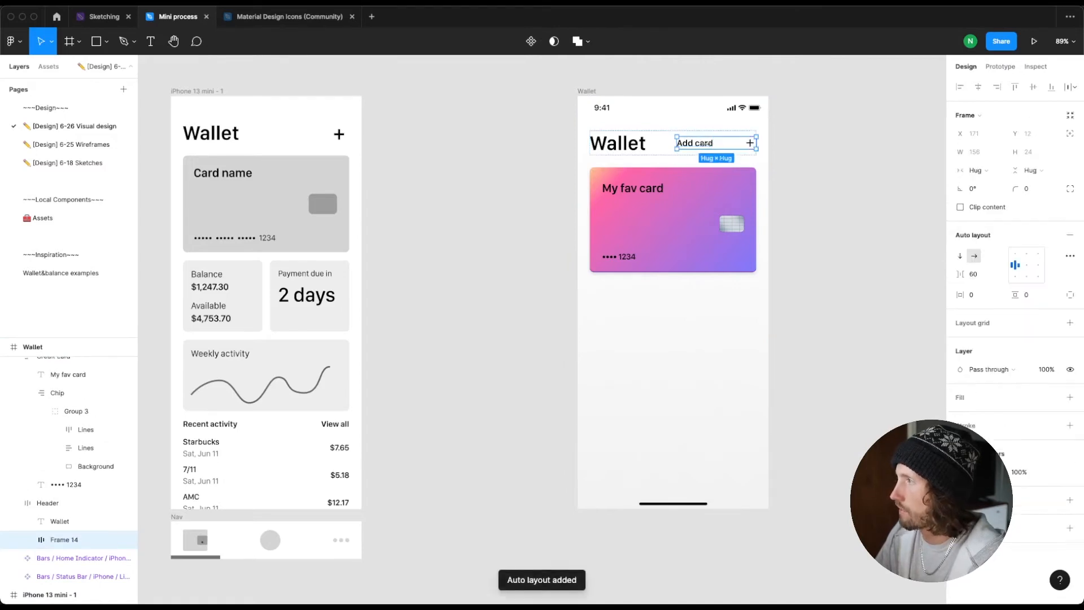
{"action": "left_click", "coordinate": [989, 274]}
{"action": "type", "text": "4"}
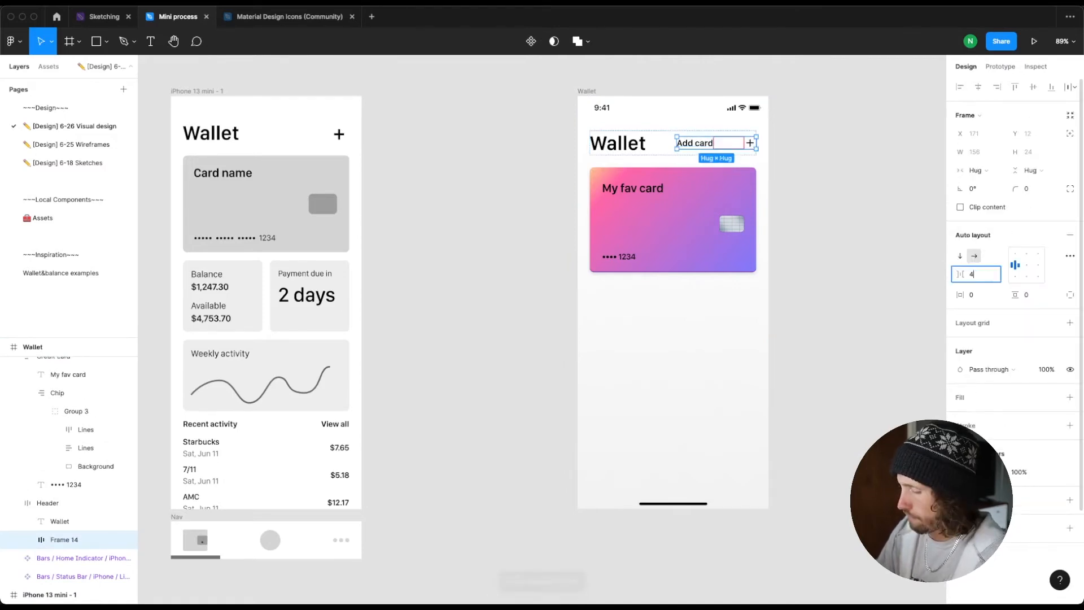
{"action": "key", "text": "Return"}
Step: Reorder the header's auto layout so the "Add card" text comes after the plus icon
{"action": "double_click", "coordinate": [736, 149]}
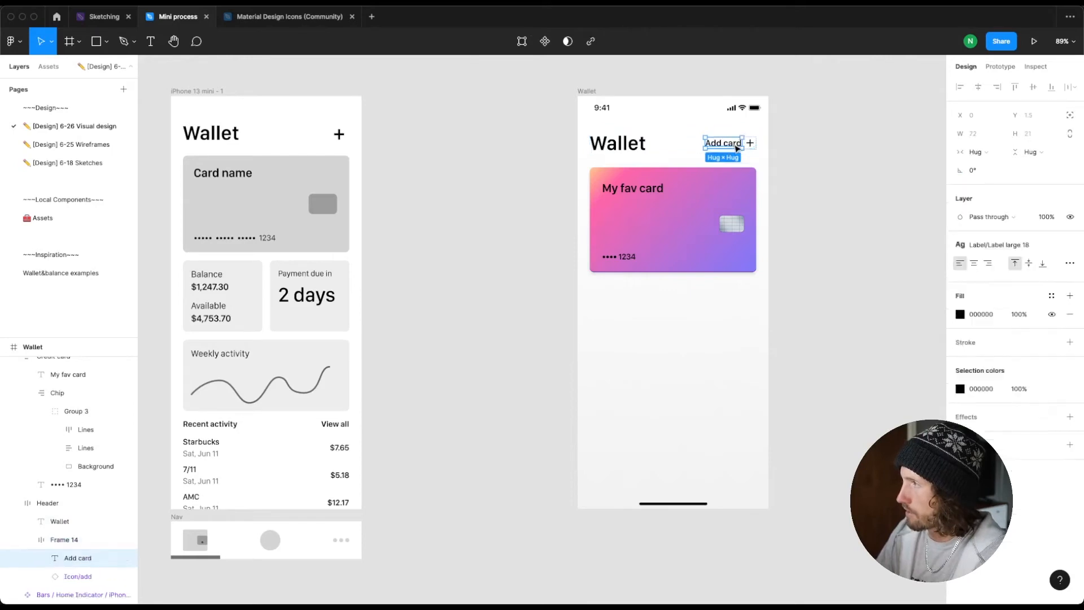
{"action": "key", "text": "Right"}
{"action": "left_click", "coordinate": [789, 151]}
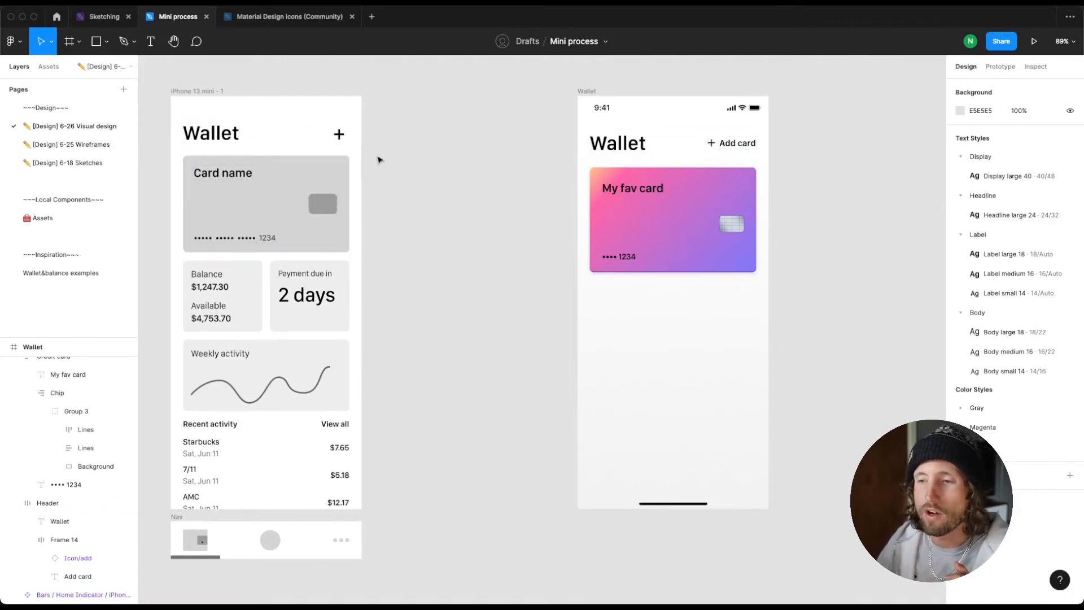
Step: Add a "Balance" text below the gradient credit card, with a copy beneath it reading "$1,247.30"
{"action": "scroll", "coordinate": [354, 149], "scroll_direction": "left", "scroll_amount": 2}
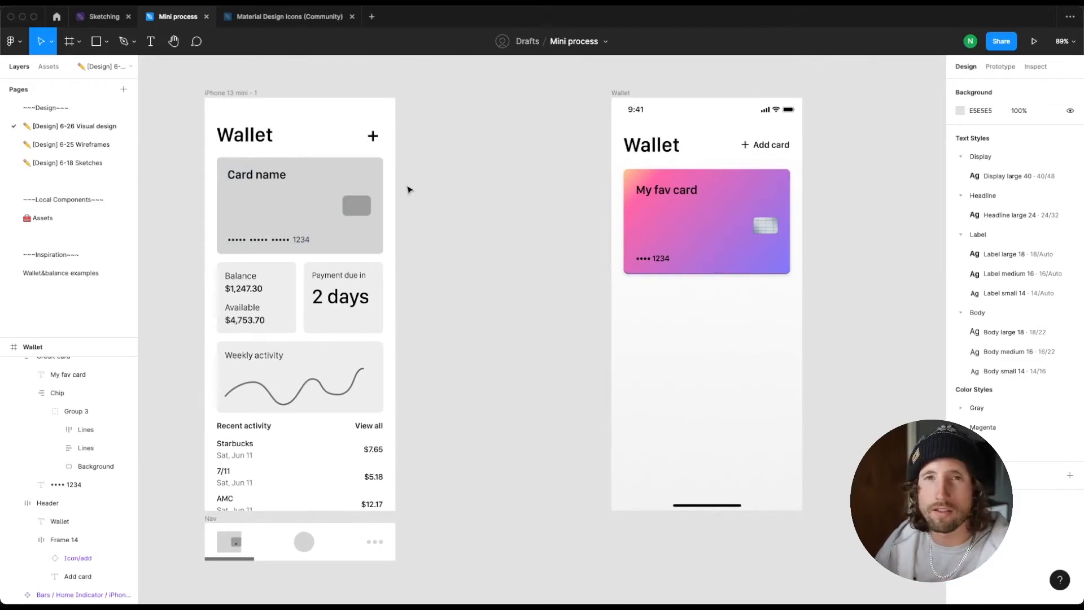
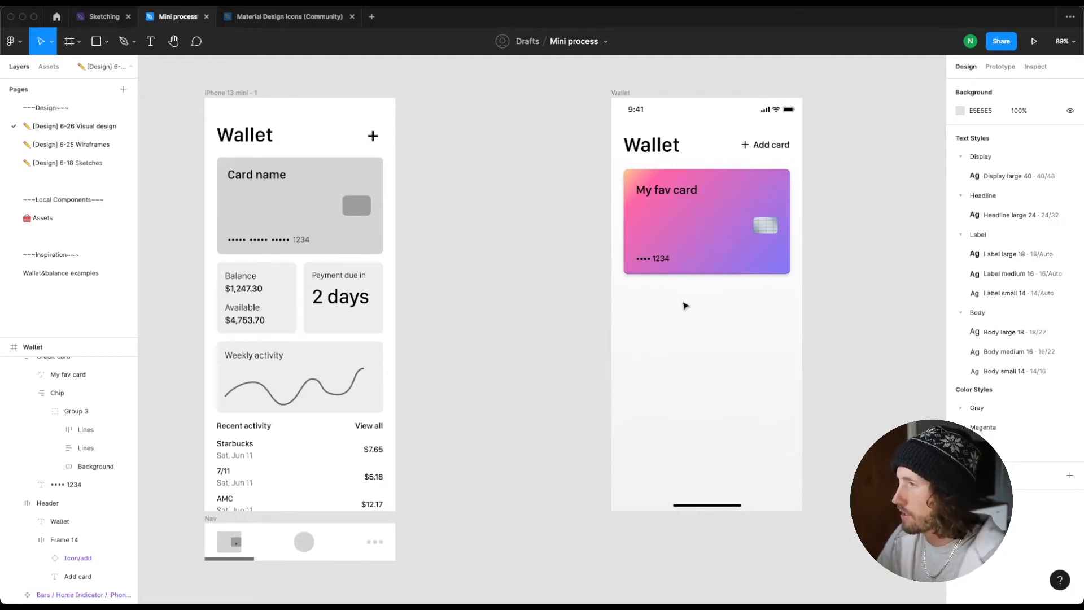
{"action": "key", "text": "r"}
{"action": "key", "text": "t"}
{"action": "left_click_drag", "start_coordinate": [631, 293], "coordinate": [686, 318]}
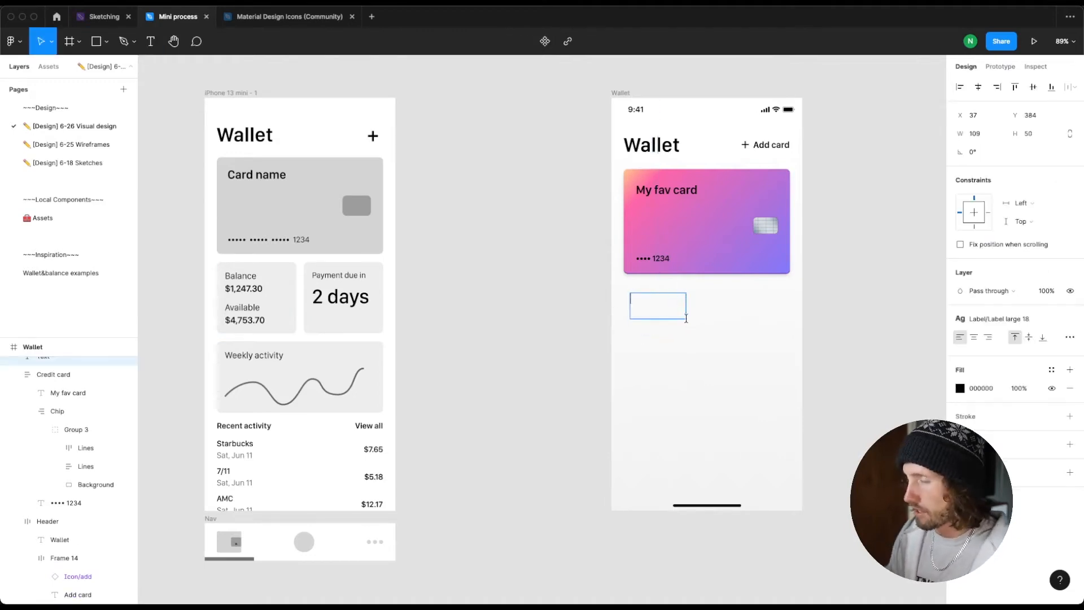
{"action": "type", "text": "Ba;am"}
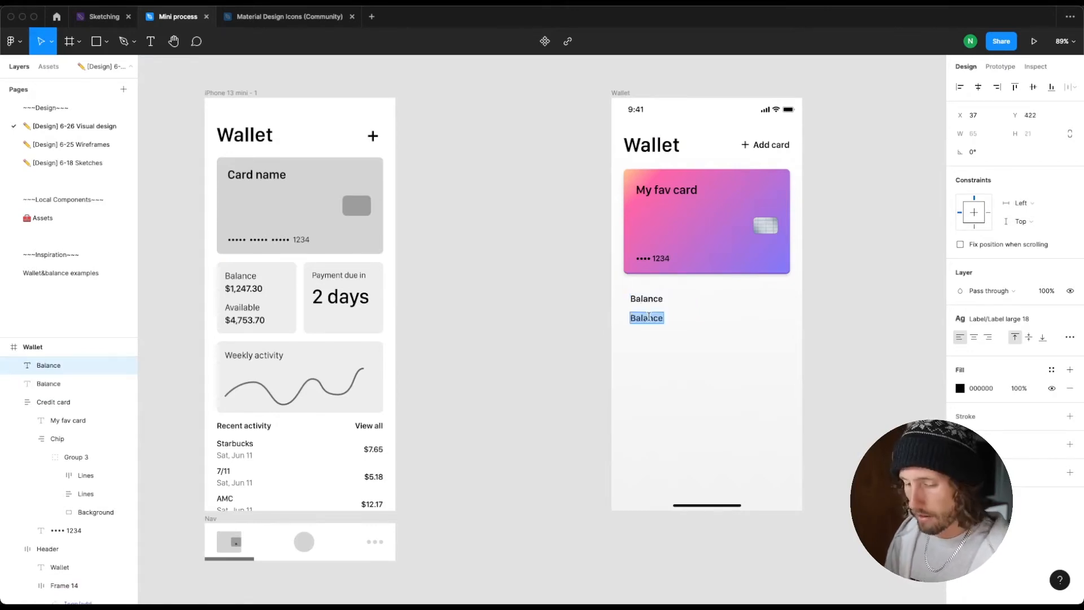
{"action": "type", "text": "$1,247.30"}
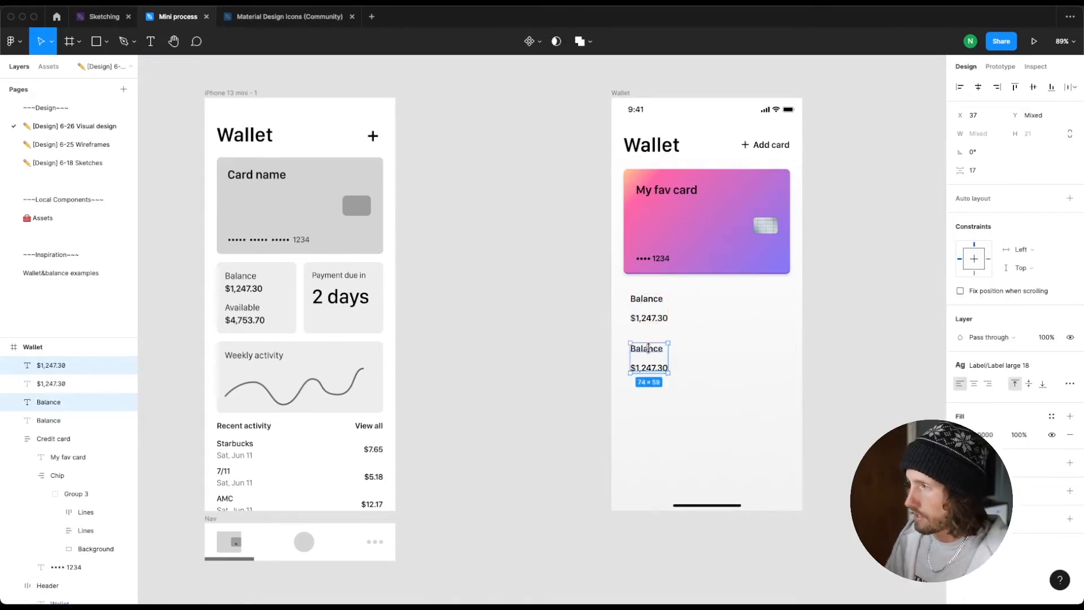
Step: Change the duplicated pair of texts below the balance to "Available" and "$4,7530.70"
{"action": "double_click", "coordinate": [647, 349]}
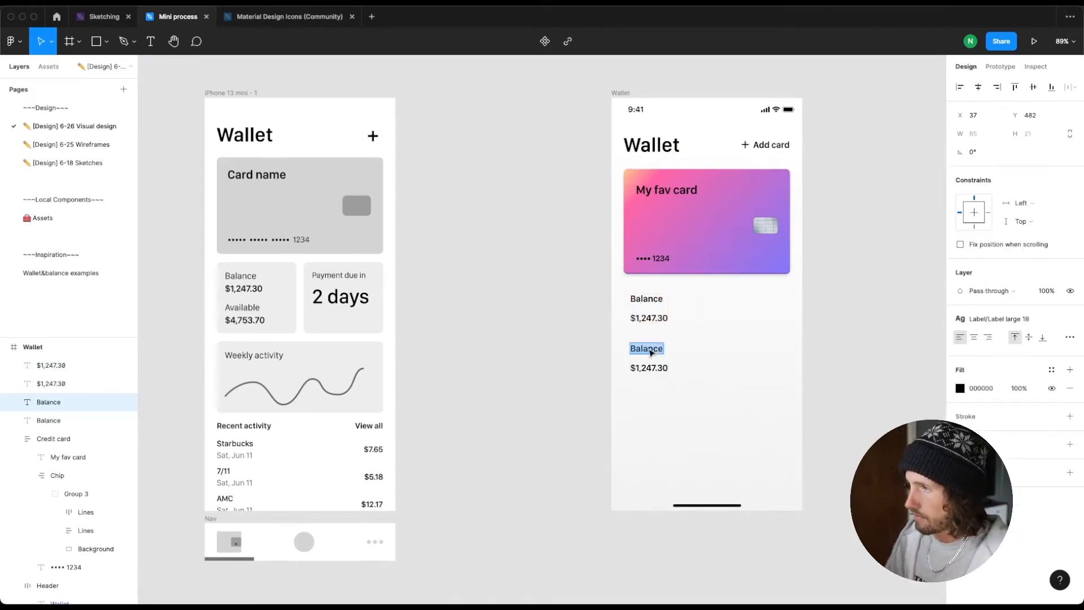
{"action": "type", "text": "Available"}
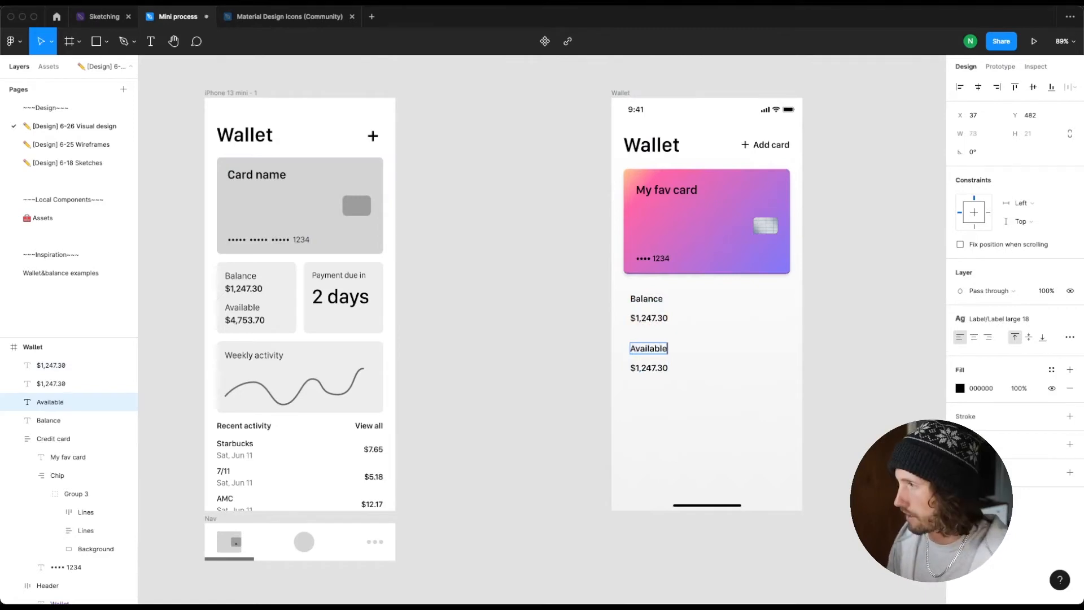
{"action": "double_click", "coordinate": [662, 368]}
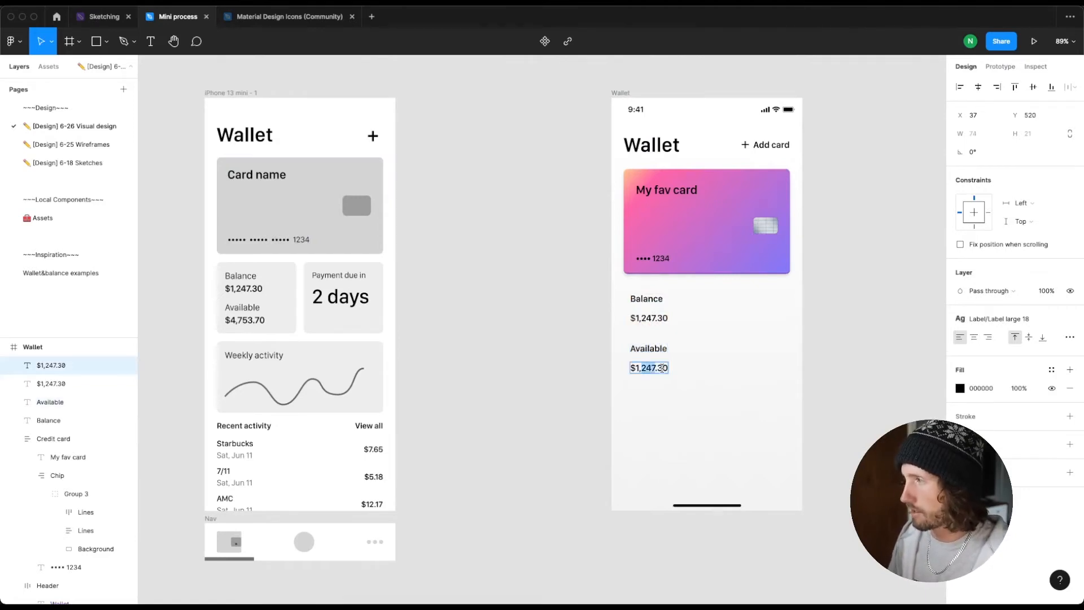
{"action": "left_click", "coordinate": [641, 367]}
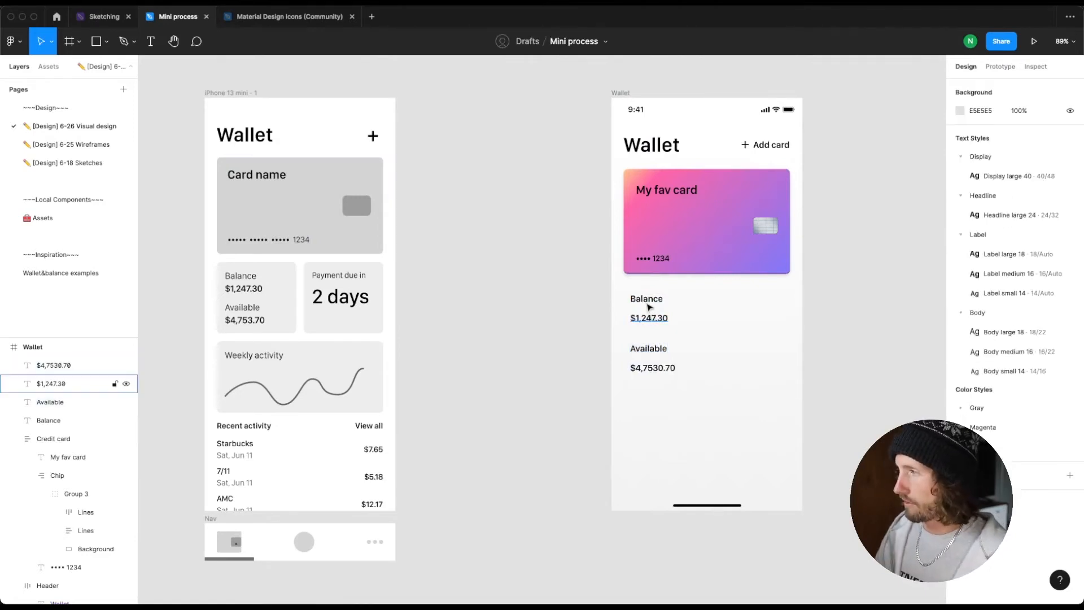
Step: Combine the Balance label and its amount in a vertical auto layout with 4 spacing
{"action": "left_click", "coordinate": [649, 314]}
{"action": "left_click", "coordinate": [650, 306], "text": "shift"}
{"action": "key", "text": "shift+a"}
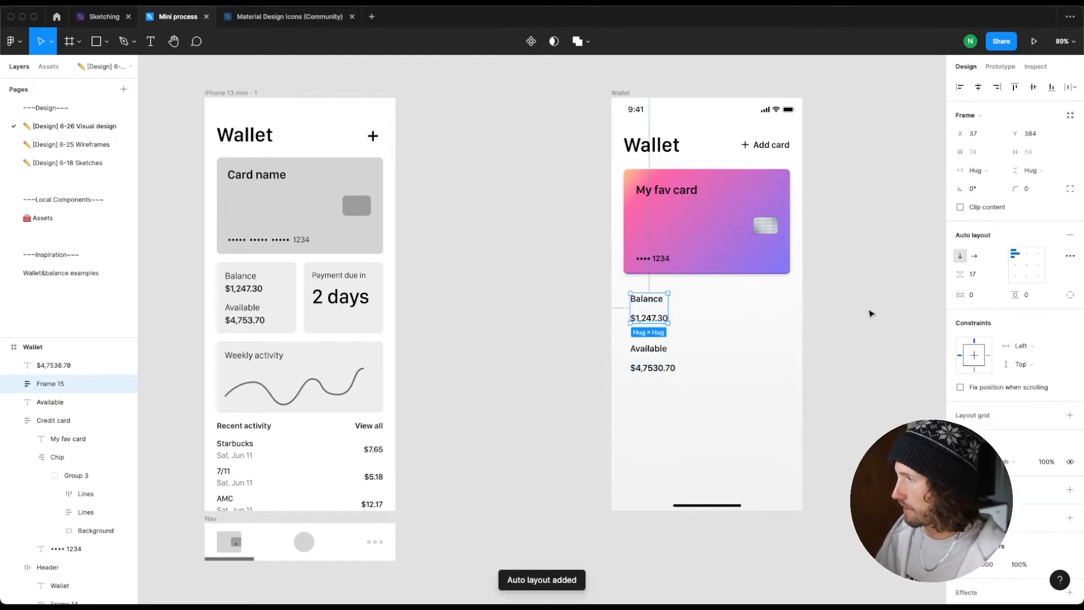
{"action": "left_click", "coordinate": [982, 276]}
{"action": "type", "text": "4"}
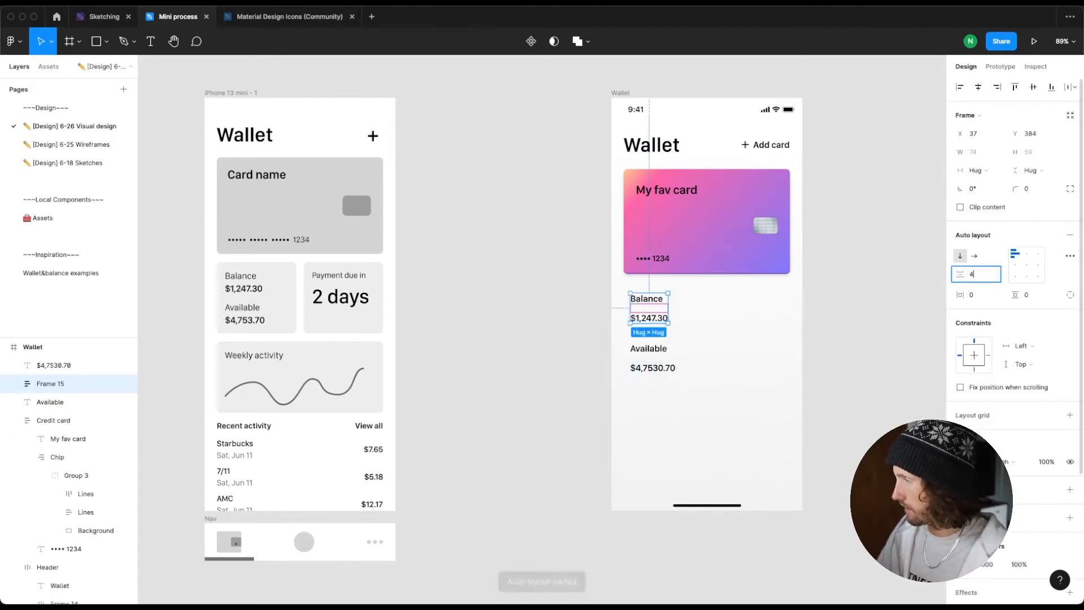
{"action": "key", "text": "Return"}
Step: Combine the Available label and its amount in a vertical auto layout with 4 spacing
{"action": "left_click", "coordinate": [658, 359]}
{"action": "left_click", "coordinate": [661, 356]}
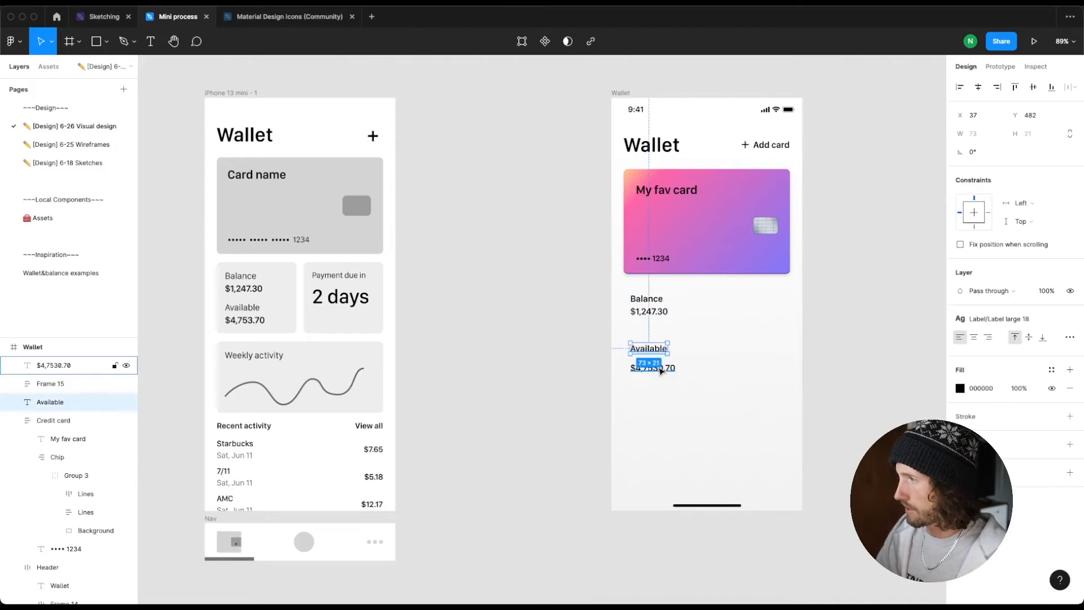
{"action": "left_click", "coordinate": [652, 367], "text": "shift"}
{"action": "key", "text": "shift+a"}
{"action": "left_click", "coordinate": [983, 276]}
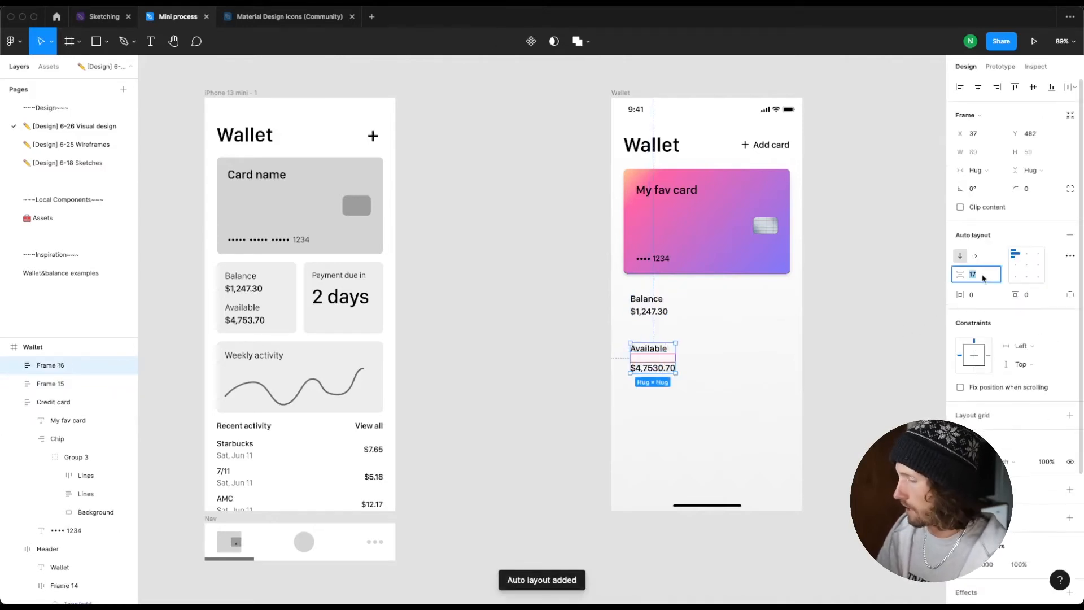
{"action": "type", "text": "4"}
{"action": "key", "text": "Return"}
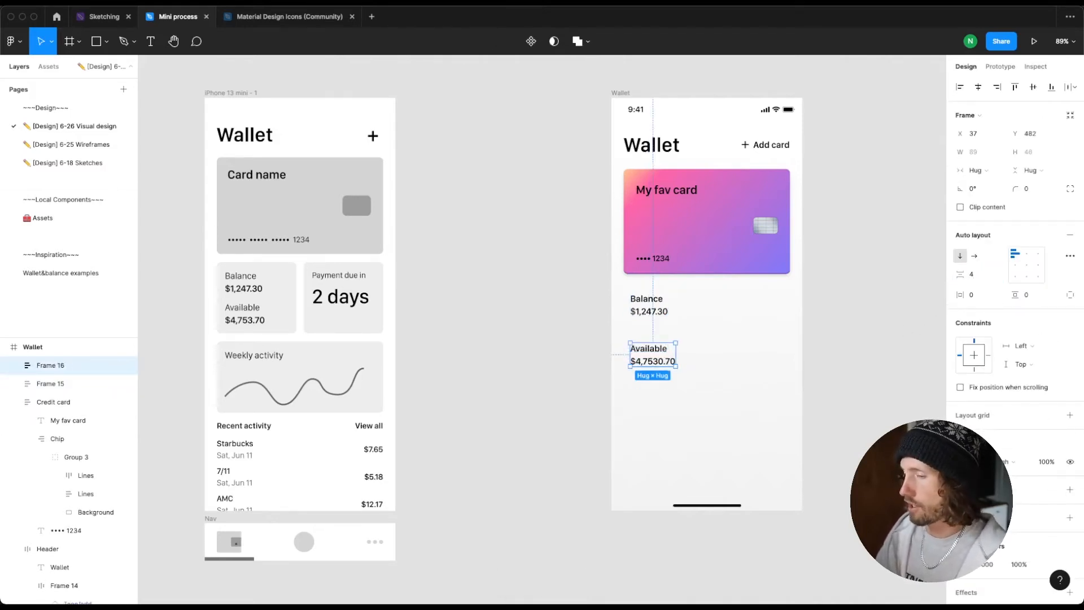
Step: Rename the two new auto layout frames "Available" and "Balance" after the labels they contain
{"action": "scroll", "coordinate": [647, 361], "scroll_direction": "left", "scroll_amount": 2}
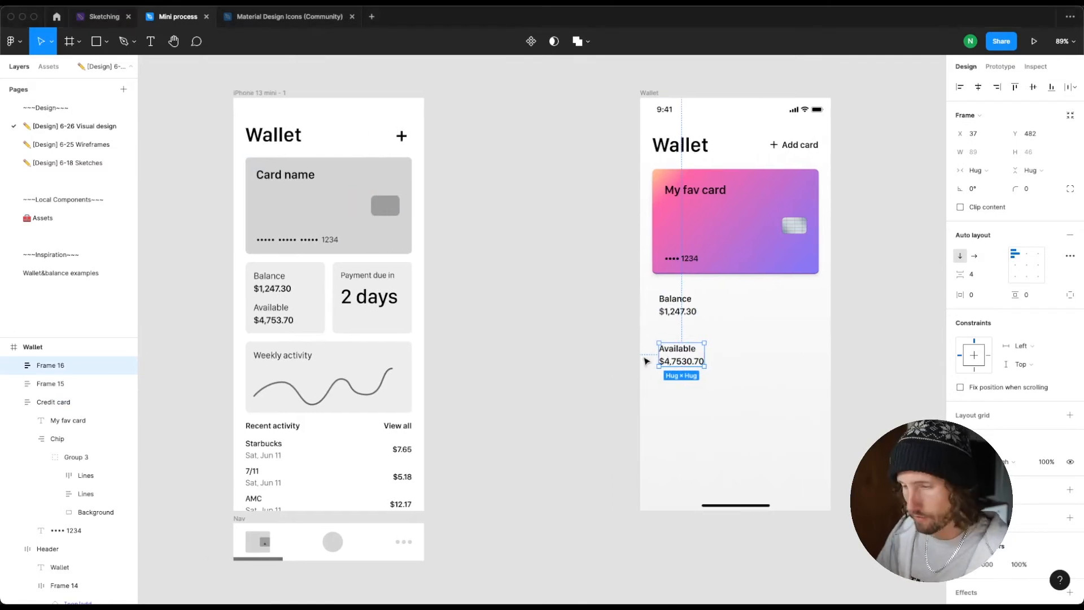
{"action": "key", "text": "super+r"}
{"action": "type", "text": "Available"}
{"action": "key", "text": "Return"}
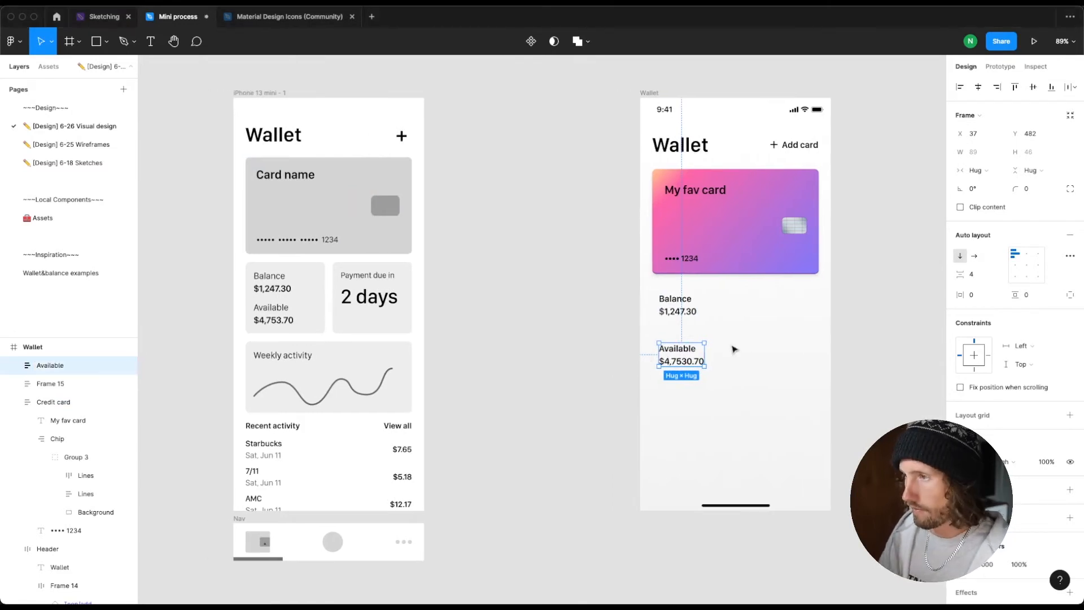
{"action": "left_click", "coordinate": [672, 308]}
{"action": "key", "text": "super+r"}
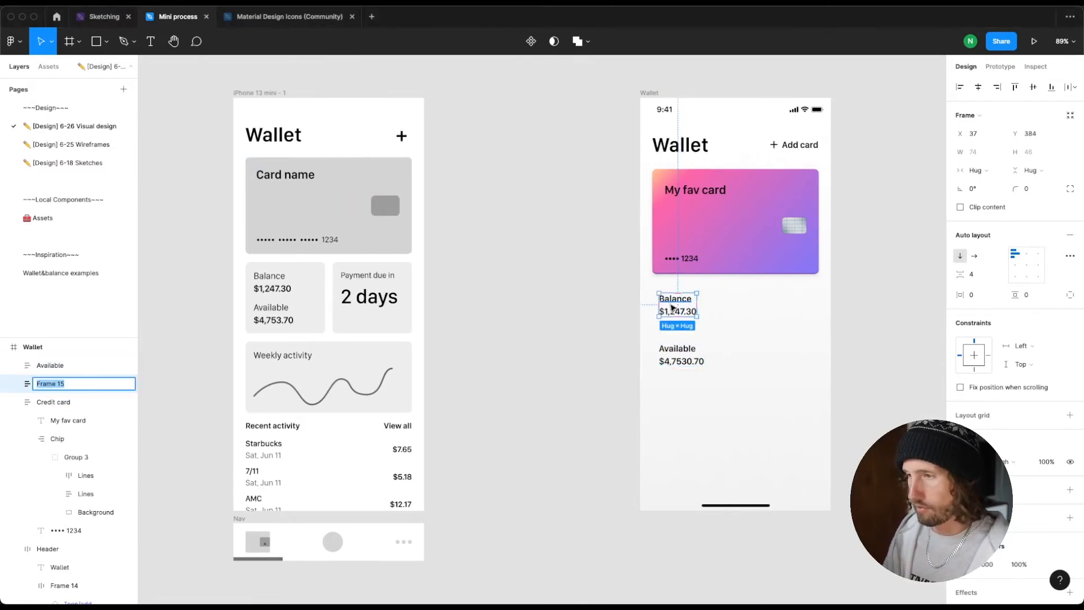
{"action": "type", "text": "Balance"}
{"action": "key", "text": "Return"}
Step: Wrap the Balance and Available frames in one auto layout frame named "Balance card"
{"action": "left_click", "coordinate": [672, 353], "text": "shift"}
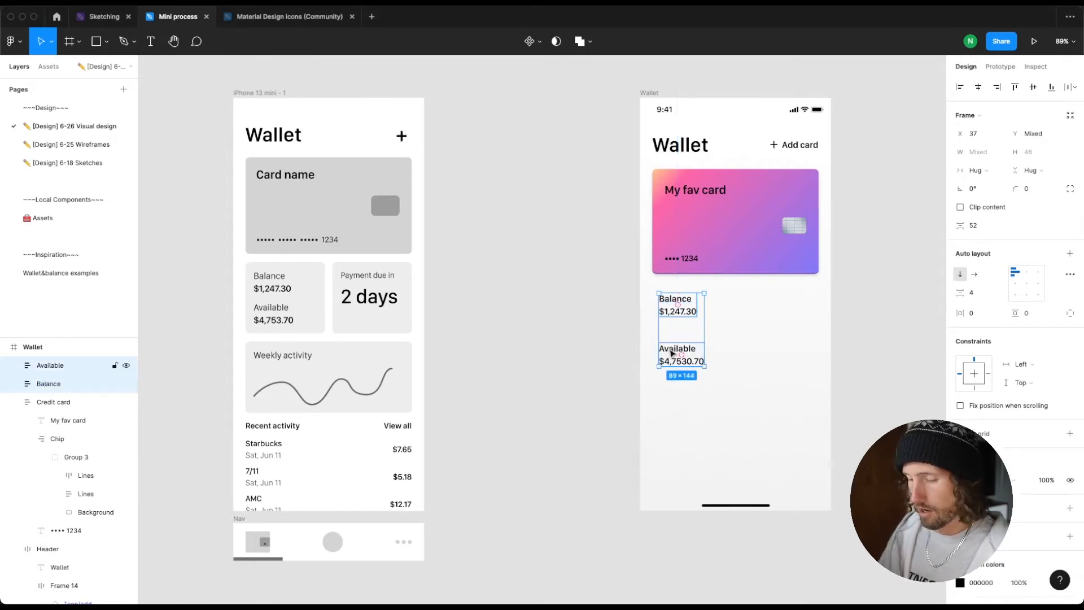
{"action": "key", "text": "shift+a"}
{"action": "key", "text": "super+r"}
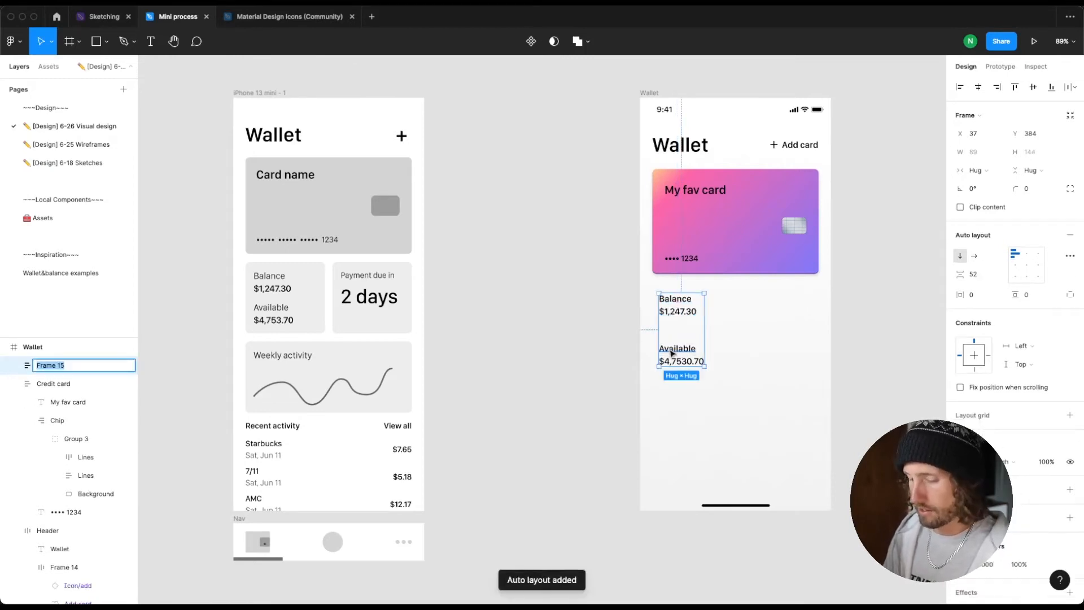
{"action": "type", "text": "Balance card"}
{"action": "key", "text": "Return"}
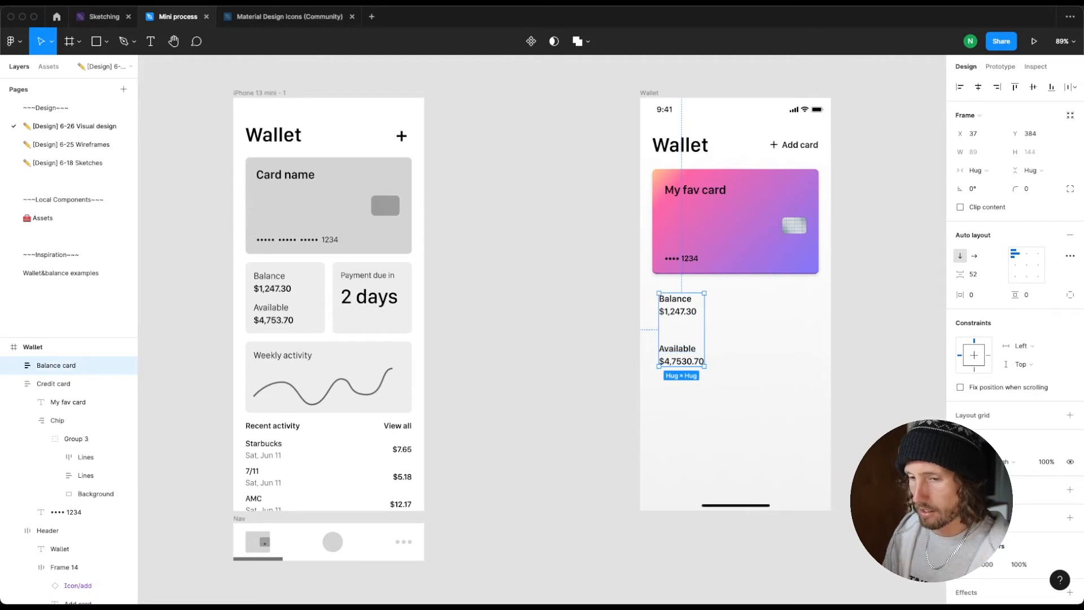
Step: Set the vertical spacing between items in the Balance card frame to 12
{"action": "left_click", "coordinate": [982, 277]}
{"action": "type", "text": "12"}
{"action": "key", "text": "Return"}
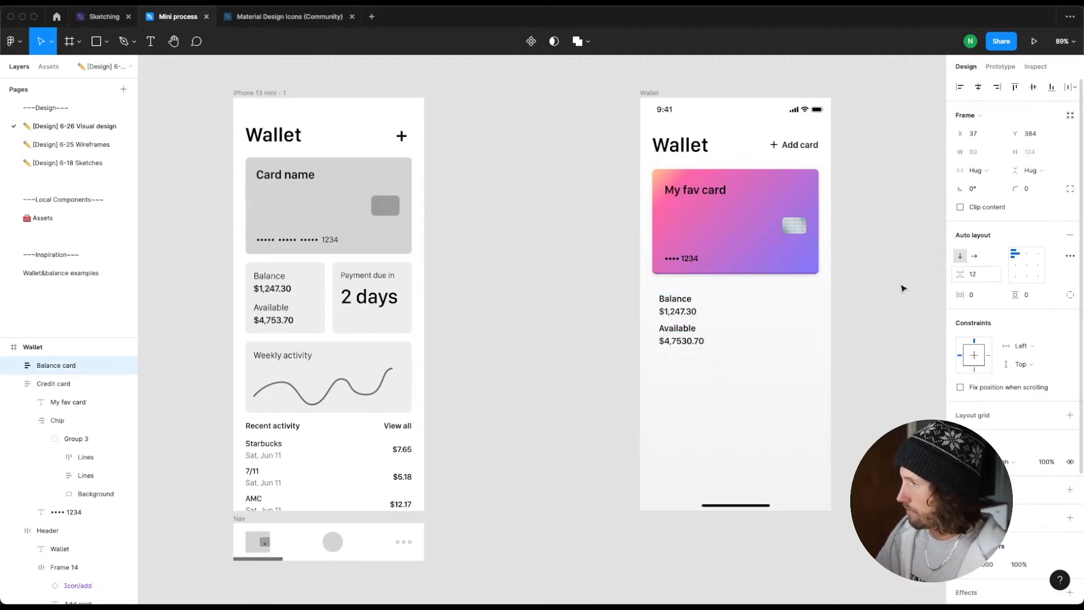
{"action": "left_click", "coordinate": [727, 326]}
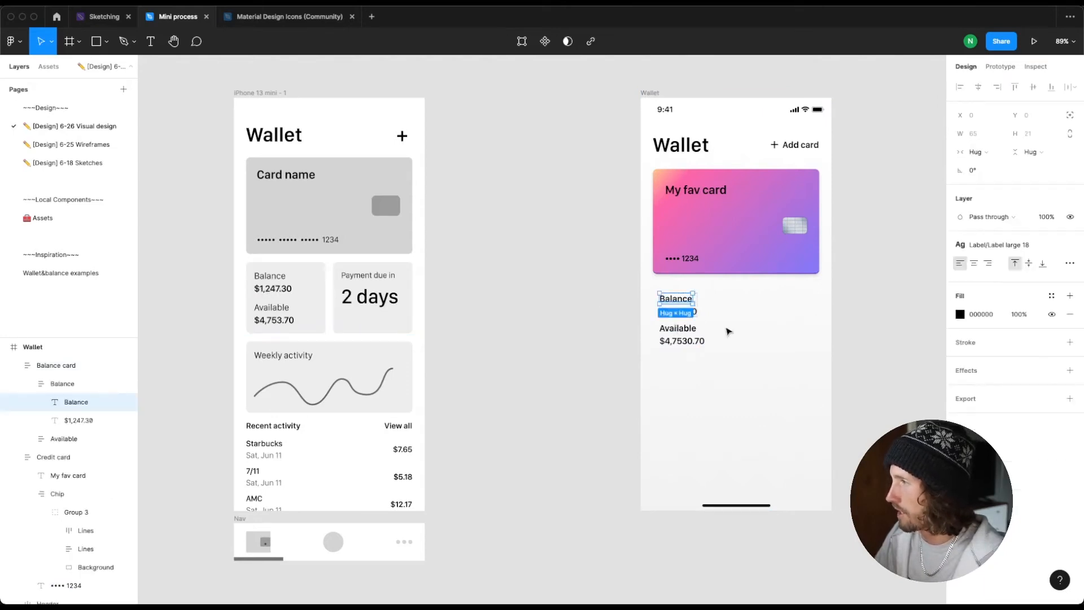
Step: Apply the Label small 14 text style to the "Balance" and "Available" labels
{"action": "left_click", "coordinate": [675, 299]}
{"action": "left_click", "coordinate": [677, 327], "text": "shift"}
{"action": "left_click", "coordinate": [1019, 245]}
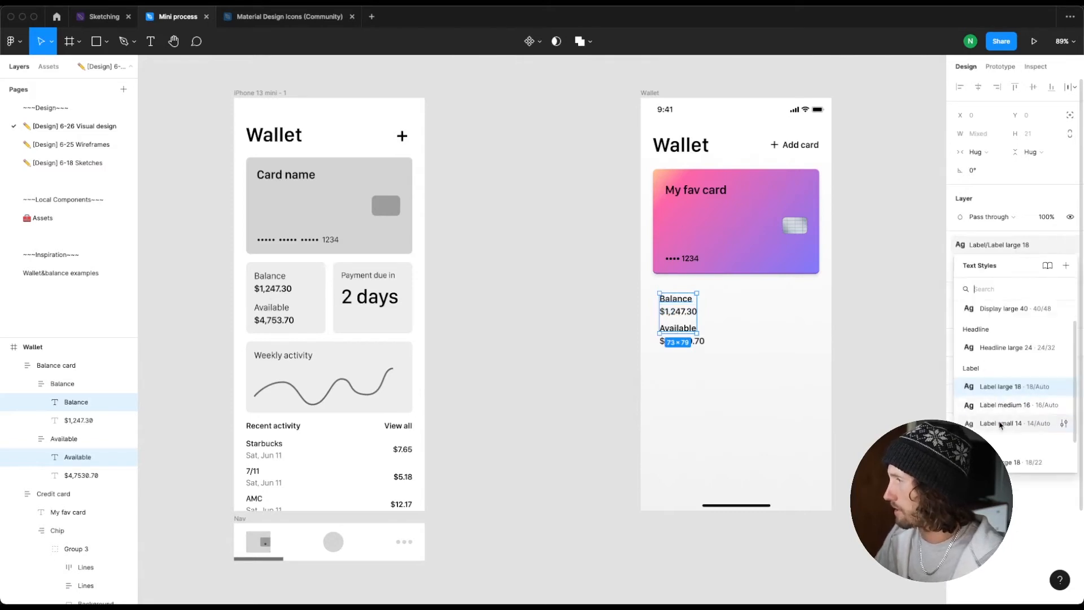
{"action": "left_click", "coordinate": [1001, 424]}
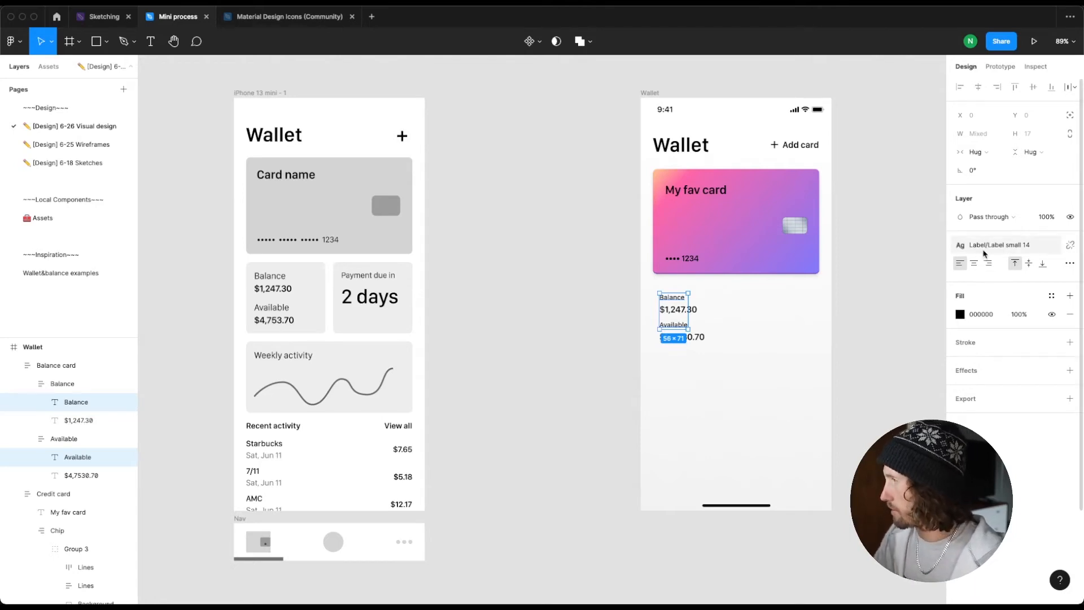
Step: Apply the Body medium 16 text style to the "Balance" and "Available" labels
{"action": "left_click", "coordinate": [979, 248]}
{"action": "left_click", "coordinate": [1006, 368]}
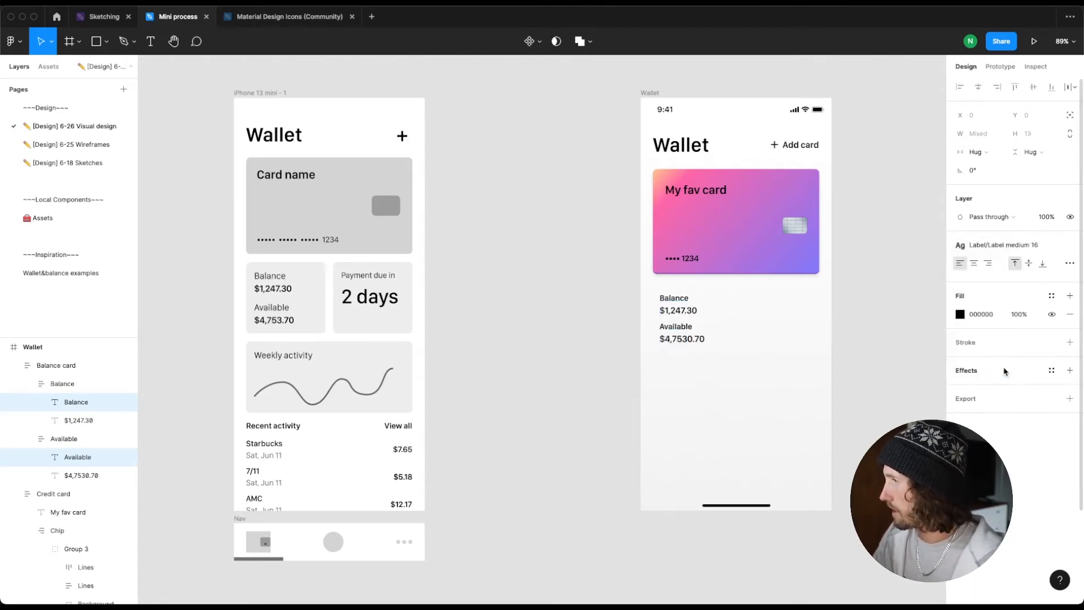
{"action": "left_click", "coordinate": [1002, 249]}
{"action": "left_click", "coordinate": [1016, 441]}
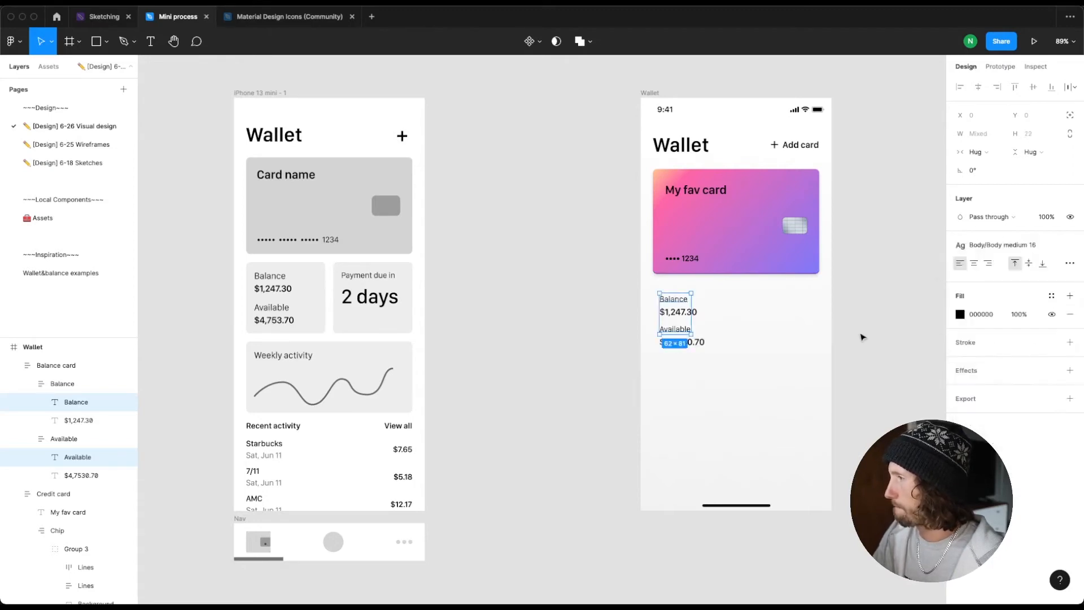
{"action": "left_click", "coordinate": [732, 318]}
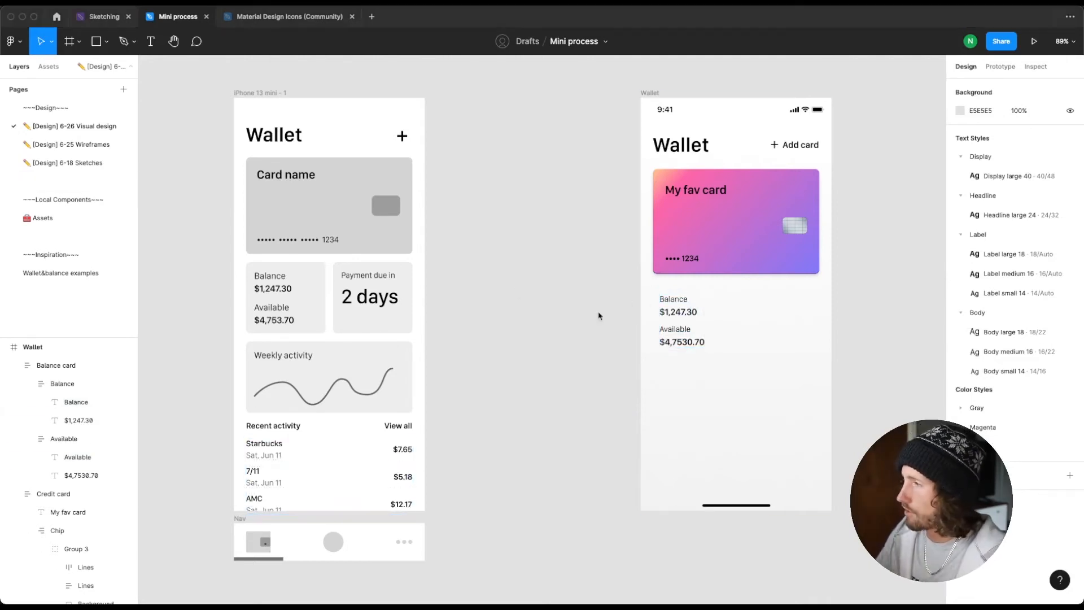
Step: Apply the Headline large 24 text style to the amount under the "Balance" label
{"action": "left_click", "coordinate": [678, 313]}
{"action": "left_click", "coordinate": [877, 293]}
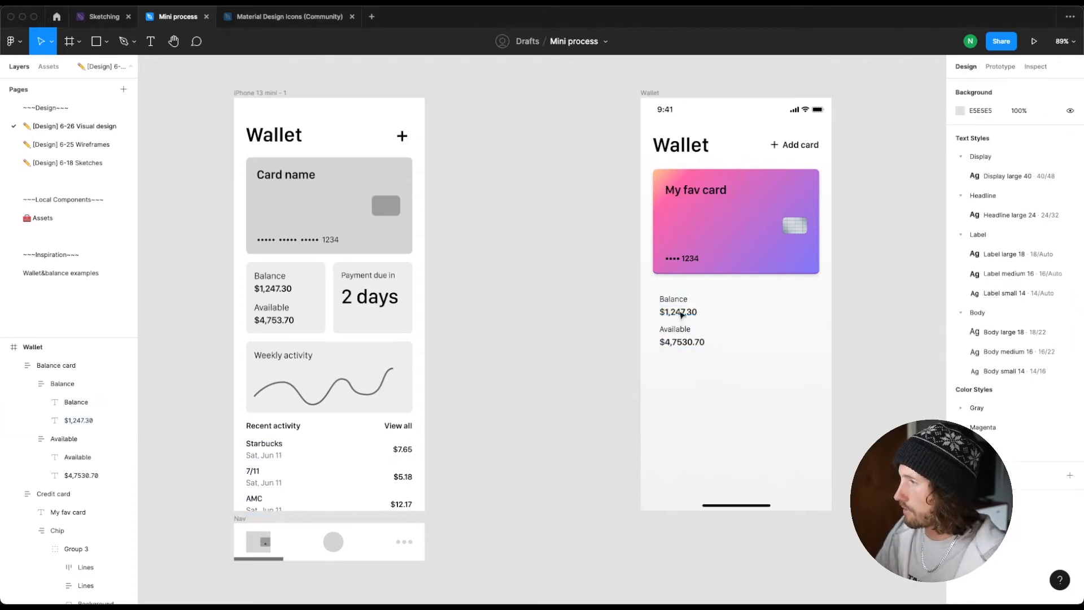
{"action": "left_click", "coordinate": [679, 313]}
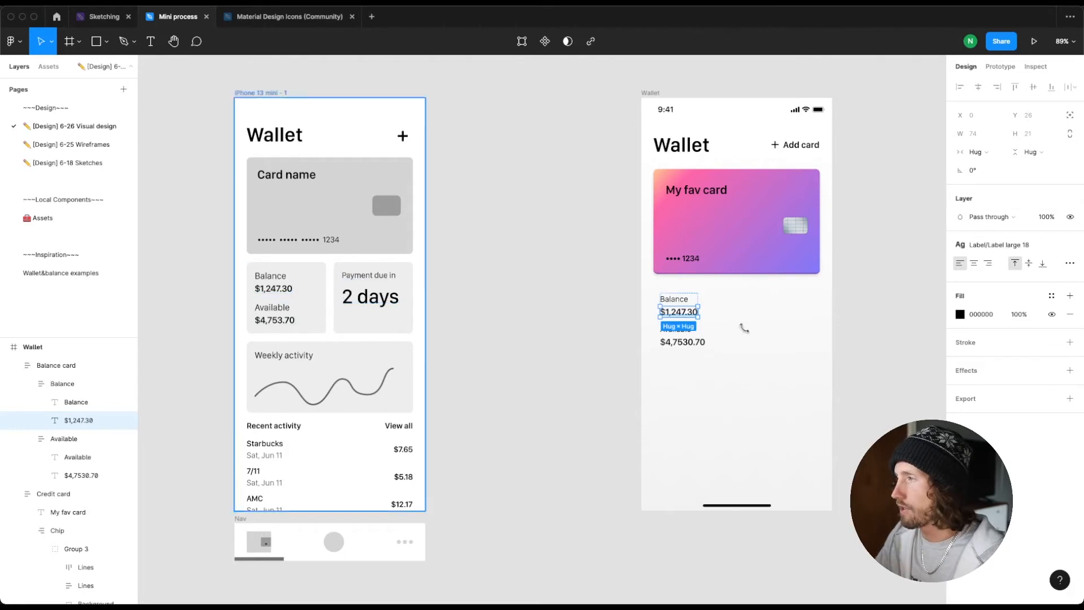
{"action": "left_click", "coordinate": [1011, 244]}
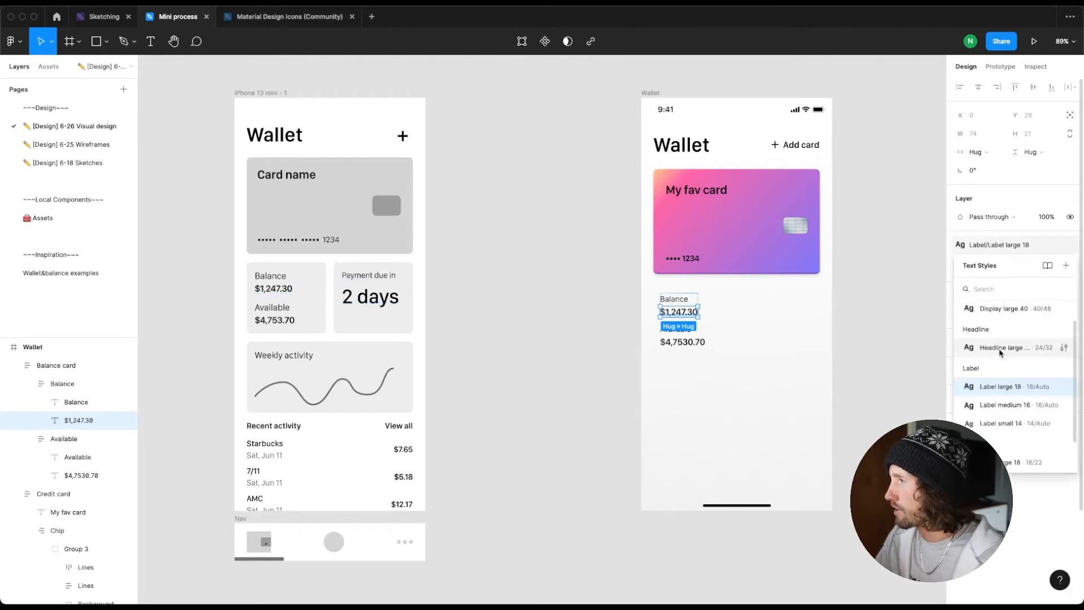
{"action": "left_click", "coordinate": [1000, 349]}
{"action": "left_click", "coordinate": [734, 342]}
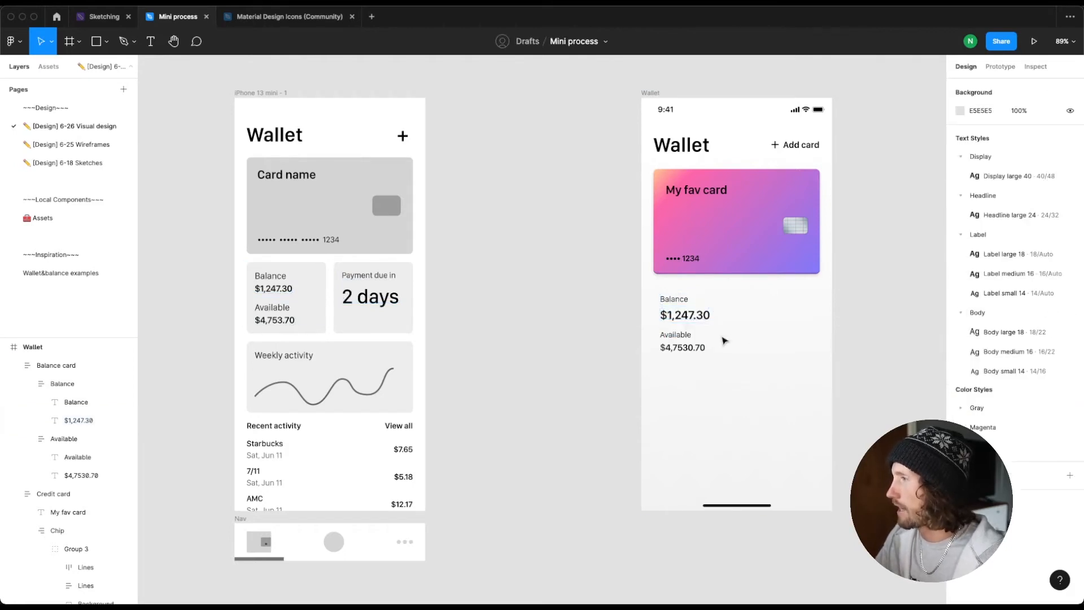
Step: Duplicate the Balance card beside the original and change the copy's top texts to "Payment due in" and "2 days"
{"action": "left_click", "coordinate": [687, 327]}
{"action": "left_click_drag", "start_coordinate": [671, 323], "coordinate": [765, 323], "text": "alt"}
{"action": "double_click", "coordinate": [768, 314]}
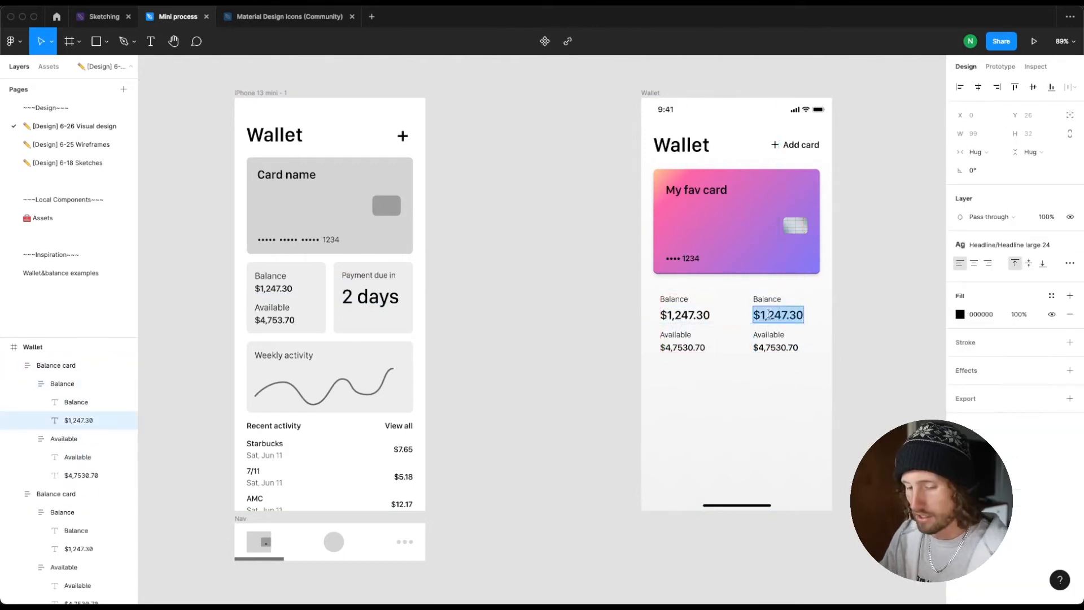
{"action": "type", "text": "2 days"}
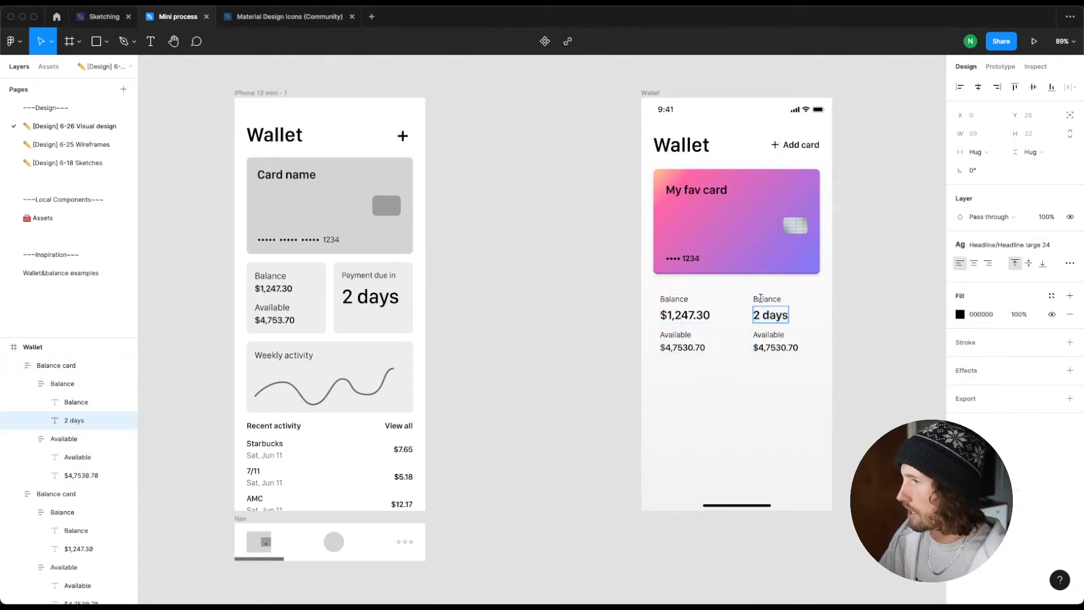
{"action": "double_click", "coordinate": [770, 299]}
{"action": "type", "text": "Payment due in"}
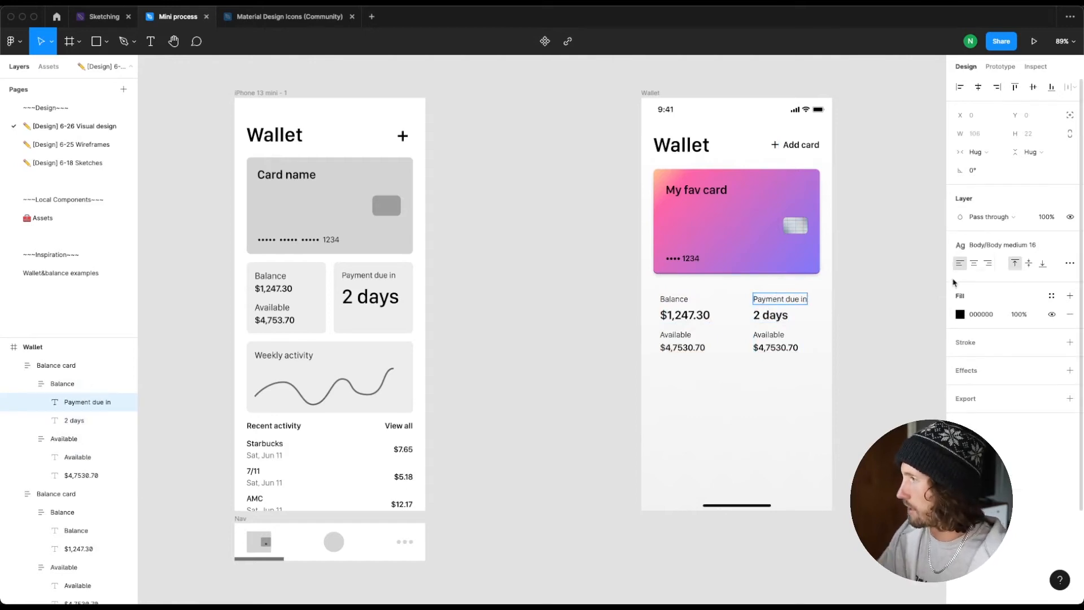
Step: Delete the Available frame from the copied card with the "Payment due in" text
{"action": "left_click", "coordinate": [775, 344]}
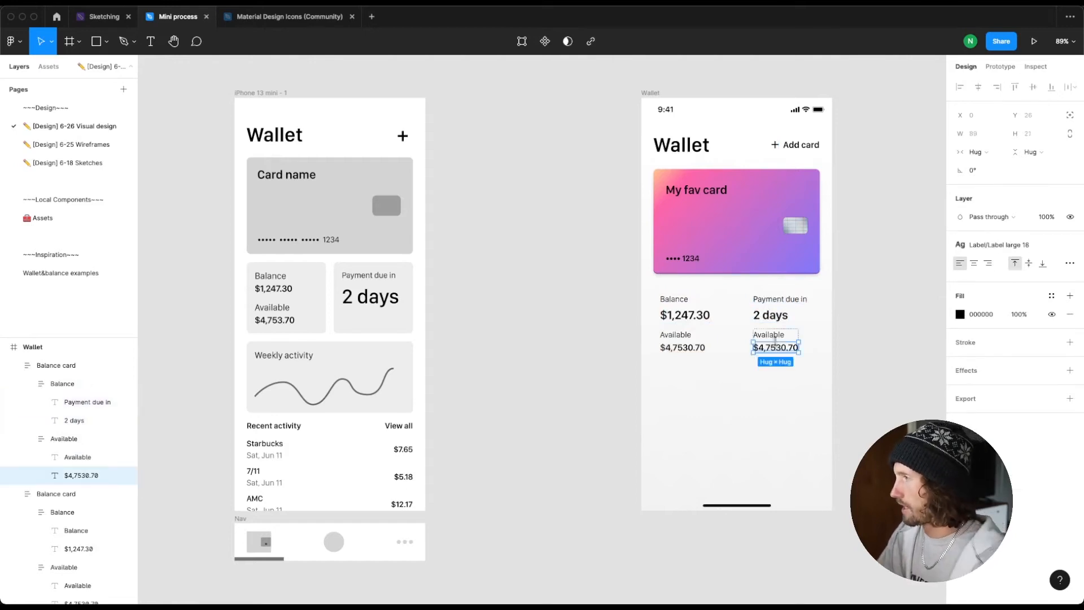
{"action": "left_click", "coordinate": [779, 317]}
{"action": "key", "text": "Escape"}
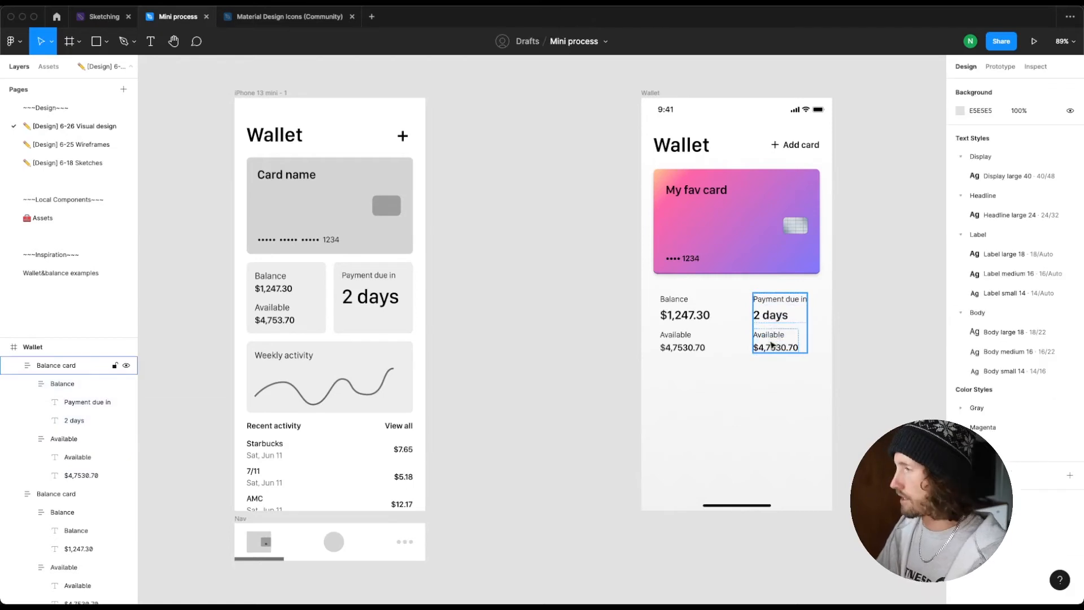
{"action": "double_click", "coordinate": [772, 342]}
{"action": "key", "text": "BackSpace"}
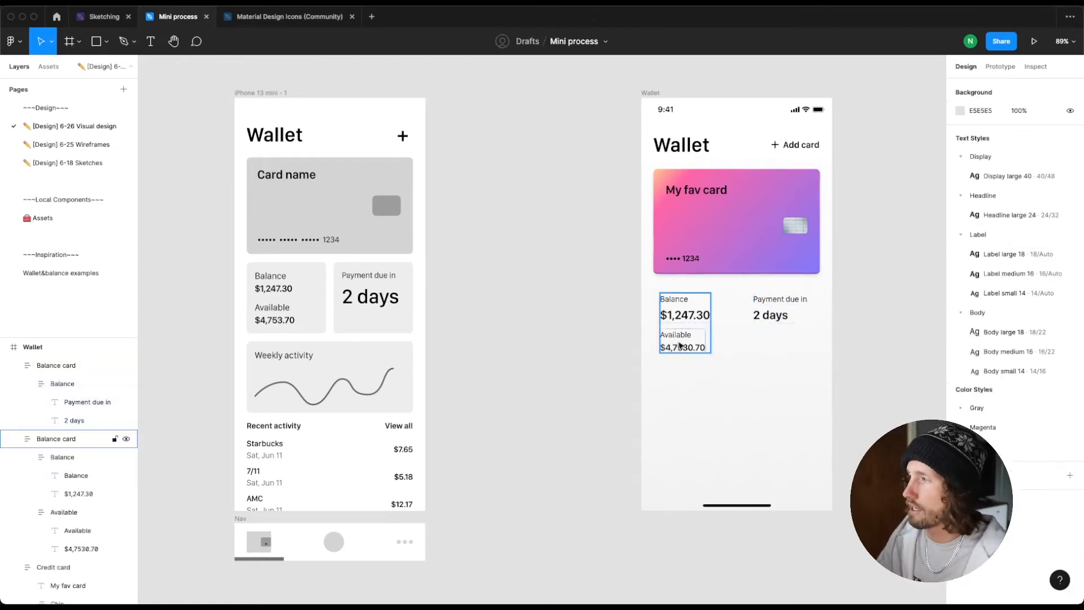
Step: Set the original Balance card's horizontal and vertical padding to 8
{"action": "left_click", "coordinate": [675, 313]}
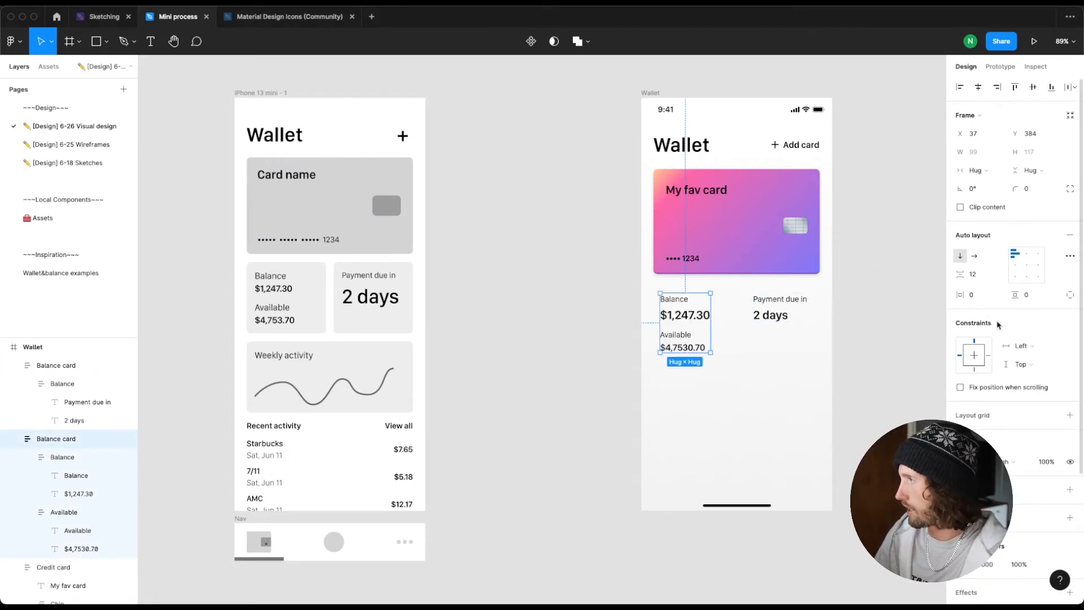
{"action": "left_click", "coordinate": [983, 294]}
{"action": "type", "text": "8"}
{"action": "key", "text": "Return"}
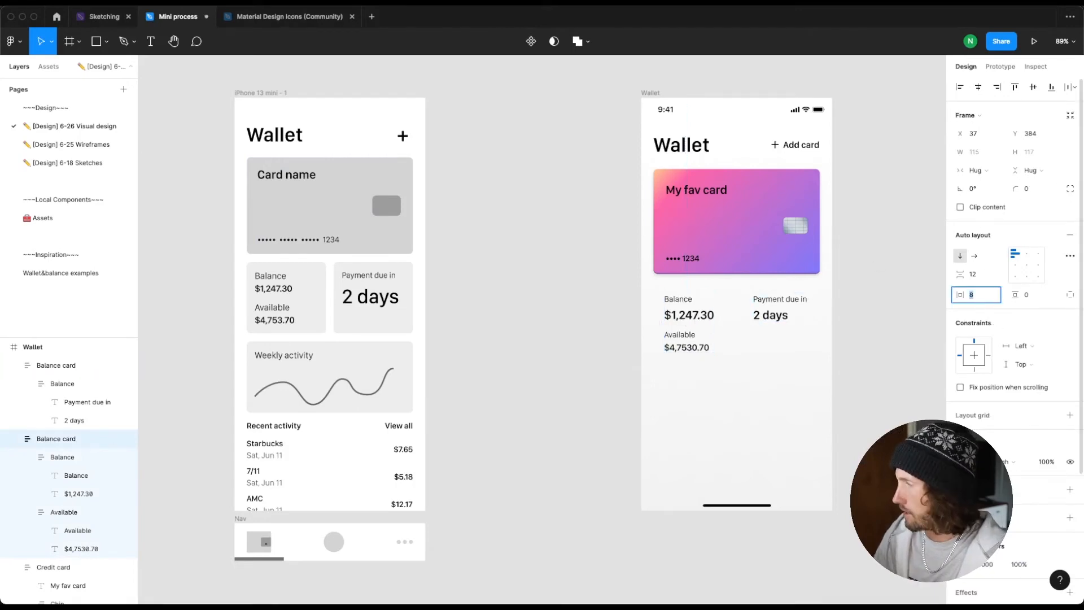
{"action": "type", "text": "16"}
{"action": "key", "text": "Return"}
{"action": "type", "text": "8"}
{"action": "key", "text": "Tab"}
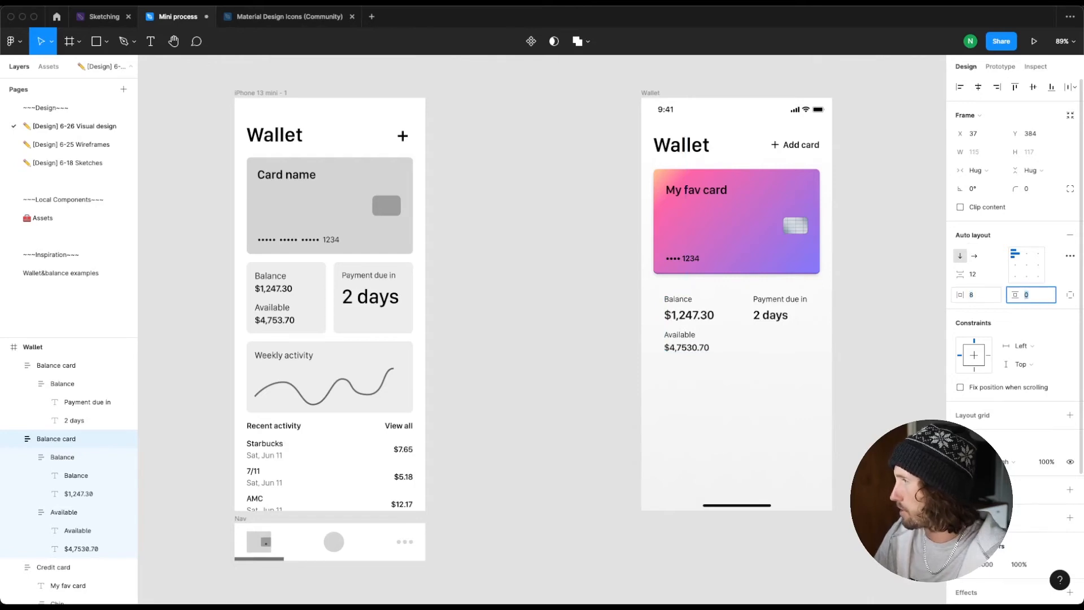
{"action": "type", "text": "8"}
{"action": "key", "text": "Return"}
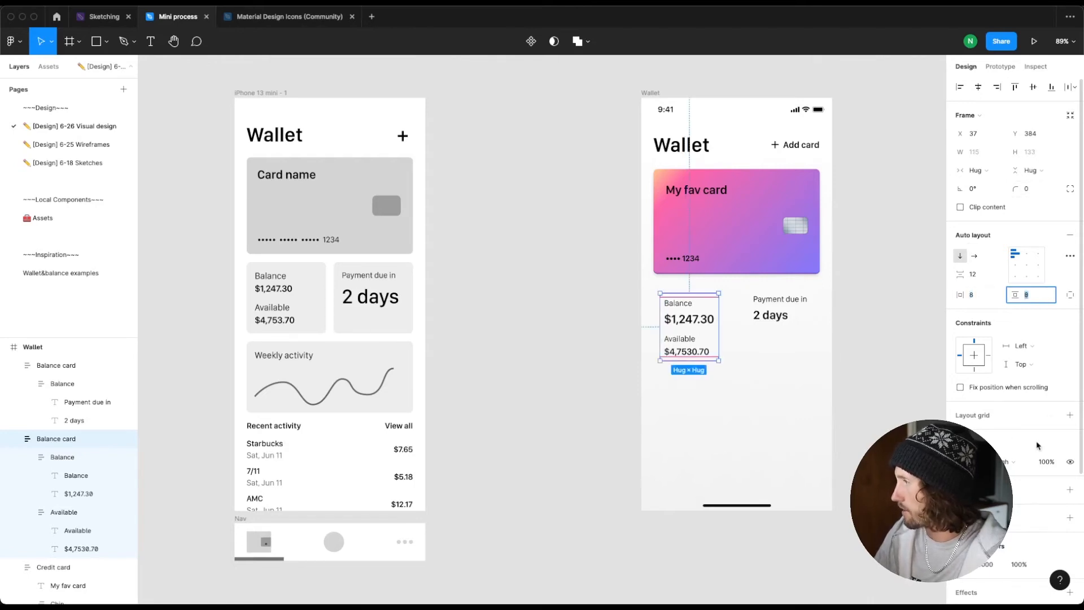
Step: Give the Balance card a white FFFFFF fill and a corner radius of 16
{"action": "left_click", "coordinate": [1069, 490]}
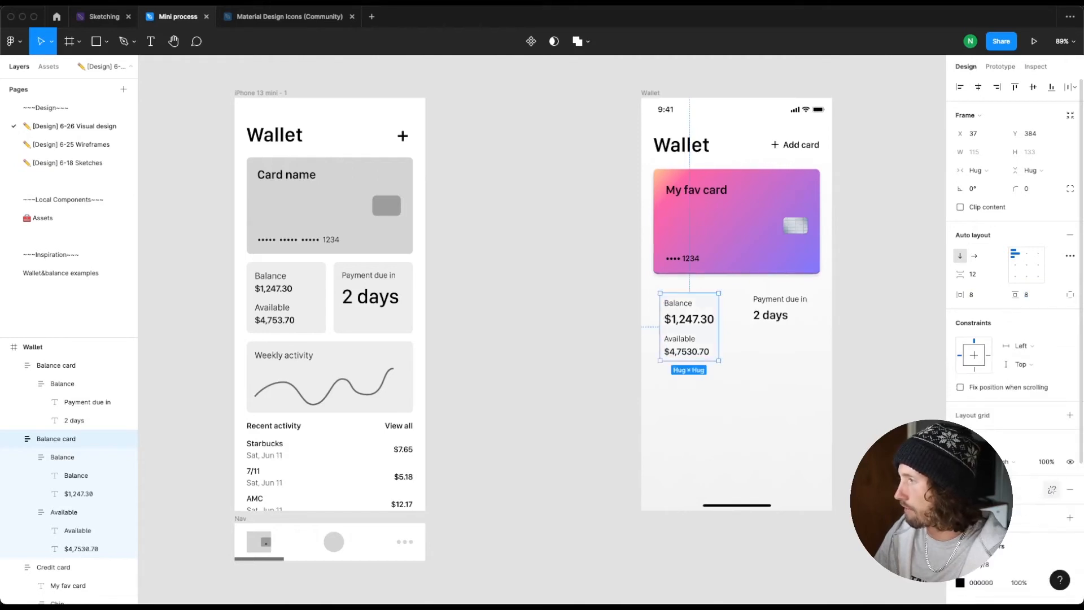
{"action": "left_click", "coordinate": [1052, 490]}
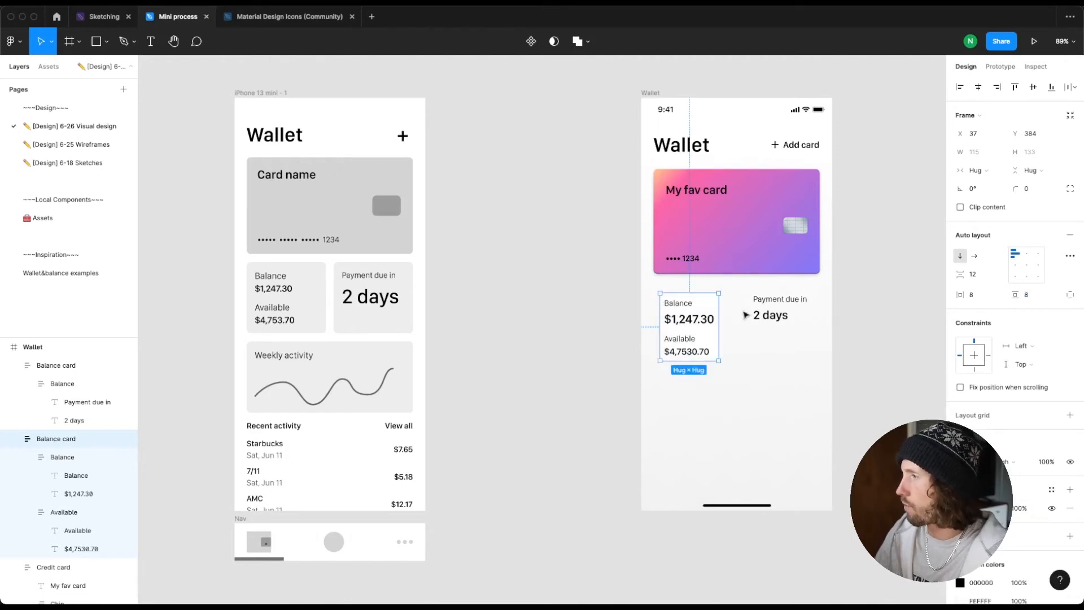
{"action": "left_click", "coordinate": [734, 330]}
{"action": "left_click", "coordinate": [716, 337]}
{"action": "left_click", "coordinate": [1031, 189]}
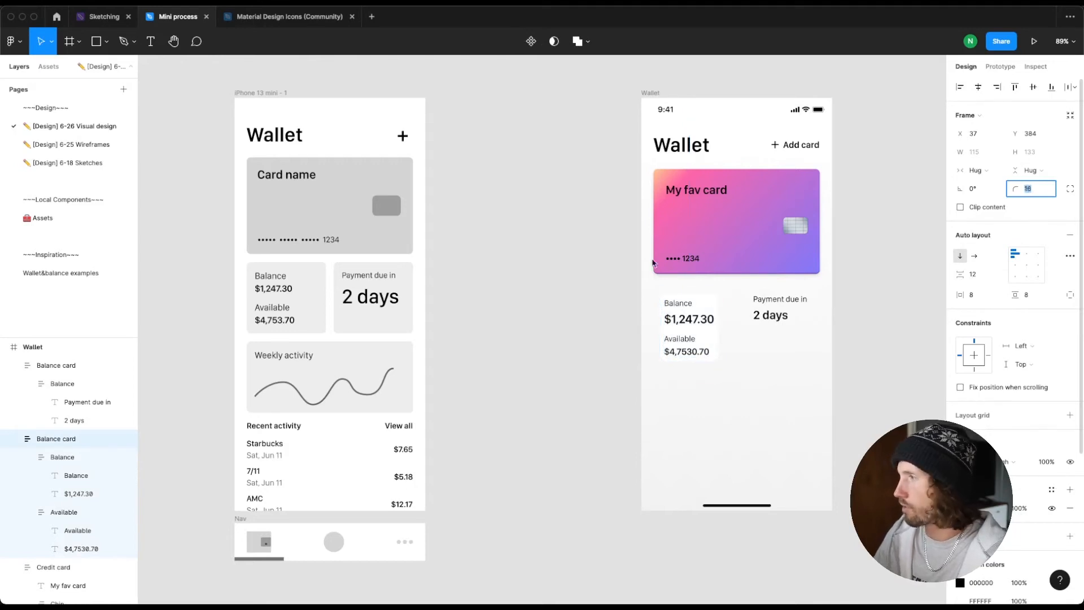
{"action": "left_click", "coordinate": [624, 290]}
Step: Position the Balance card under the credit card at X 24, Y 361, and widen it to 145
{"action": "left_click", "coordinate": [673, 310]}
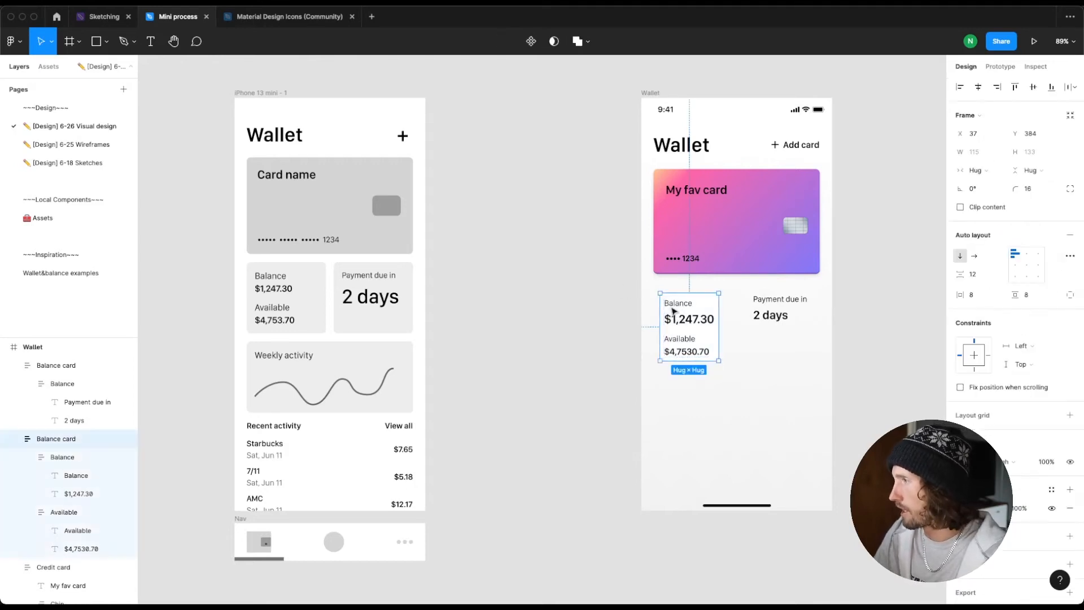
{"action": "left_click_drag", "start_coordinate": [672, 310], "coordinate": [666, 303]}
{"action": "key", "text": "alt"}
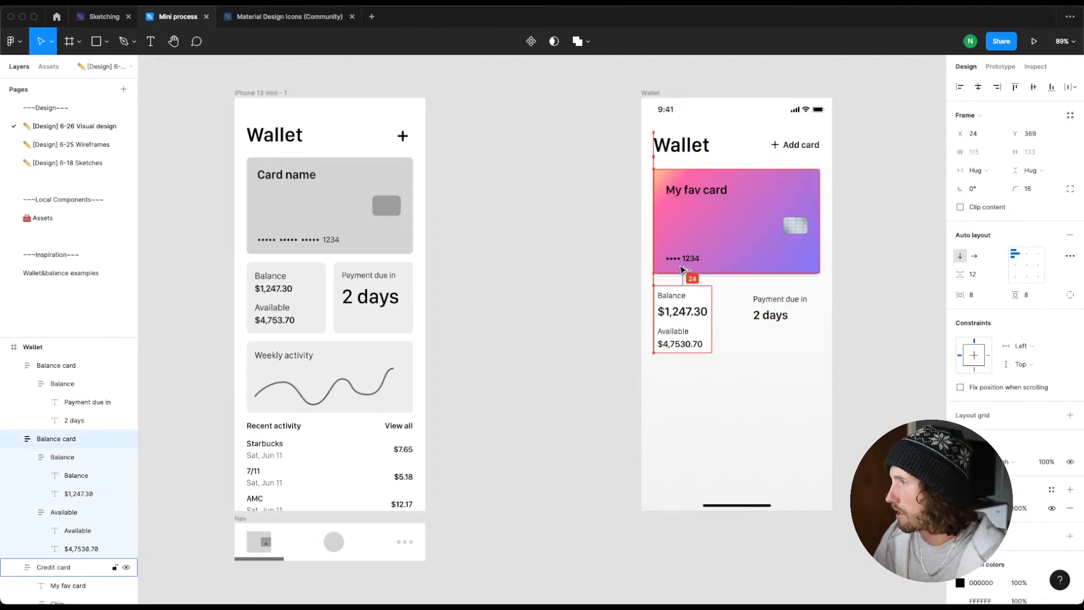
{"action": "key", "text": "shift+Up"}
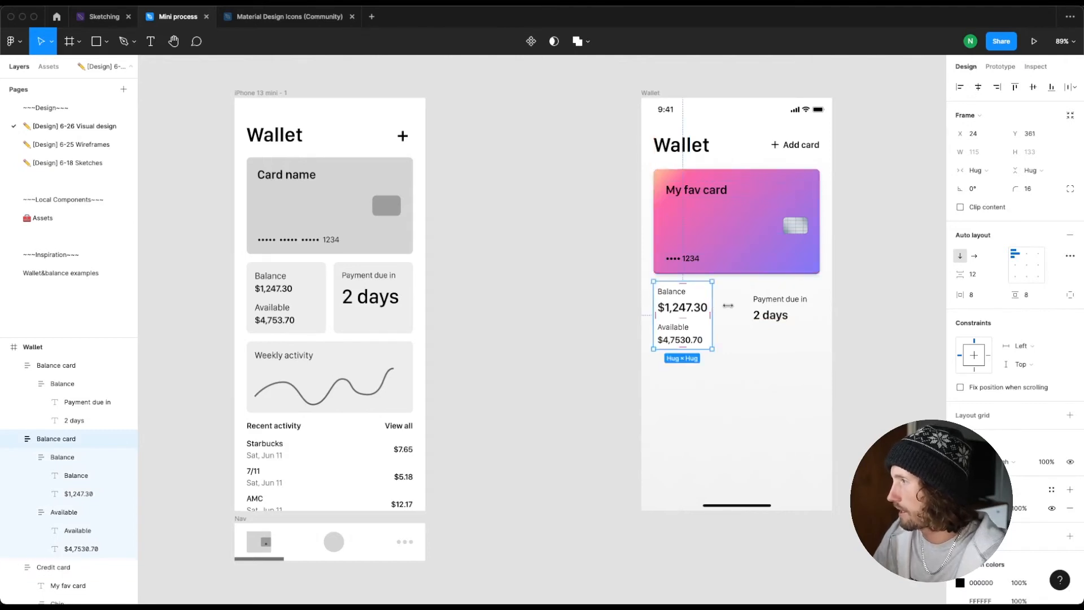
{"action": "mouse_move", "coordinate": [728, 306]}
{"action": "left_mouse_down"}
{"action": "mouse_move", "coordinate": [736, 305]}
{"action": "mouse_move", "coordinate": [727, 305]}
{"action": "left_mouse_up"}
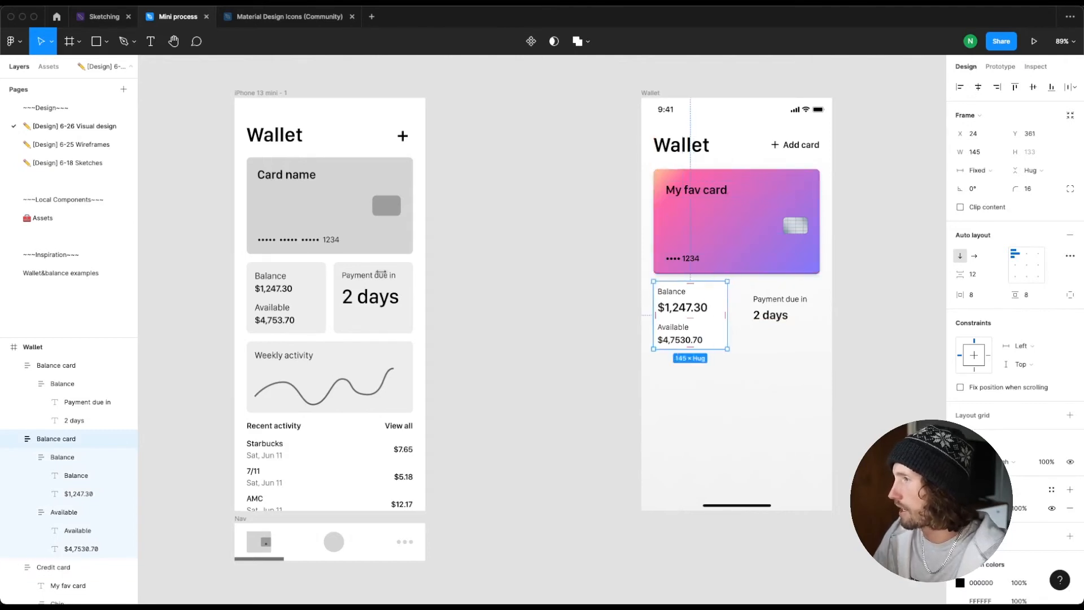
Step: Check the wireframe balance card's width, move the "Payment due in" block down, and duplicate the Balance card at X 206, Y 361
{"action": "double_click", "coordinate": [323, 327]}
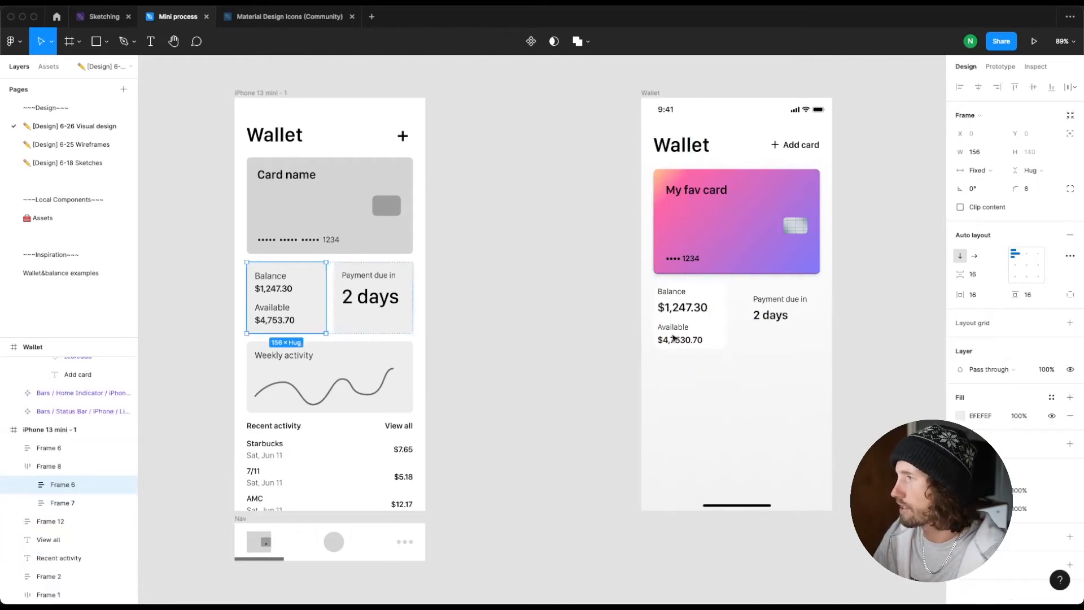
{"action": "left_click", "coordinate": [713, 329]}
{"action": "left_click_drag", "start_coordinate": [776, 310], "coordinate": [777, 395]}
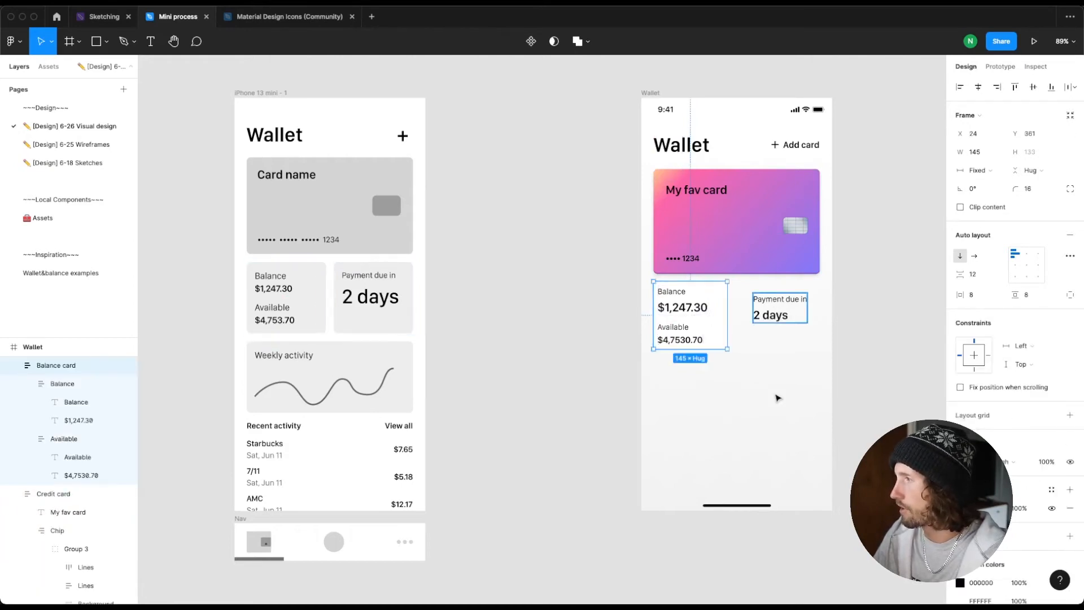
{"action": "left_click", "coordinate": [698, 329]}
{"action": "key", "text": "ctrl+d"}
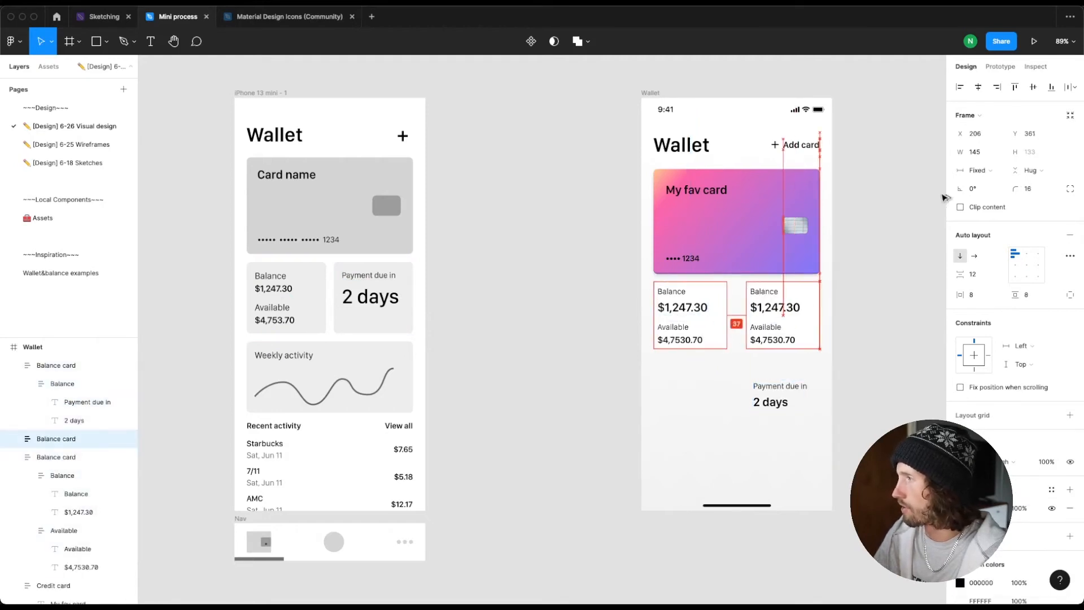
Step: Set both Balance cards' width to 156 and wrap them in a horizontal auto layout frame with 16 spacing
{"action": "left_click", "coordinate": [700, 331], "text": "shift"}
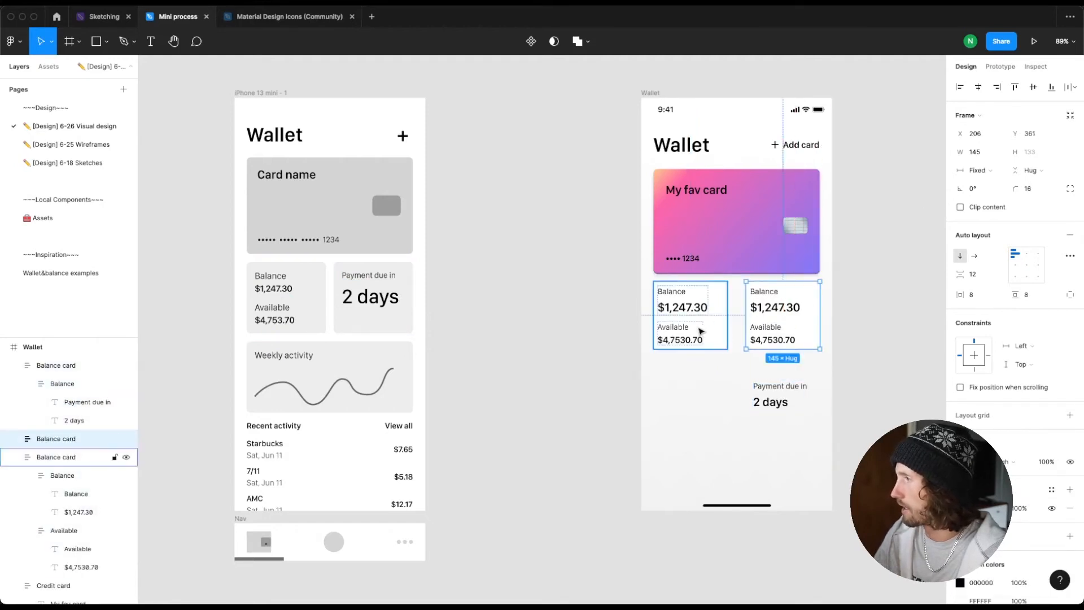
{"action": "left_click", "coordinate": [989, 157]}
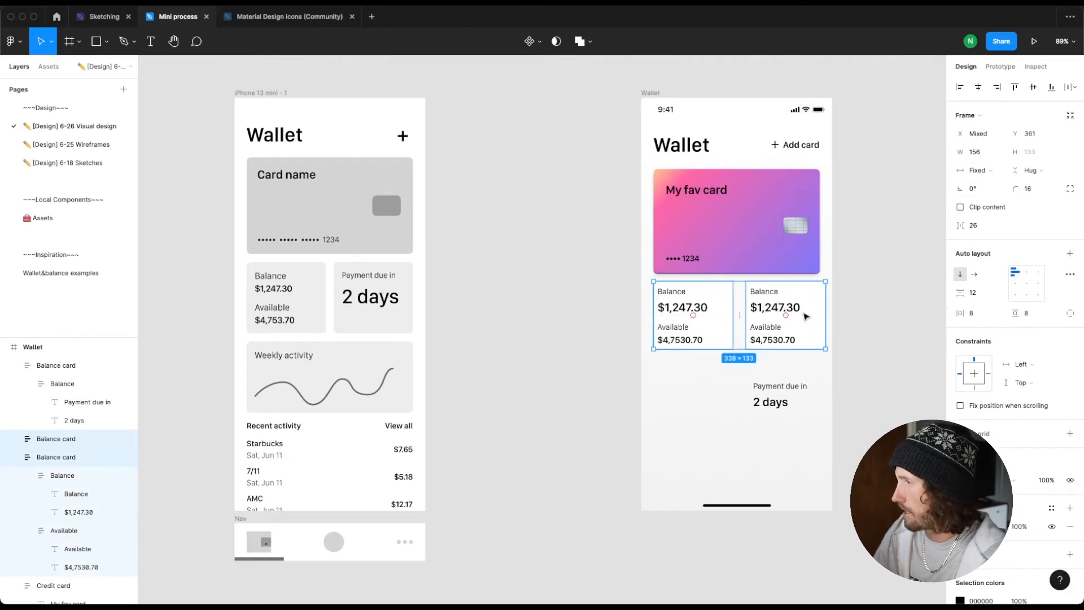
{"action": "key", "text": "shift+a"}
{"action": "left_click", "coordinate": [993, 275]}
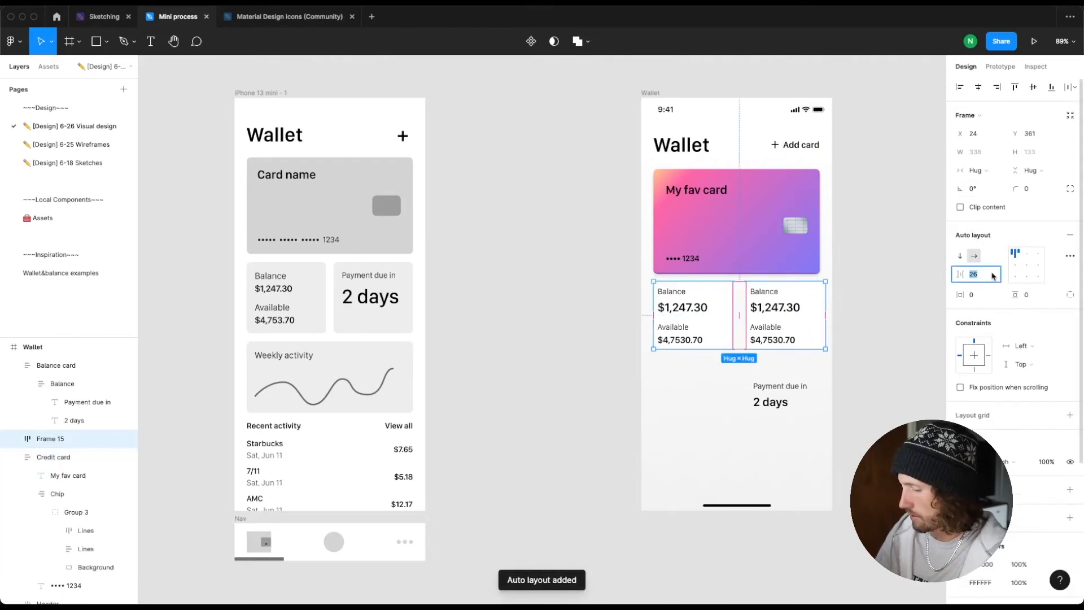
{"action": "type", "text": "16"}
{"action": "key", "text": "Return"}
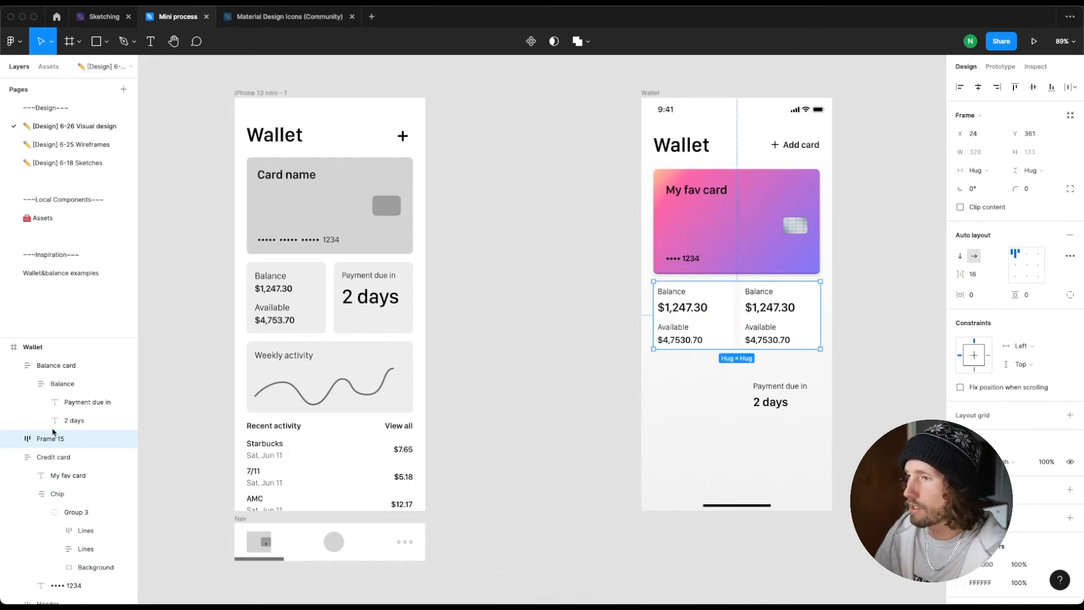
Step: Rename the auto layout frame holding the two cards "Card row 1"
{"action": "double_click", "coordinate": [52, 439]}
{"action": "type", "text": "Card row"}
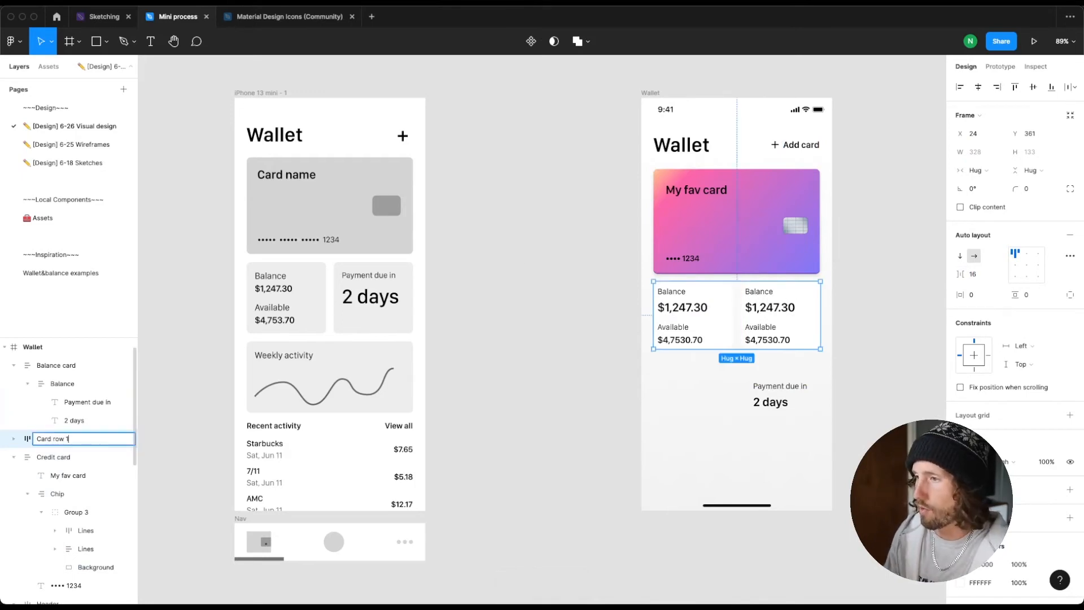
{"action": "type", "text": " 1"}
{"action": "key", "text": "Return"}
{"action": "key", "text": "Escape"}
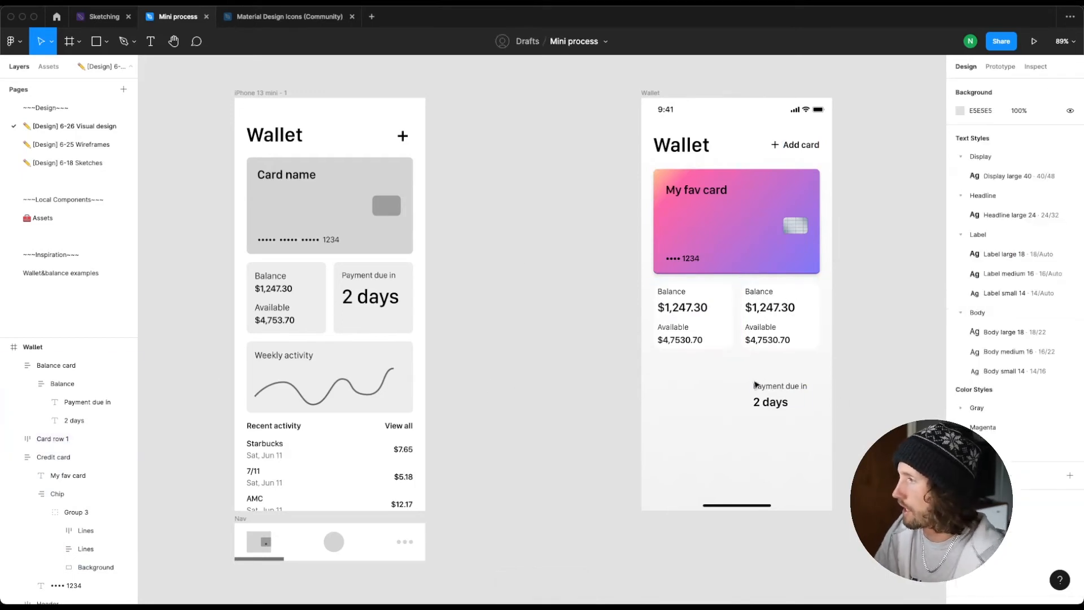
Step: Move the "Payment due in" block into the second card and delete that card's Balance and Available frames
{"action": "left_click_drag", "start_coordinate": [755, 385], "coordinate": [761, 291]}
{"action": "left_click", "coordinate": [763, 350]}
{"action": "left_click", "coordinate": [755, 380], "text": "shift"}
{"action": "scroll", "coordinate": [755, 380], "scroll_direction": "up", "scroll_amount": 1}
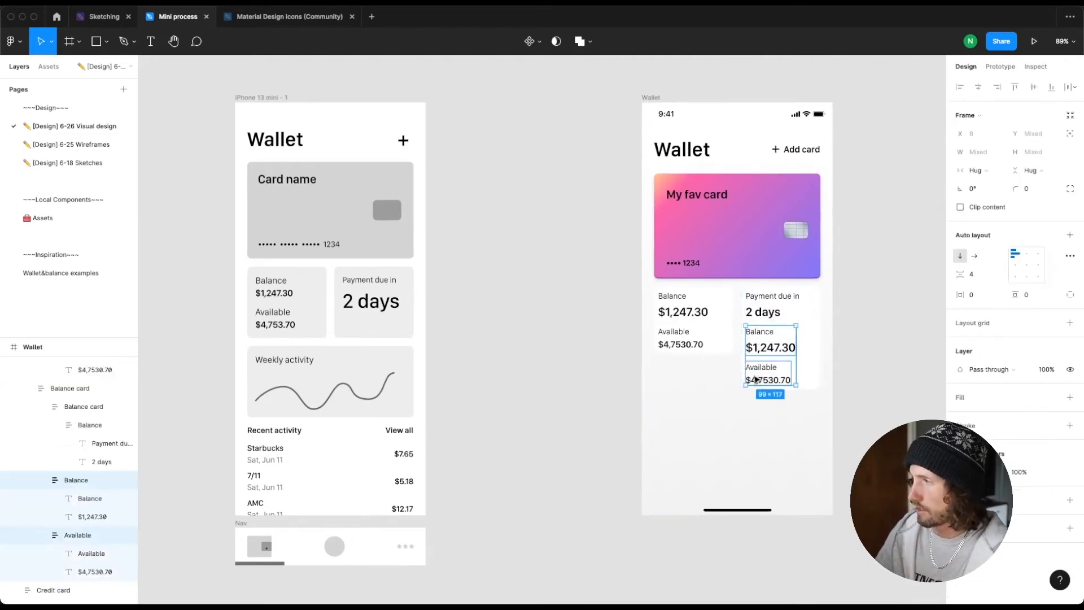
{"action": "key", "text": "Delete"}
{"action": "left_click", "coordinate": [771, 312]}
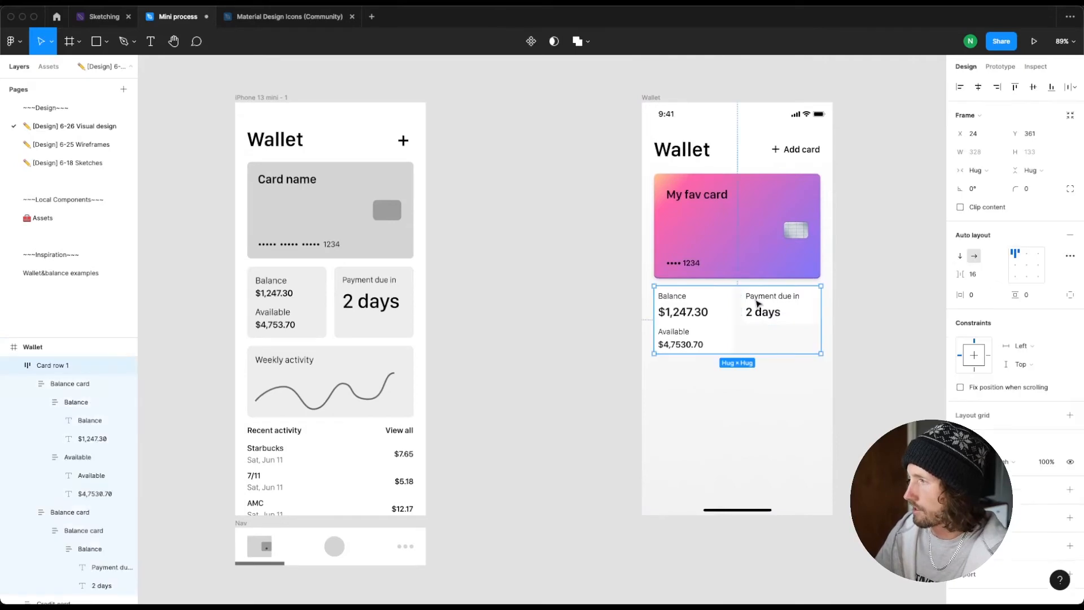
Step: Ungroup the redundant nested Balance card frame inside the second card, keeping its inner payment-due text block
{"action": "left_click", "coordinate": [771, 312]}
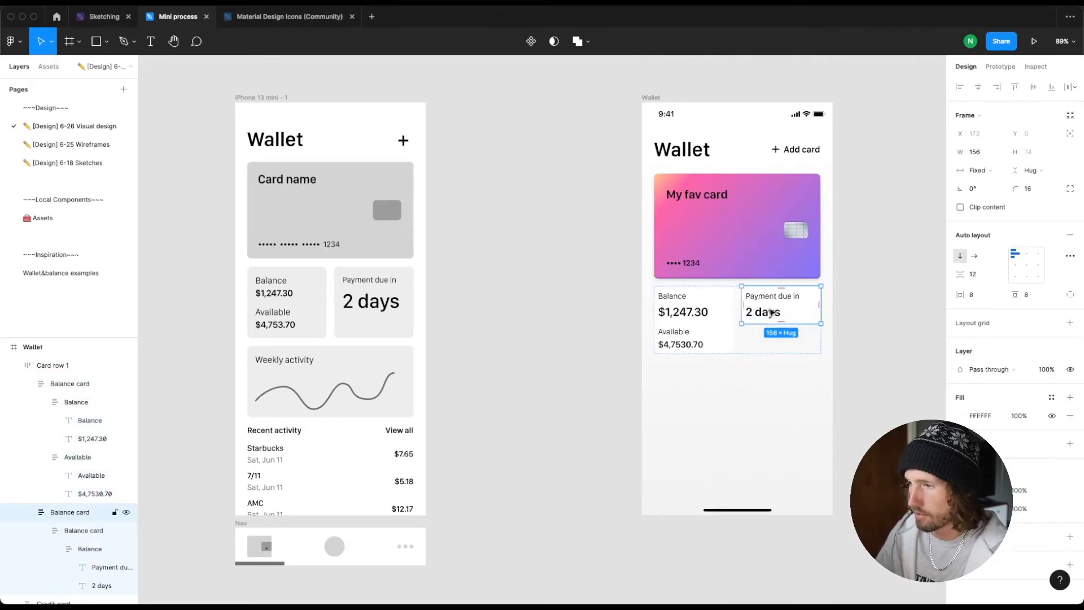
{"action": "double_click", "coordinate": [771, 312]}
{"action": "key", "text": "super+r"}
{"action": "key", "text": "Return"}
{"action": "key", "text": "Return"}
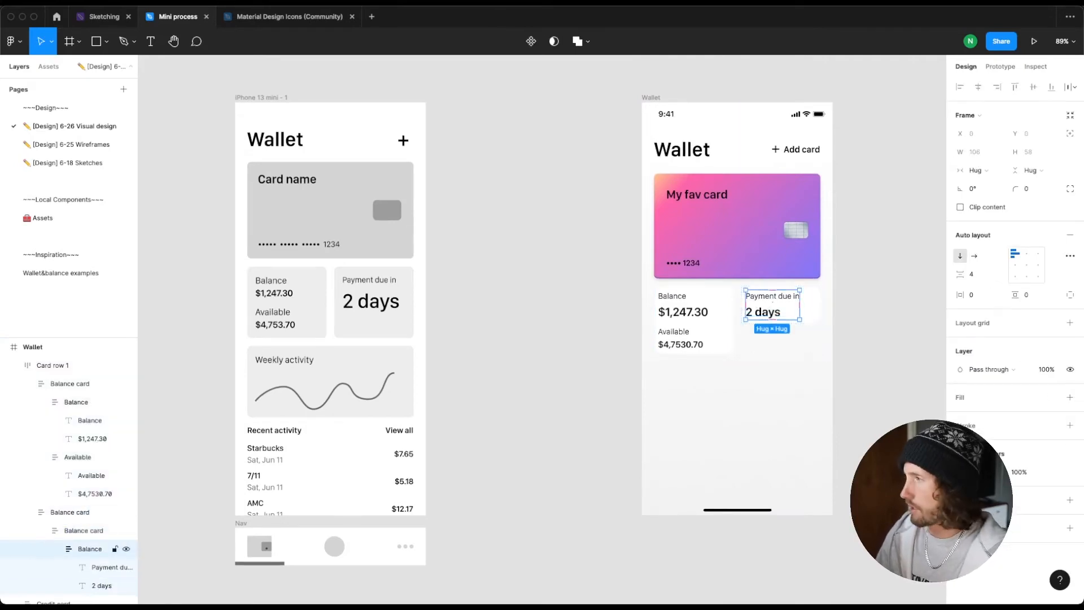
{"action": "key", "text": "super+shift+g"}
{"action": "key", "text": "super+z"}
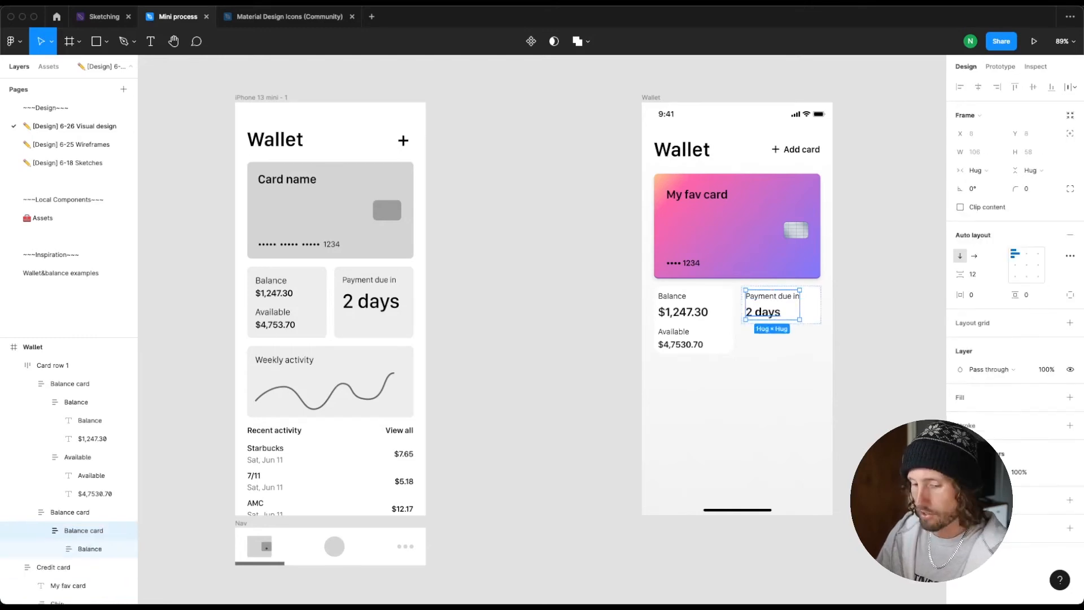
{"action": "key", "text": "super+shift+g"}
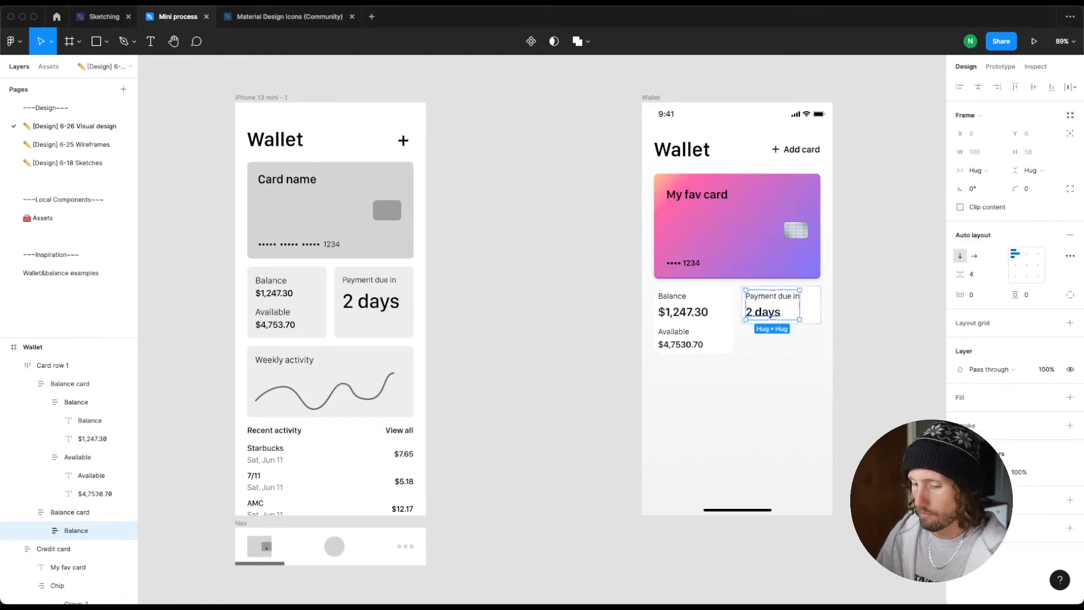
Step: Rename the second card's inner text frame "Payment due in" and the card itself "Due date card"
{"action": "key", "text": "super+r"}
{"action": "type", "text": "Payme"}
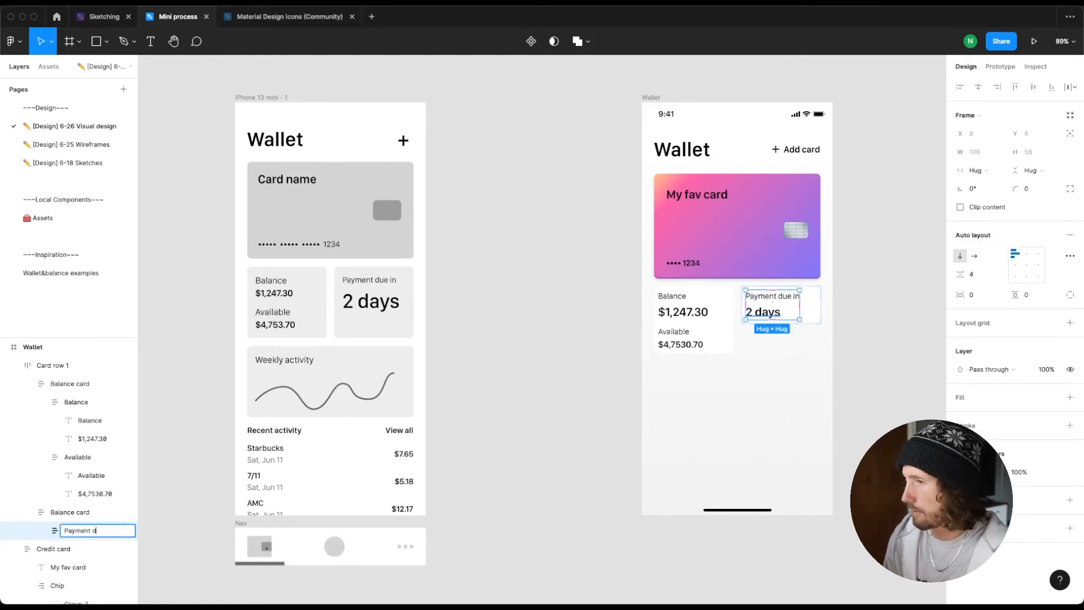
{"action": "key", "text": "Return"}
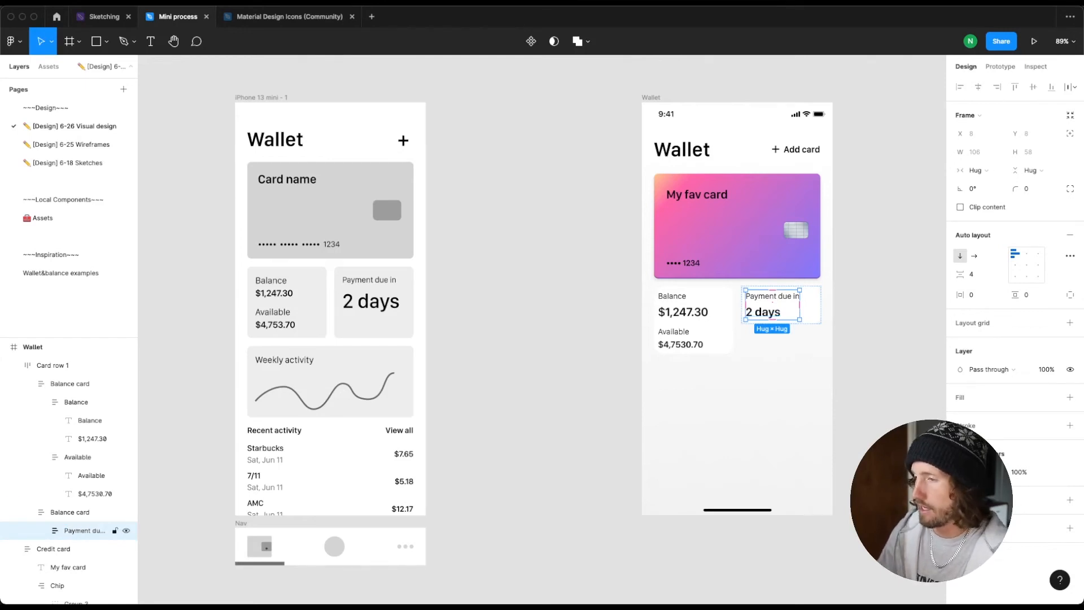
{"action": "key", "text": "shift+Return"}
{"action": "key", "text": "super+r"}
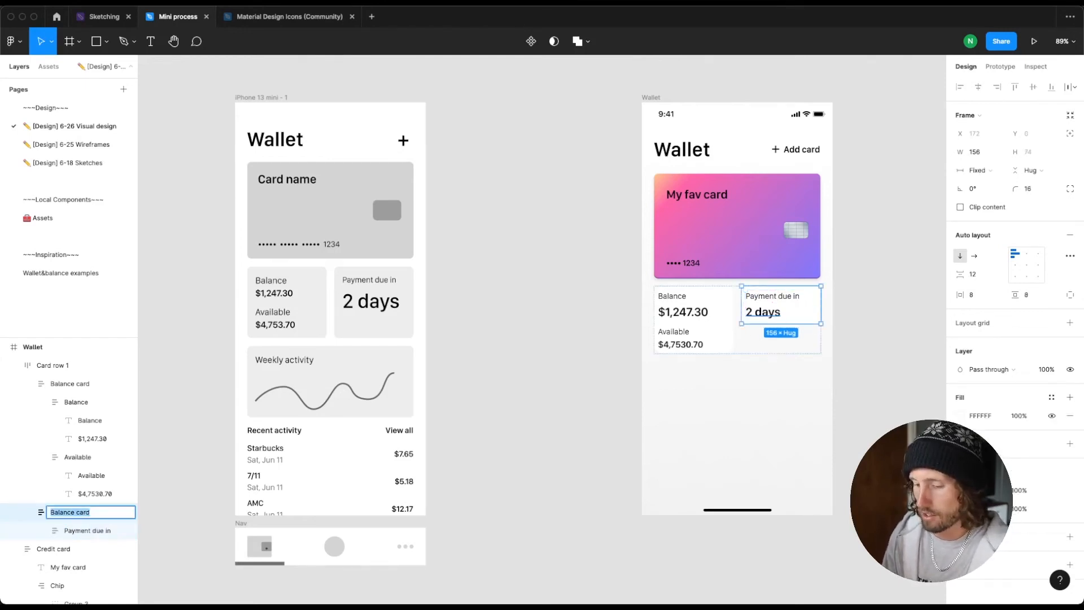
{"action": "type", "text": "Djue "}
{"action": "type", "text": "ue date"}
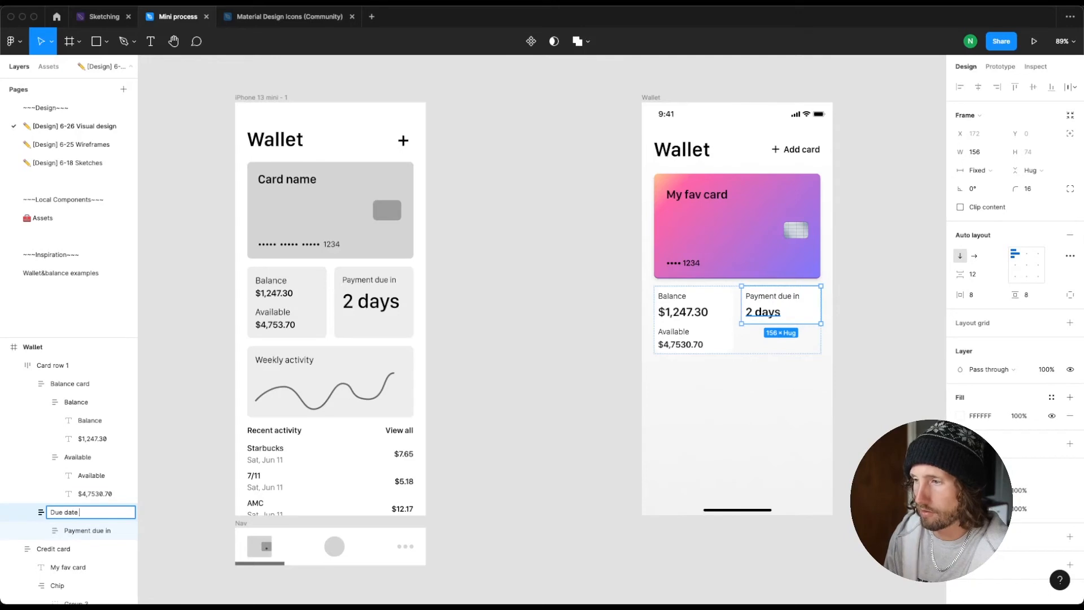
{"action": "type", "text": " card"}
{"action": "key", "text": "Return"}
Step: Set the Due date card's vertical resizing to fill its container
{"action": "scroll", "coordinate": [842, 259], "scroll_direction": "left", "scroll_amount": 5}
{"action": "scroll", "coordinate": [841, 258], "scroll_direction": "right", "scroll_amount": 5}
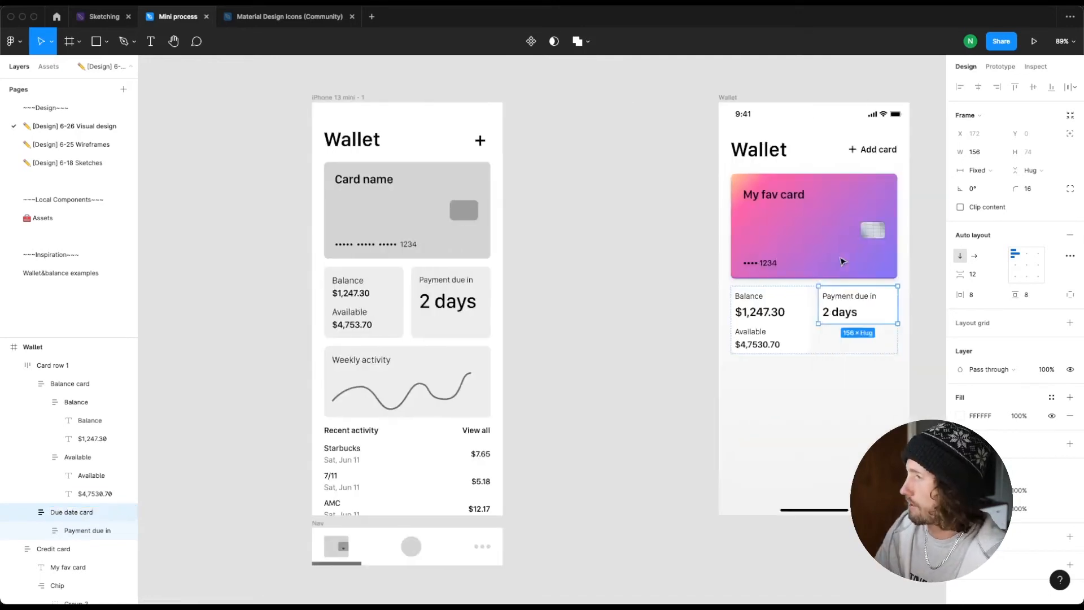
{"action": "left_click", "coordinate": [1030, 170]}
{"action": "left_click", "coordinate": [1016, 185]}
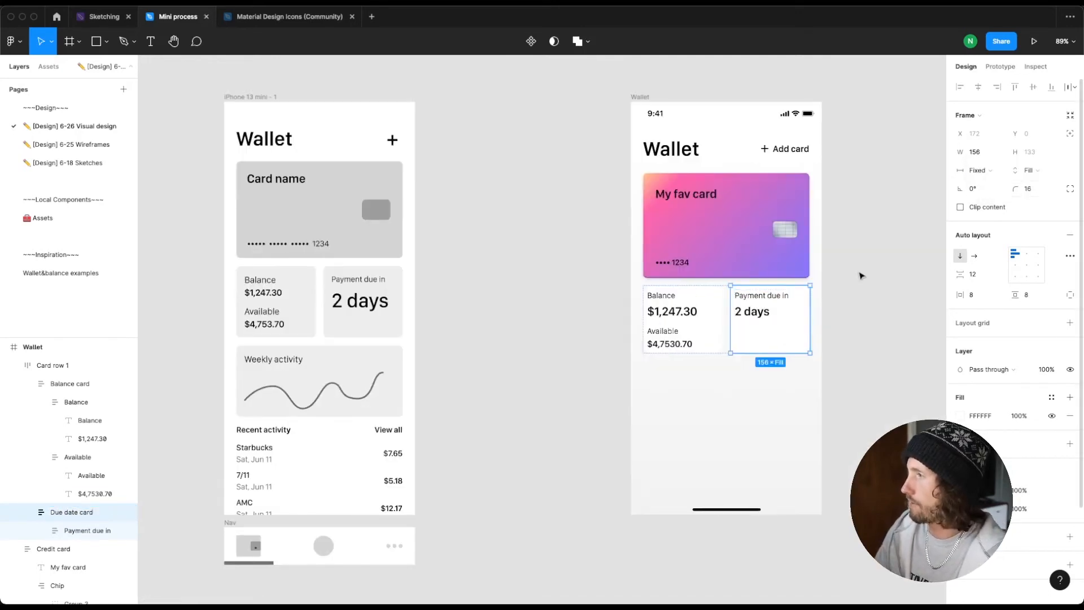
Step: Set the horizontal and vertical padding of both the Balance card and the Due date card to 16
{"action": "key", "text": "shift+Tab"}
{"action": "left_click", "coordinate": [774, 337]}
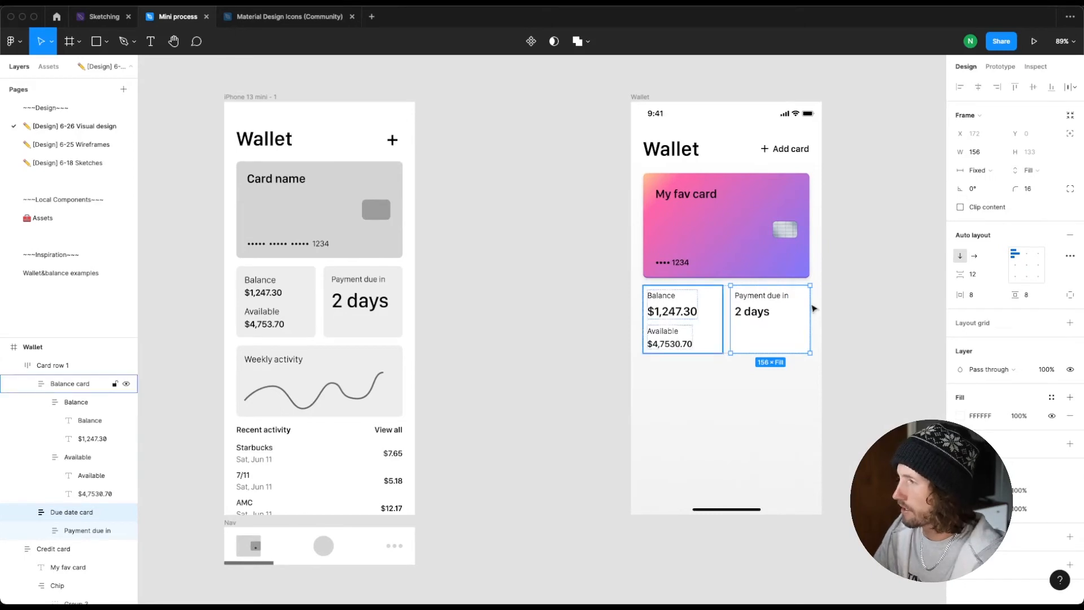
{"action": "key", "text": "super+a"}
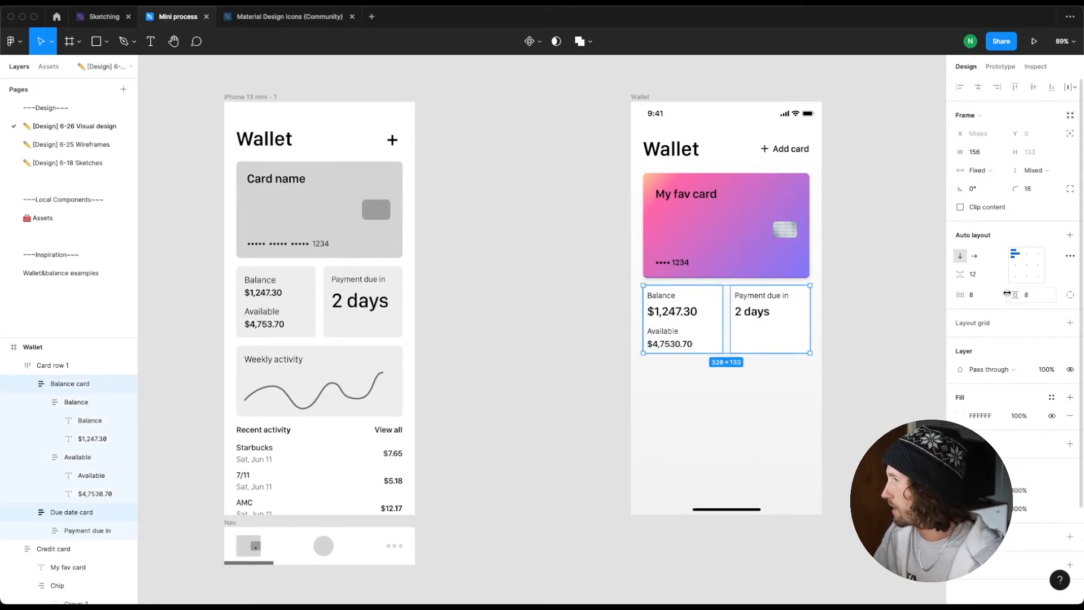
{"action": "left_click", "coordinate": [986, 292]}
{"action": "type", "text": "16"}
{"action": "key", "text": "Return"}
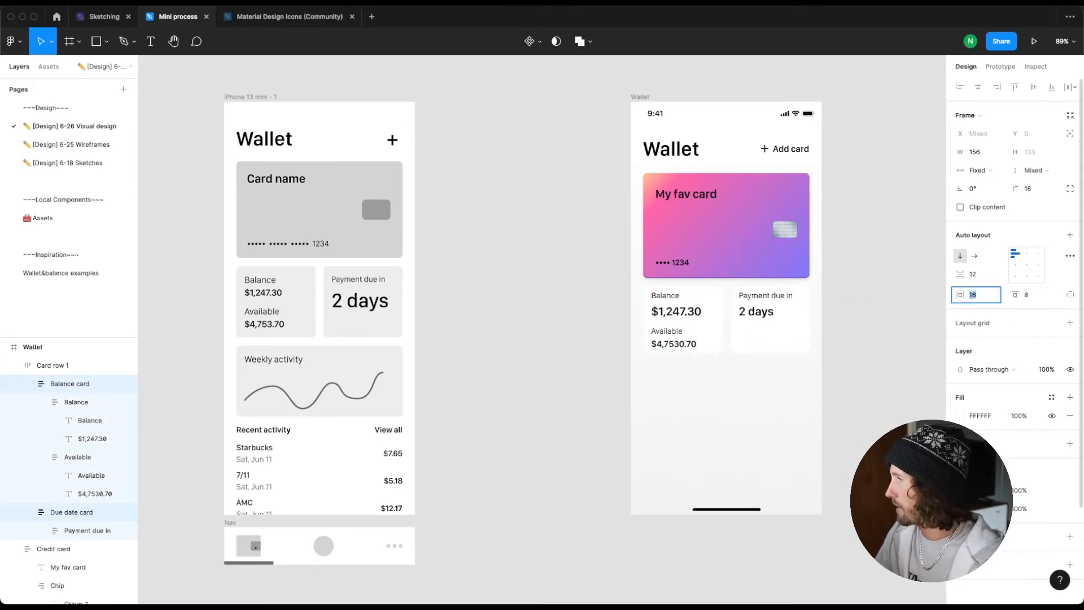
{"action": "key", "text": "Tab"}
{"action": "type", "text": "16"}
{"action": "key", "text": "Return"}
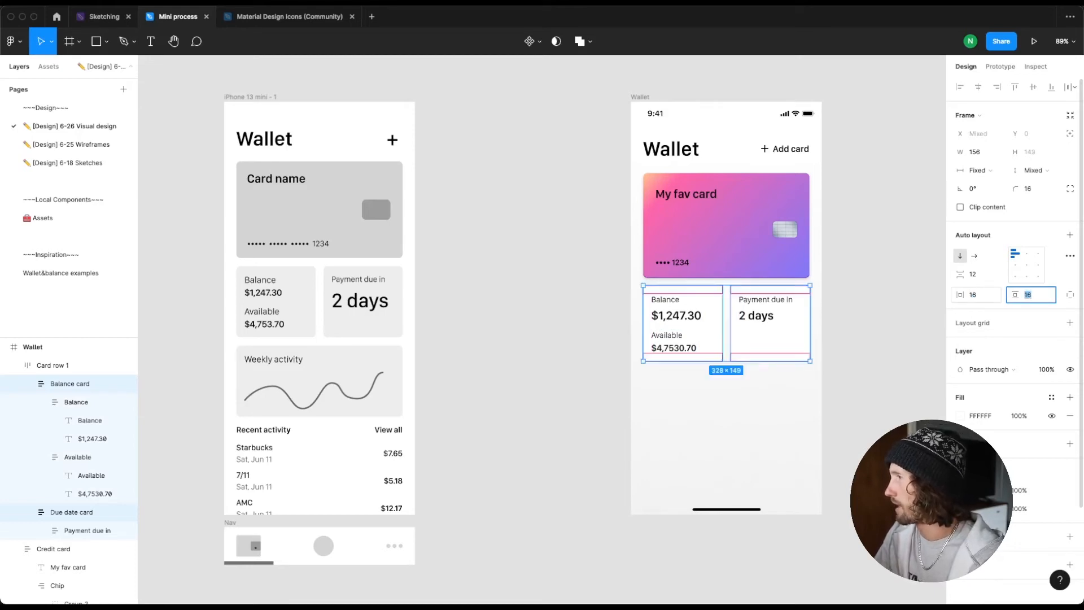
{"action": "left_click", "coordinate": [601, 121]}
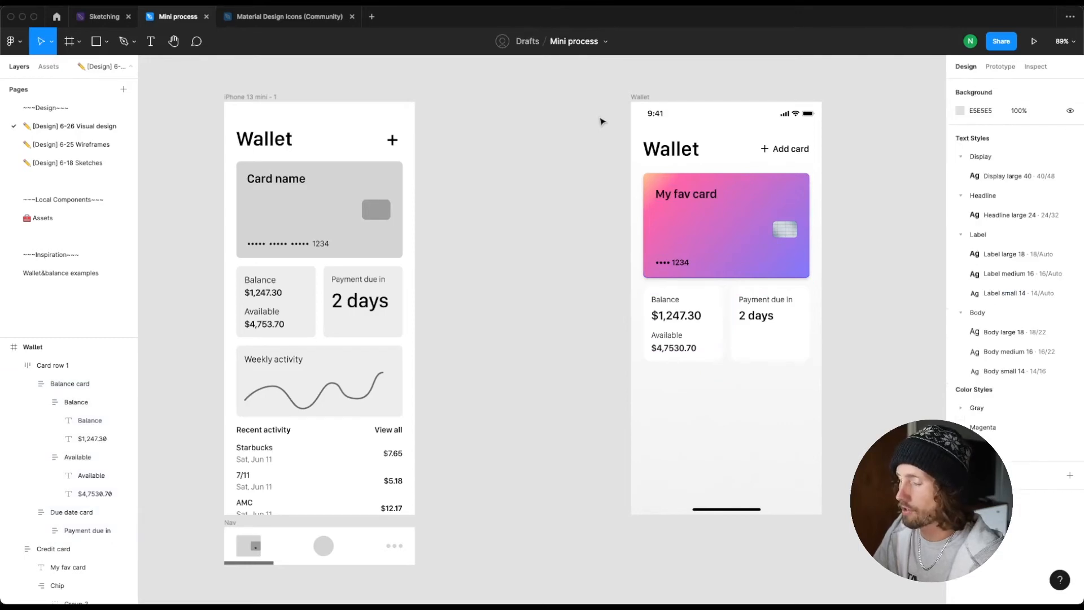
Step: Tint the end stop of the Wallet frame's linear background gradient to HSL 212, 4, 94
{"action": "left_click", "coordinate": [642, 99]}
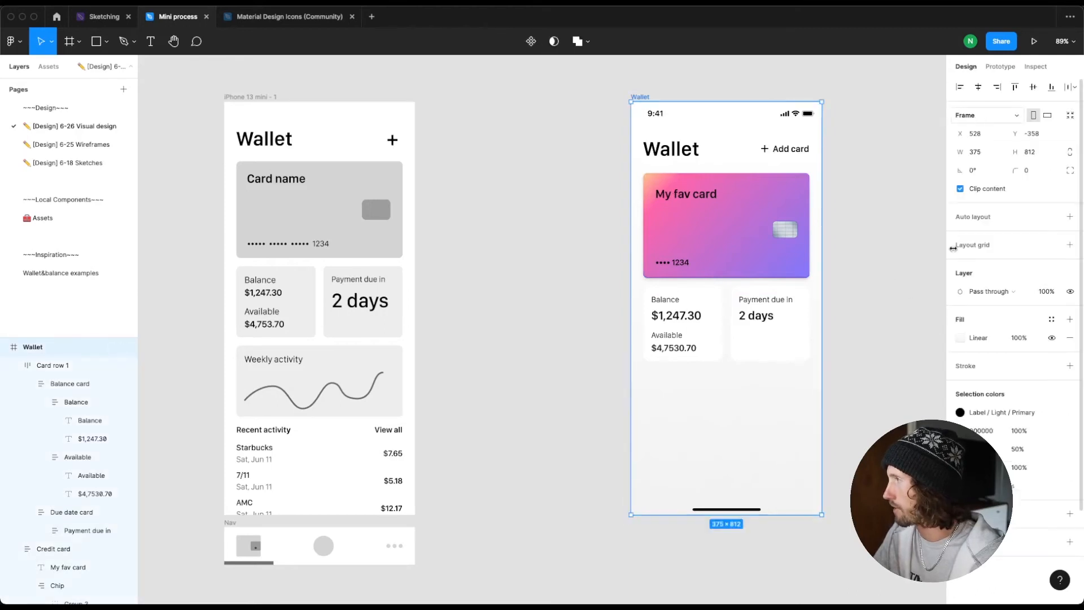
{"action": "left_click", "coordinate": [961, 337]}
{"action": "left_click", "coordinate": [960, 337]}
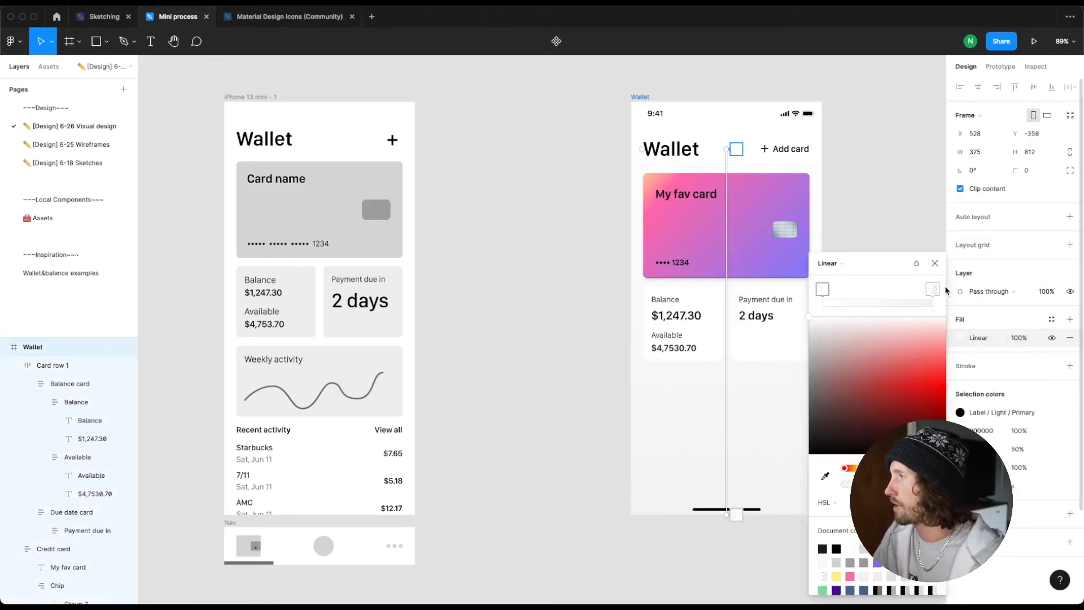
{"action": "left_click", "coordinate": [934, 289]}
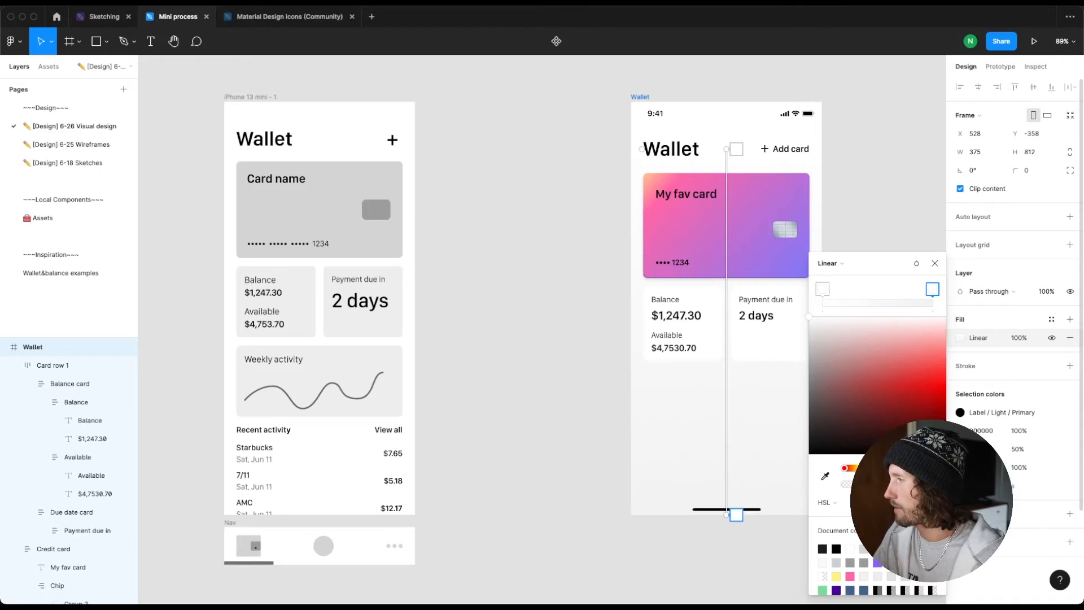
{"action": "left_click", "coordinate": [897, 468]}
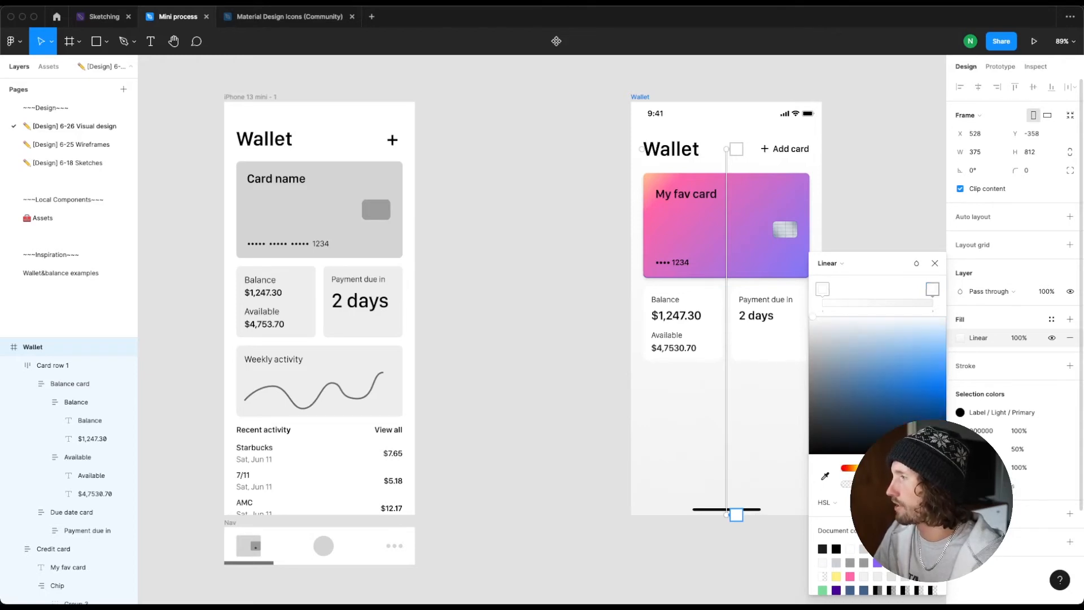
{"action": "key", "text": "Down"}
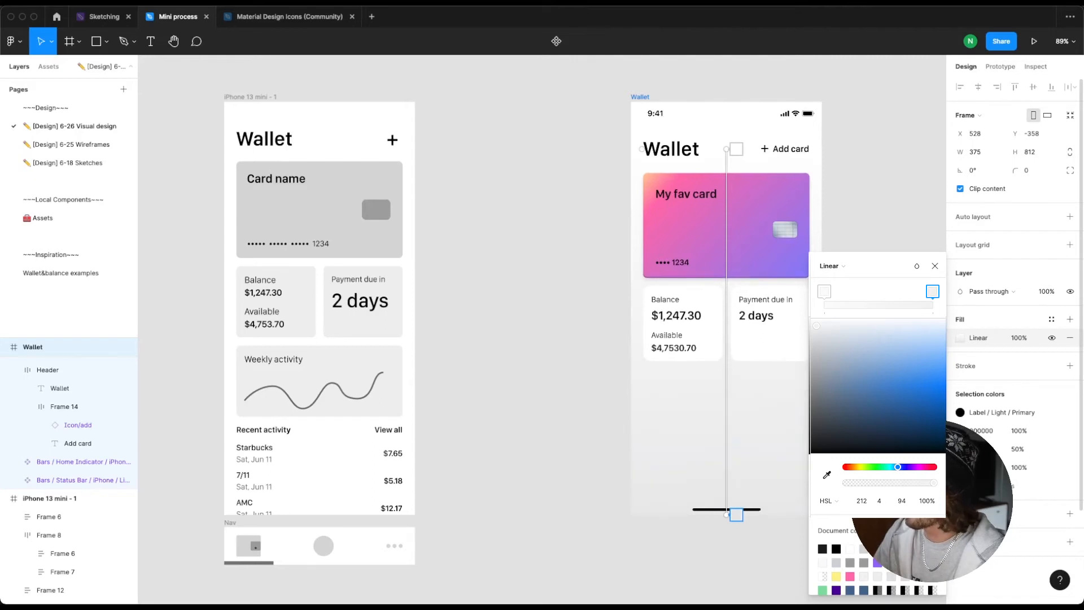
Step: Move the background gradient's start stop to the Wallet frame's upper edge and set its color to HSL 212, 4, 98
{"action": "left_click", "coordinate": [736, 149]}
{"action": "left_click_drag", "start_coordinate": [736, 149], "coordinate": [726, 101]}
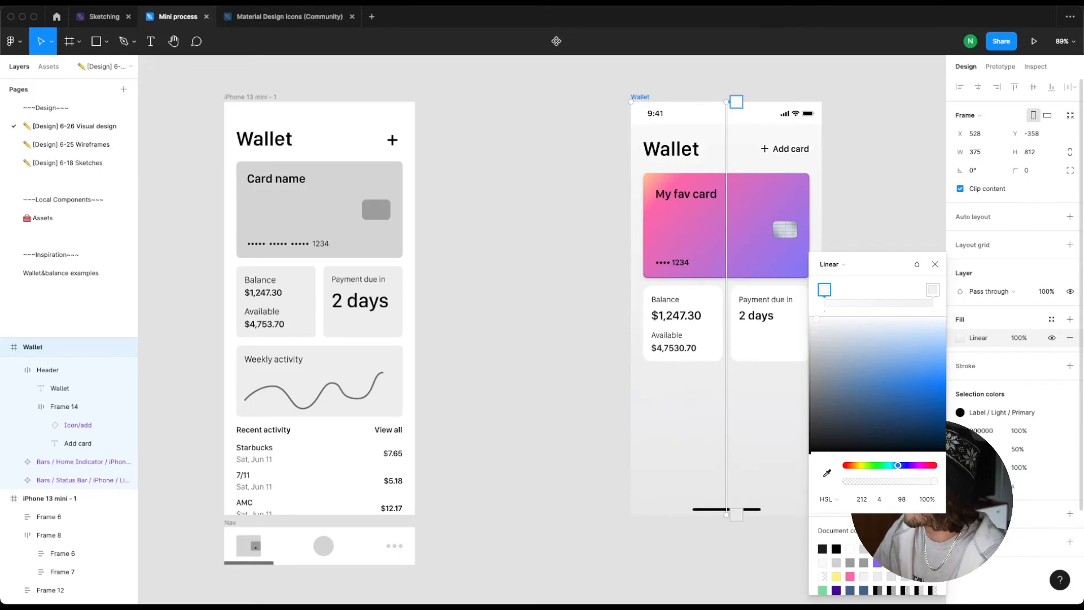
{"action": "left_click", "coordinate": [736, 514]}
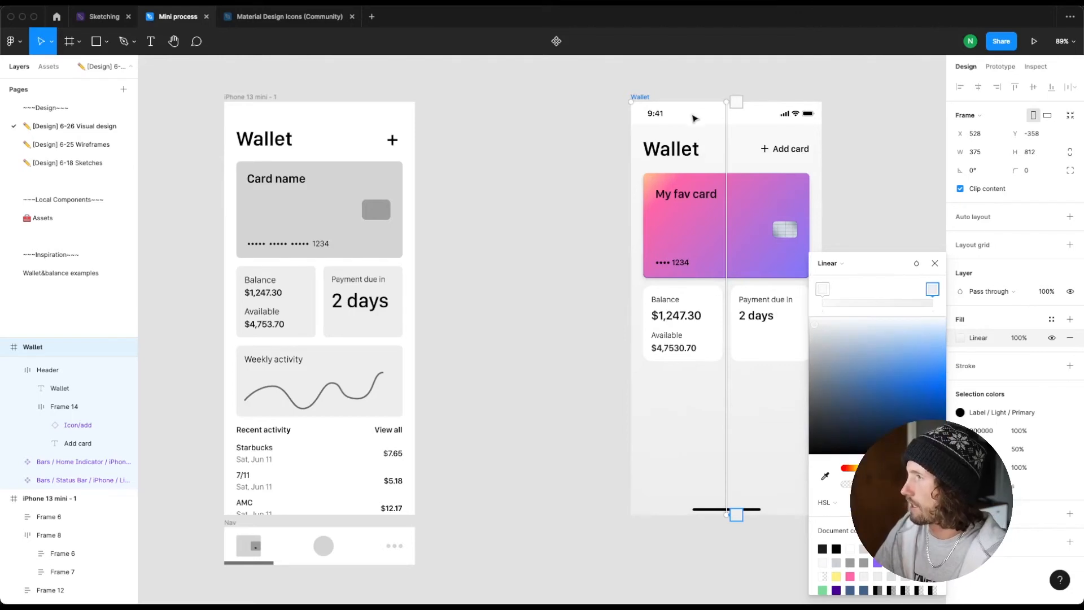
Step: Hide the fill of the status bar on the Wallet screen
{"action": "left_click", "coordinate": [715, 114]}
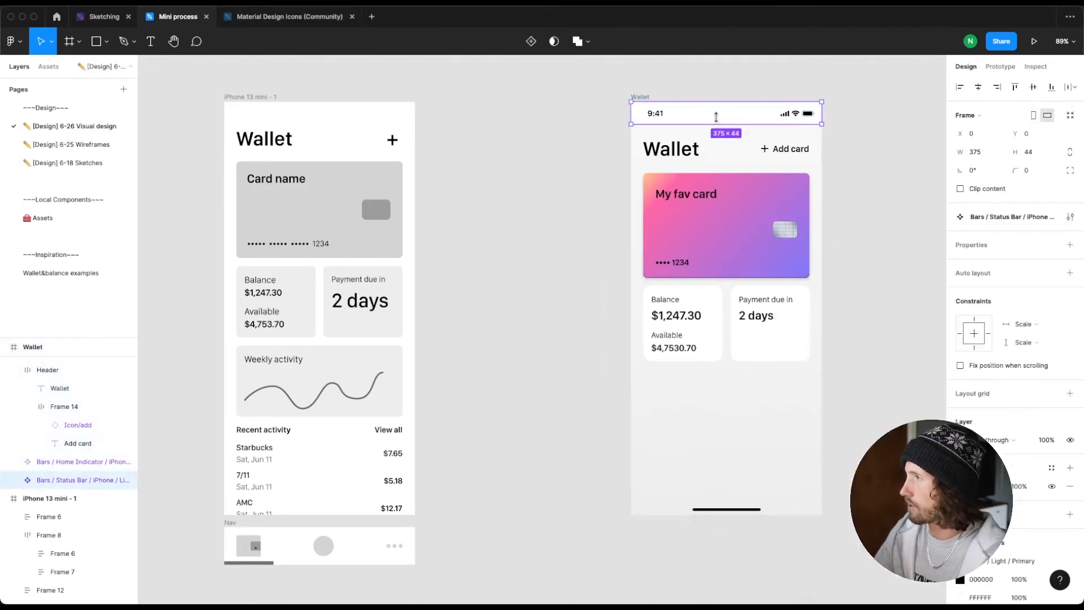
{"action": "left_click", "coordinate": [1051, 486]}
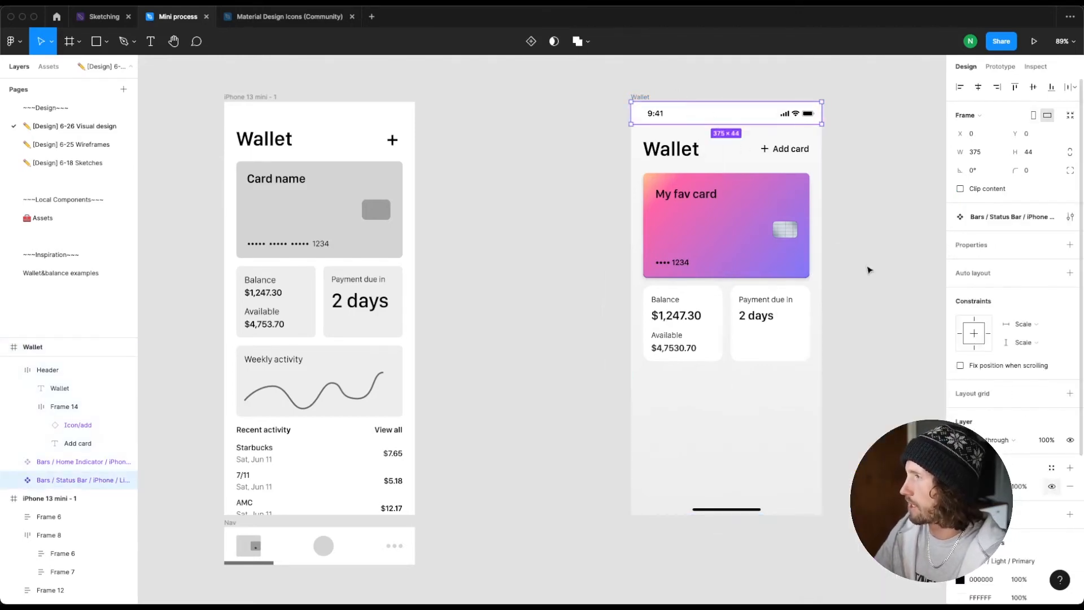
{"action": "left_click", "coordinate": [537, 157]}
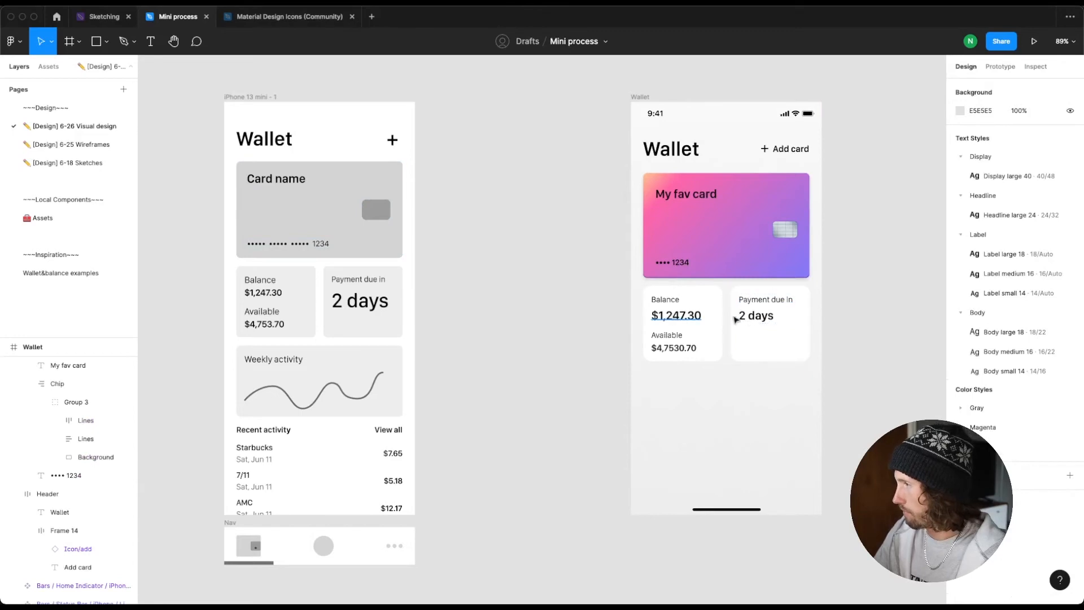
Step: Try the Display large 40 text style on the "$1,247.30" and "2 days" texts, then undo it
{"action": "left_click", "coordinate": [690, 316], "text": "super"}
{"action": "left_click", "coordinate": [761, 317], "text": "shift+super"}
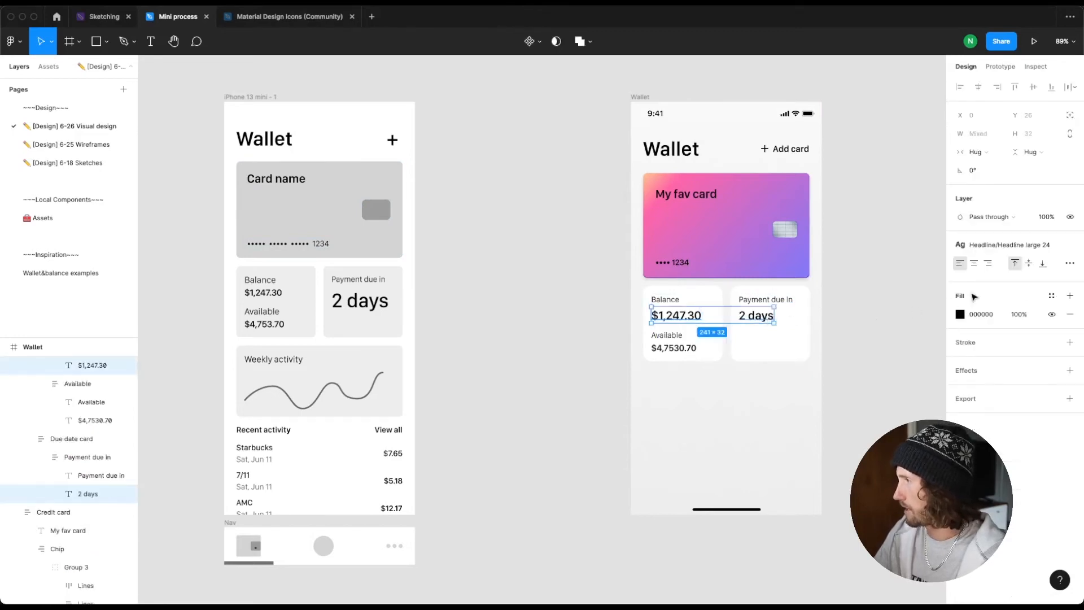
{"action": "left_click", "coordinate": [1021, 247]}
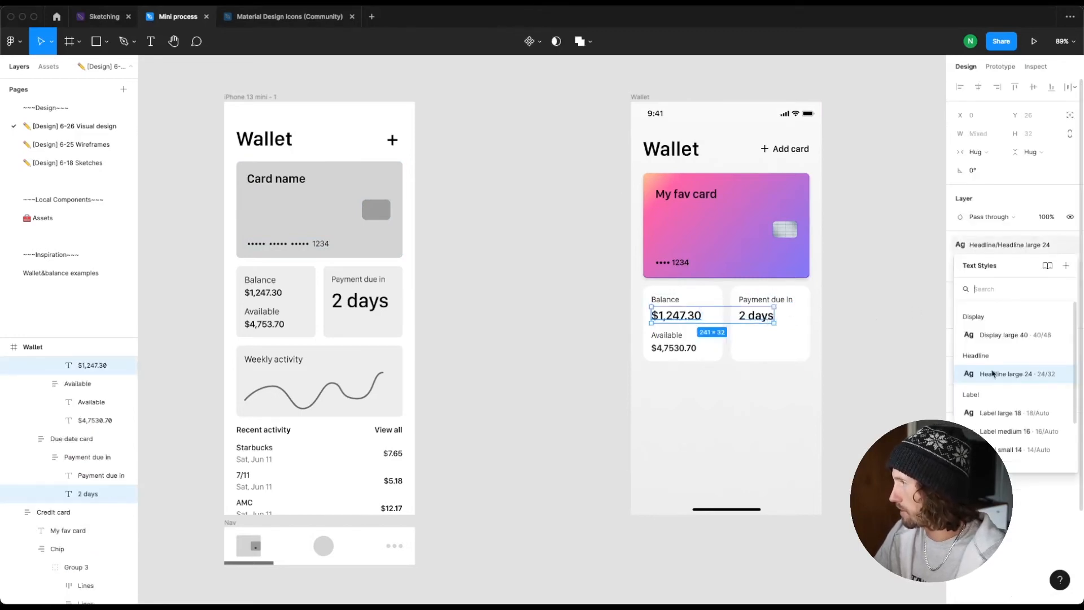
{"action": "left_click", "coordinate": [998, 337]}
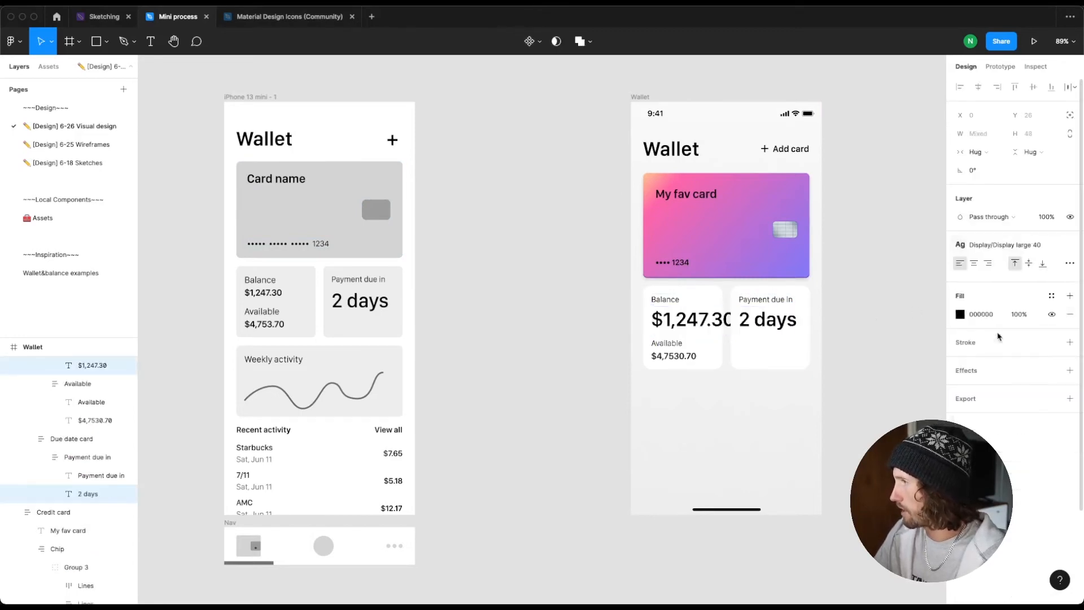
{"action": "key", "text": "super+z"}
{"action": "left_click", "coordinate": [841, 341]}
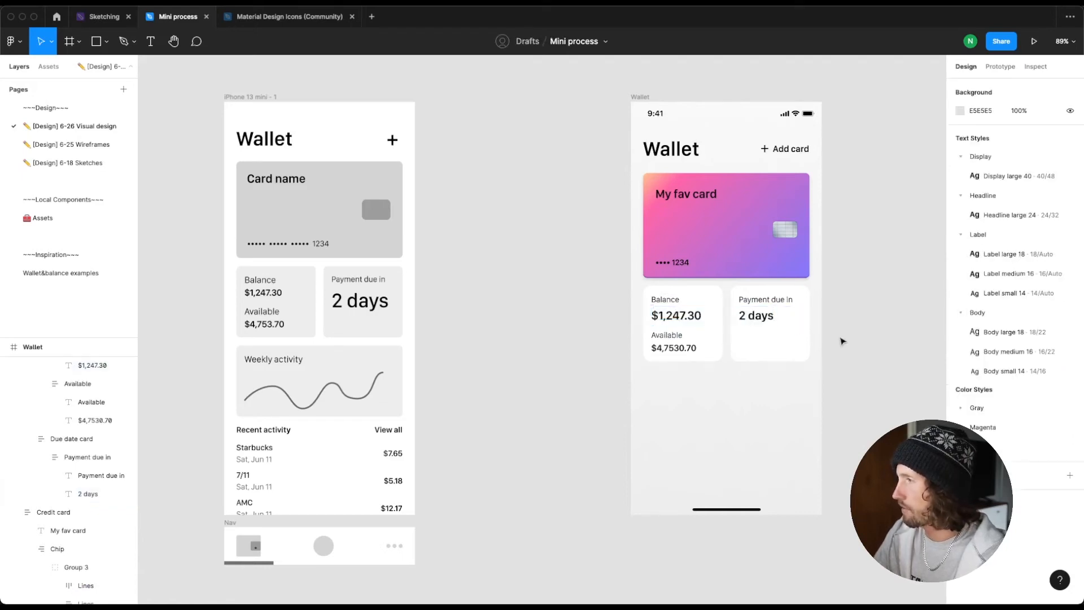
Step: Duplicate the "2 days" text onto the empty canvas between the wireframe and the Wallet frame and change its wording to "Pay now"
{"action": "left_click", "coordinate": [757, 320]}
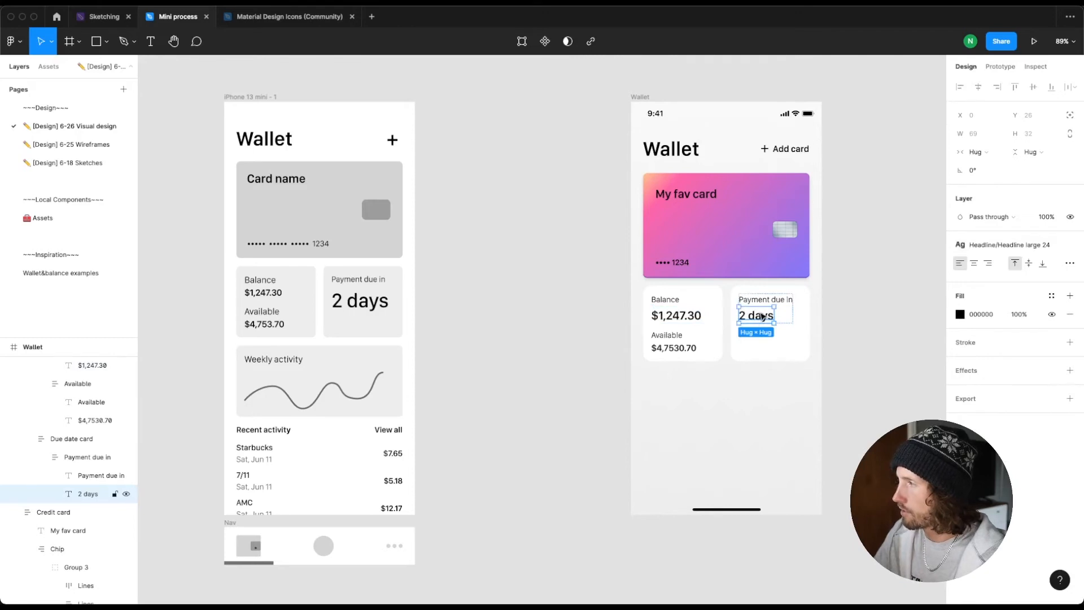
{"action": "left_click_drag", "start_coordinate": [761, 317], "coordinate": [564, 338]}
{"action": "key", "text": "Return"}
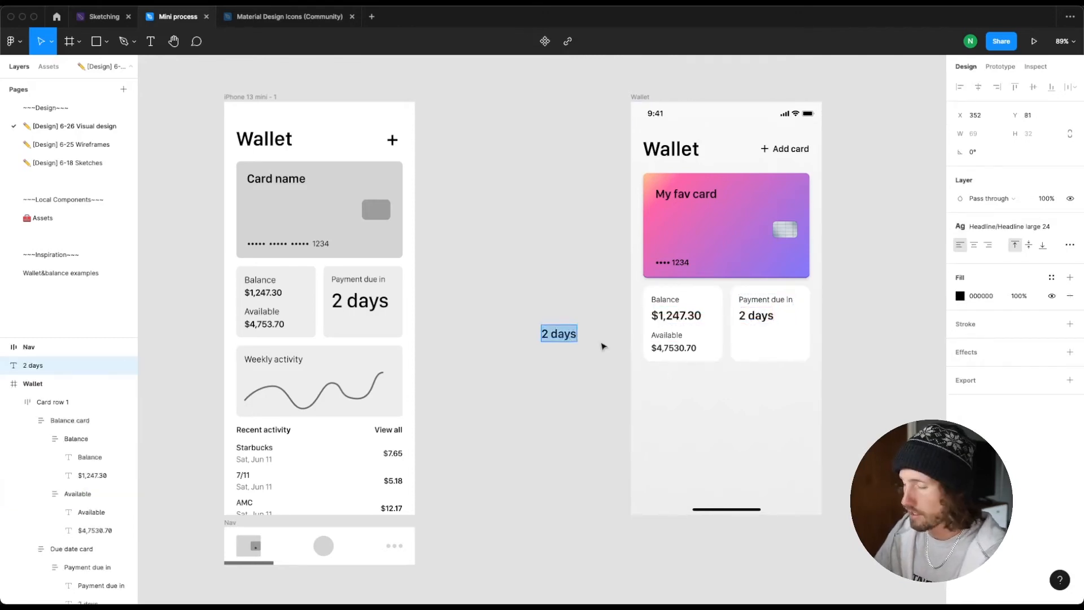
{"action": "type", "text": "PAy now"}
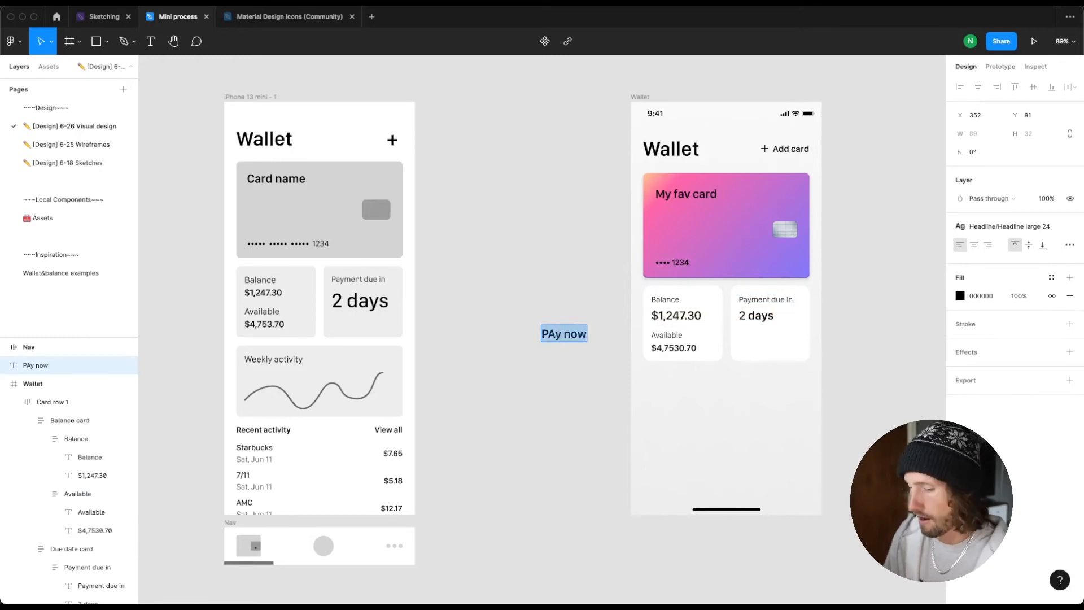
{"action": "type", "text": "Pay now"}
{"action": "key", "text": "Escape"}
{"action": "key", "text": "Escape"}
{"action": "scroll", "coordinate": [585, 340], "scroll_direction": "right", "scroll_amount": 1}
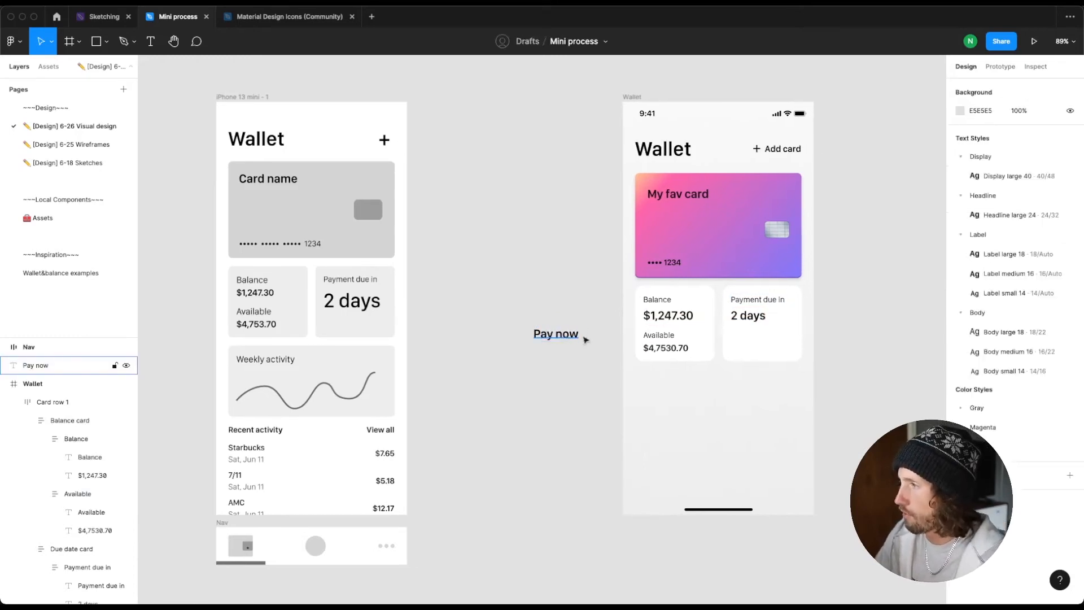
Step: Wrap the "Pay now" text in an auto layout frame
{"action": "left_click", "coordinate": [585, 339]}
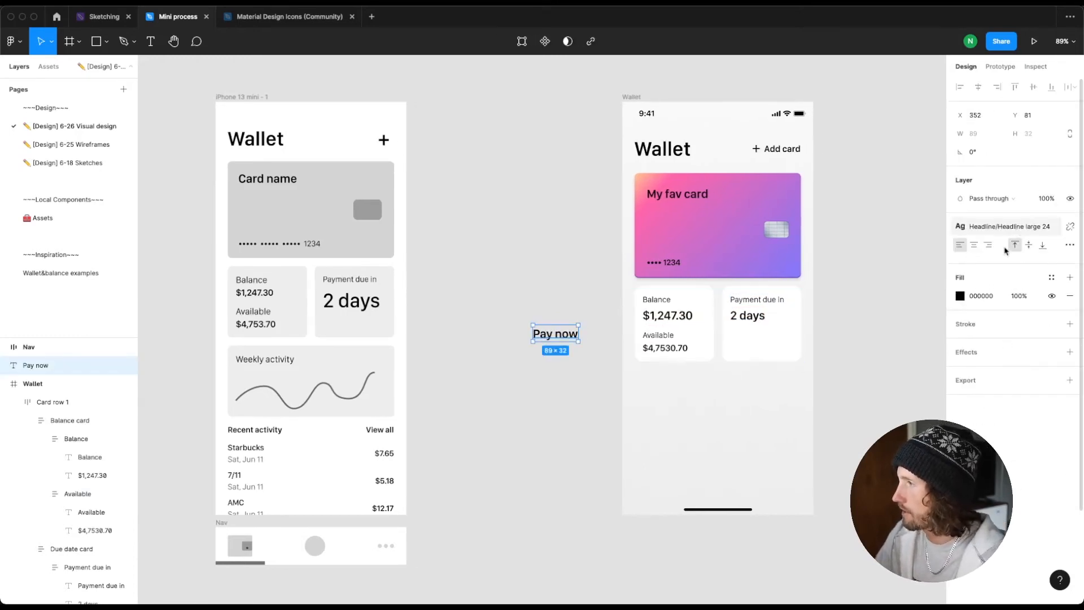
{"action": "key", "text": "shift+a"}
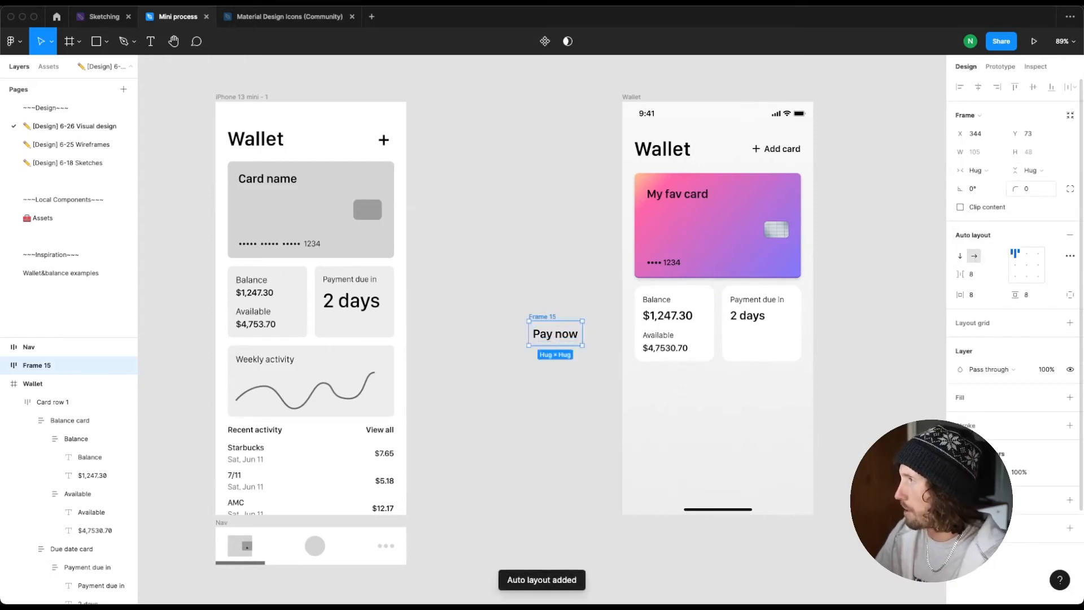
Step: Give the "Pay now" frame a corner radius of 56 and a Gray/2 stroke
{"action": "left_click_drag", "start_coordinate": [1018, 190], "coordinate": [1049, 191]}
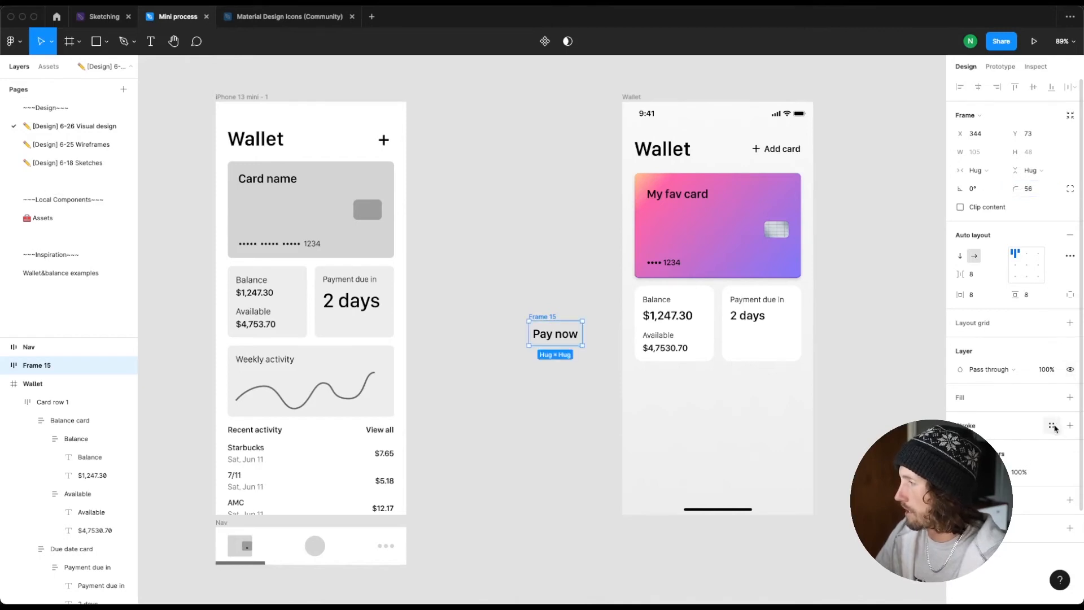
{"action": "left_click", "coordinate": [1050, 426]}
{"action": "left_click", "coordinate": [1027, 541]}
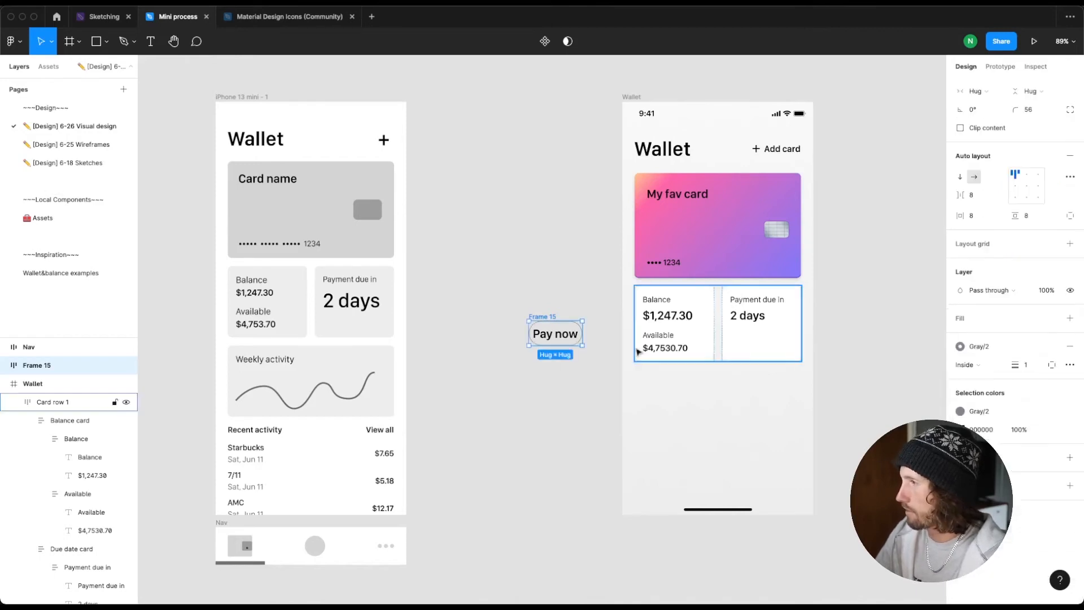
Step: Apply the Body medium 16 text style to the "Pay now" label
{"action": "double_click", "coordinate": [547, 339]}
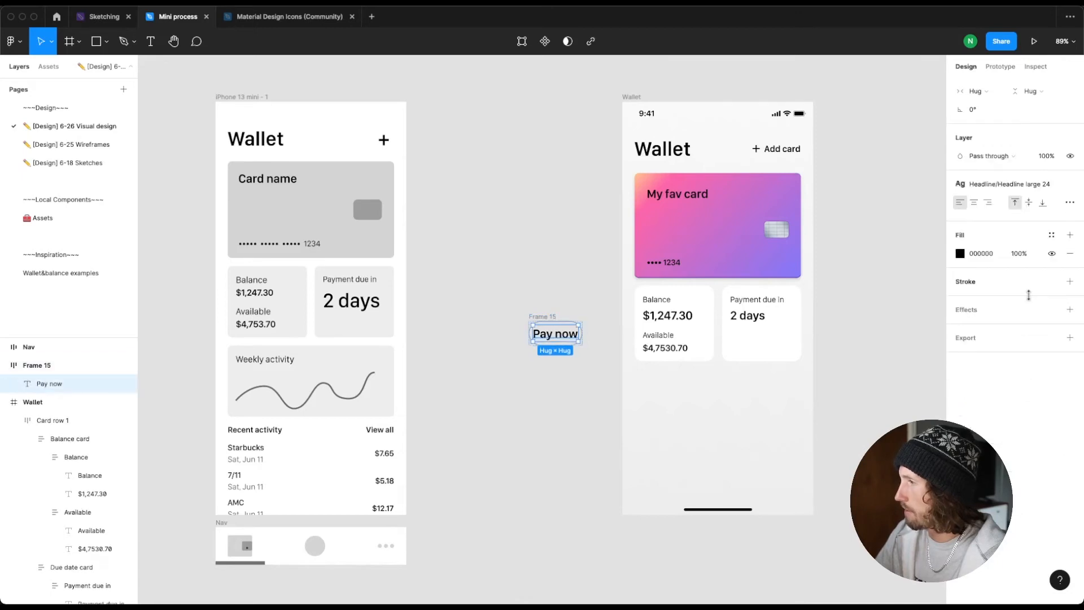
{"action": "left_click", "coordinate": [1009, 184]}
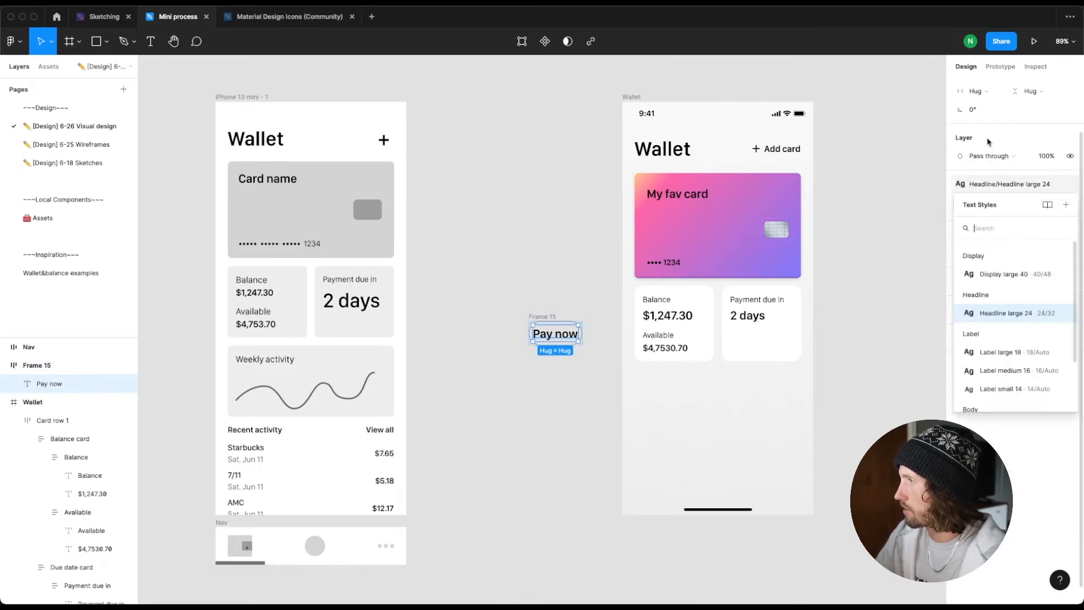
{"action": "scroll", "coordinate": [1004, 359], "scroll_direction": "down", "scroll_amount": 2}
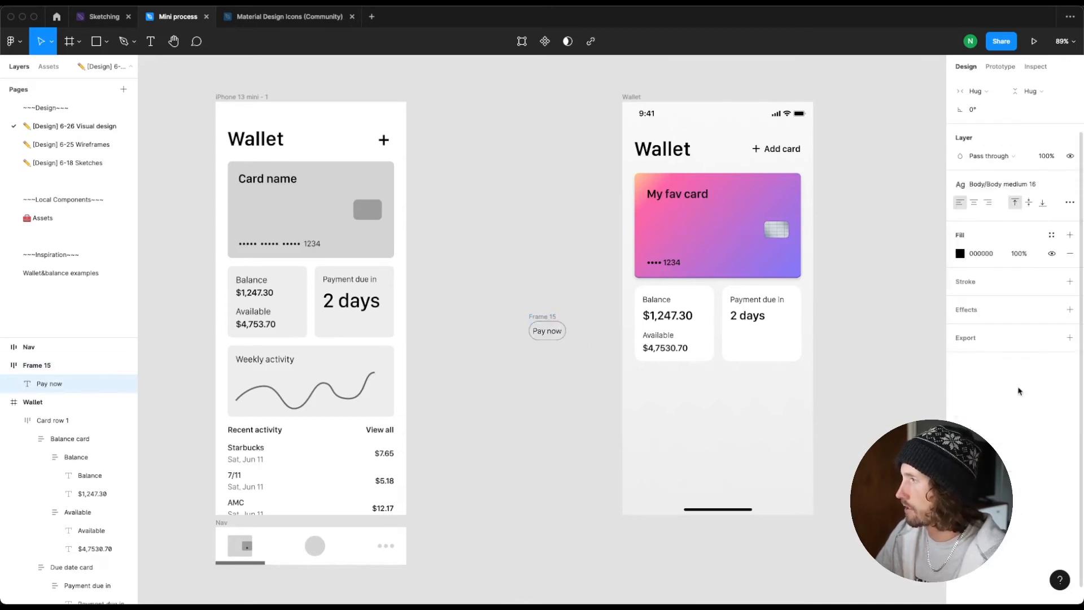
{"action": "left_click", "coordinate": [1006, 380]}
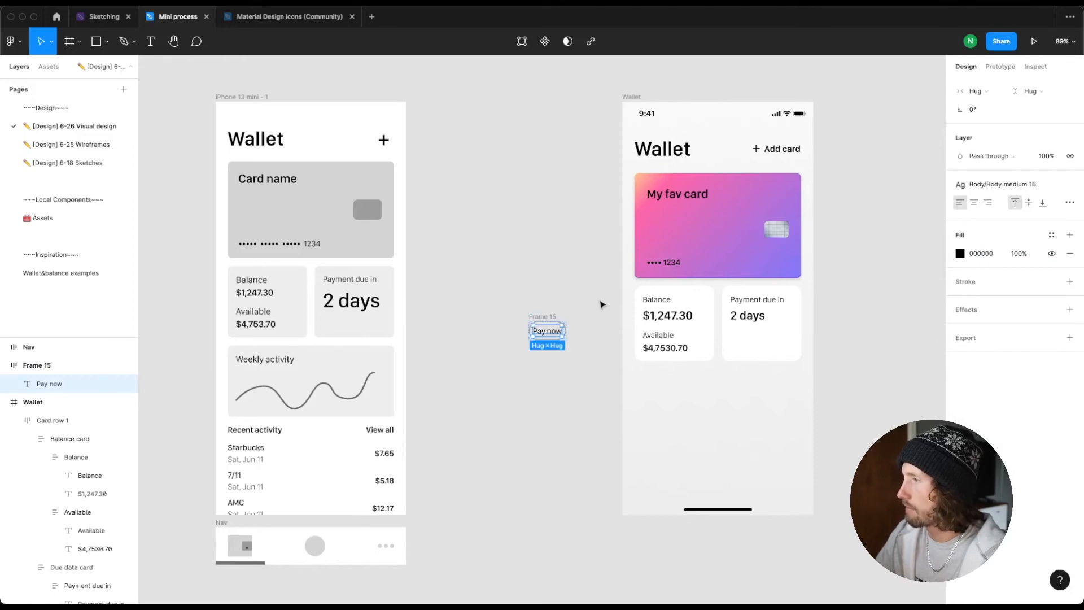
Step: Rename the button frame "Pay now" and move it into the payment-due card below "2 days"
{"action": "left_click", "coordinate": [544, 317]}
{"action": "key", "text": "super+r"}
{"action": "type", "text": "Pay now"}
{"action": "key", "text": "Return"}
{"action": "left_click_drag", "start_coordinate": [547, 331], "coordinate": [748, 338]}
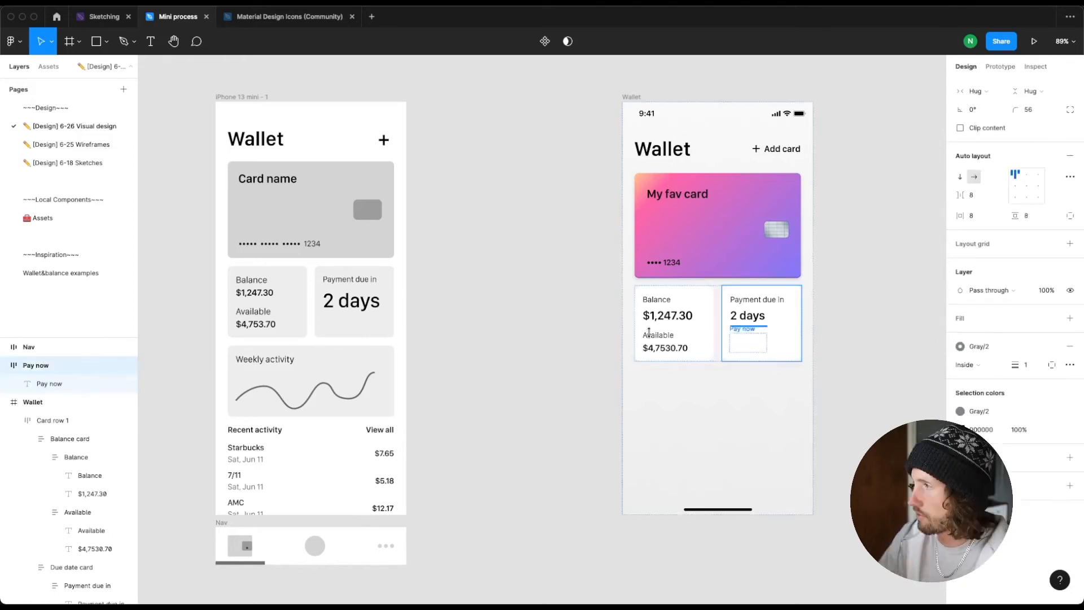
{"action": "left_click", "coordinate": [505, 329]}
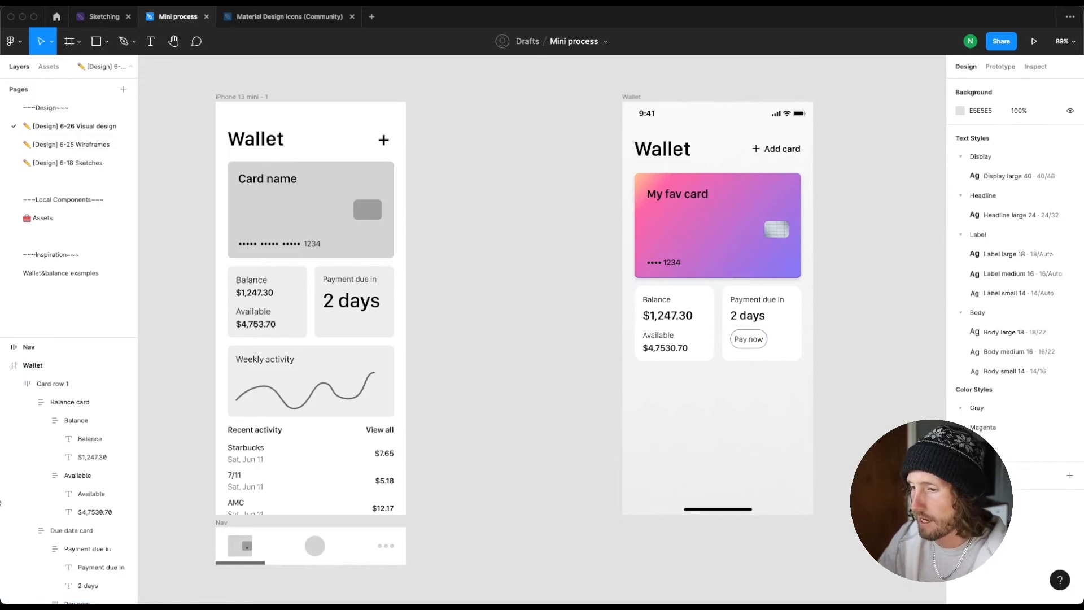
{"action": "left_click", "coordinate": [748, 316]}
{"action": "left_click", "coordinate": [747, 342]}
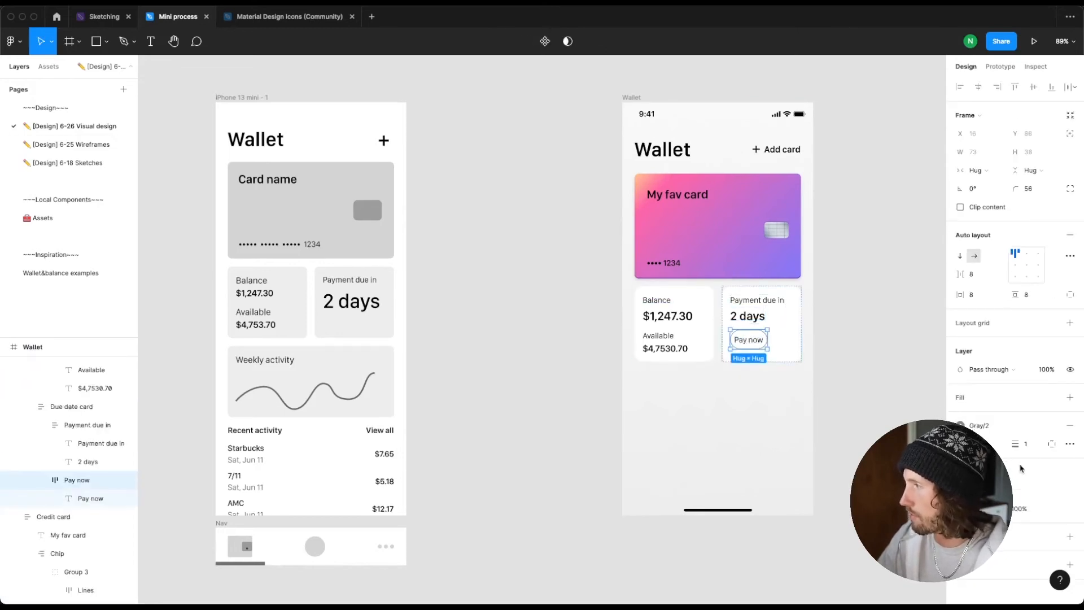
{"action": "left_click", "coordinate": [439, 370]}
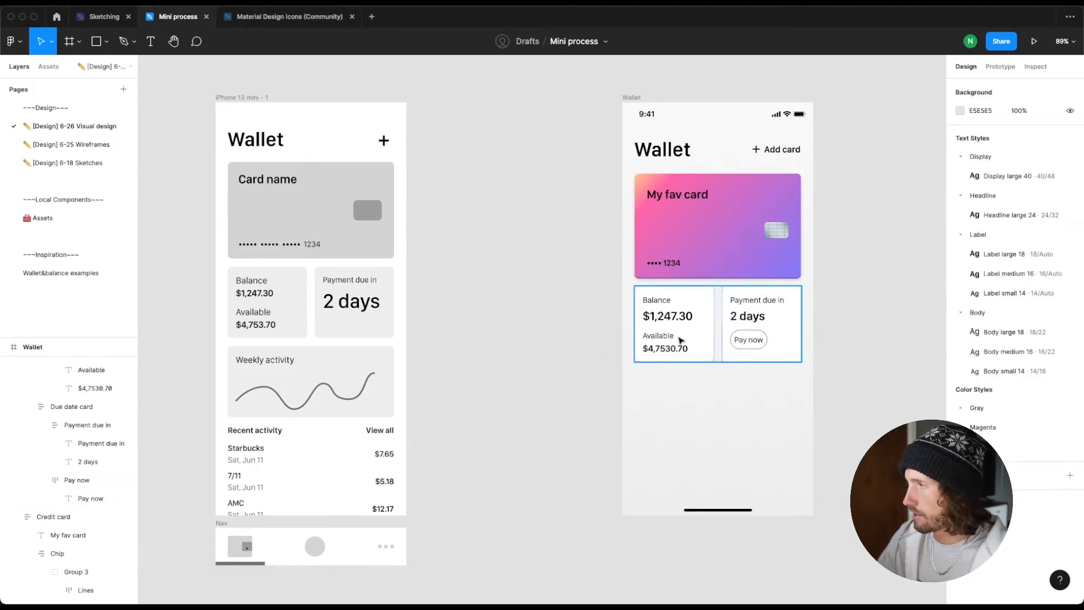
Step: Duplicate the Balance card below the card row and change the copy's "Balance" label to "Weekly activity"
{"action": "double_click", "coordinate": [679, 338]}
{"action": "left_click_drag", "start_coordinate": [684, 316], "coordinate": [698, 402]}
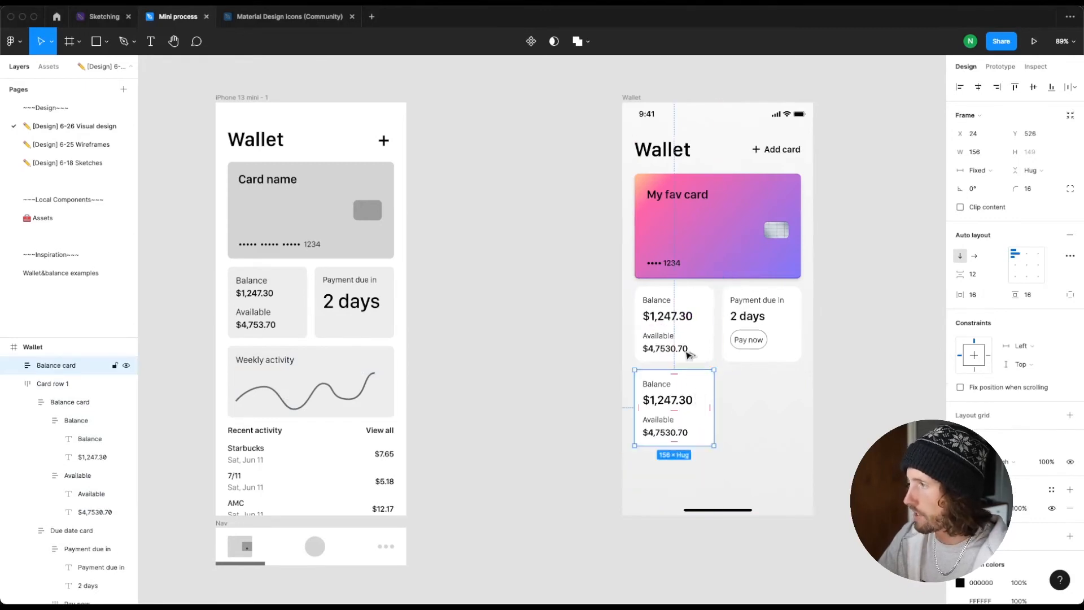
{"action": "double_click", "coordinate": [650, 384]}
{"action": "type", "text": "Weeklt"}
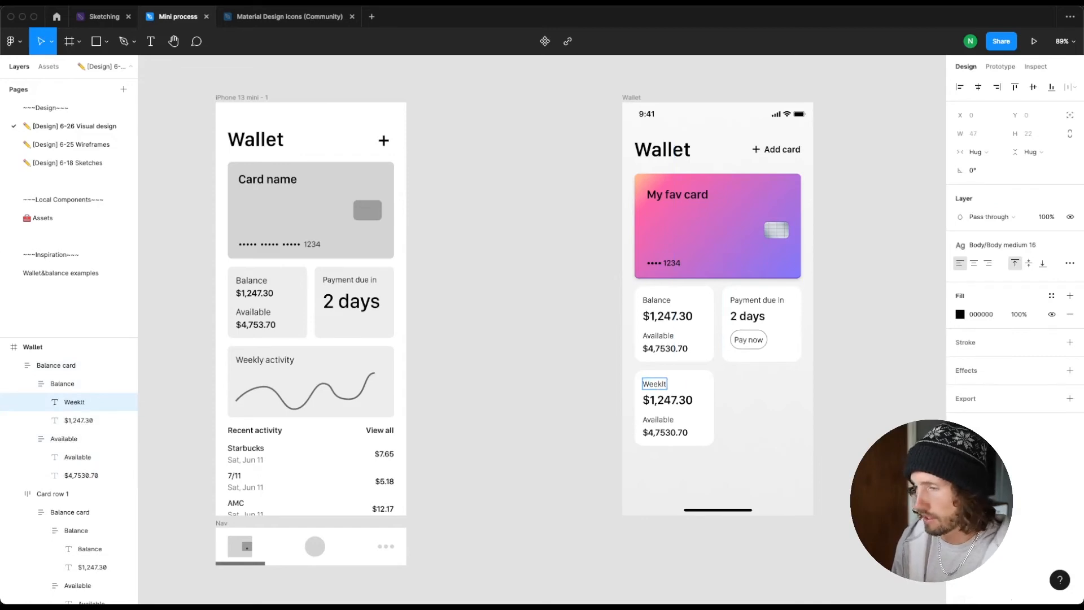
{"action": "key", "text": "BackSpace"}
{"action": "type", "text": "y activity"}
{"action": "key", "text": "Escape"}
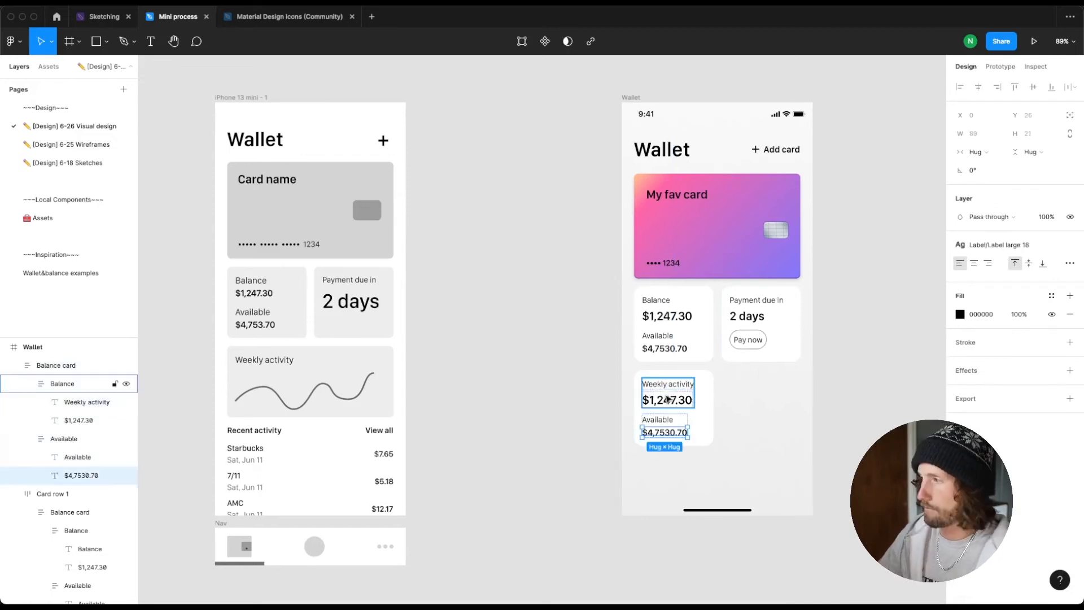
Step: Delete the "$1,247.30" amount and the Available texts from the "Weekly activity" card
{"action": "left_click", "coordinate": [667, 400]}
{"action": "left_click", "coordinate": [698, 422]}
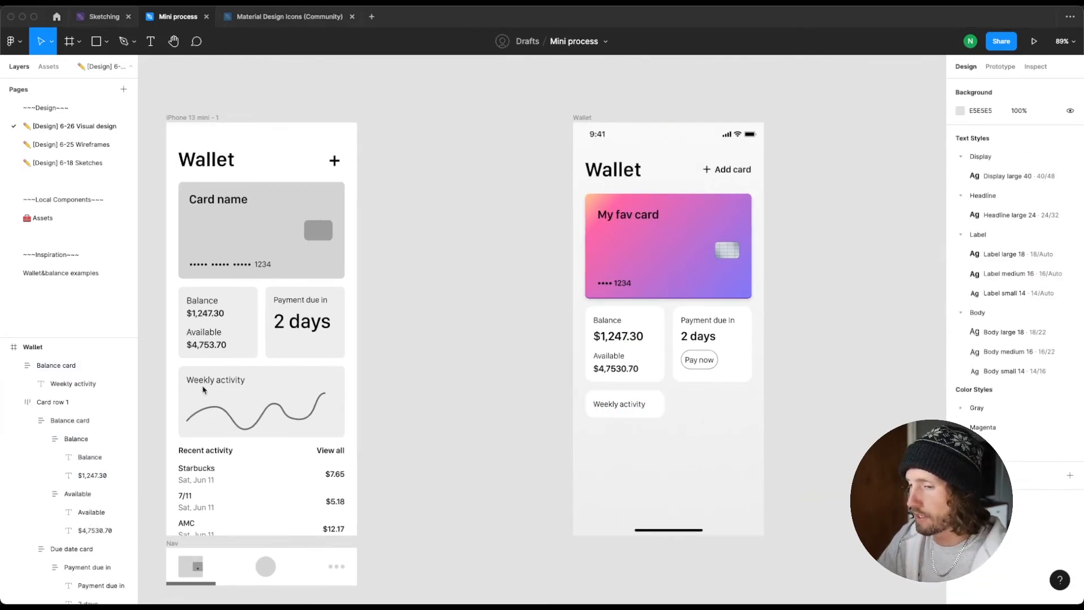
{"action": "scroll", "coordinate": [691, 292], "scroll_direction": "down", "scroll_amount": 1}
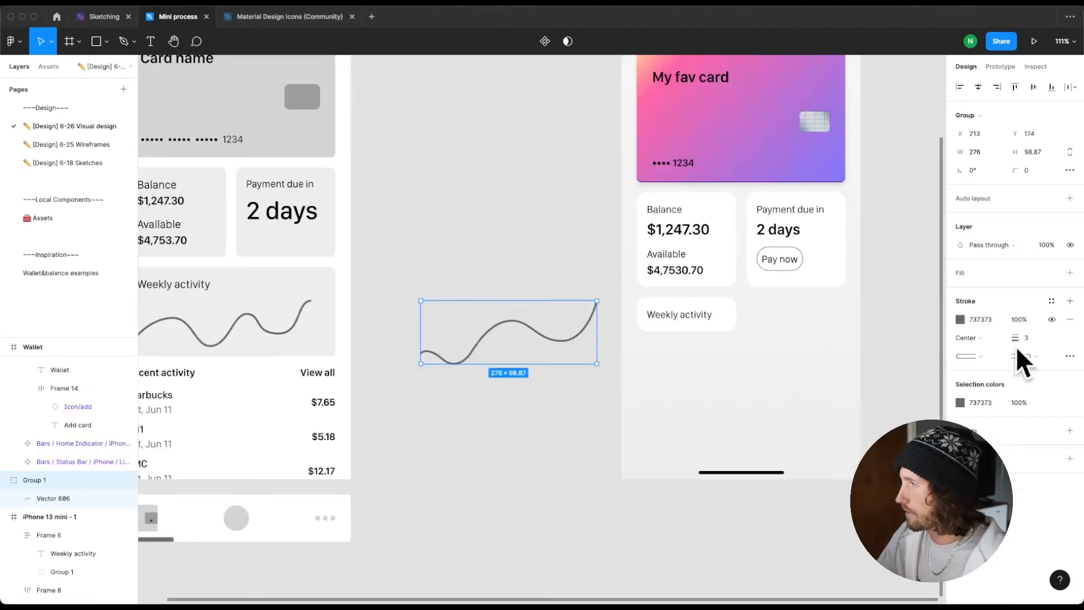
{"action": "left_click", "coordinate": [1069, 356]}
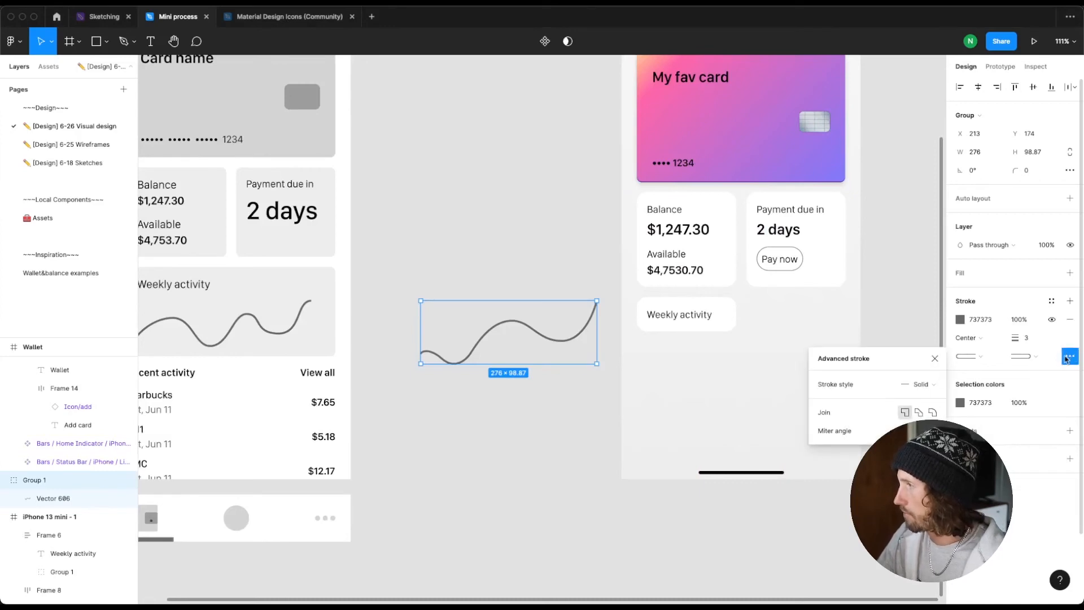
{"action": "left_click", "coordinate": [1027, 360]}
{"action": "left_click", "coordinate": [1027, 362]}
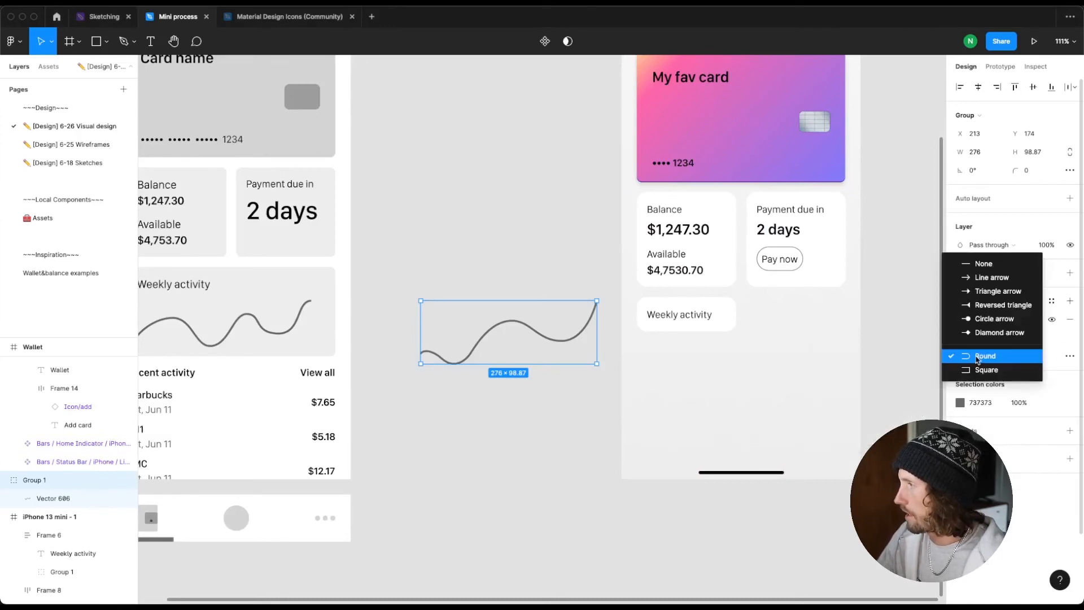
{"action": "left_click", "coordinate": [567, 263]}
{"action": "left_click", "coordinate": [569, 263]}
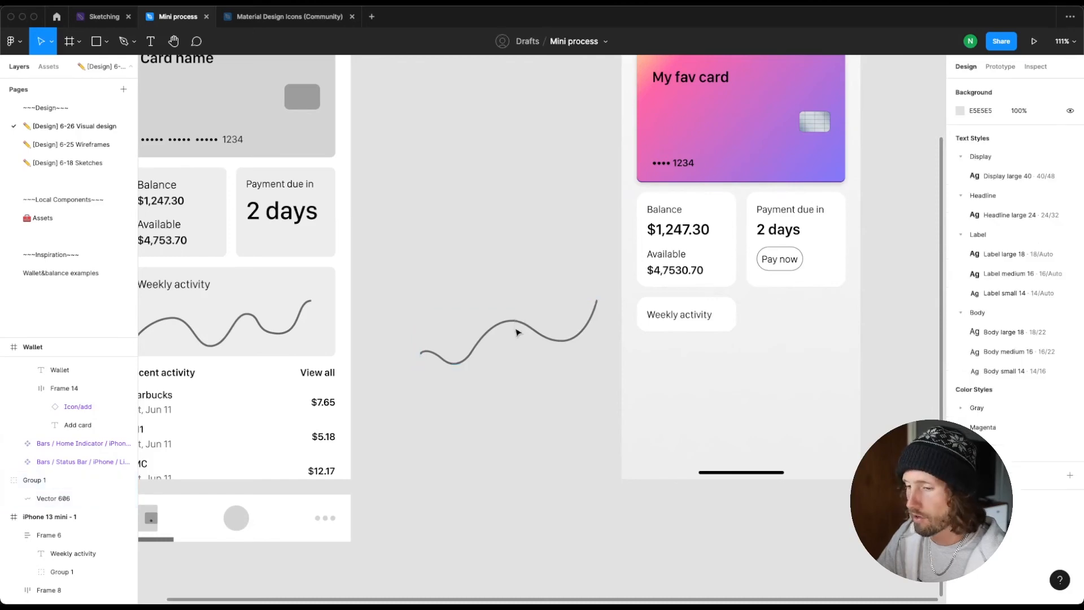
Step: Change the stroke of the copied wave line to a linear gradient, sampling its first stop from the credit card's peach corner
{"action": "left_click", "coordinate": [518, 325]}
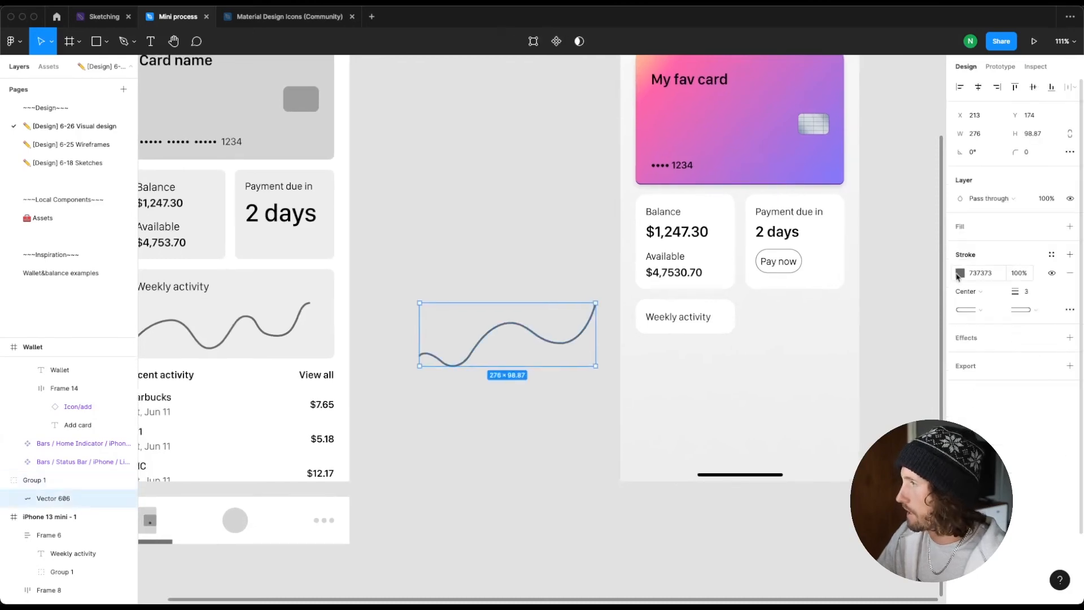
{"action": "left_click", "coordinate": [959, 273]}
{"action": "left_click", "coordinate": [838, 277]}
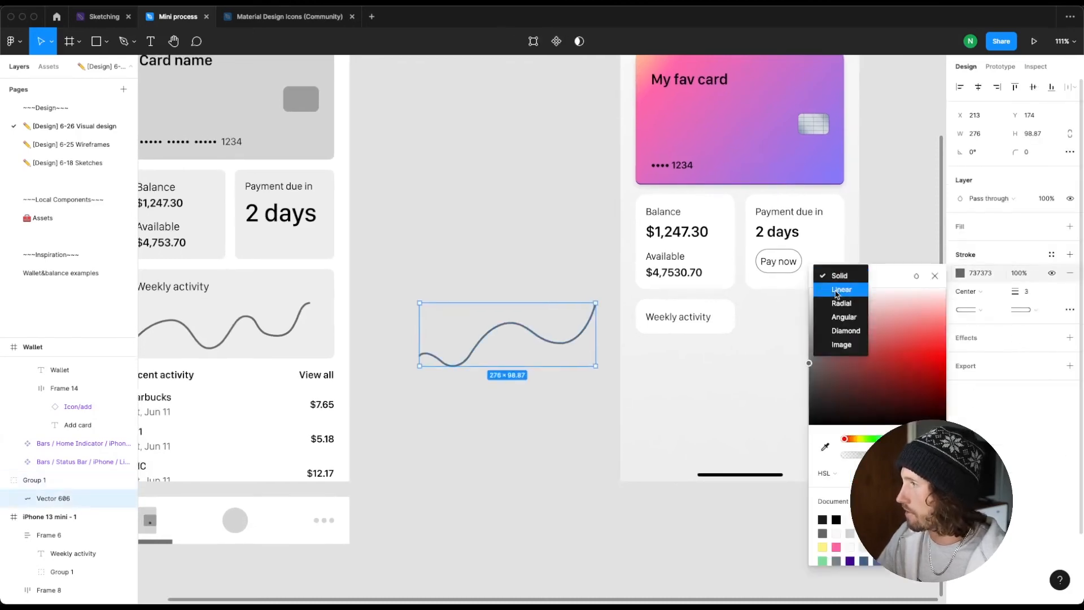
{"action": "left_click", "coordinate": [836, 291]}
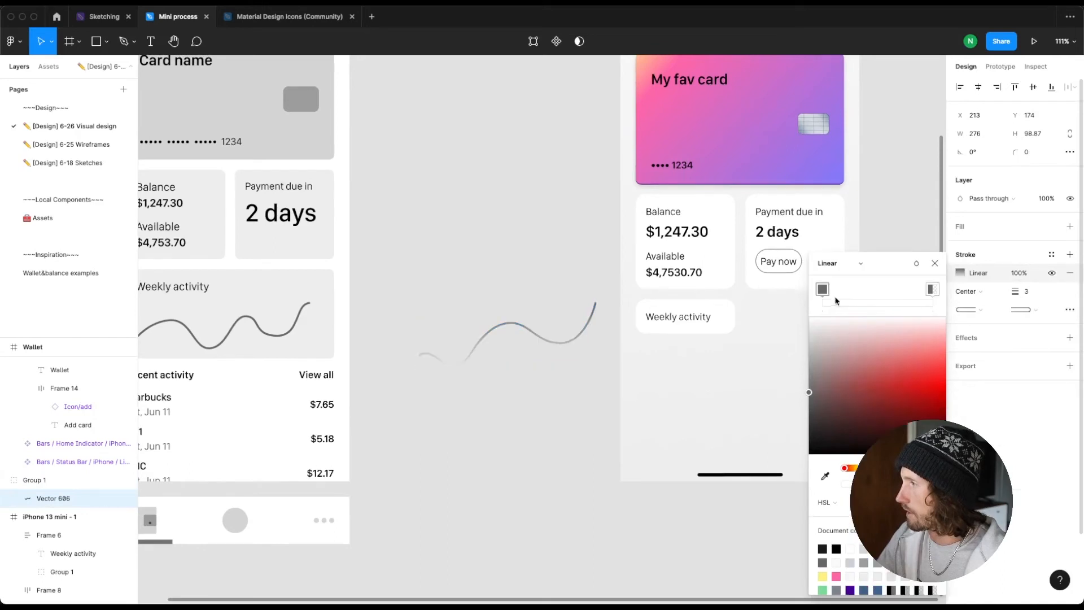
{"action": "left_click", "coordinate": [825, 476]}
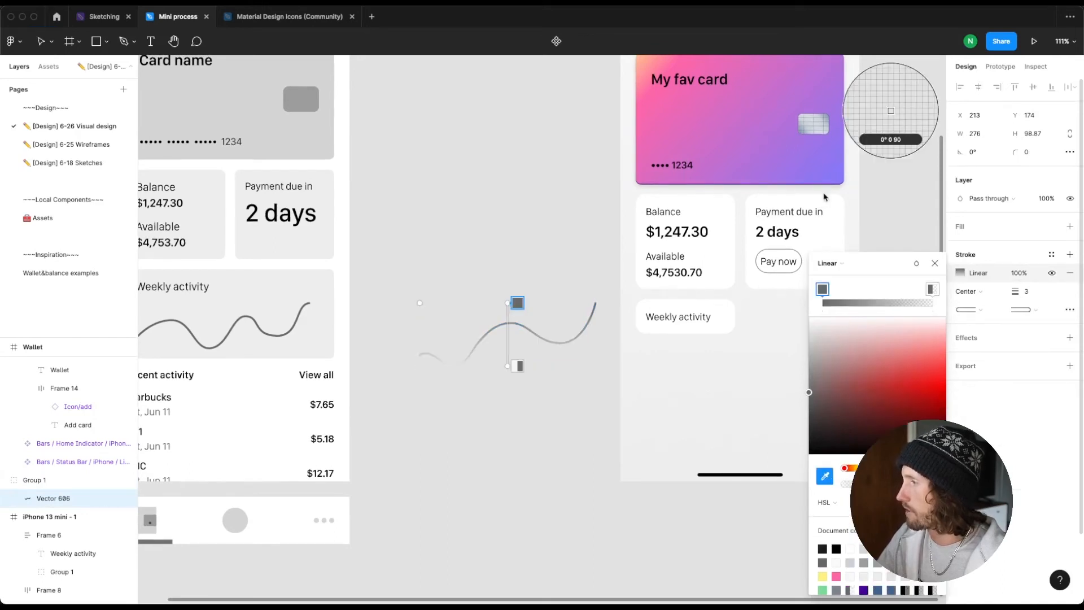
{"action": "left_click", "coordinate": [642, 64]}
Step: Complete the wave line's gradient with a middle stop sampled from the credit card's pink and an end stop sampled from its purple
{"action": "left_click_drag", "start_coordinate": [932, 289], "coordinate": [886, 291]}
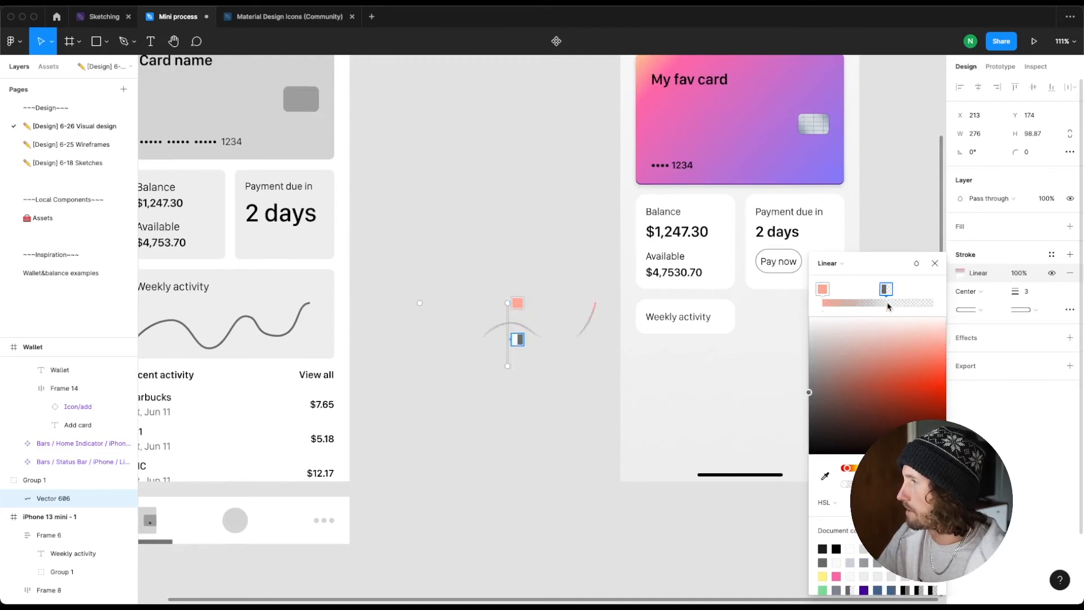
{"action": "left_click", "coordinate": [826, 476]}
{"action": "left_click", "coordinate": [700, 102]}
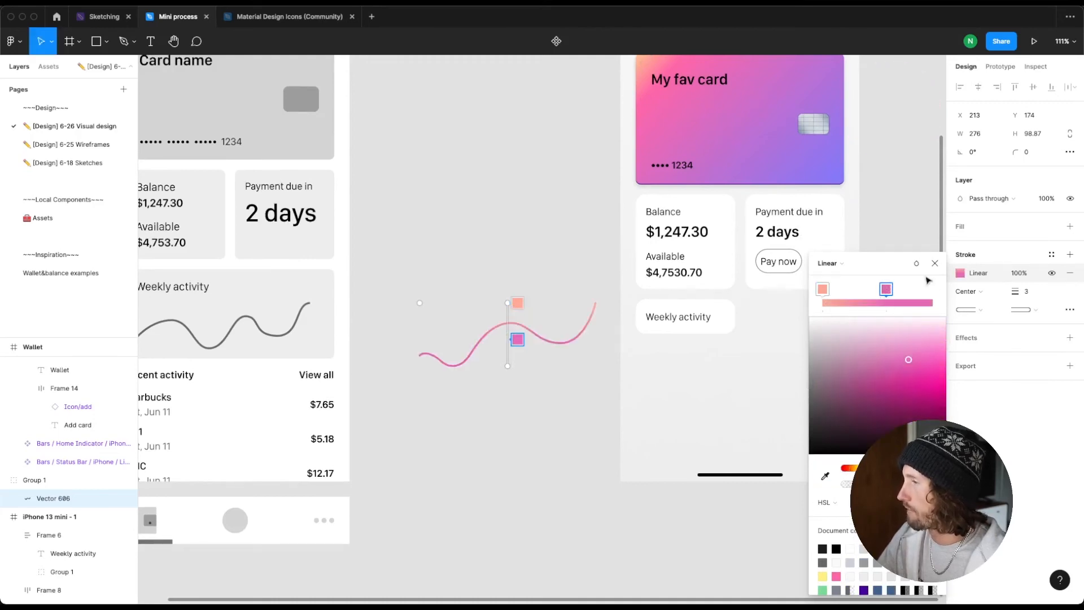
{"action": "left_click_drag", "start_coordinate": [910, 303], "coordinate": [932, 303]}
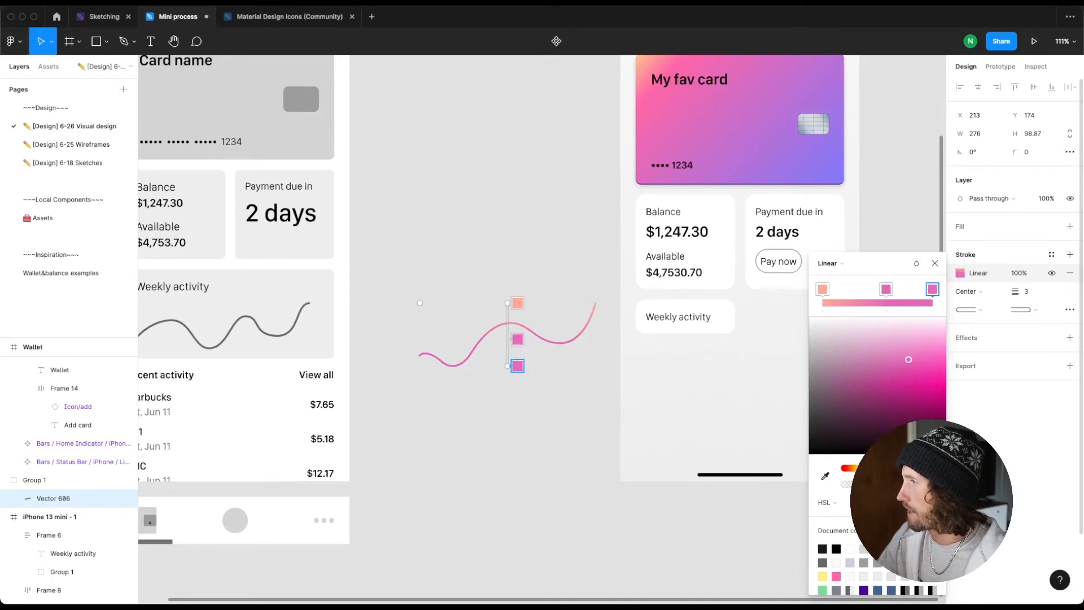
{"action": "key", "text": "i"}
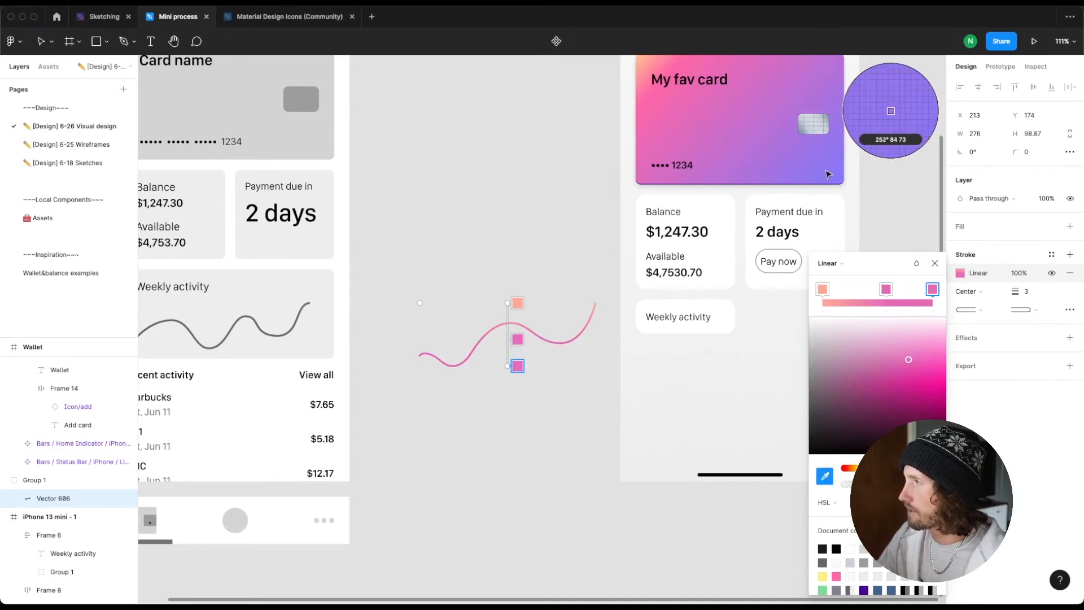
{"action": "left_click", "coordinate": [828, 174]}
Step: Reorient the wave line's gradient to run along its length, from peach at the left end to purple at the right end
{"action": "left_click_drag", "start_coordinate": [507, 303], "coordinate": [443, 355]}
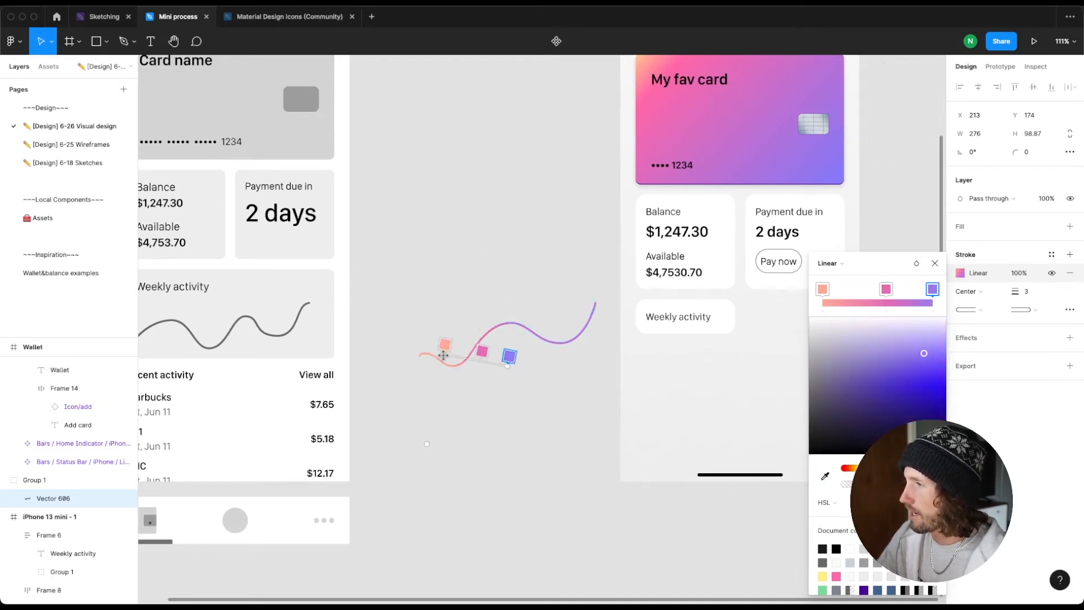
{"action": "left_click_drag", "start_coordinate": [507, 365], "coordinate": [594, 313]}
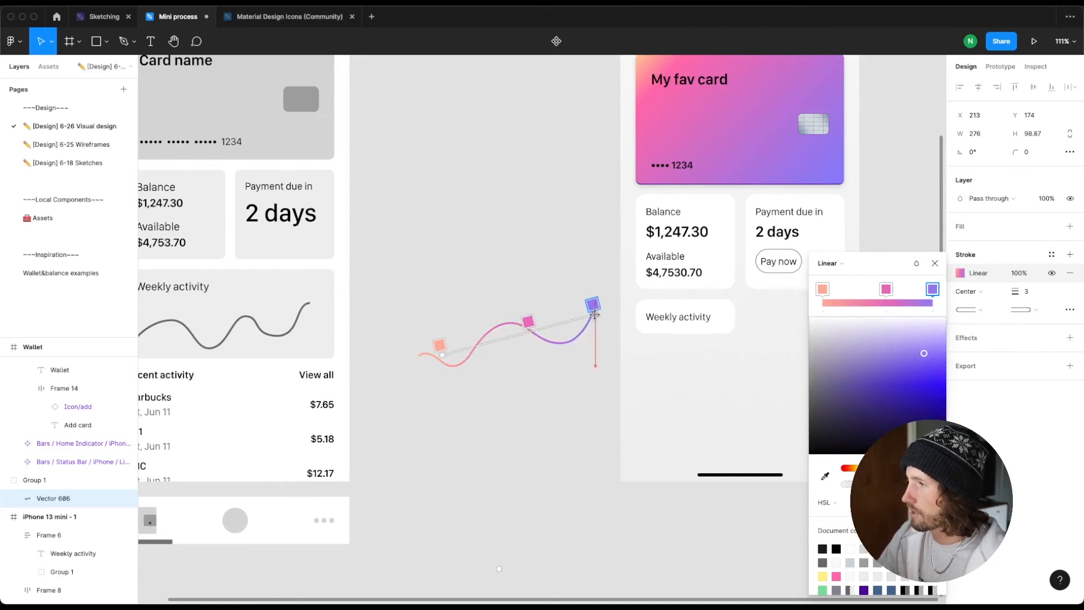
{"action": "left_click", "coordinate": [496, 298]}
{"action": "left_click", "coordinate": [508, 348]}
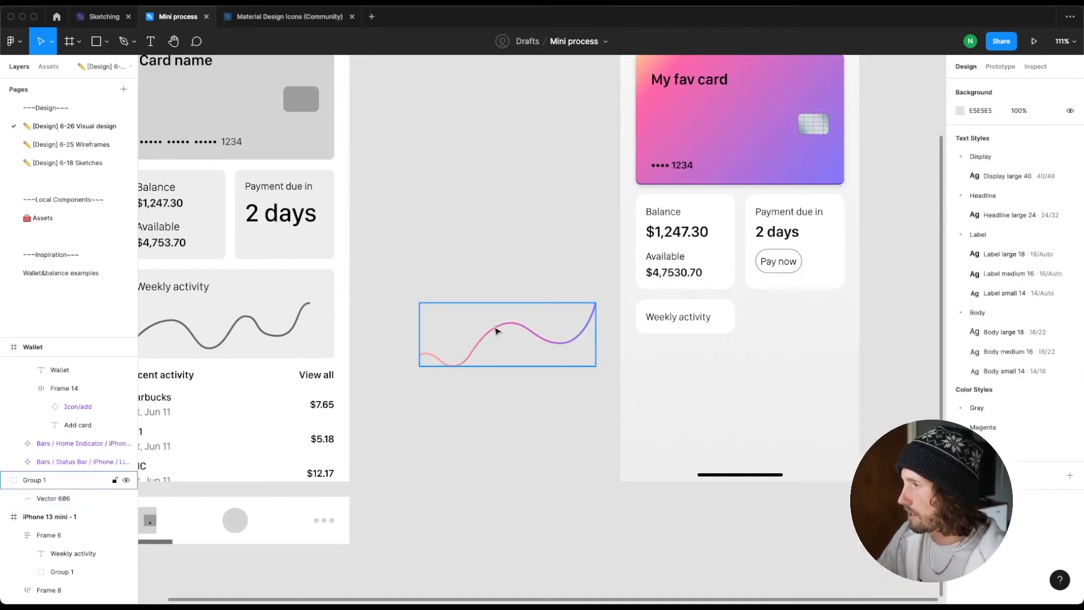
Step: Convert the wave line's group to a frame and rename it "Chart"
{"action": "left_click_drag", "start_coordinate": [500, 334], "coordinate": [458, 325]}
{"action": "key", "text": "super+alt+g"}
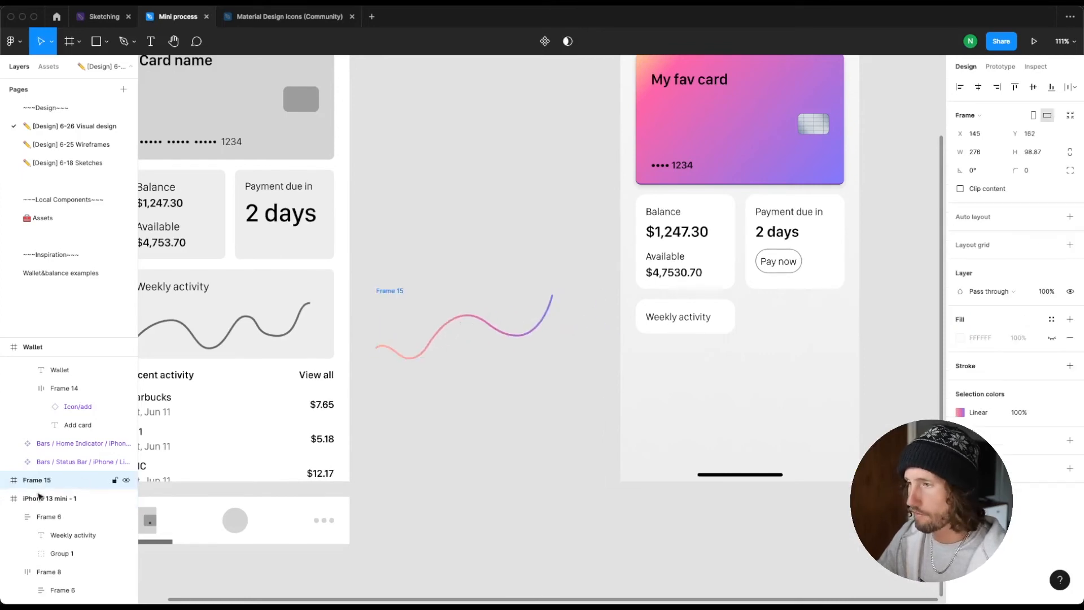
{"action": "double_click", "coordinate": [41, 480]}
{"action": "type", "text": "Chart"}
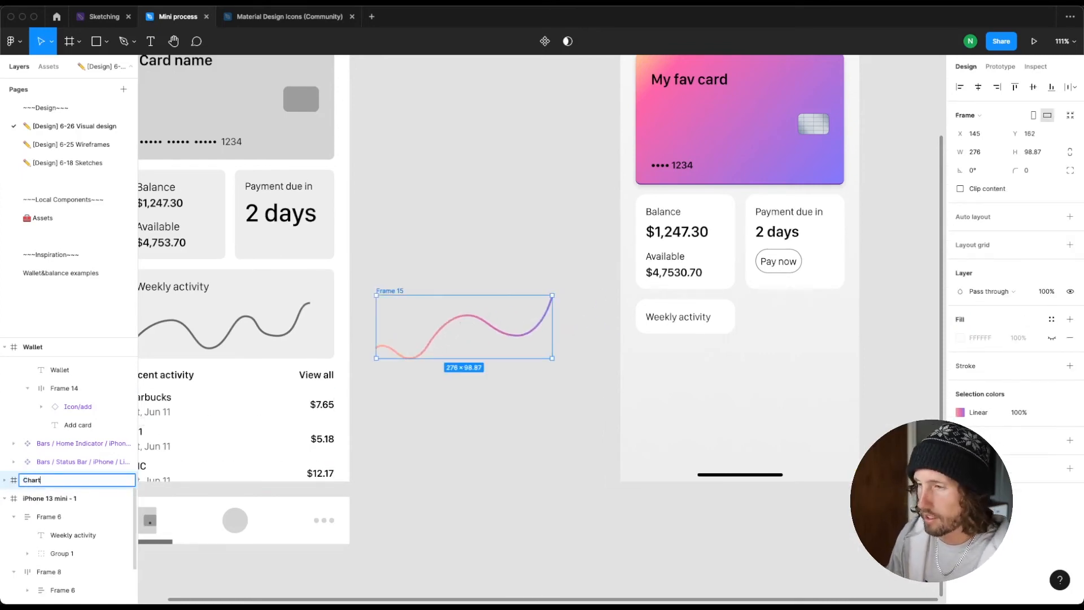
{"action": "key", "text": "Return"}
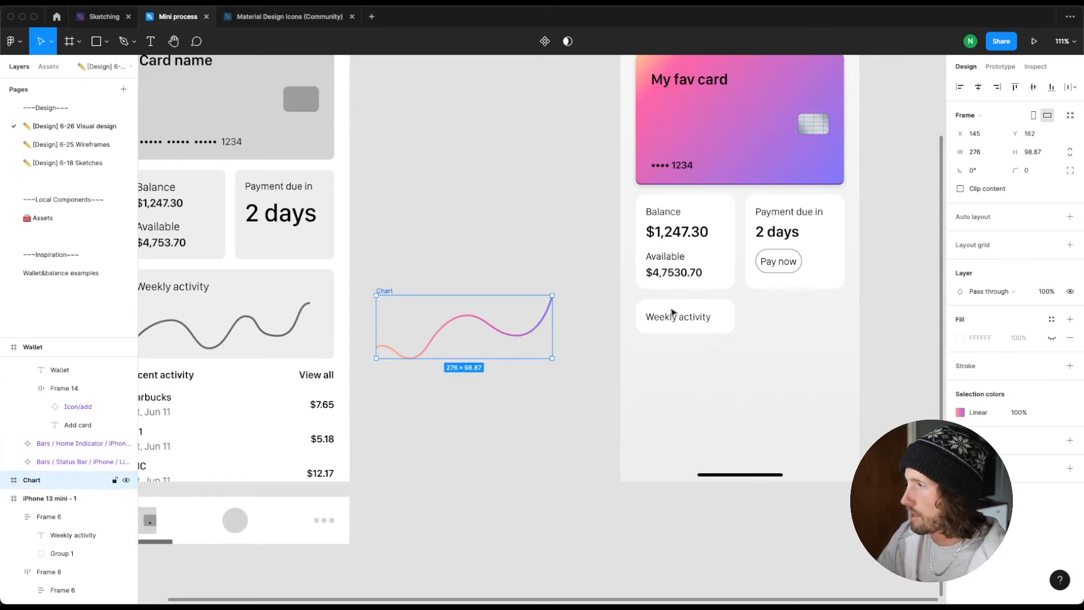
Step: Cut the Chart frame from the canvas and paste it into the "Weekly activity" card below the label
{"action": "left_click_drag", "start_coordinate": [672, 312], "coordinate": [649, 325]}
{"action": "key", "text": "Delete"}
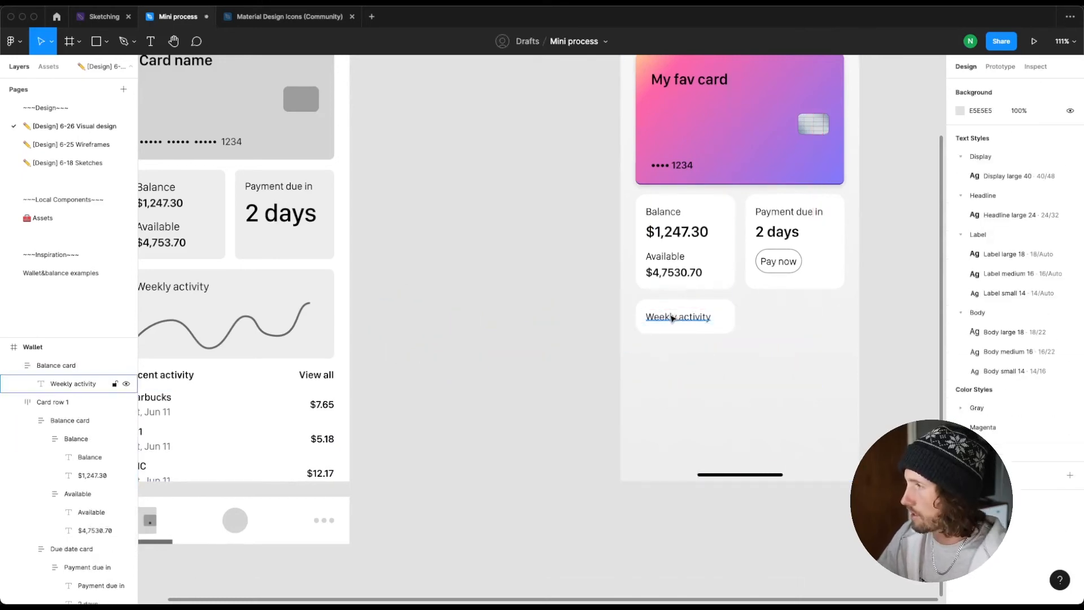
{"action": "left_click", "coordinate": [702, 336]}
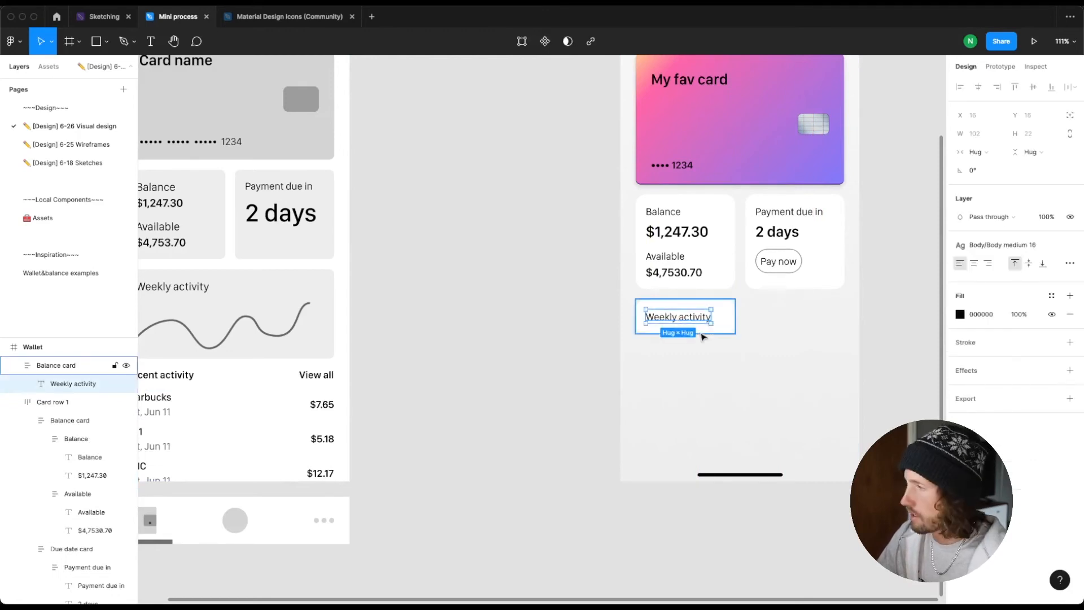
{"action": "key", "text": "ctrl+v"}
{"action": "left_click", "coordinate": [757, 265]}
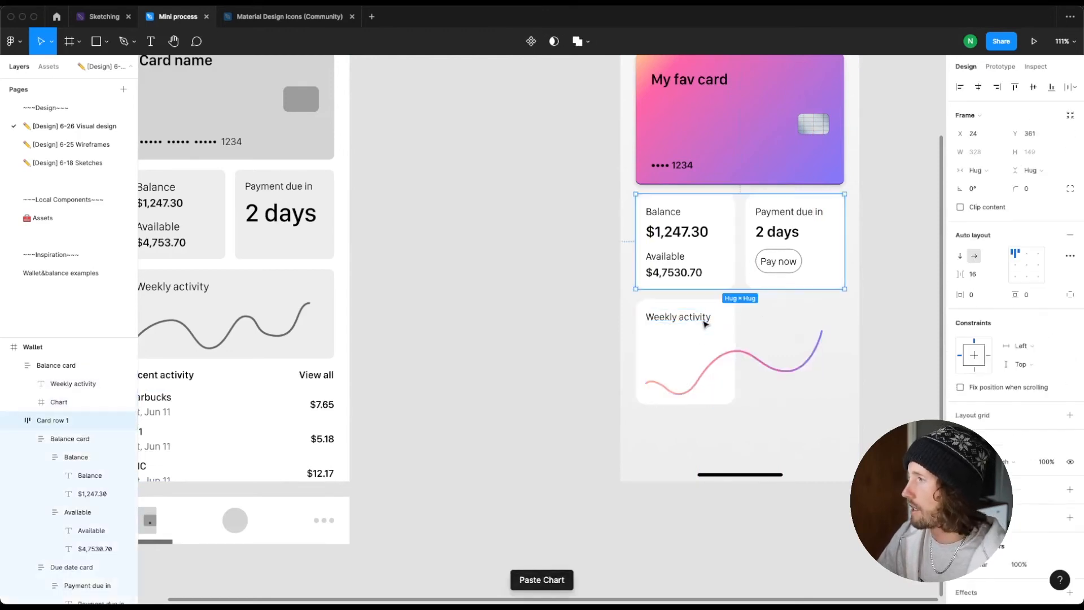
Step: Widen the "Weekly activity" card to match the full width of the card row above it
{"action": "left_click", "coordinate": [726, 317]}
{"action": "left_click", "coordinate": [989, 170]}
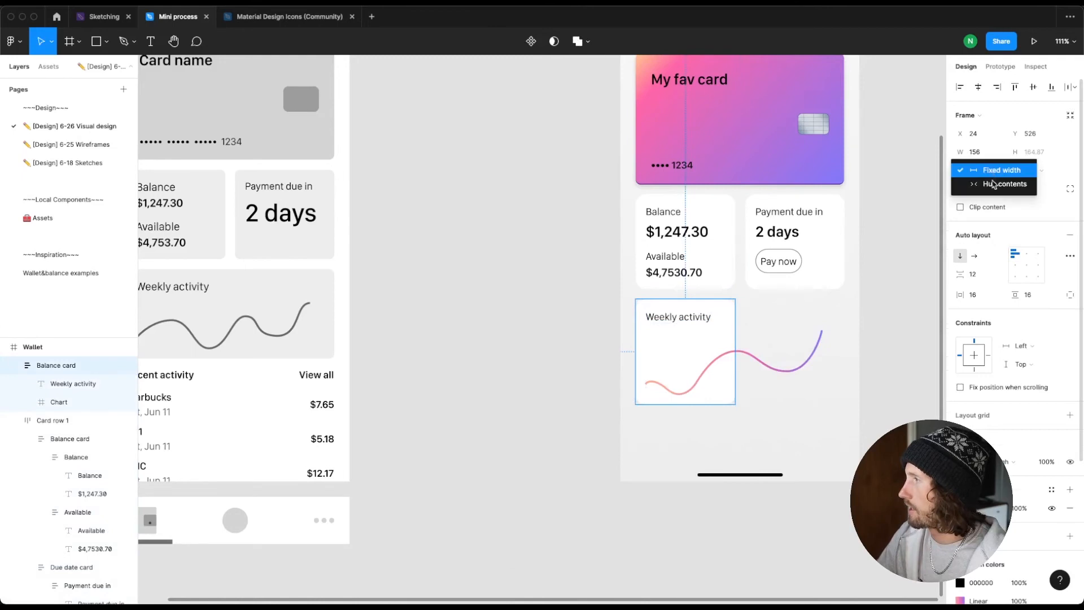
{"action": "left_click", "coordinate": [731, 309]}
{"action": "left_click_drag", "start_coordinate": [746, 311], "coordinate": [845, 312]}
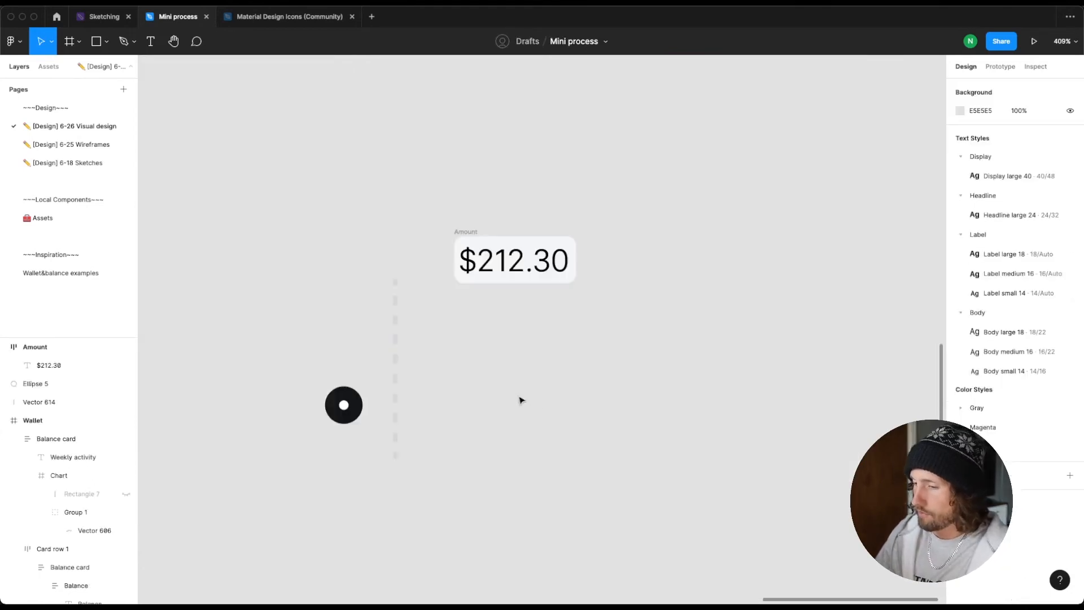
Step: Examine the Amount label's auto layout padding and the text style of its amount, beside the Wallet frame
{"action": "scroll", "coordinate": [467, 294], "scroll_direction": "left", "scroll_amount": 2}
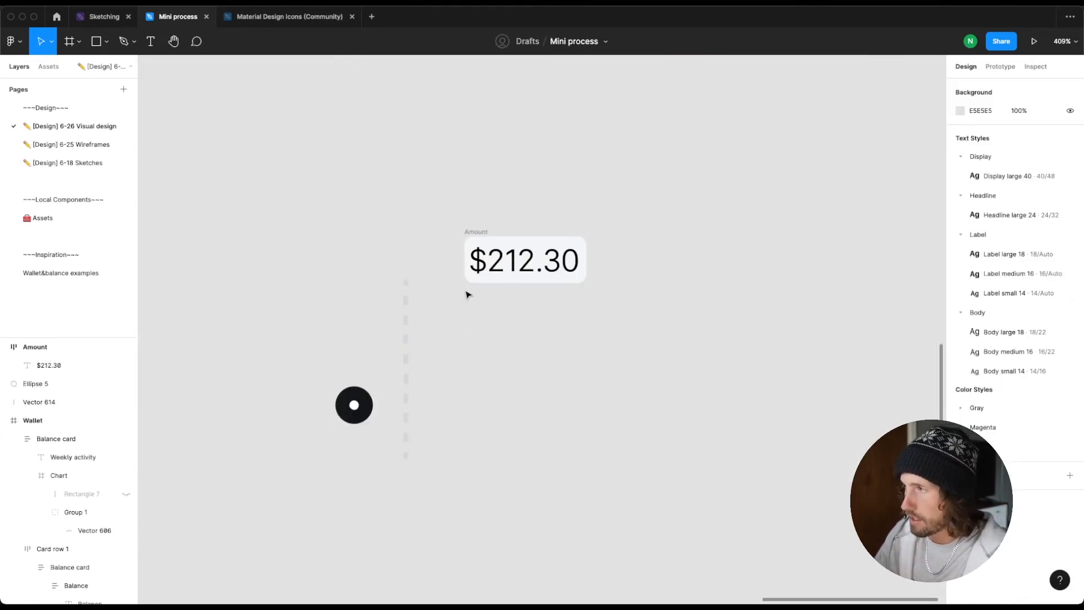
{"action": "scroll", "coordinate": [467, 294], "scroll_direction": "left", "scroll_amount": 5}
{"action": "scroll", "coordinate": [477, 329], "scroll_direction": "down", "scroll_amount": 5}
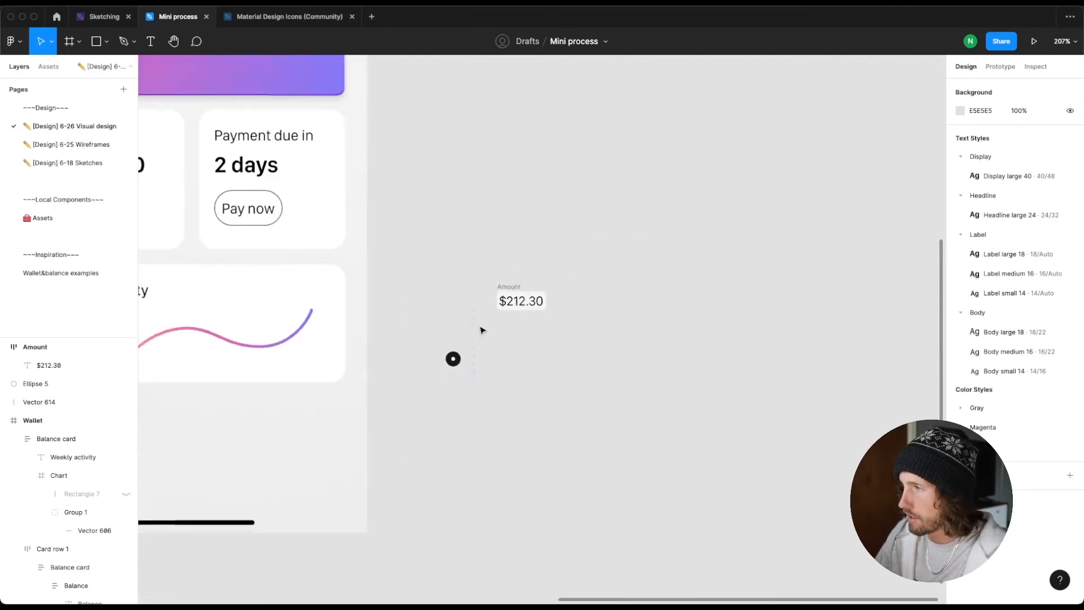
{"action": "scroll", "coordinate": [248, 344], "scroll_direction": "left", "scroll_amount": 5}
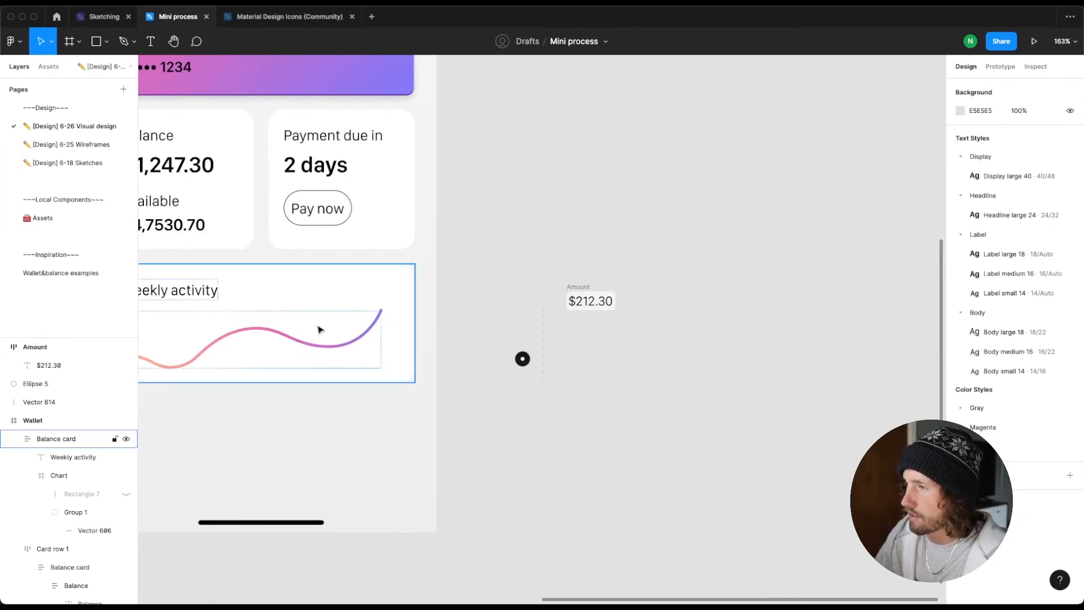
{"action": "scroll", "coordinate": [310, 345], "scroll_direction": "left", "scroll_amount": 5}
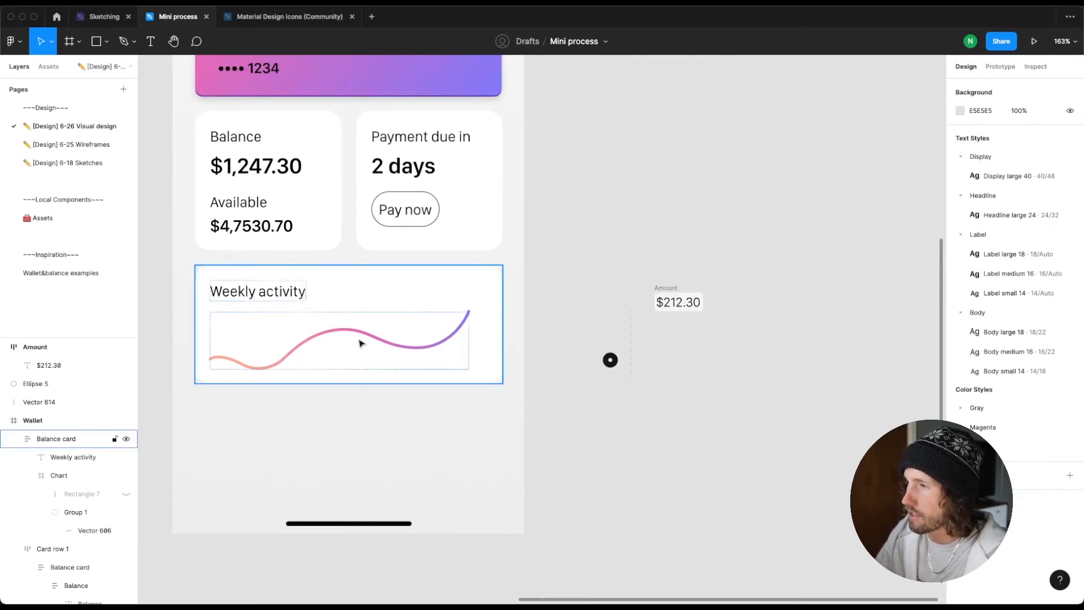
{"action": "scroll", "coordinate": [600, 310], "scroll_direction": "right", "scroll_amount": 5}
{"action": "scroll", "coordinate": [600, 310], "scroll_direction": "up", "scroll_amount": 3}
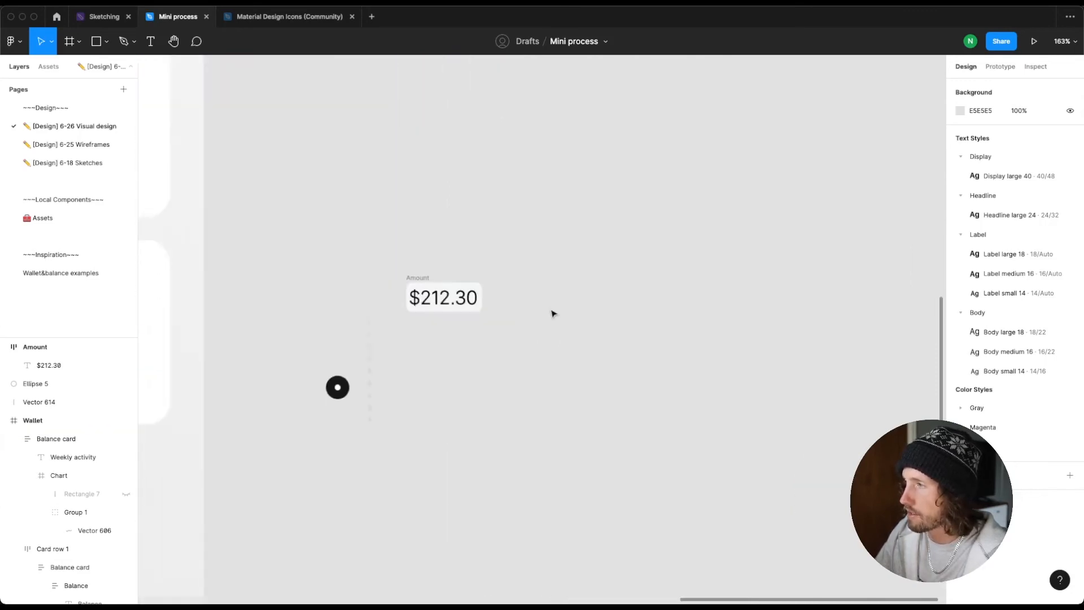
{"action": "left_click", "coordinate": [409, 277]}
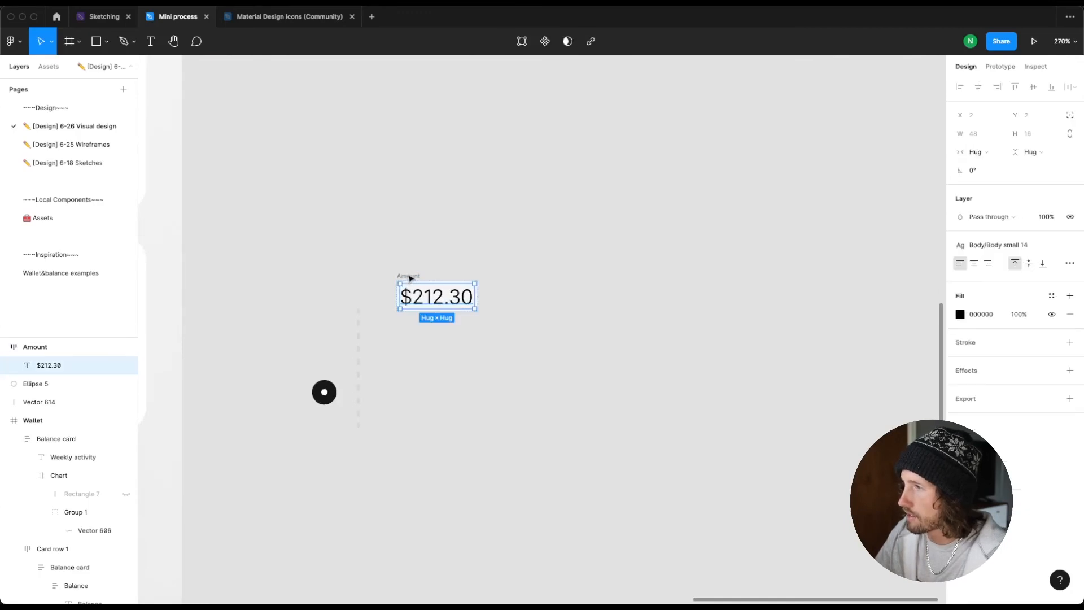
{"action": "left_click", "coordinate": [410, 278]}
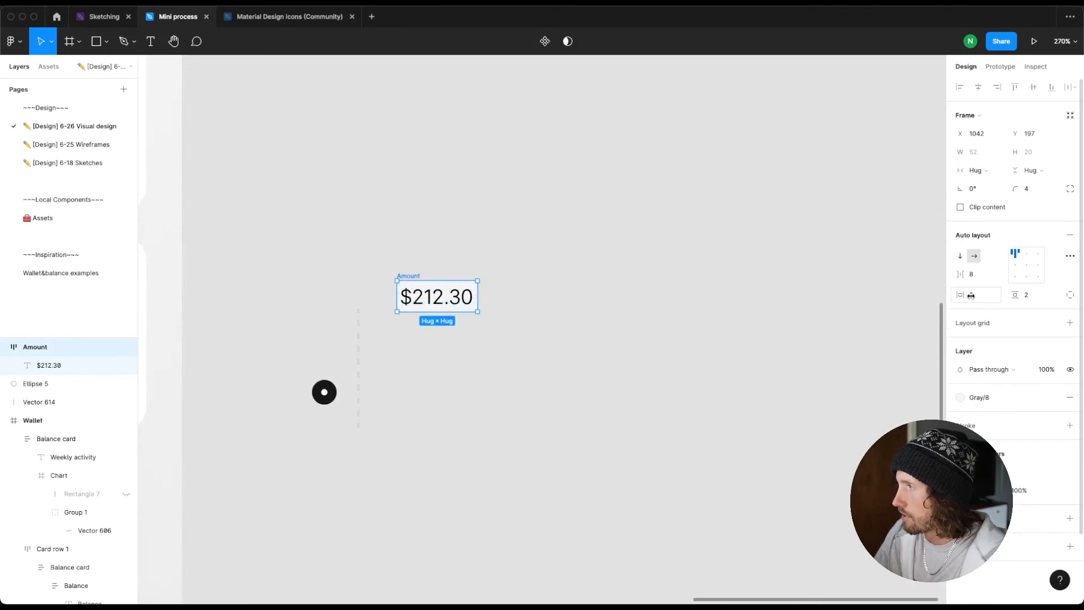
{"action": "left_click", "coordinate": [460, 298]}
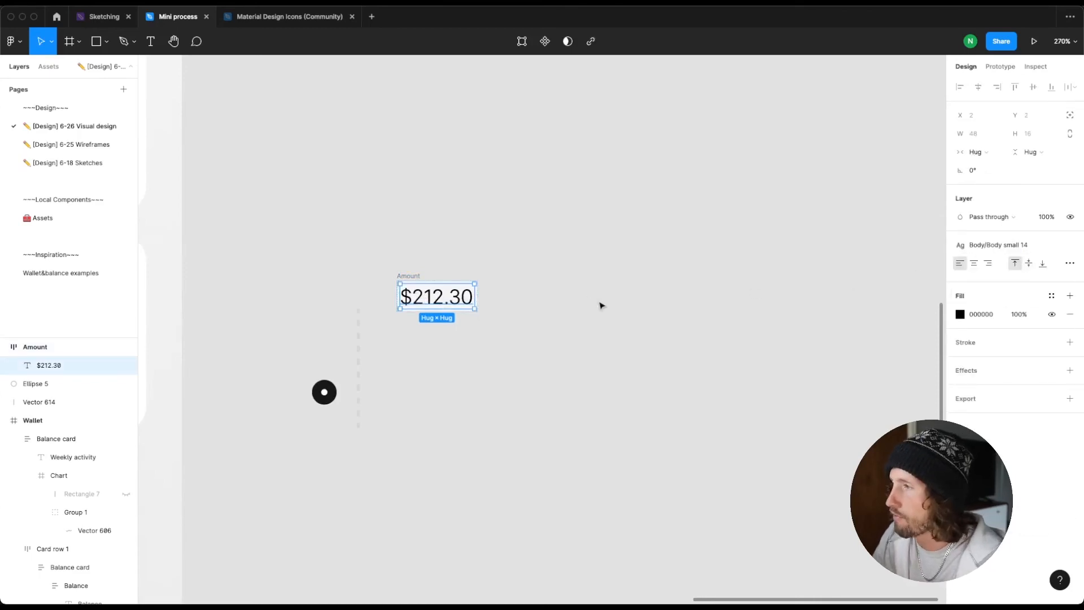
Step: Test how the Amount label resizes by changing its text to $2182.30, and undo the edit
{"action": "left_click", "coordinate": [466, 322]}
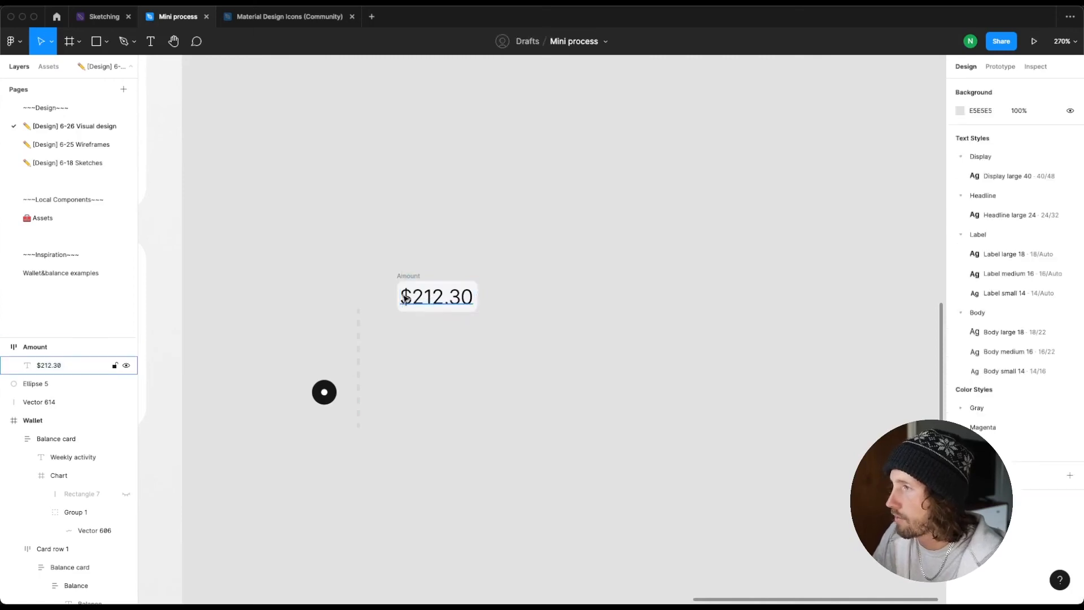
{"action": "left_click", "coordinate": [439, 302]}
{"action": "double_click", "coordinate": [440, 302]}
{"action": "left_click", "coordinate": [434, 299]}
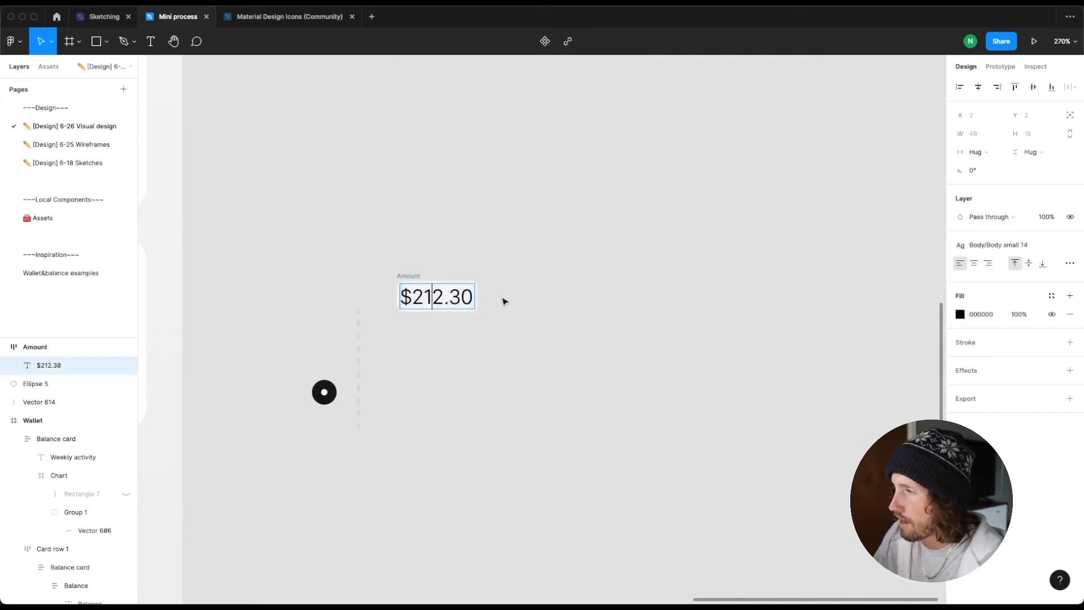
{"action": "type", "text": "8"}
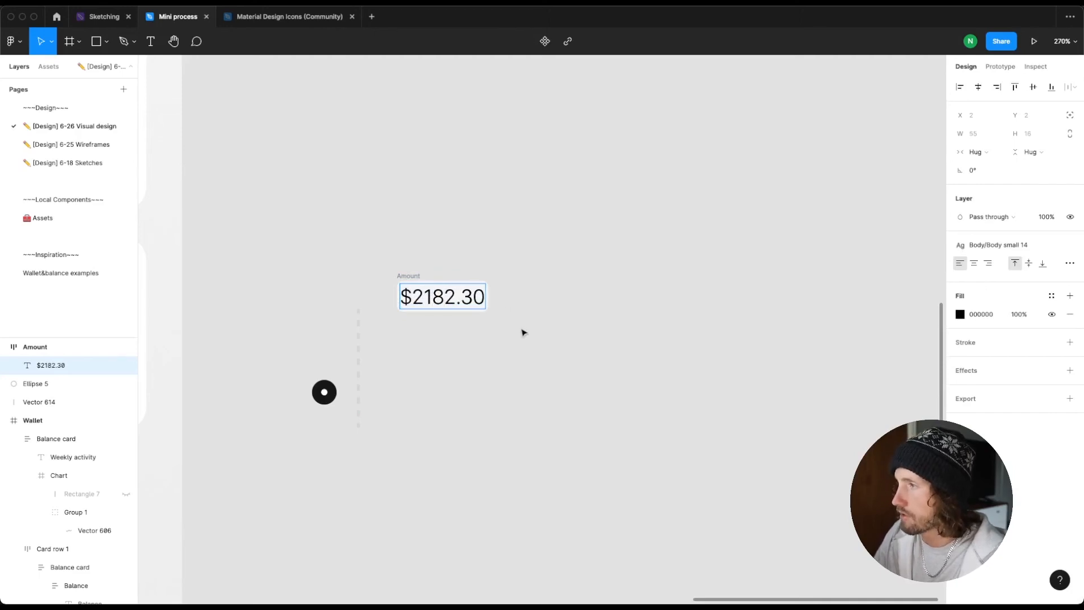
{"action": "key", "text": "Escape"}
{"action": "left_click", "coordinate": [389, 266]}
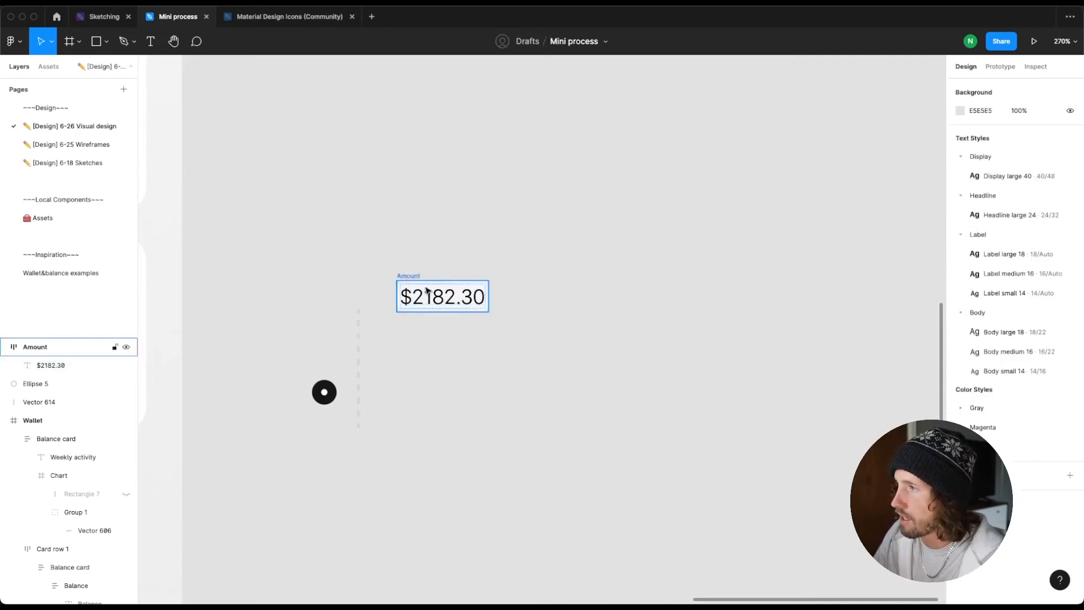
{"action": "left_click", "coordinate": [487, 312]}
{"action": "key", "text": "ctrl+z"}
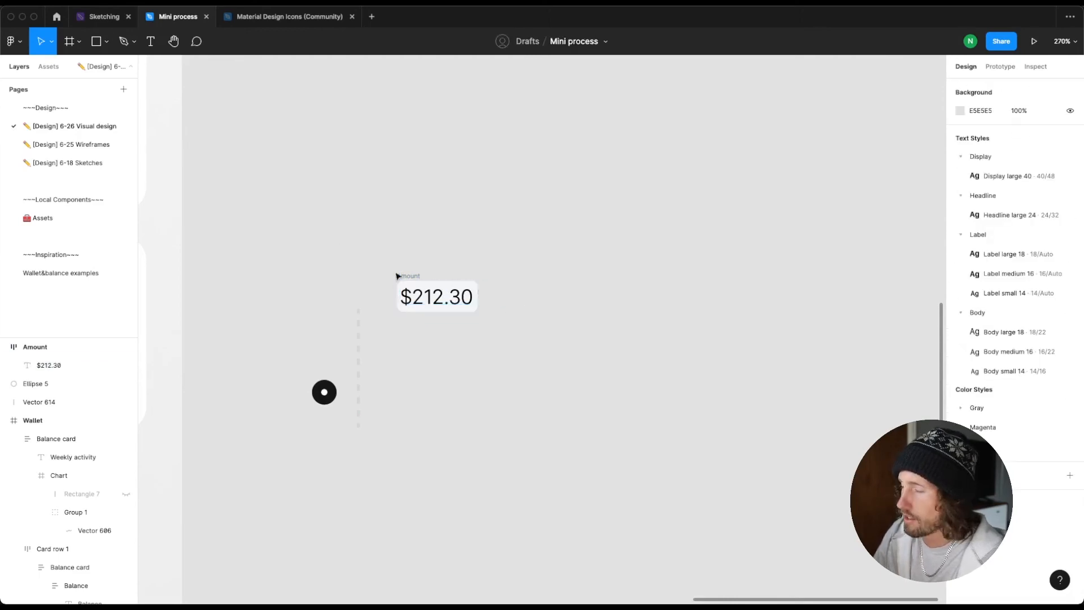
Step: Examine the vertical dashed line's stroke color style, weight and advanced dash settings
{"action": "left_click", "coordinate": [358, 355]}
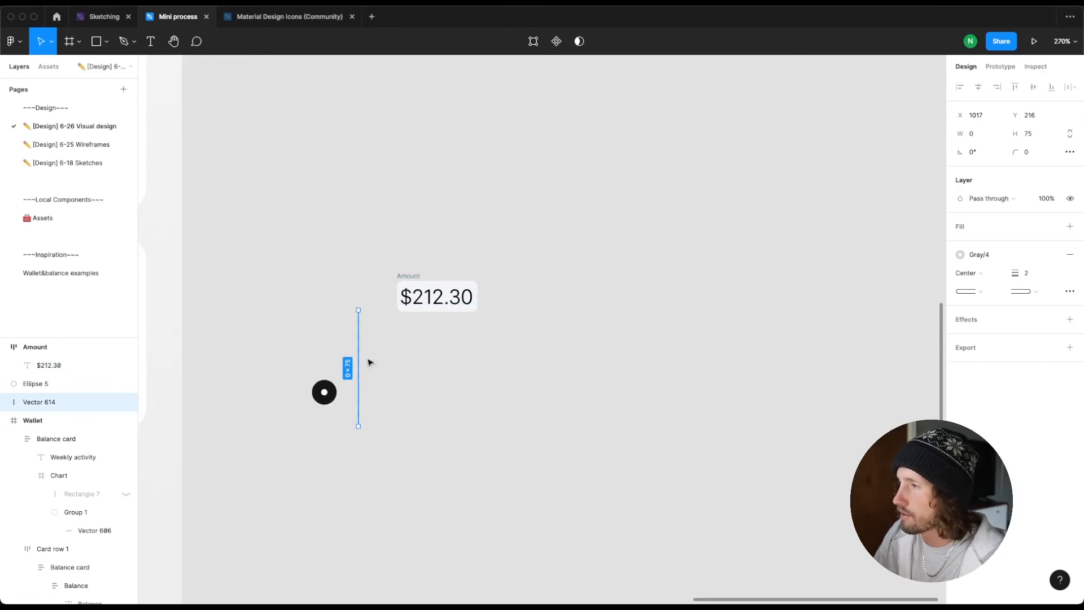
{"action": "scroll", "coordinate": [353, 374], "scroll_direction": "up", "scroll_amount": 5}
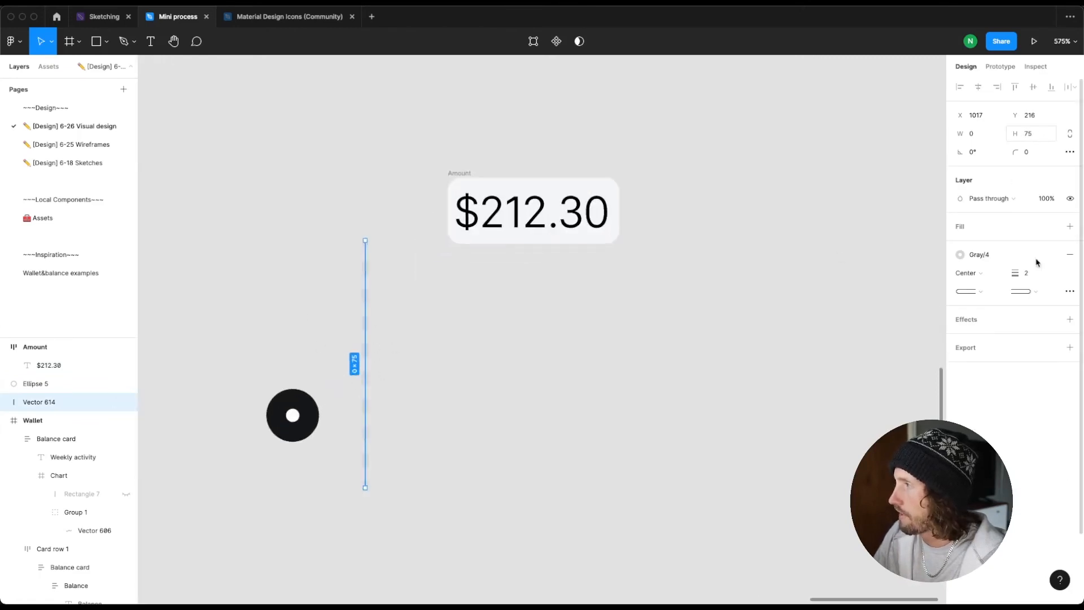
{"action": "left_click", "coordinate": [996, 257]}
{"action": "scroll", "coordinate": [988, 316], "scroll_direction": "down", "scroll_amount": 1}
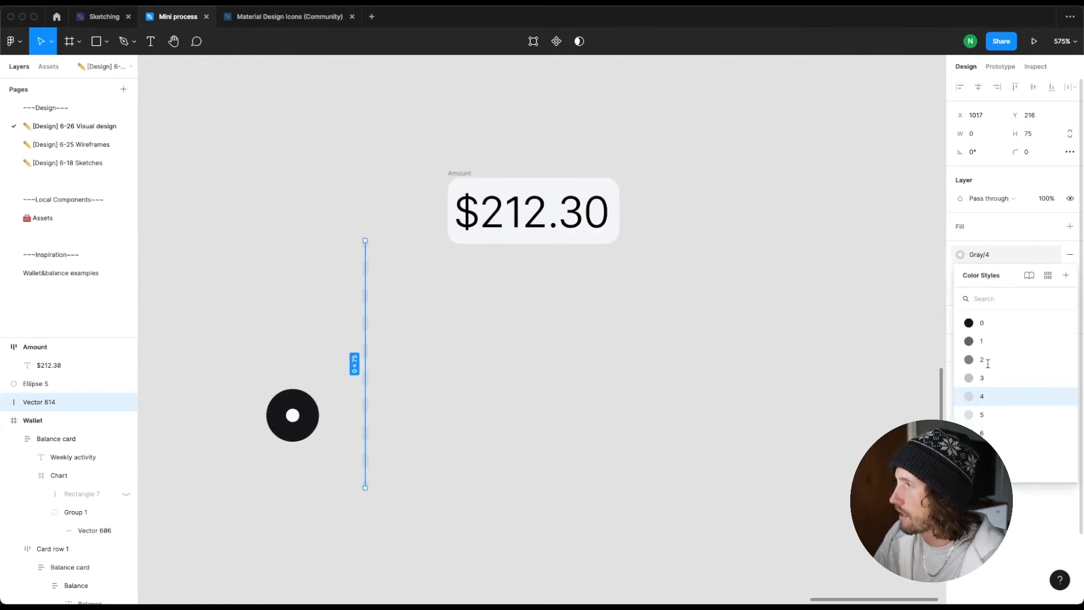
{"action": "left_click", "coordinate": [988, 397]}
{"action": "left_click", "coordinate": [1066, 291]}
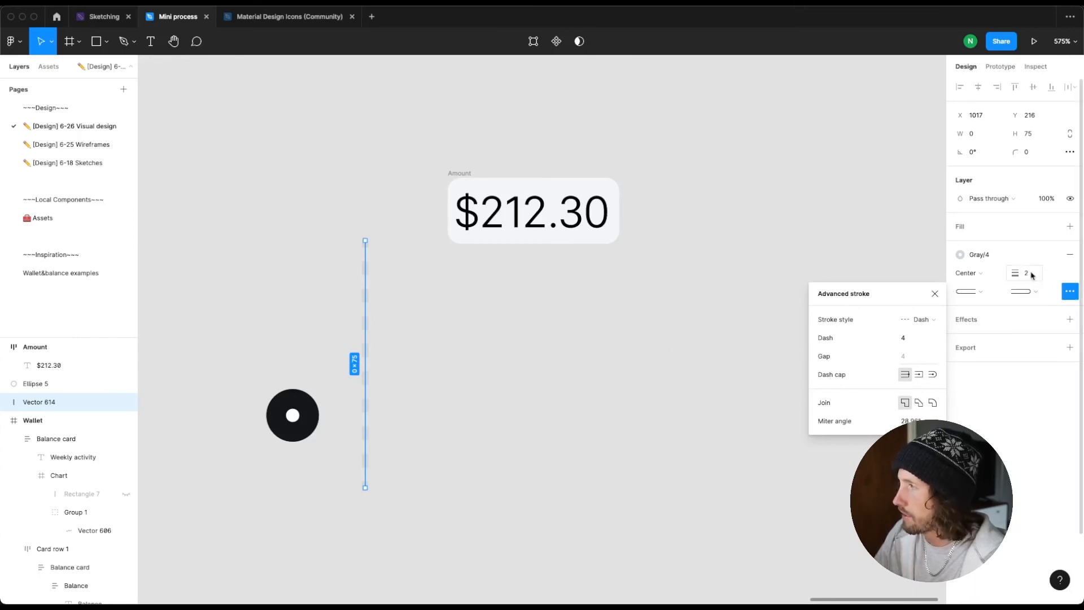
{"action": "key", "text": "Escape"}
Step: Move the black ring marker horizontally to X 1009, centering it on the vertical dashed line
{"action": "left_click", "coordinate": [308, 414]}
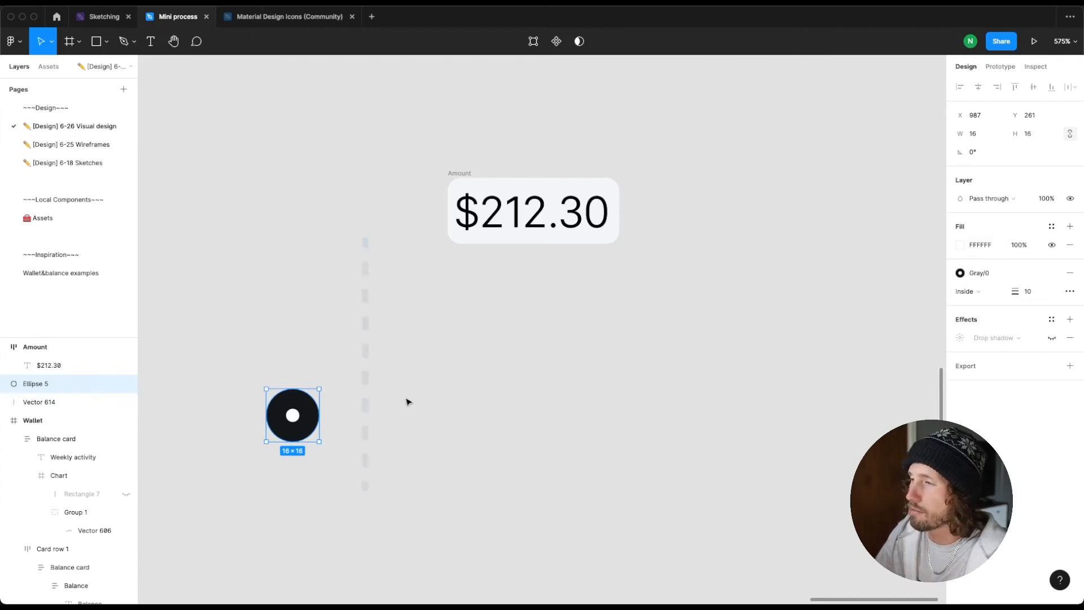
{"action": "key", "text": "shift+Right"}
{"action": "key", "text": "shift+Right"}
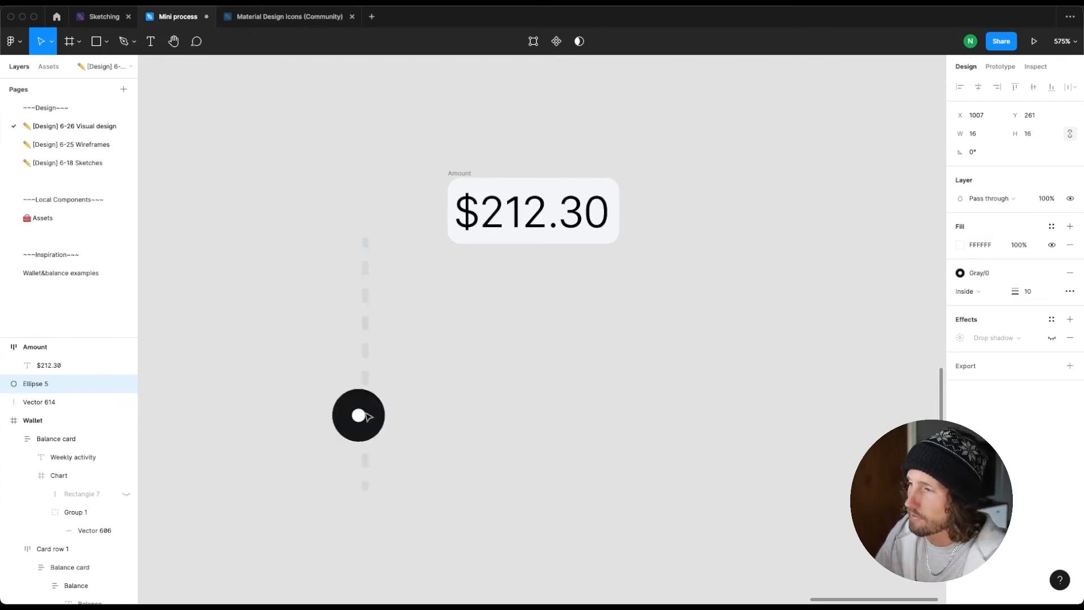
{"action": "key", "text": "Right"}
{"action": "key", "text": "Right"}
{"action": "key", "text": "Right"}
{"action": "key", "text": "Right"}
{"action": "key", "text": "Left"}
{"action": "key", "text": "Left"}
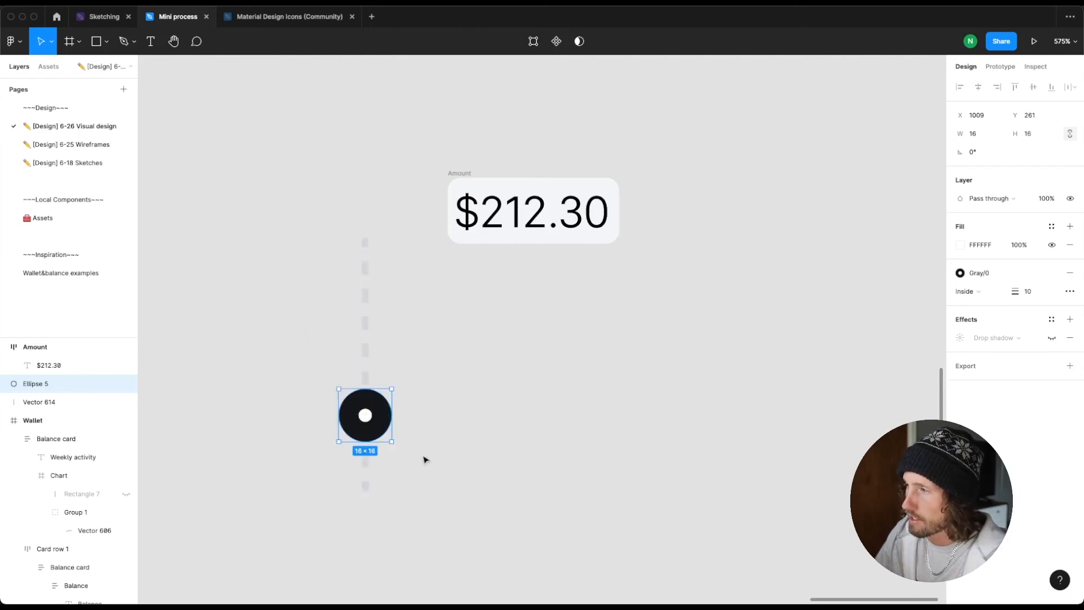
Step: Group the ring marker with the dashed line and name the group "Indicator"
{"action": "left_click_drag", "start_coordinate": [299, 316], "coordinate": [424, 460]}
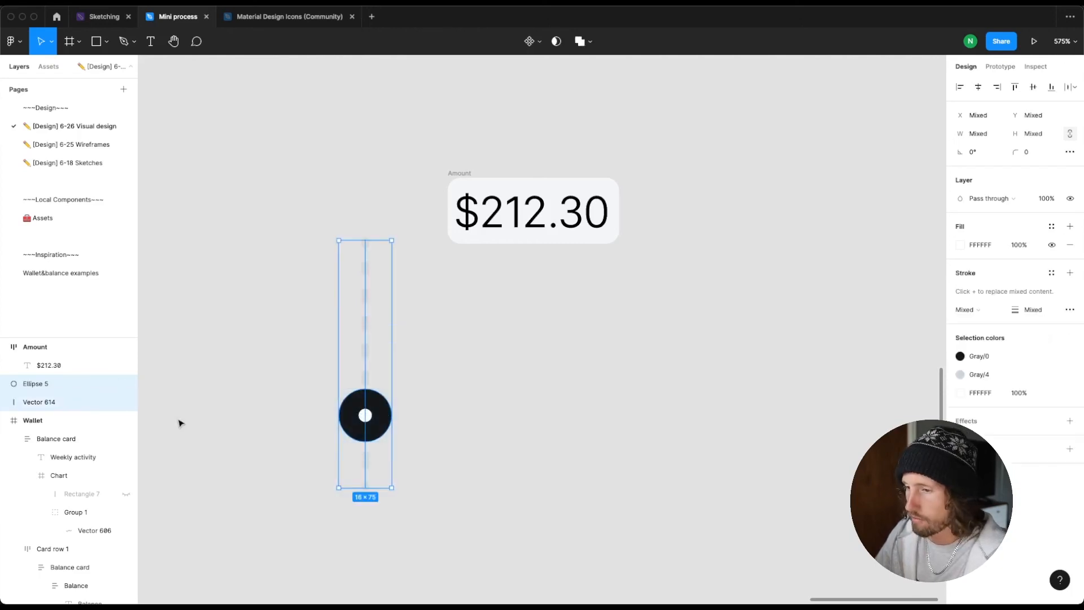
{"action": "key", "text": "super+g"}
{"action": "key", "text": "super+r"}
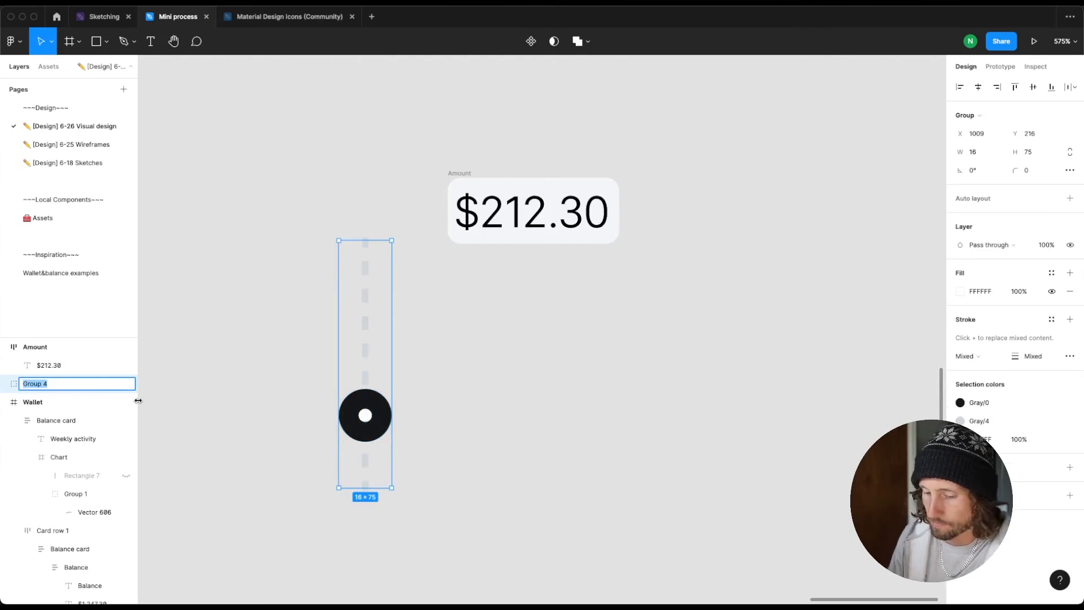
{"action": "type", "text": "Indicator"}
Step: Cut the Amount label and the Indicator group and paste them into the Chart frame of the "Weekly activity" card
{"action": "left_click", "coordinate": [453, 179]}
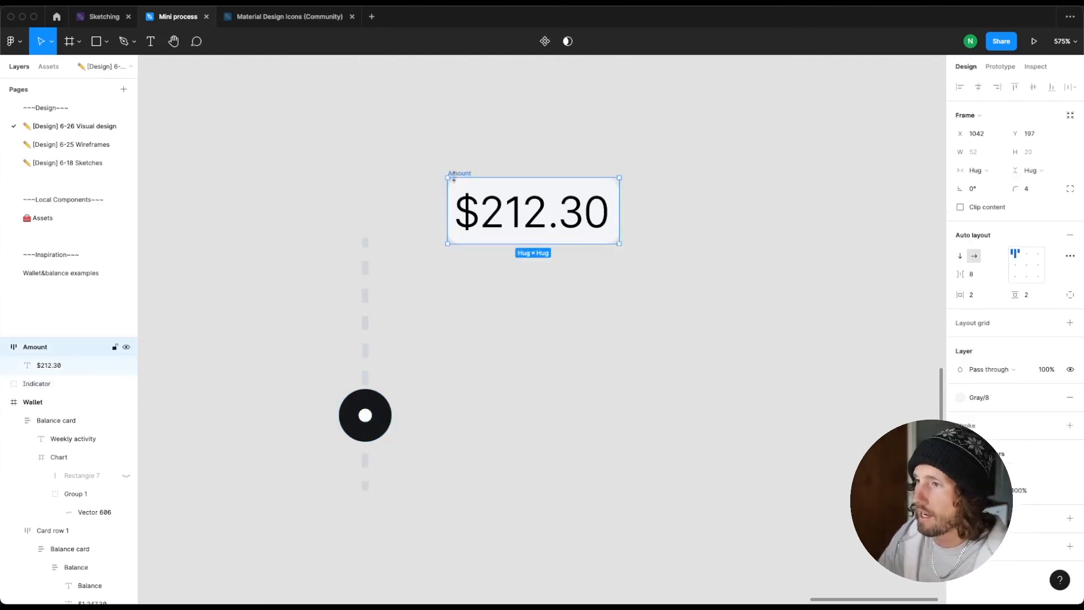
{"action": "scroll", "coordinate": [403, 286], "scroll_direction": "down", "scroll_amount": 5}
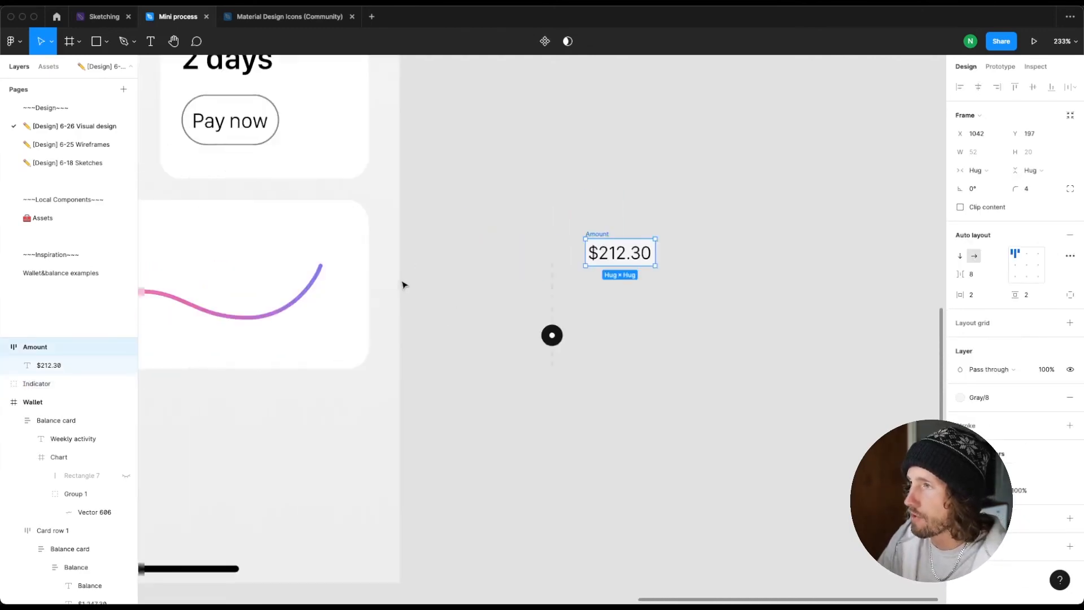
{"action": "scroll", "coordinate": [404, 285], "scroll_direction": "left", "scroll_amount": 3}
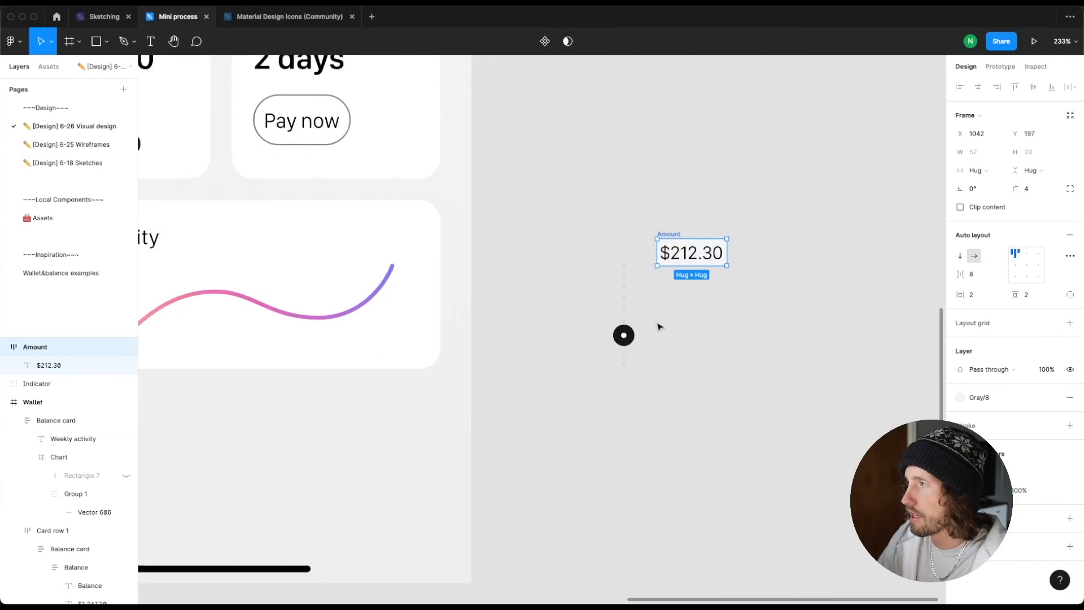
{"action": "left_click", "coordinate": [623, 335], "text": "shift"}
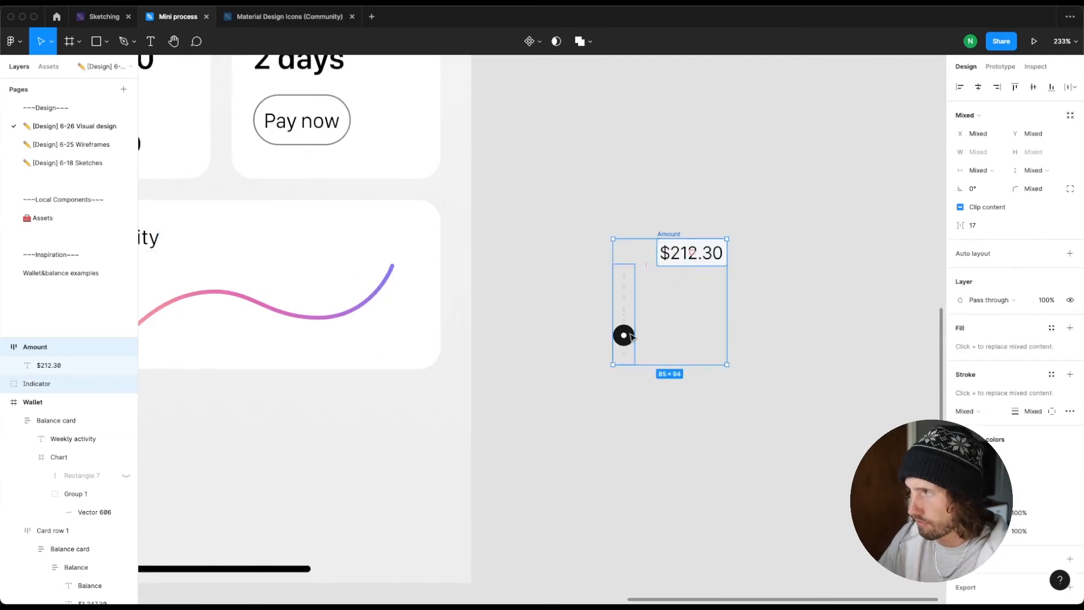
{"action": "key", "text": "super+x"}
{"action": "scroll", "coordinate": [268, 307], "scroll_direction": "left", "scroll_amount": 5}
{"action": "double_click", "coordinate": [270, 309]}
{"action": "scroll", "coordinate": [285, 312], "scroll_direction": "left", "scroll_amount": 2}
{"action": "scroll", "coordinate": [286, 313], "scroll_direction": "up", "scroll_amount": 2}
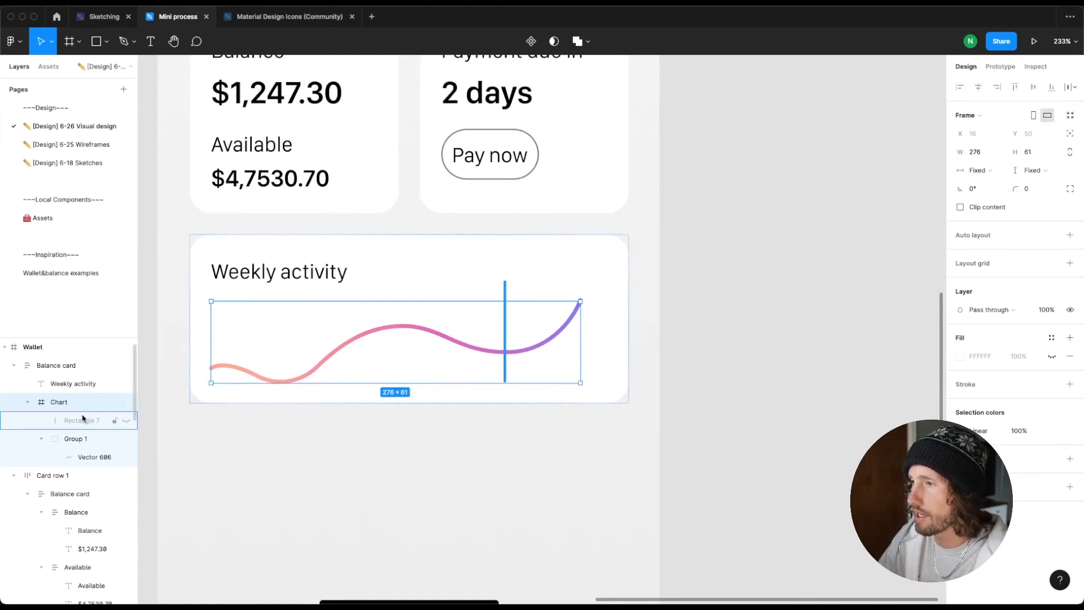
{"action": "key", "text": "super+v"}
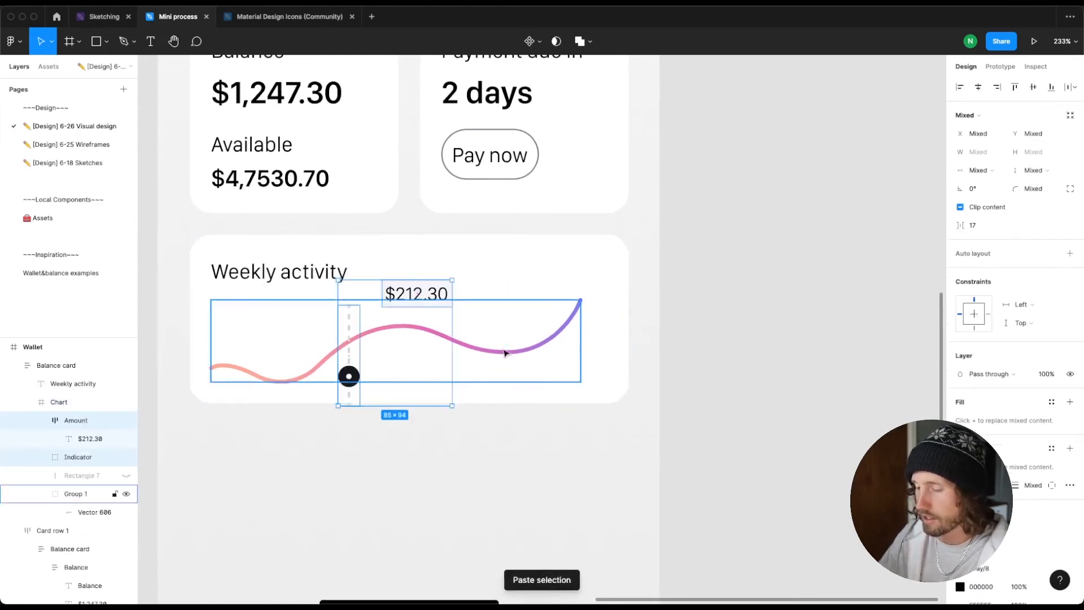
Step: Move the Amount label to X 248, Y -40 in the Chart frame, above the wave line's purple end
{"action": "left_click", "coordinate": [430, 298]}
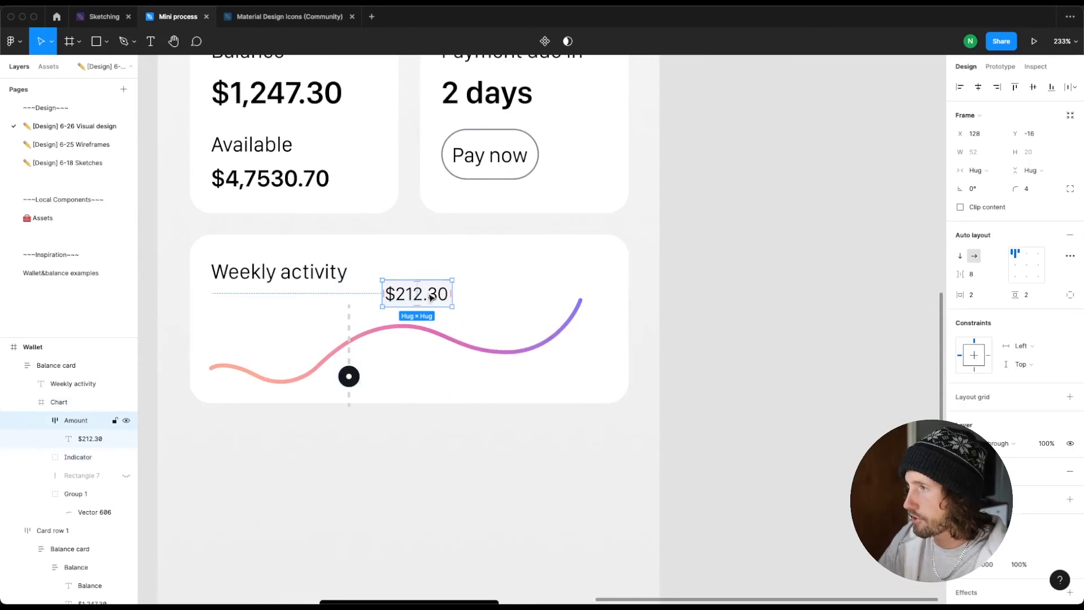
{"action": "left_click_drag", "start_coordinate": [430, 297], "coordinate": [558, 319]}
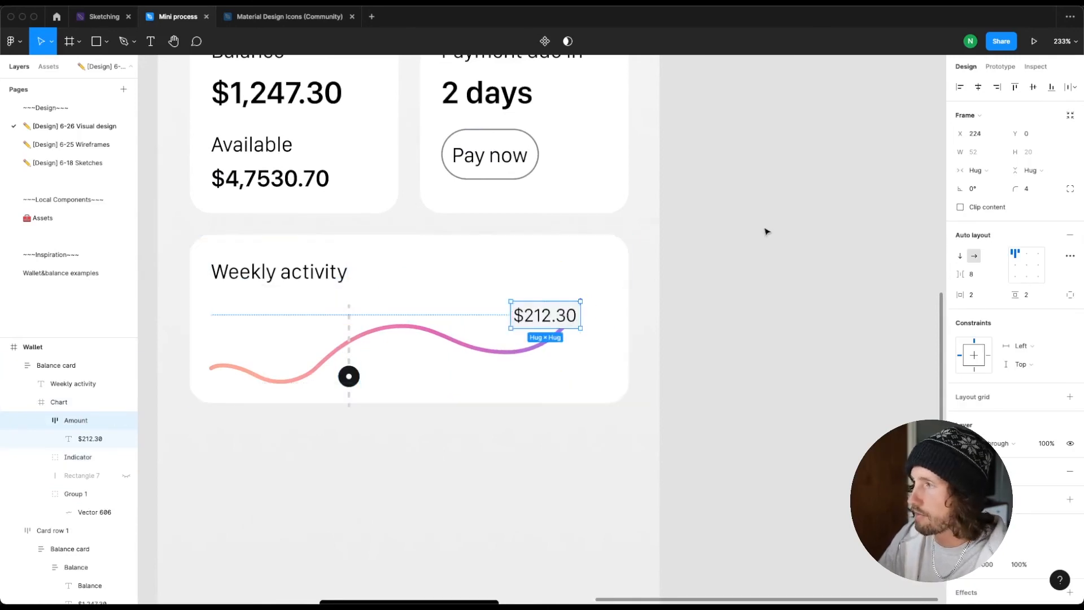
{"action": "key", "text": "shift+Up"}
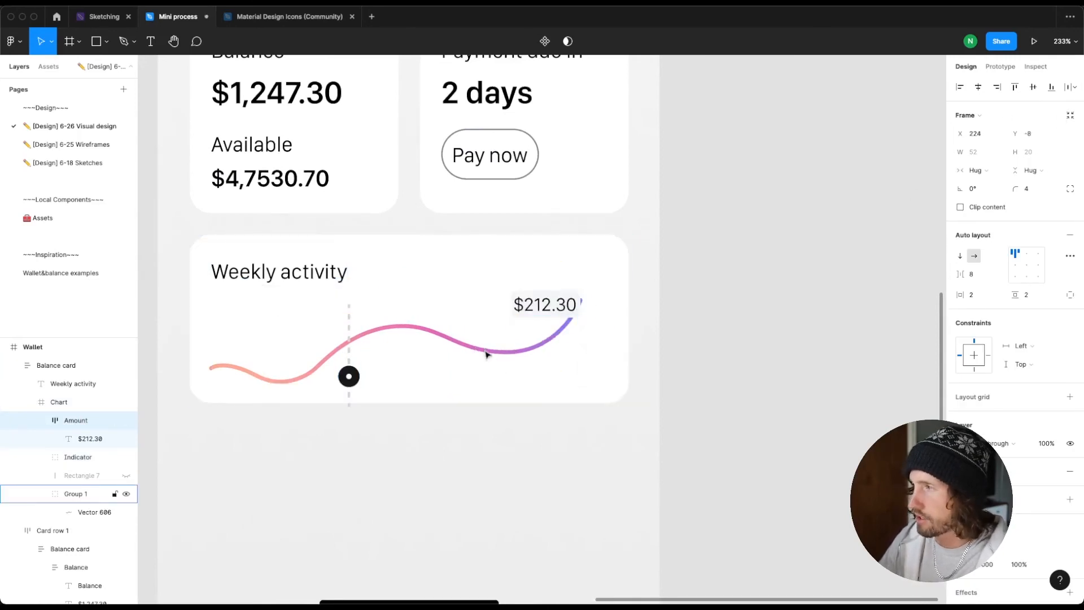
{"action": "key", "text": "shift+Up"}
{"action": "key", "text": "shift+Up"}
{"action": "key", "text": "shift+Up"}
{"action": "key", "text": "shift+Up"}
{"action": "key", "text": "shift+Right"}
{"action": "key", "text": "shift+Right"}
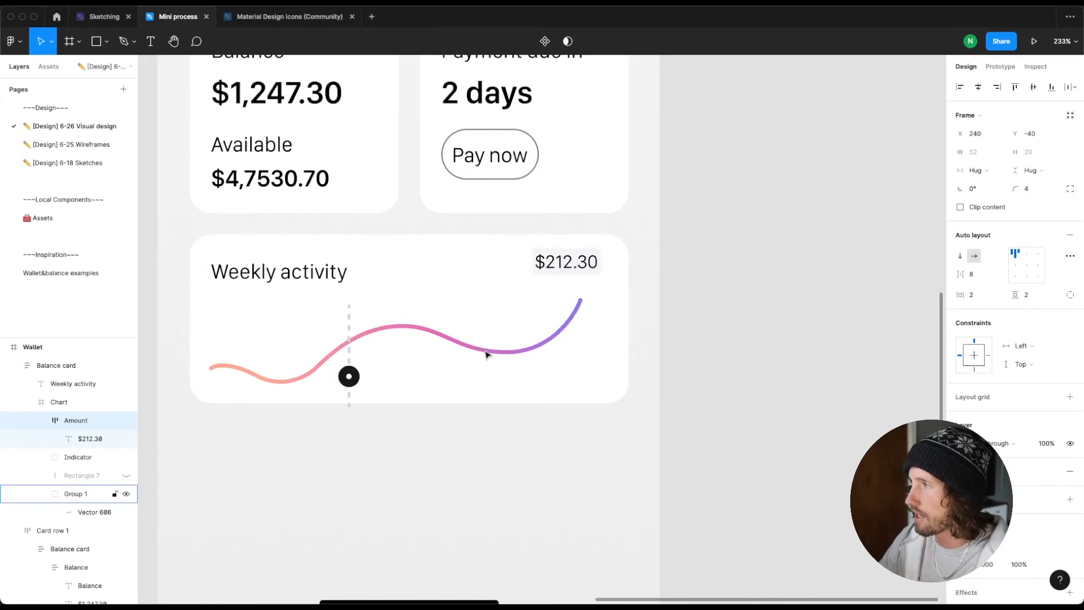
{"action": "key", "text": "Right"}
{"action": "key", "text": "Right"}
{"action": "key", "text": "Right"}
{"action": "key", "text": "Right"}
{"action": "key", "text": "Right"}
{"action": "key", "text": "Right"}
{"action": "key", "text": "Right"}
{"action": "key", "text": "Right"}
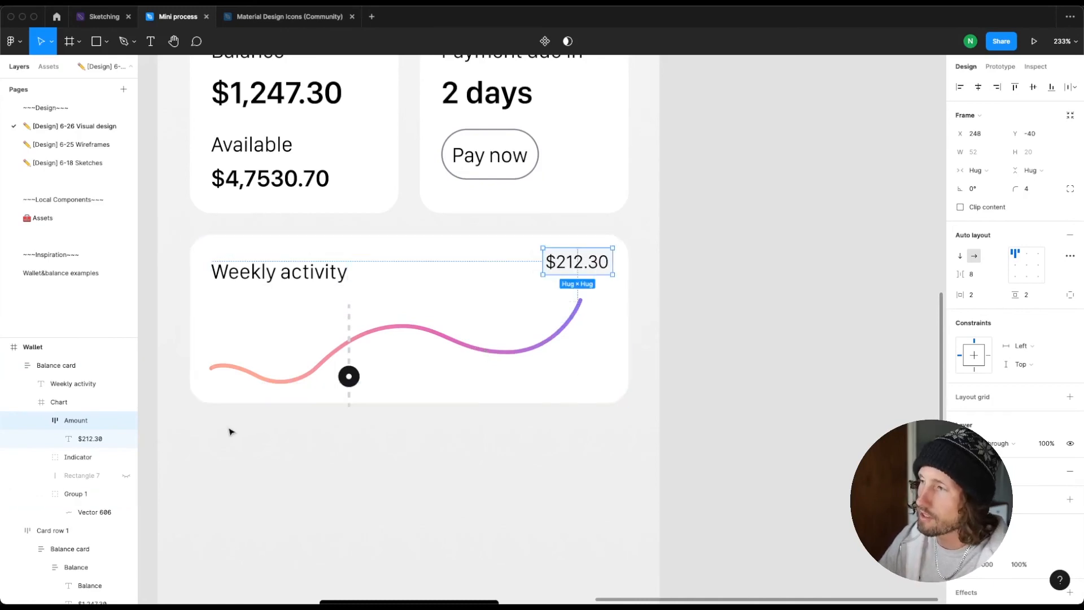
Step: Move the Amount label to X 252, Y -42 and the Indicator group onto the wave line at X 214, Y -14
{"action": "key", "text": "alt"}
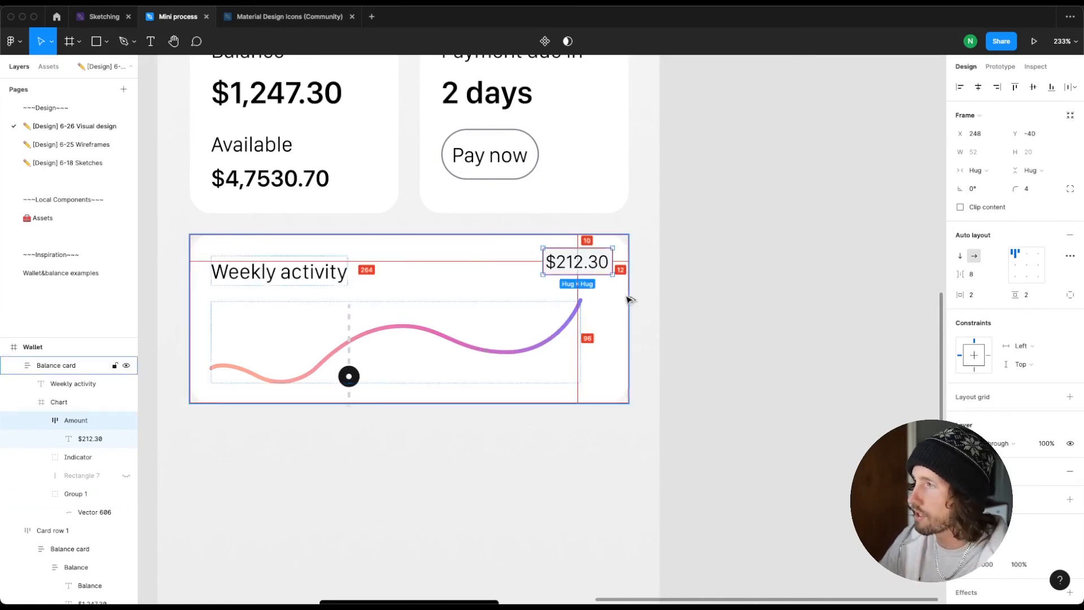
{"action": "key", "text": "Down"}
{"action": "key", "text": "Down"}
{"action": "key", "text": "Down"}
{"action": "key", "text": "Down"}
{"action": "key", "text": "Down"}
{"action": "key", "text": "Left"}
{"action": "key", "text": "Left"}
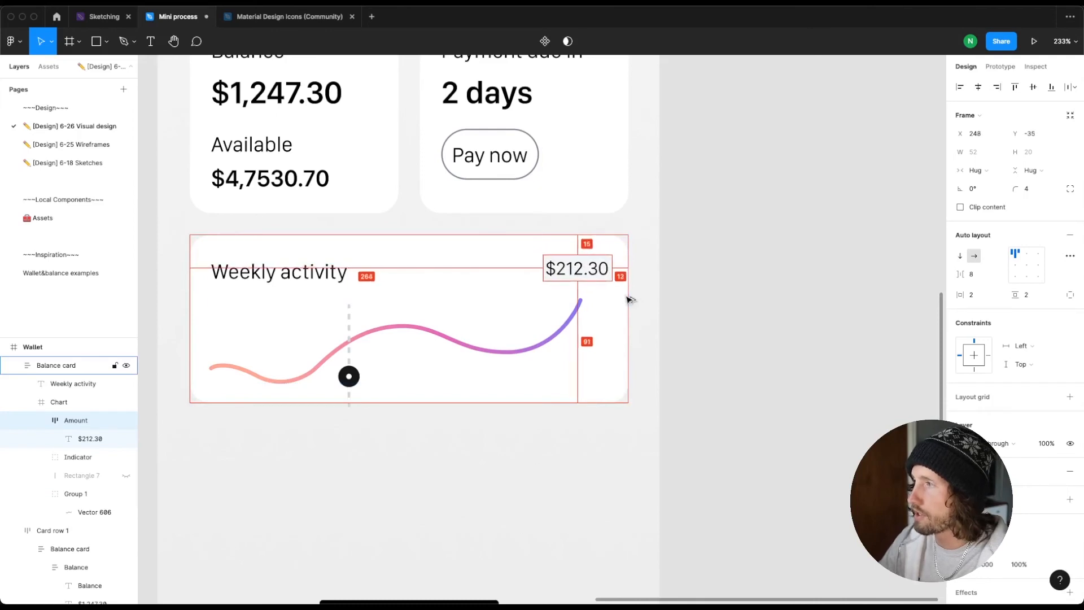
{"action": "key", "text": "Down"}
{"action": "key", "text": "Left"}
{"action": "key", "text": "Left"}
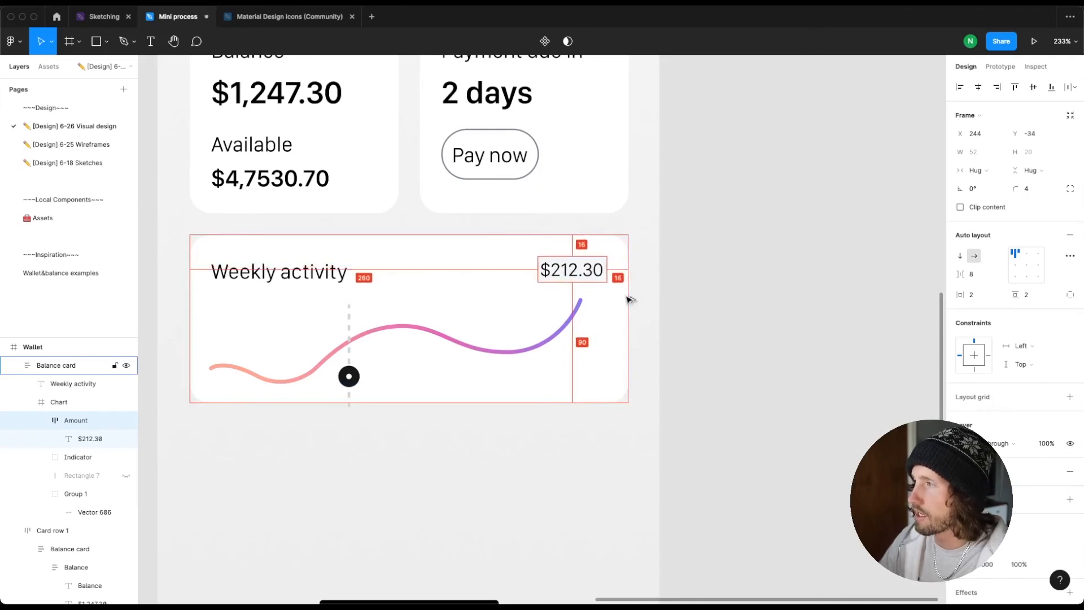
{"action": "key", "text": "shift+Right"}
{"action": "key", "text": "shift+Up"}
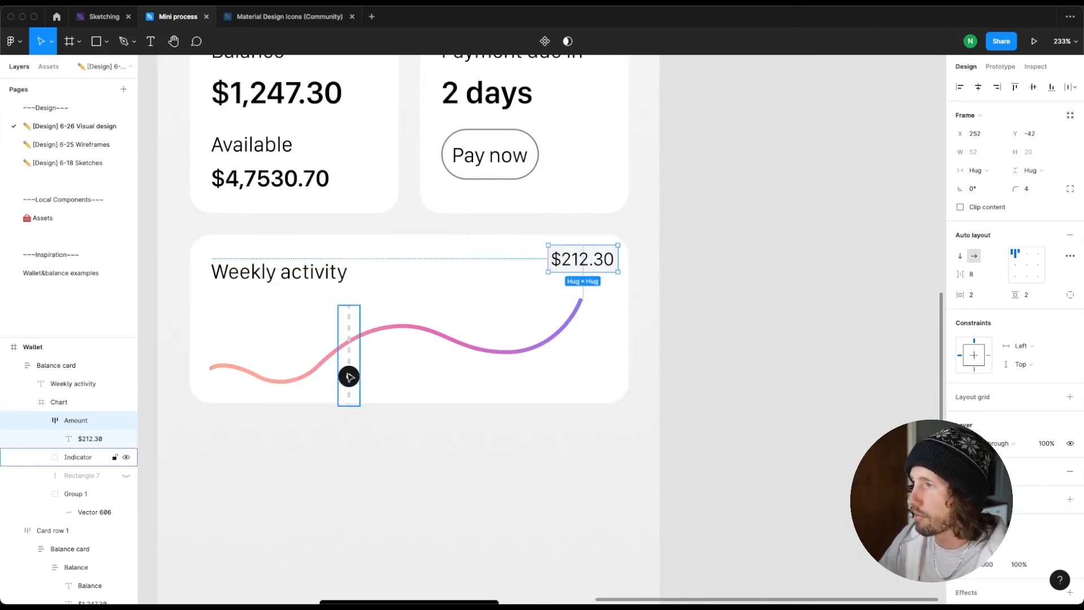
{"action": "left_click_drag", "start_coordinate": [355, 373], "coordinate": [522, 352]}
Step: Try placing the Amount label at X 196, Y 51 below the ring marker, and undo its moves
{"action": "left_click_drag", "start_coordinate": [597, 262], "coordinate": [539, 387]}
{"action": "left_click", "coordinate": [746, 291]}
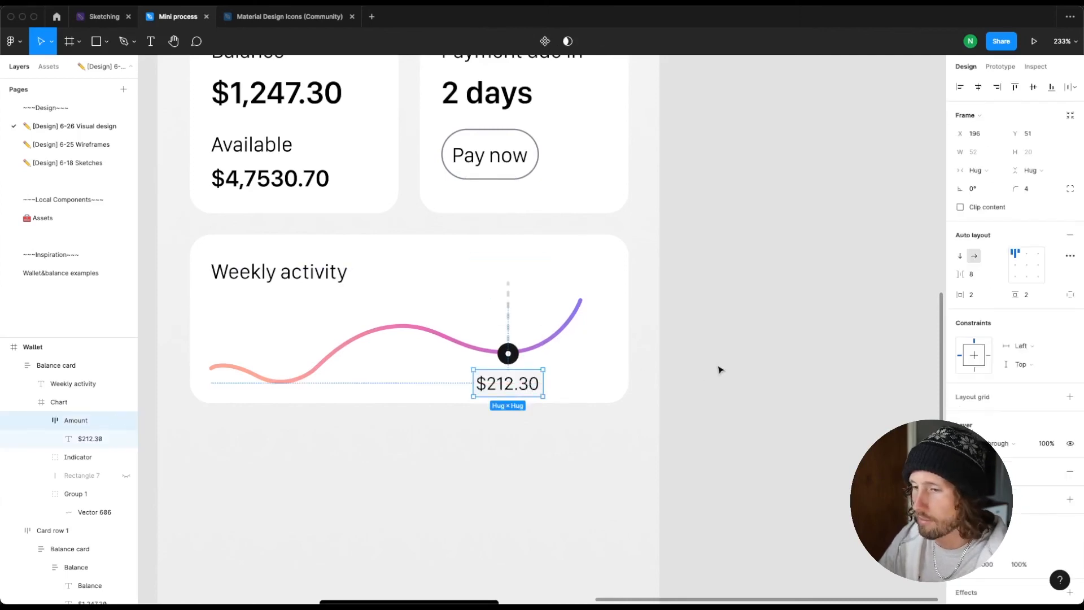
{"action": "left_click", "coordinate": [719, 371]}
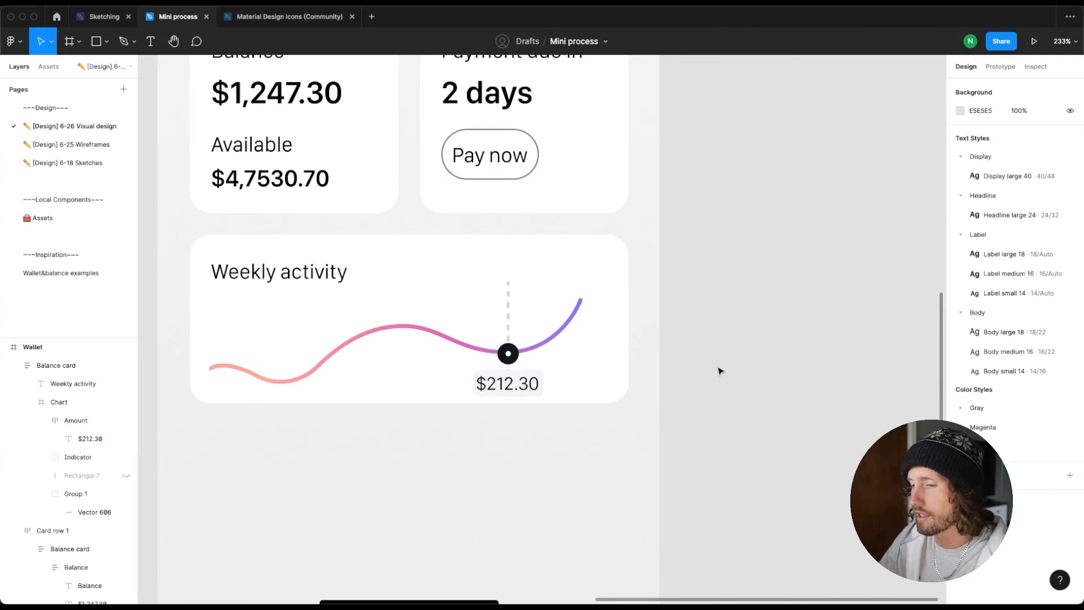
{"action": "key", "text": "super+z"}
{"action": "key", "text": "super+z"}
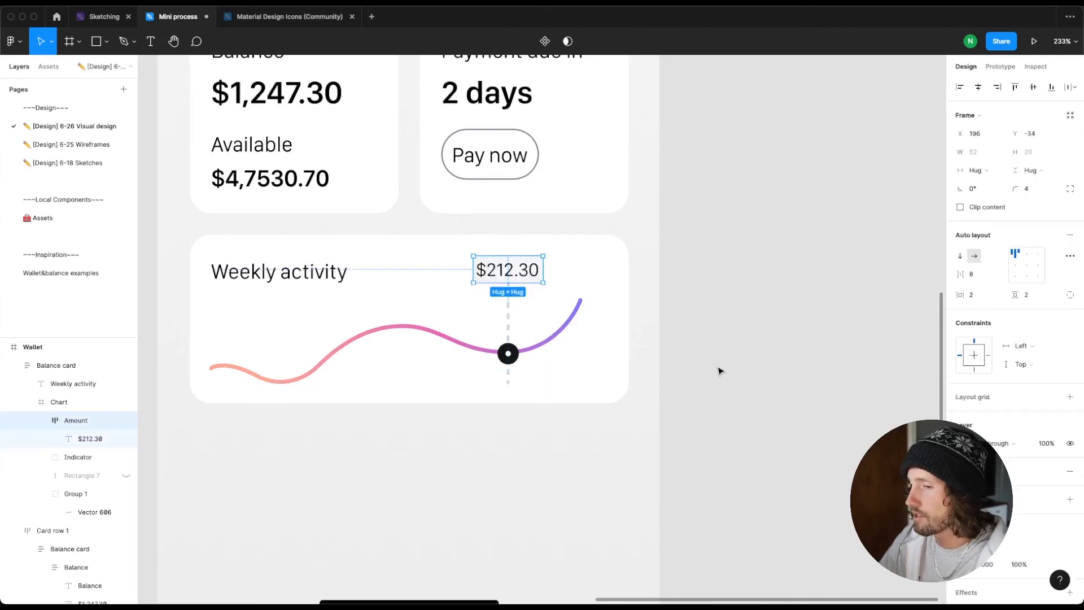
{"action": "left_click", "coordinate": [627, 318]}
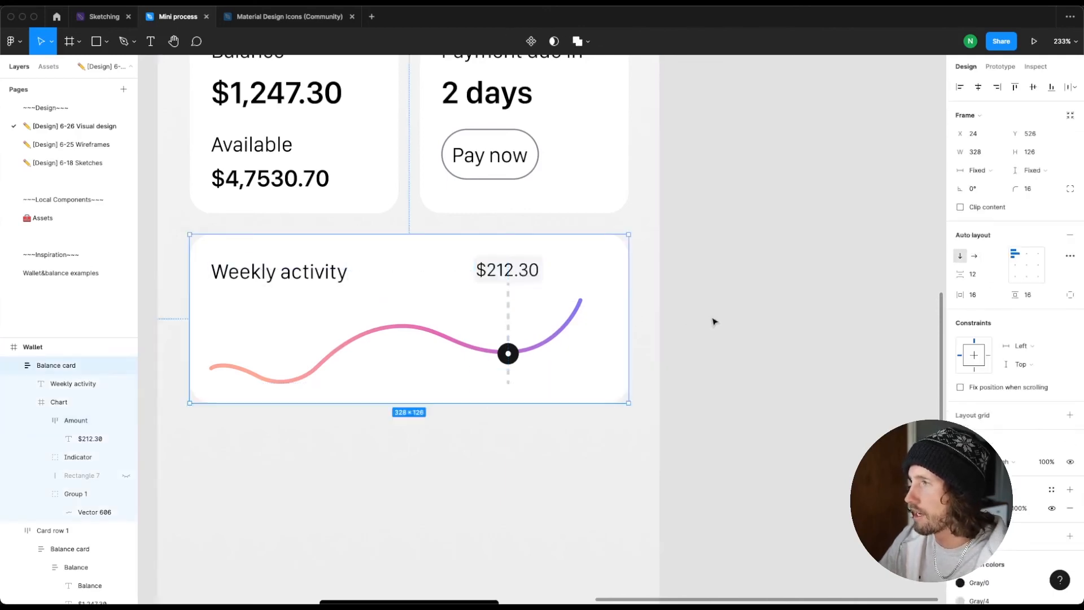
{"action": "key", "text": "super+z"}
{"action": "key", "text": "super+shift+z"}
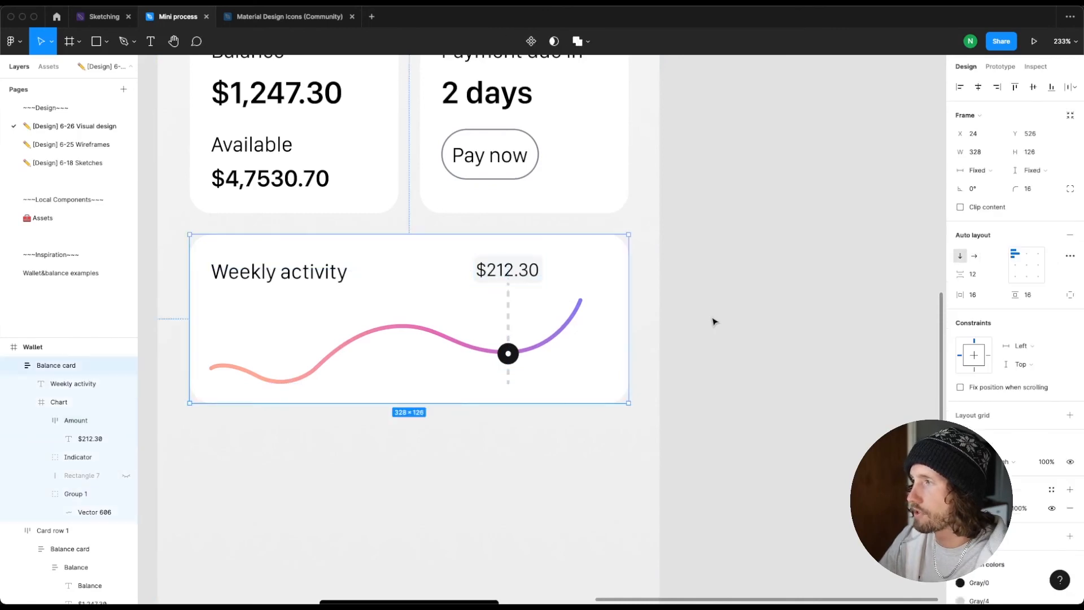
{"action": "key", "text": "super+z"}
{"action": "key", "text": "super+z"}
{"action": "key", "text": "super+z"}
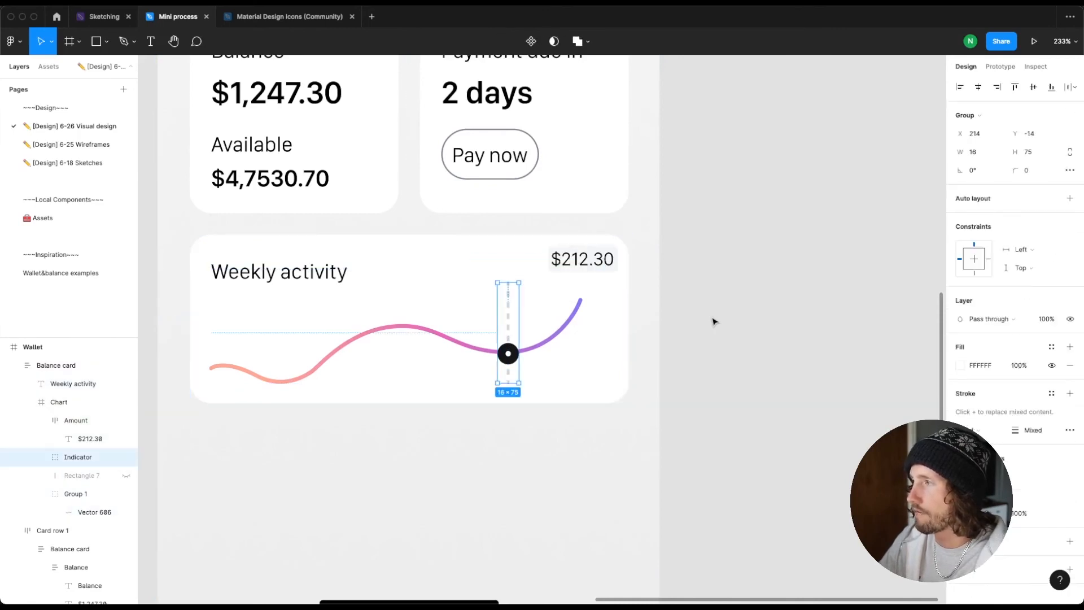
{"action": "left_click", "coordinate": [727, 320]}
Step: Apply the Label medium 16 text style to the Balance, Available, Payment due in and Weekly activity labels
{"action": "scroll", "coordinate": [416, 242], "scroll_direction": "down", "scroll_amount": 3}
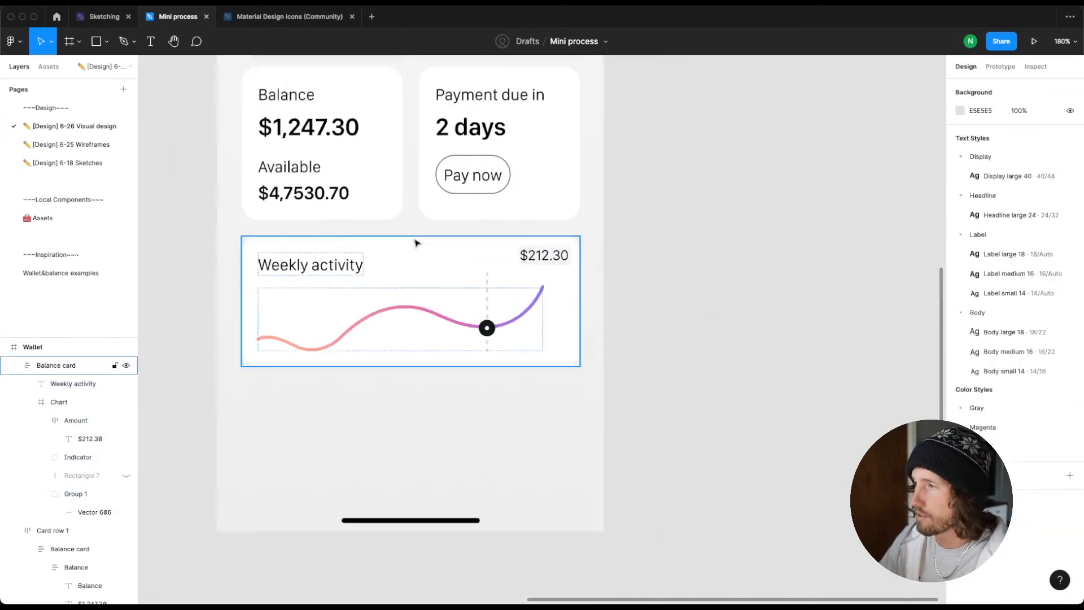
{"action": "scroll", "coordinate": [455, 333], "scroll_direction": "up", "scroll_amount": 2}
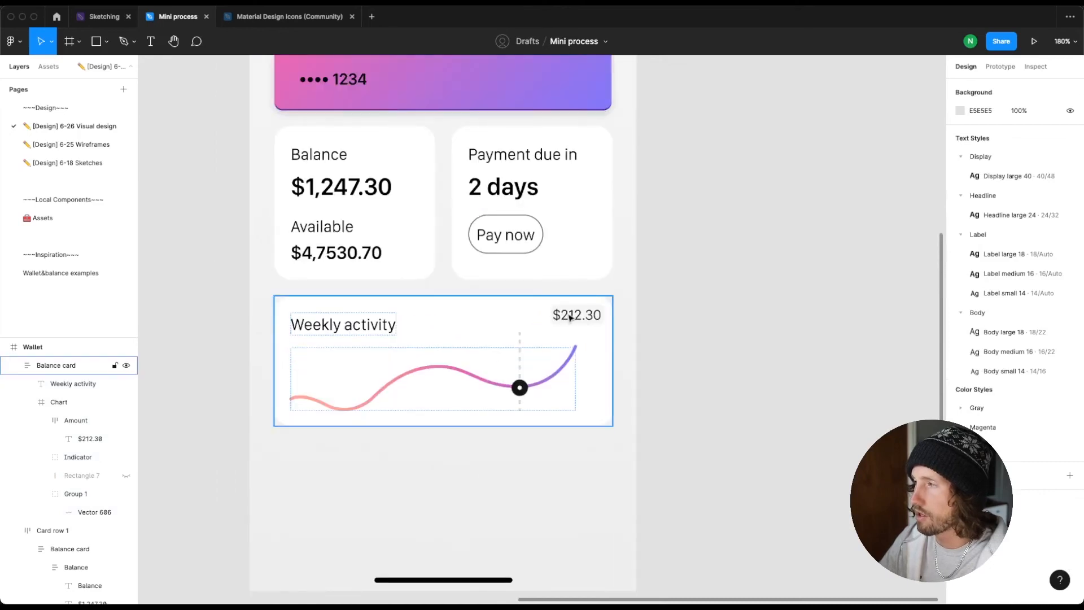
{"action": "left_click", "coordinate": [67, 346]}
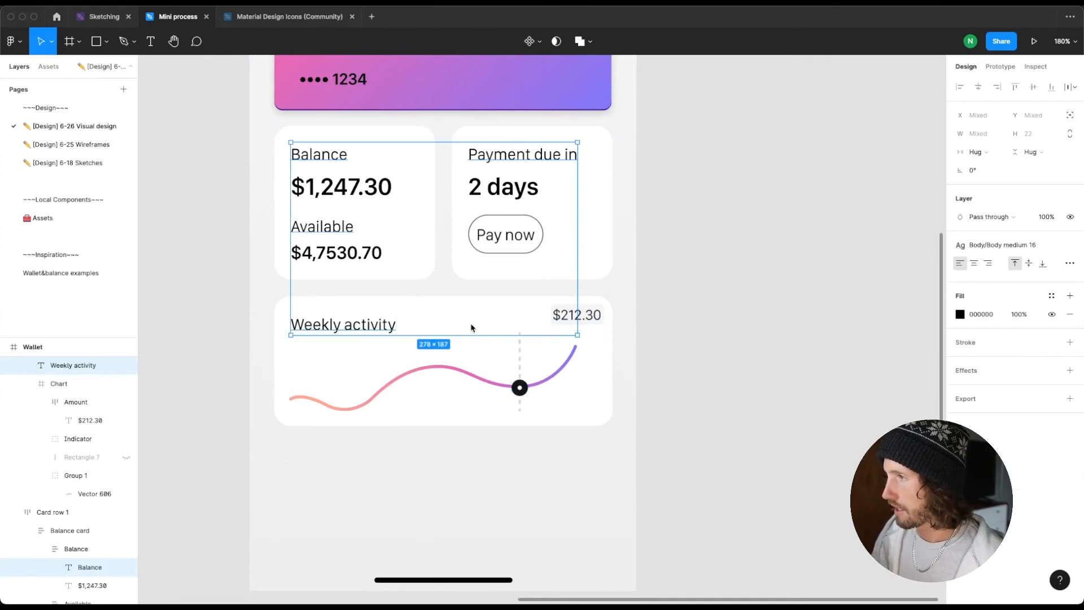
{"action": "left_click", "coordinate": [1000, 247]}
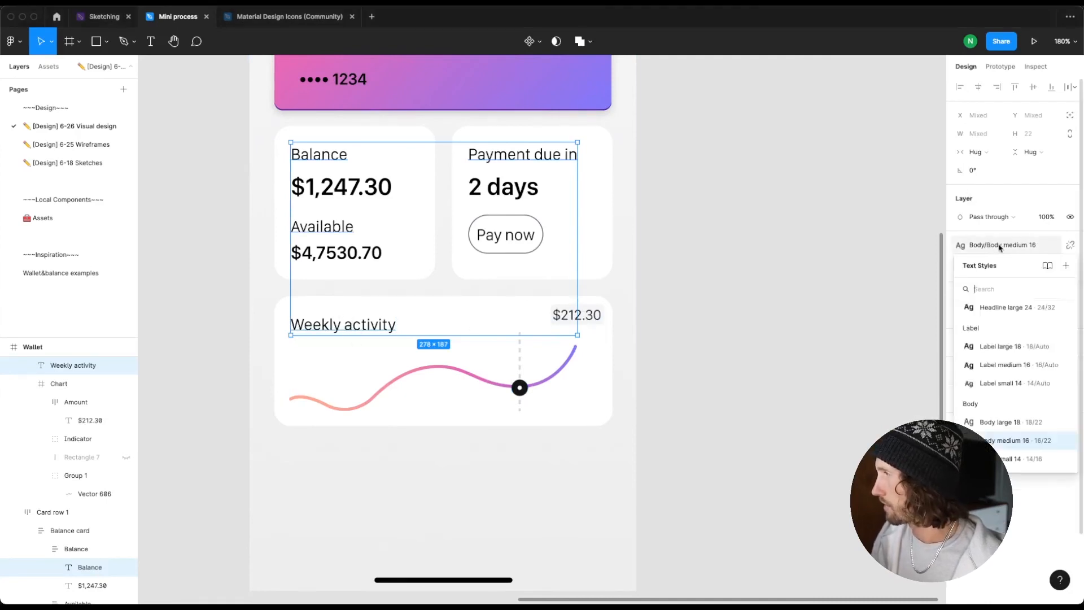
{"action": "left_click", "coordinate": [995, 383]}
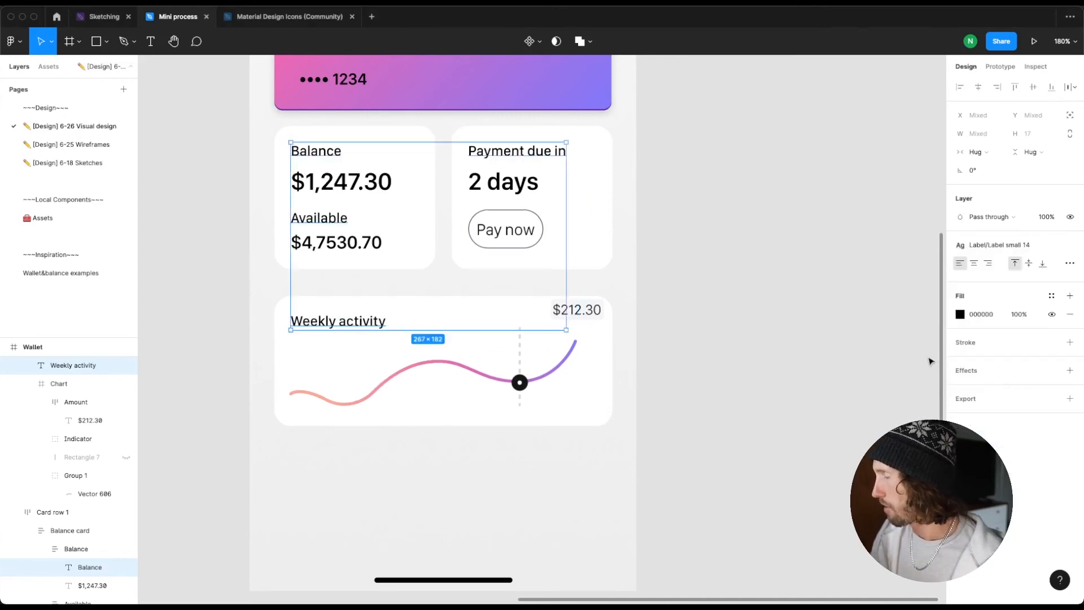
{"action": "left_click", "coordinate": [1011, 245]}
{"action": "left_click", "coordinate": [999, 370]}
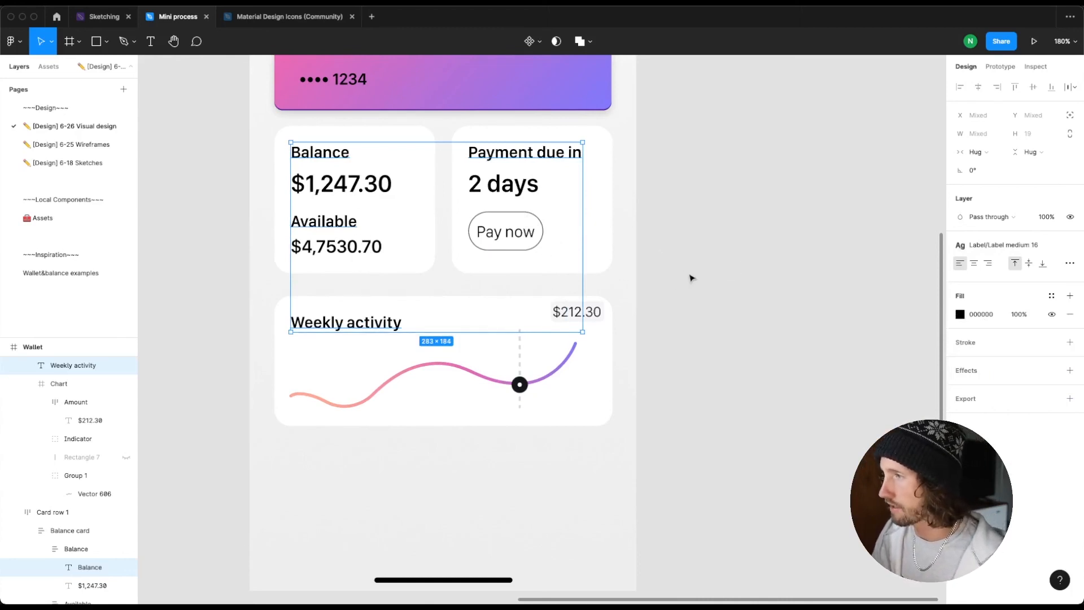
{"action": "left_click", "coordinate": [266, 356]}
Step: Extend the lower edge of the Wallet frame to make room beneath the Weekly activity card
{"action": "scroll", "coordinate": [303, 331], "scroll_direction": "down", "scroll_amount": 5}
{"action": "scroll", "coordinate": [358, 423], "scroll_direction": "left", "scroll_amount": 3}
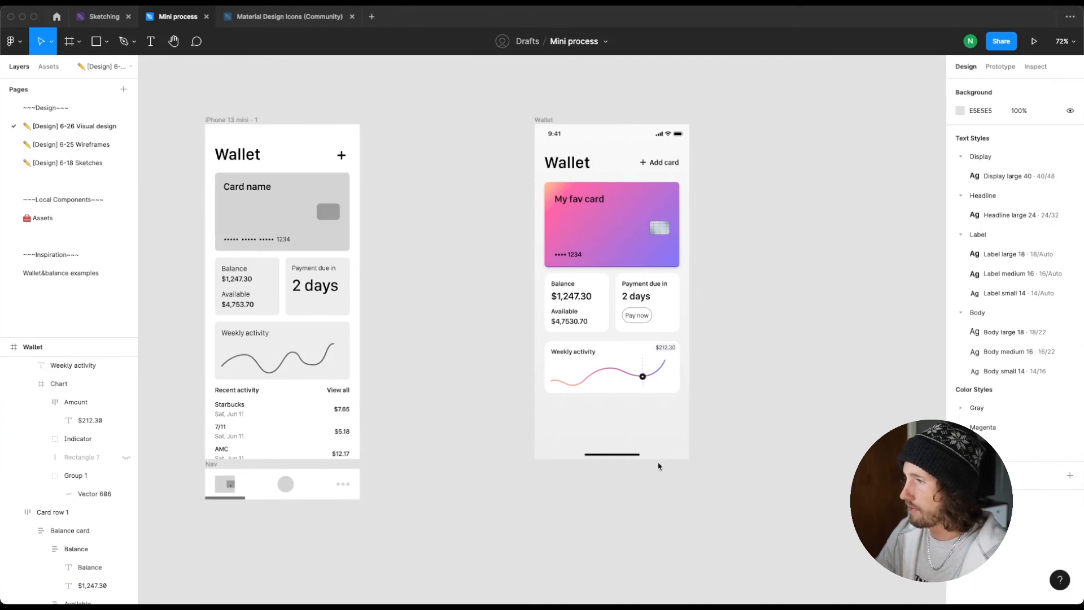
{"action": "left_click", "coordinate": [612, 455]}
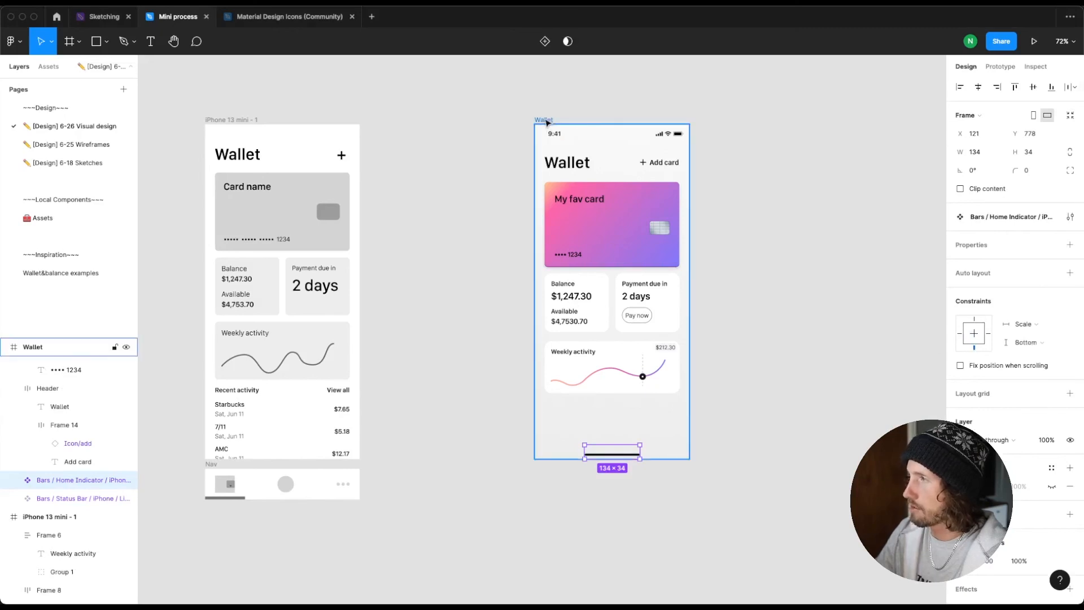
{"action": "left_click", "coordinate": [655, 415]}
{"action": "left_click_drag", "start_coordinate": [655, 539], "coordinate": [661, 576]}
{"action": "key", "text": "Escape"}
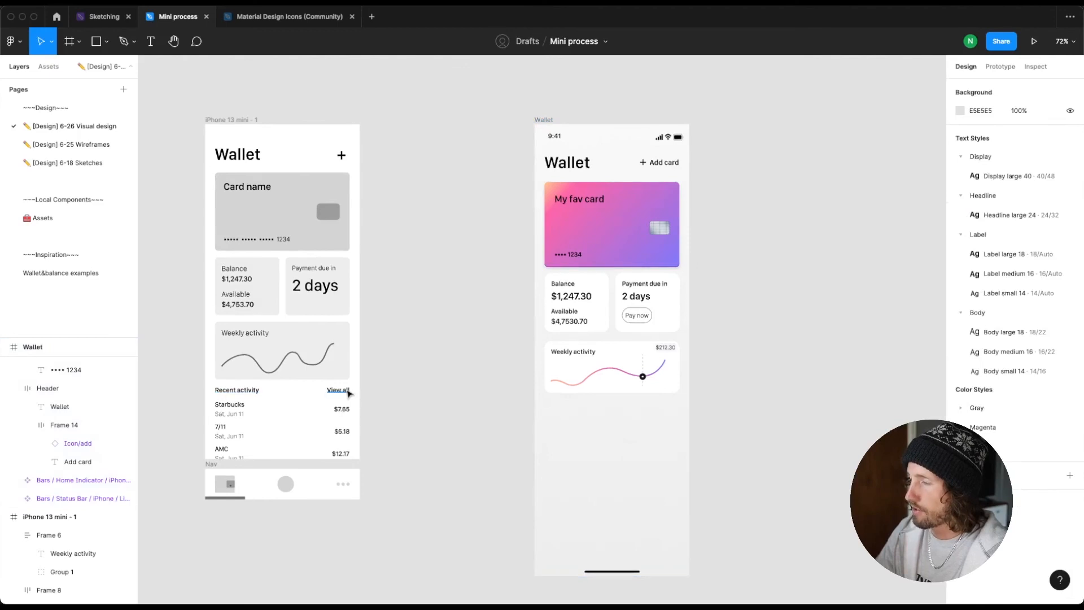
Step: Duplicate the "Add card" frame to X 251, Y 692 below the Weekly activity card, ungroup the copy and delete its plus icon
{"action": "double_click", "coordinate": [661, 165]}
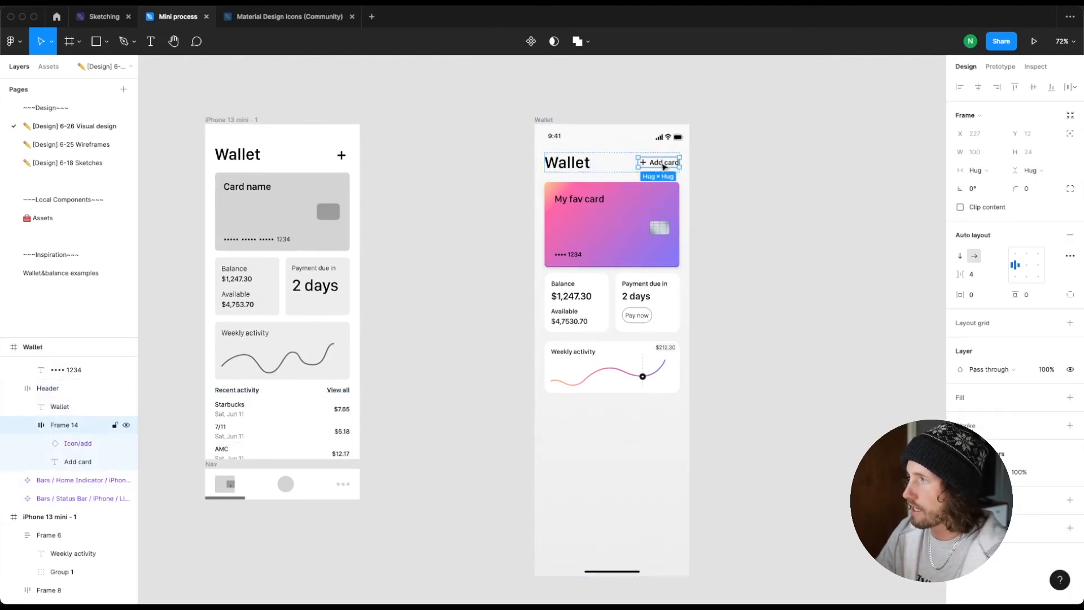
{"action": "left_click_drag", "start_coordinate": [664, 165], "coordinate": [667, 421], "text": "alt"}
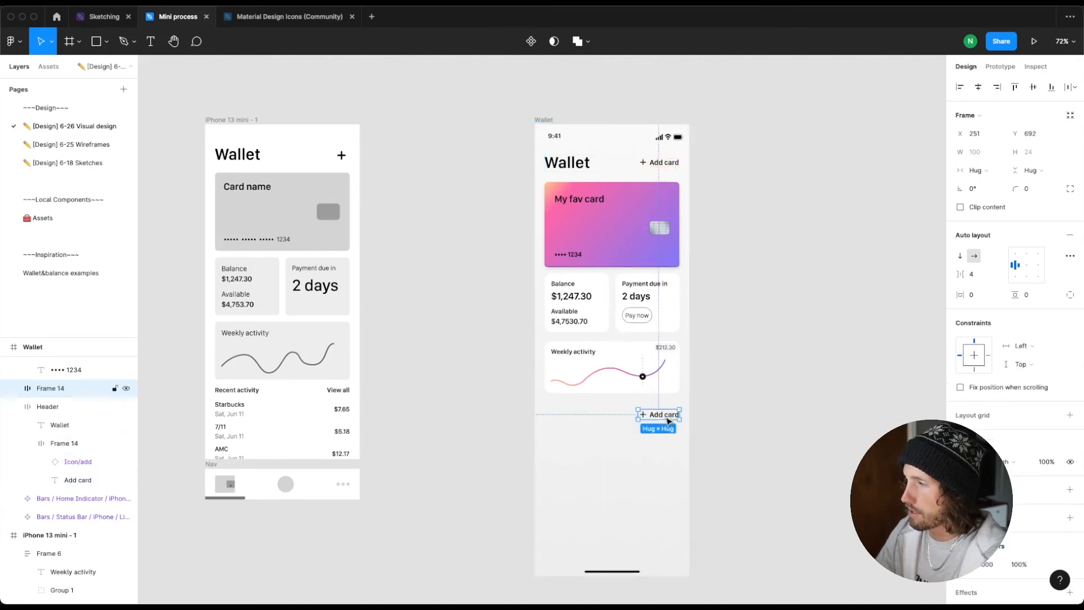
{"action": "key", "text": "shift+super+g"}
{"action": "key", "text": "Escape"}
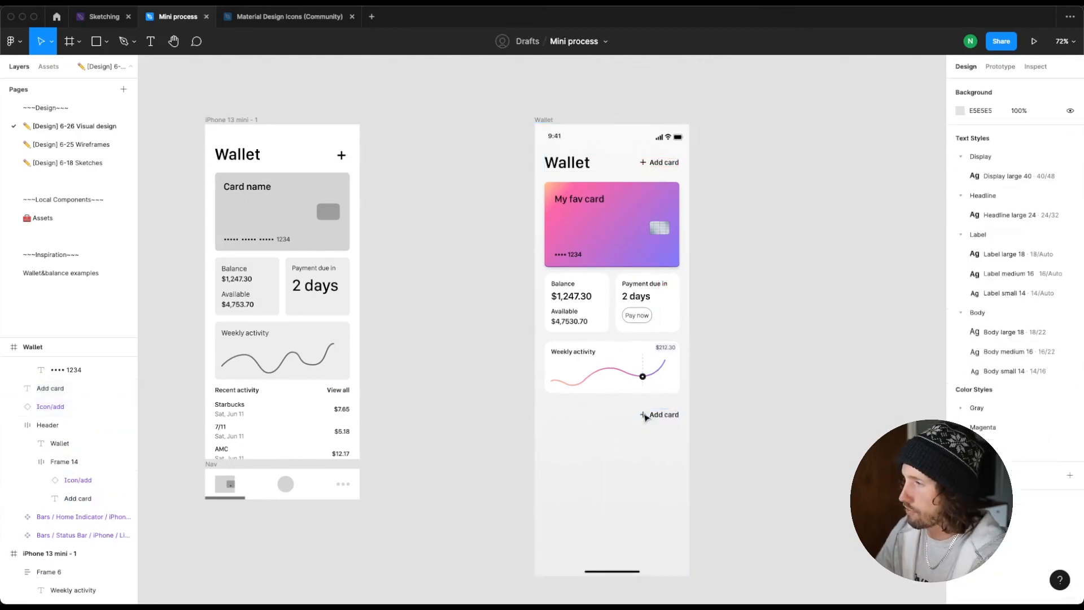
{"action": "left_click", "coordinate": [643, 416]}
{"action": "key", "text": "Delete"}
Step: Change the copied label's text to "View all" and move it to X 289, beside the screen's margin
{"action": "double_click", "coordinate": [671, 418]}
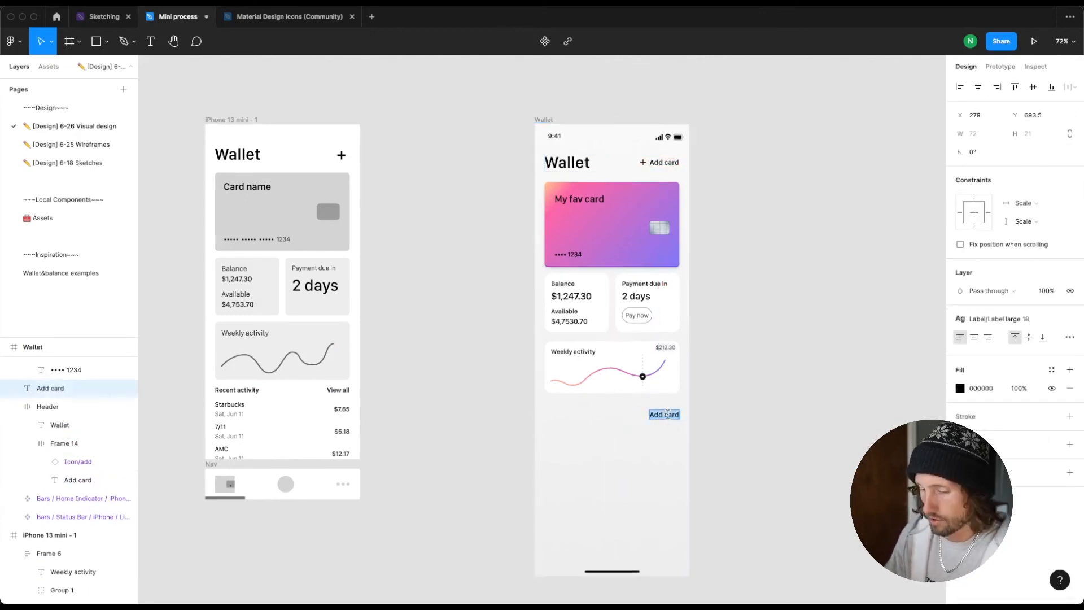
{"action": "type", "text": "View all"}
{"action": "key", "text": "Escape"}
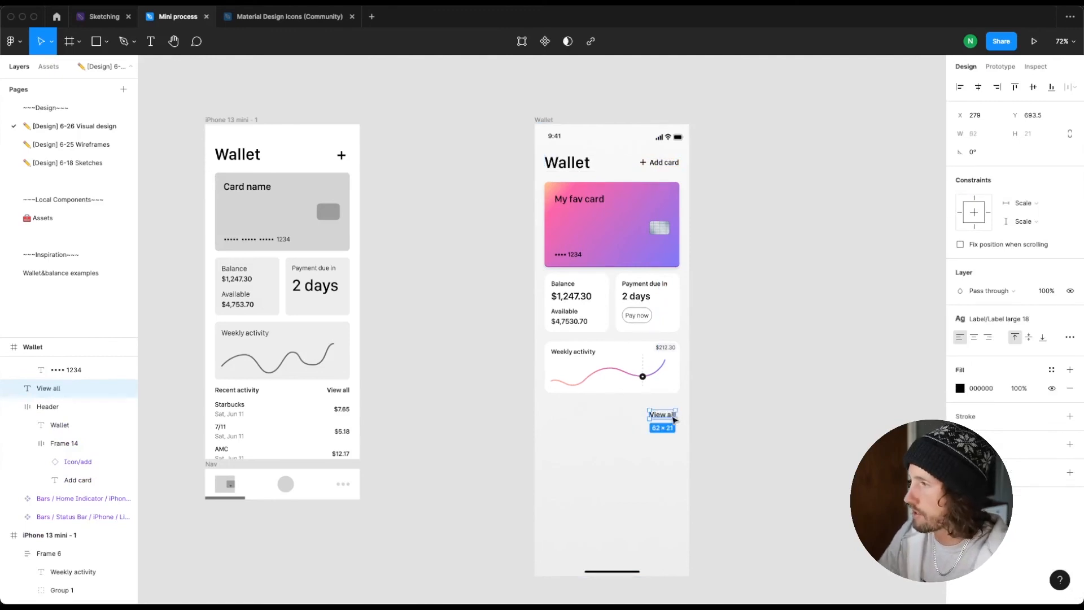
{"action": "key", "text": "alt"}
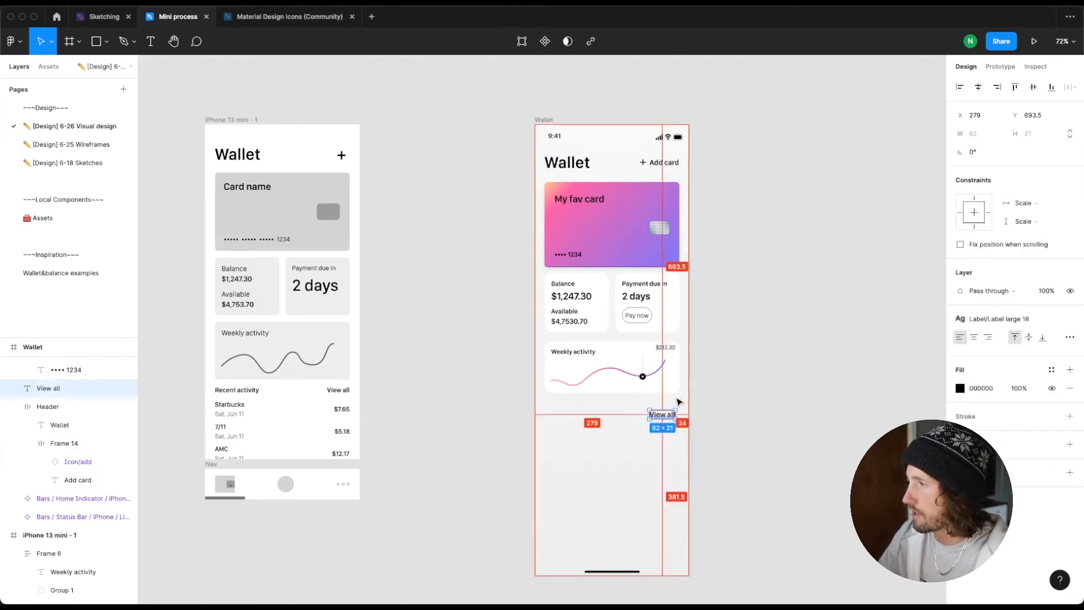
{"action": "key", "text": "shift+Right"}
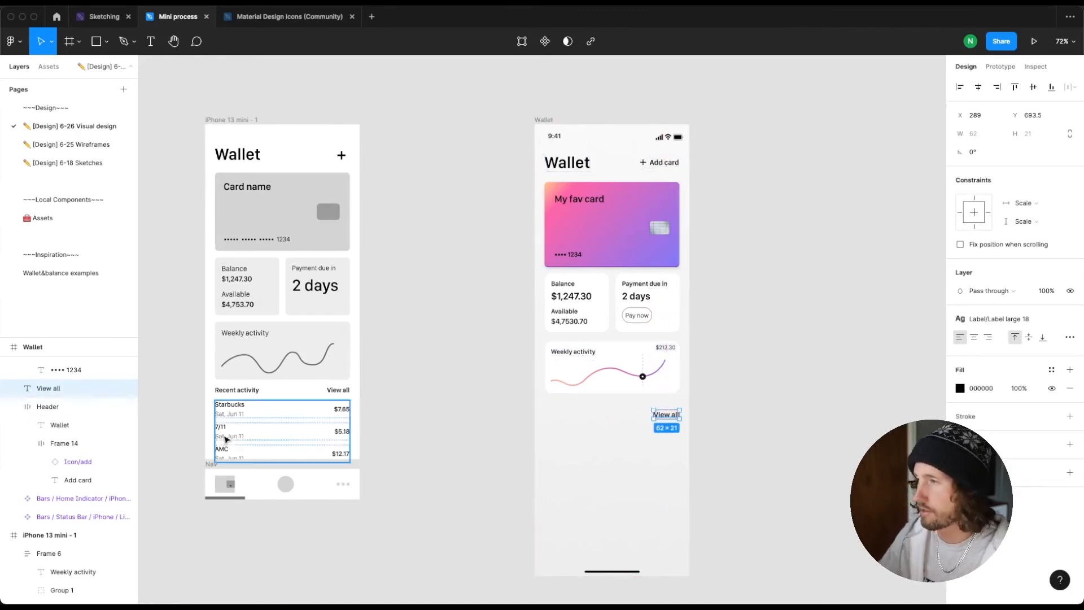
Step: Copy the Weekly activity label to X 40, Y 694, level with "View all", and change its text to "Recent activity"
{"action": "left_click", "coordinate": [655, 456]}
{"action": "double_click", "coordinate": [574, 351]}
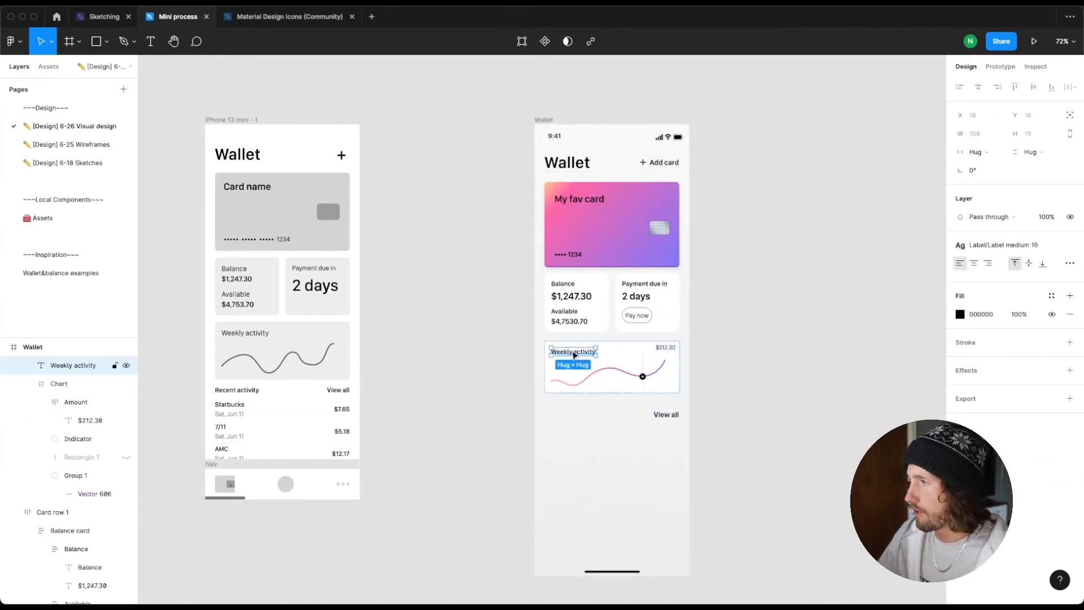
{"action": "left_click_drag", "start_coordinate": [571, 354], "coordinate": [571, 414]}
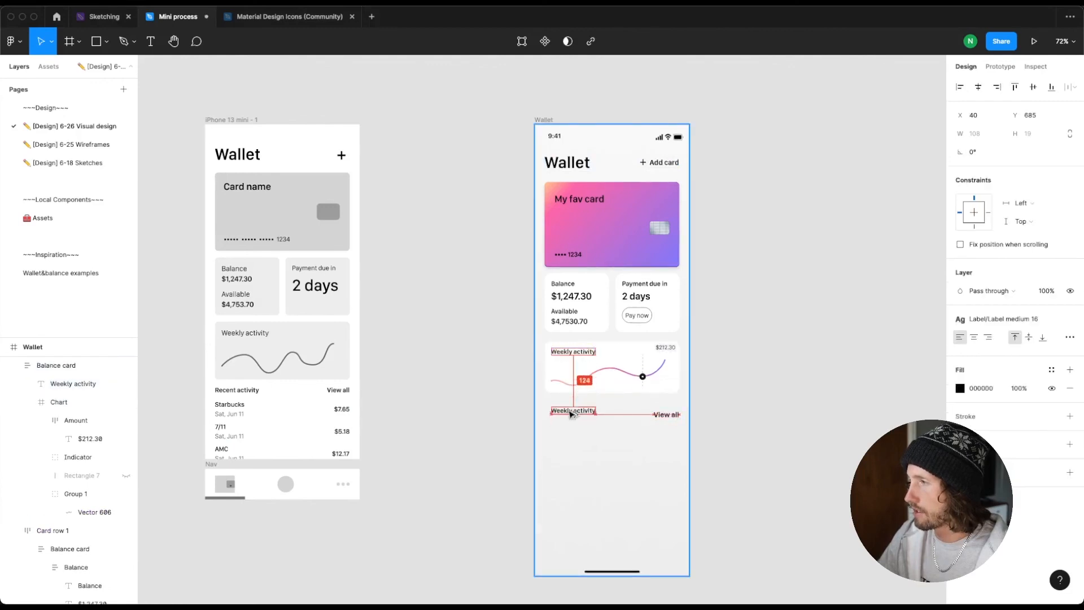
{"action": "double_click", "coordinate": [568, 410]}
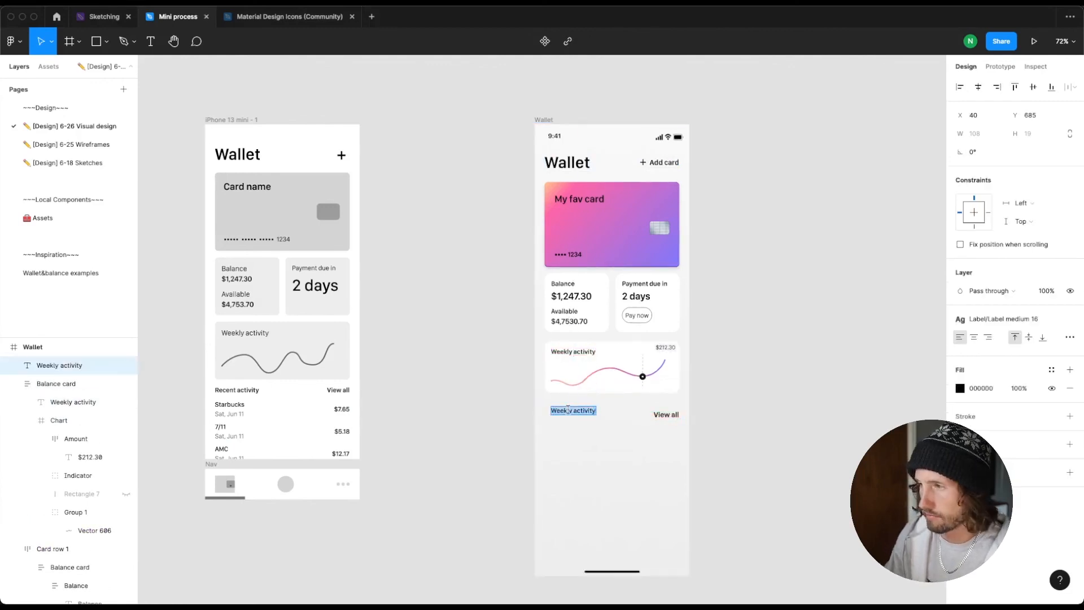
{"action": "type", "text": "Recent activity"}
{"action": "key", "text": "Escape"}
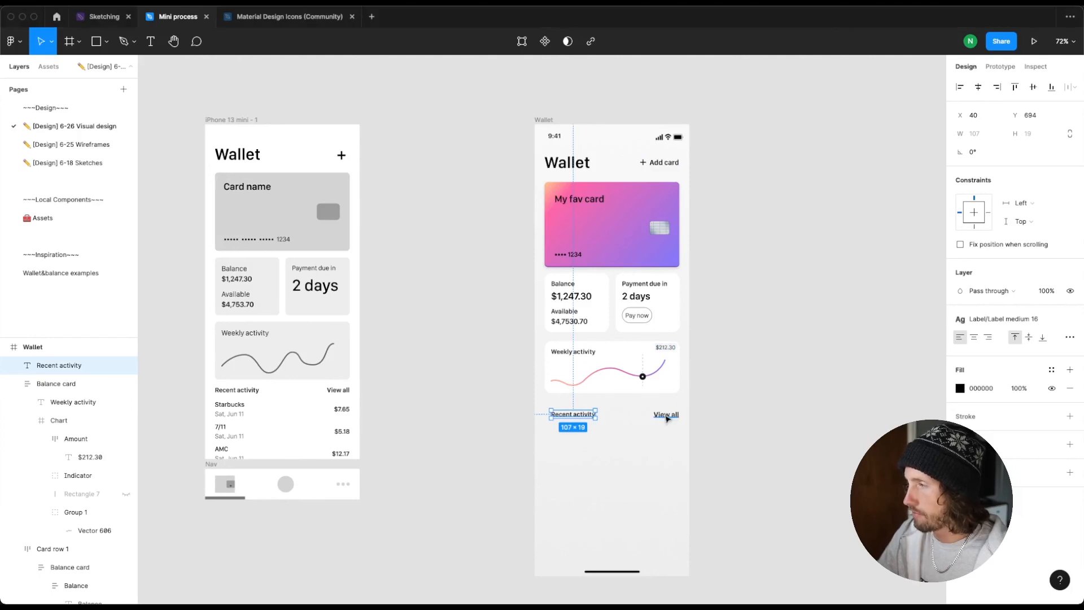
Step: Combine the "Recent activity" and "View all" labels in an auto layout frame and rename it "Header"
{"action": "left_click", "coordinate": [667, 416], "text": "shift"}
{"action": "key", "text": "shift+a"}
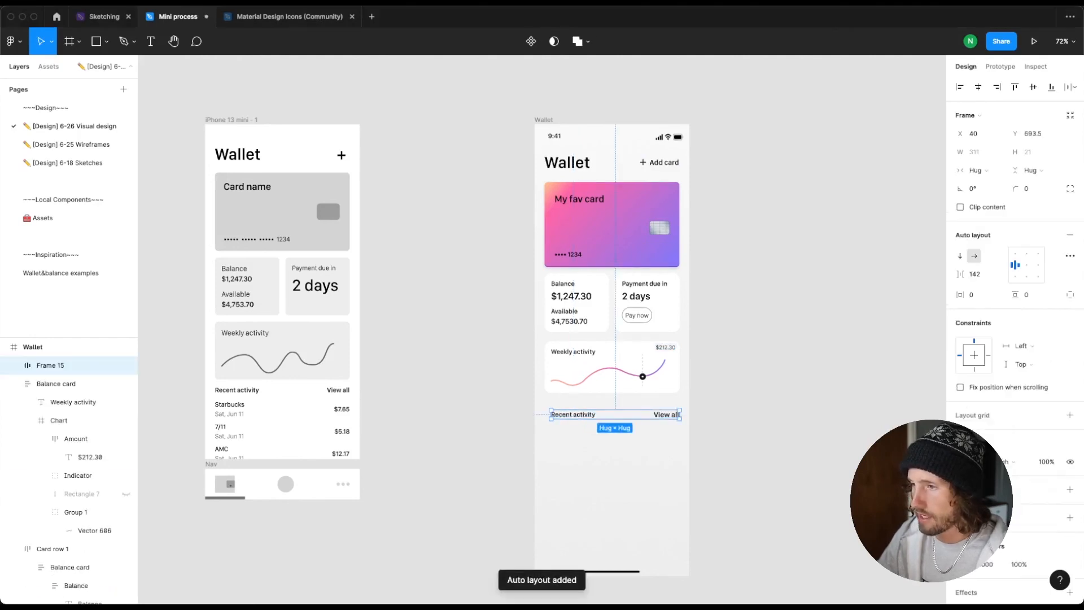
{"action": "key", "text": "ctrl+r"}
{"action": "type", "text": "Header"}
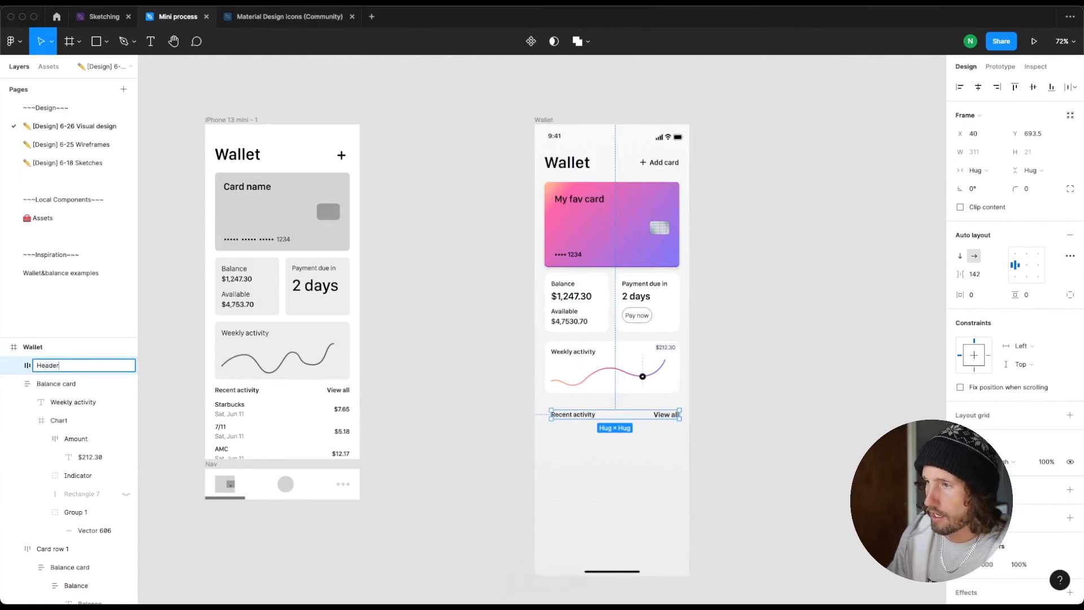
{"action": "key", "text": "Return"}
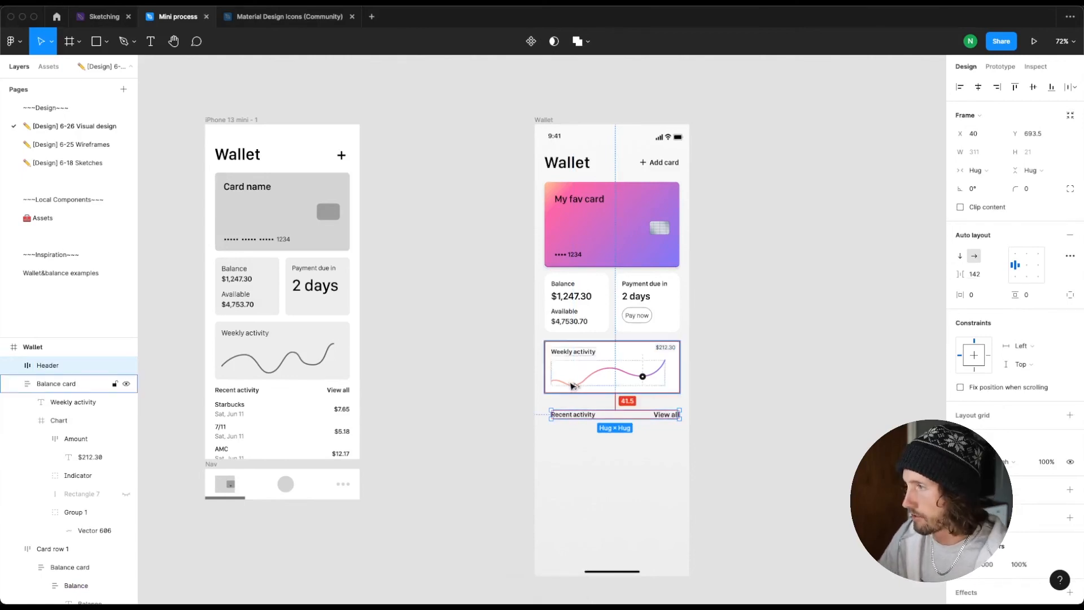
Step: Move the Header frame up to Y 668, 16 px below the Weekly activity card
{"action": "key", "text": "shift+Up"}
{"action": "key", "text": "shift+Up"}
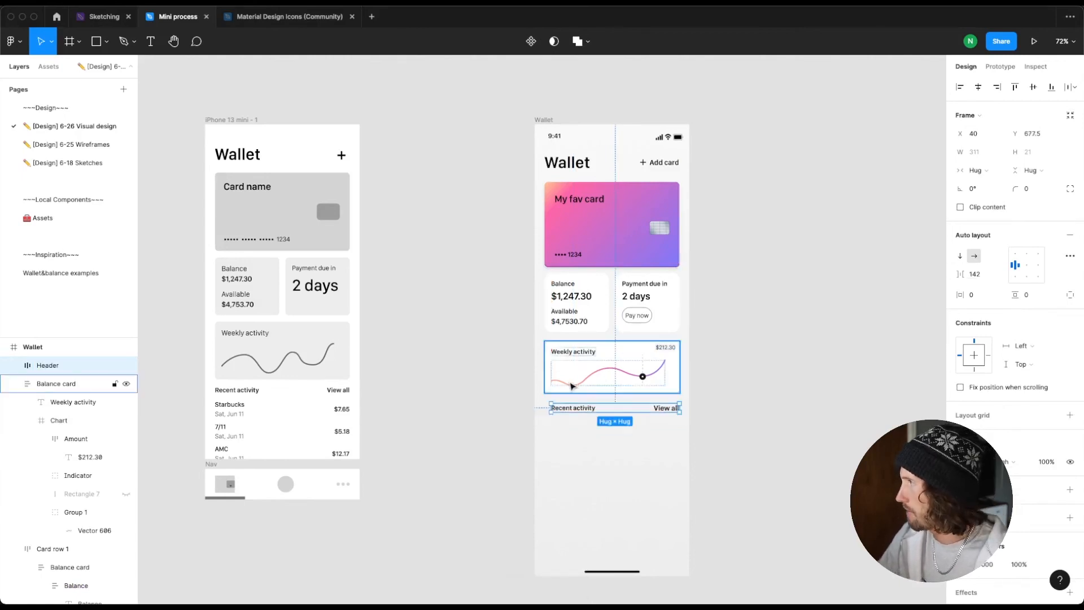
{"action": "left_click", "coordinate": [1044, 133]}
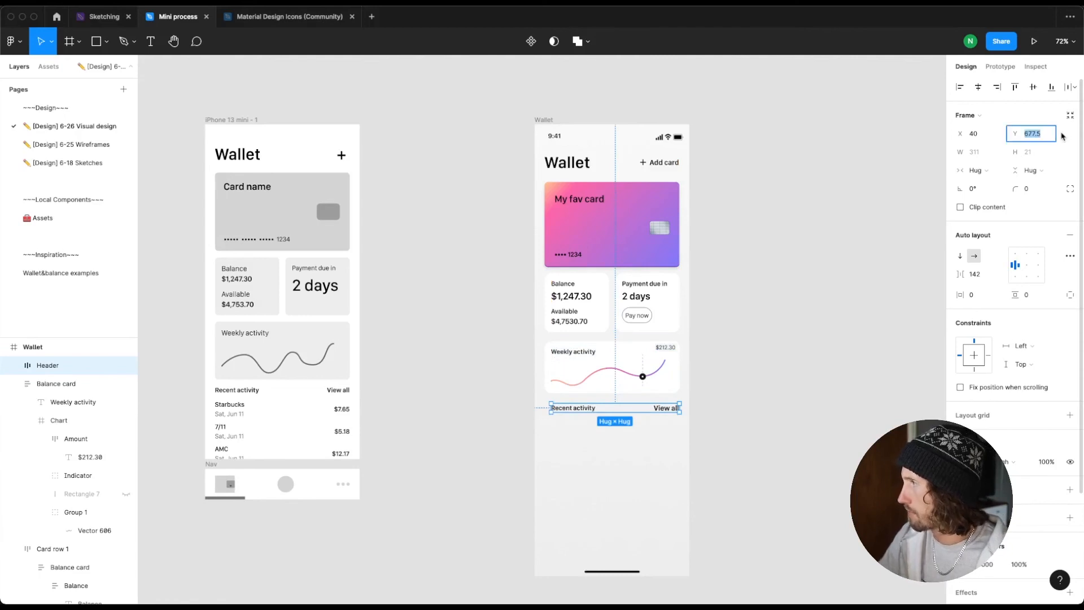
{"action": "key", "text": "Return"}
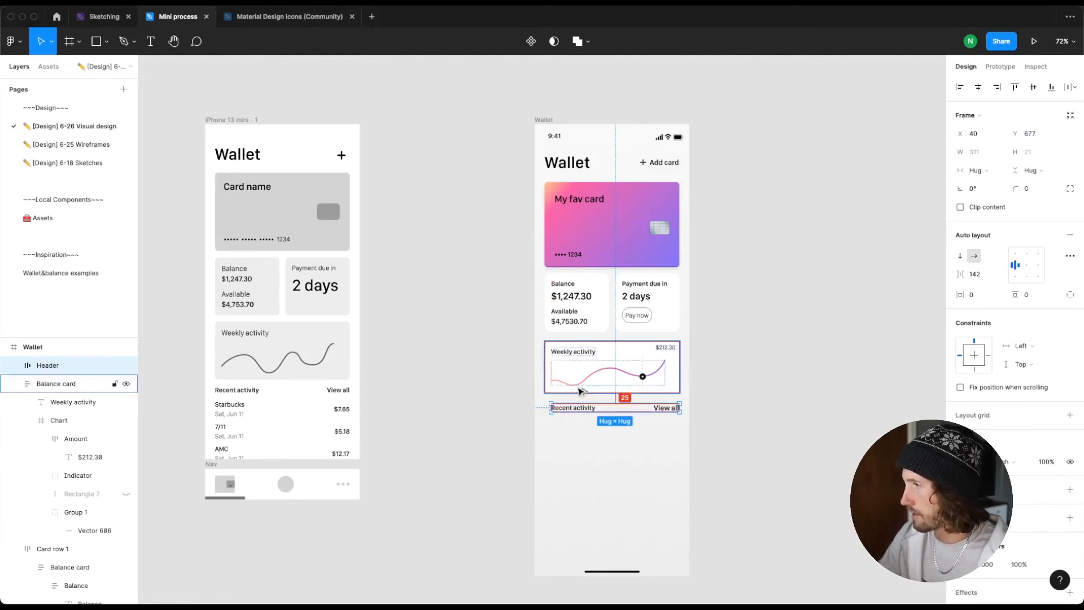
{"action": "key", "text": "Up"}
{"action": "key", "text": "Up"}
{"action": "key", "text": "Up"}
{"action": "key", "text": "Up"}
{"action": "key", "text": "Up"}
{"action": "key", "text": "Up"}
{"action": "key", "text": "Up"}
{"action": "key", "text": "Up"}
{"action": "key", "text": "Up"}
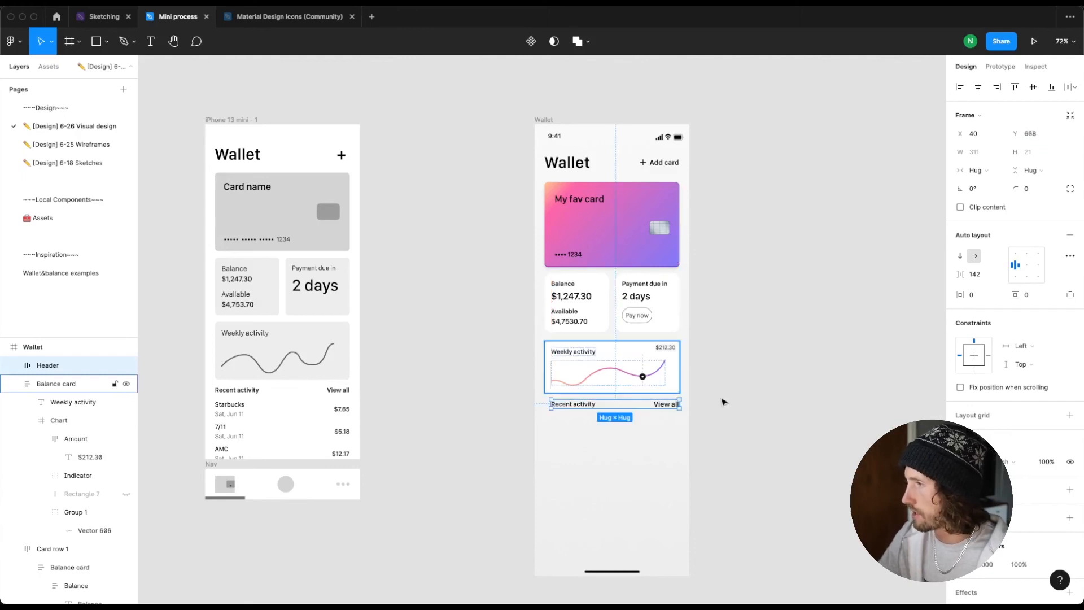
Step: Set the Header frame's auto layout spacing mode to Space between
{"action": "left_click", "coordinate": [1069, 256]}
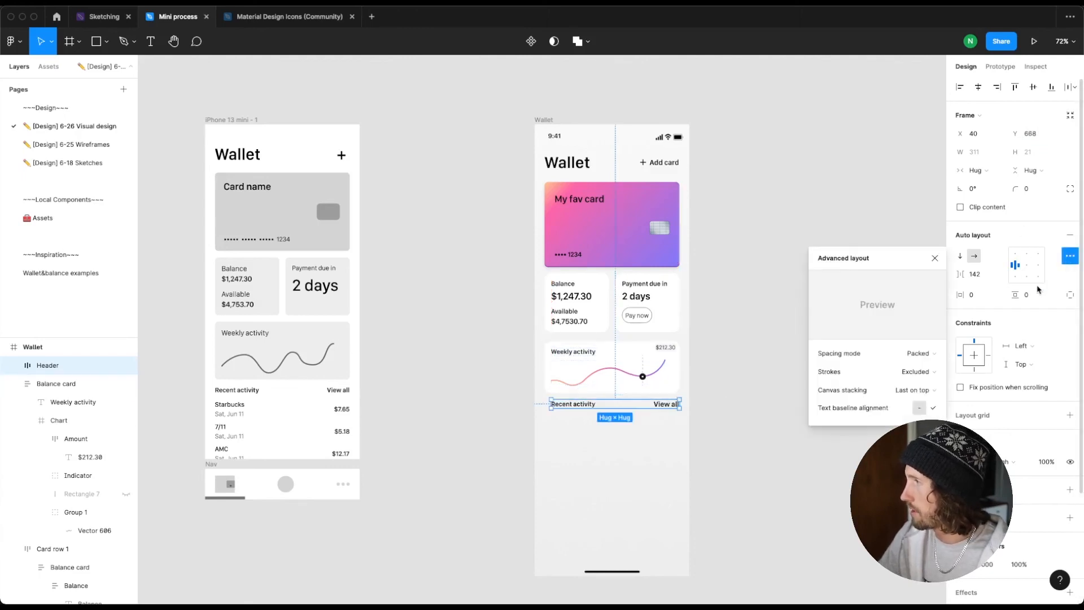
{"action": "left_click", "coordinate": [928, 354]}
{"action": "left_click", "coordinate": [918, 368]}
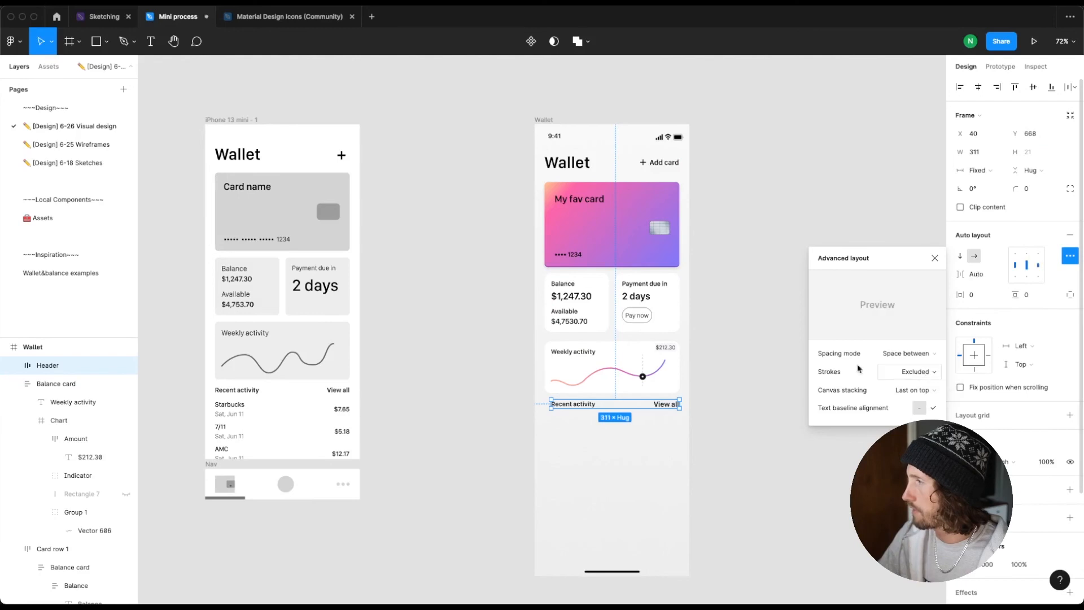
Step: Shift the Header frame to X 24 and widen it to 327 to match the cards above
{"action": "key", "text": "alt"}
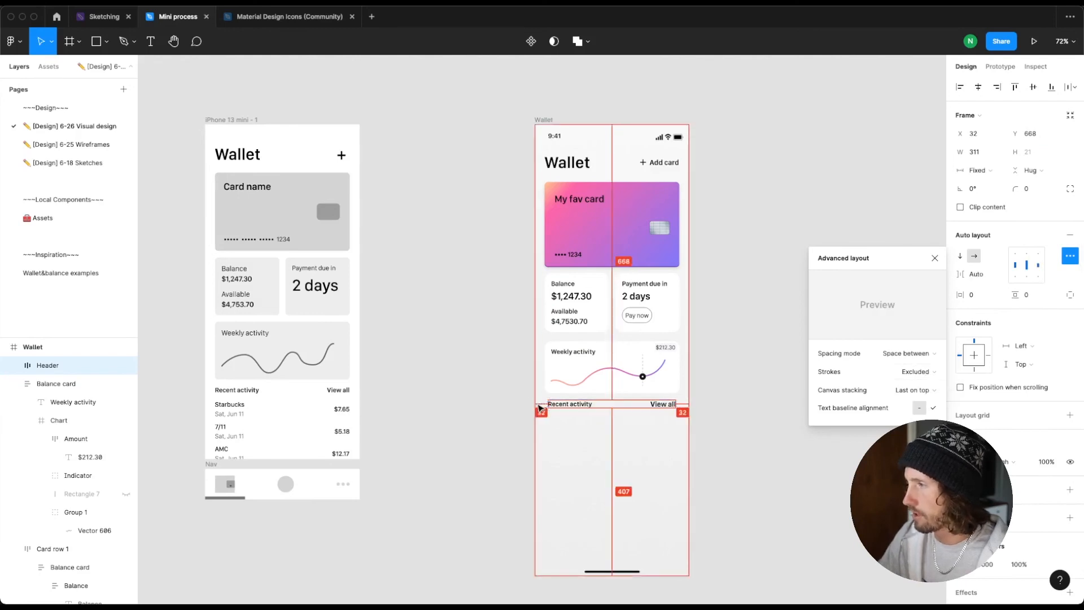
{"action": "key", "text": "Escape"}
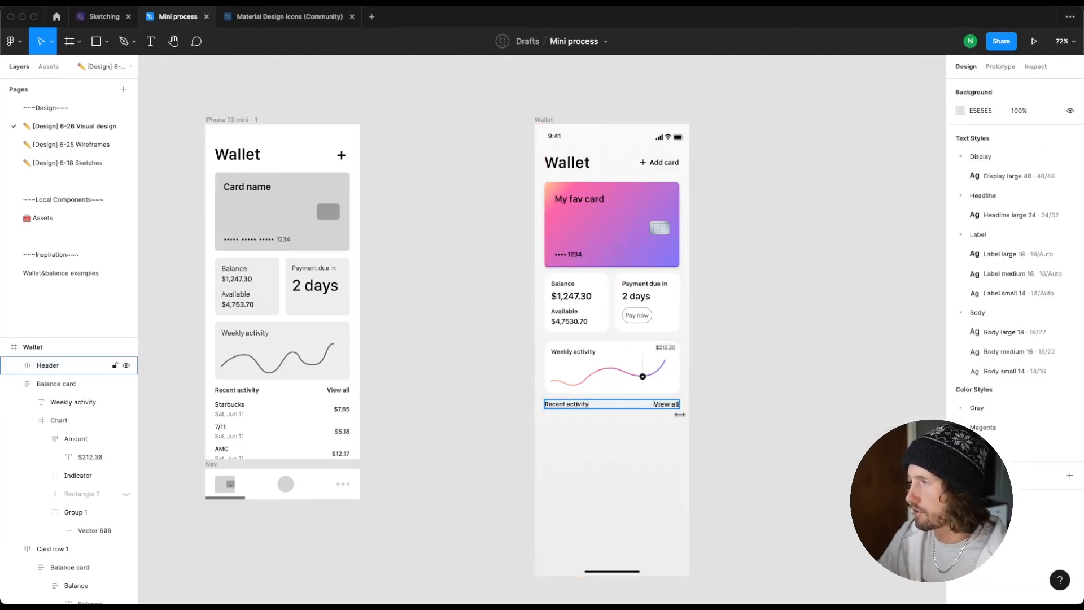
{"action": "left_click", "coordinate": [680, 415]}
{"action": "key", "text": "alt"}
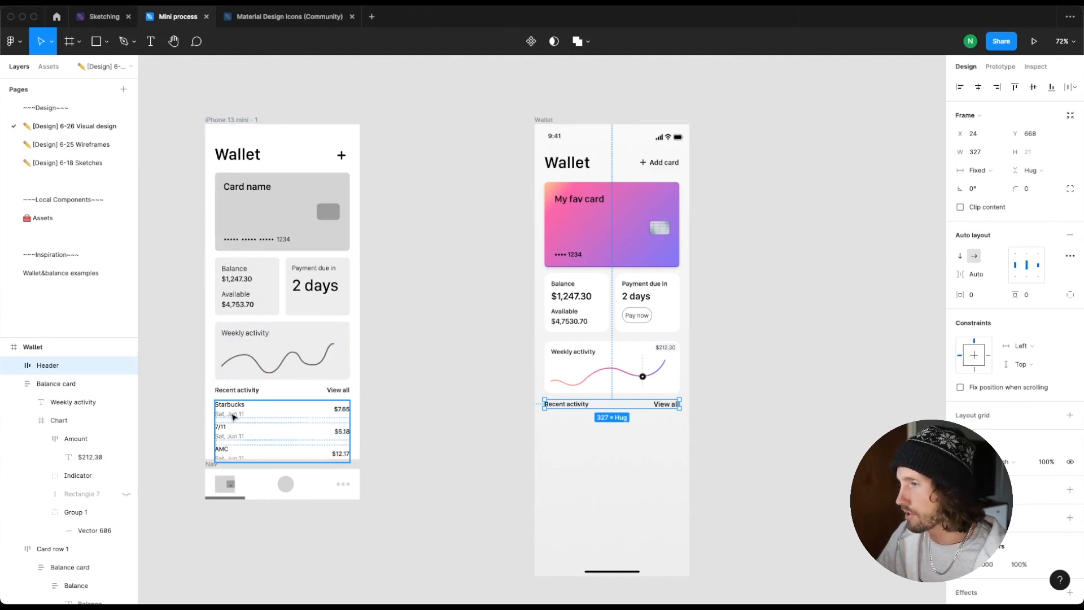
Step: Copy the wireframe's transaction list below the Header and apply the Label medium 16 text style to Starbucks, 7/11 and AMC
{"action": "left_click_drag", "start_coordinate": [219, 416], "coordinate": [558, 462]}
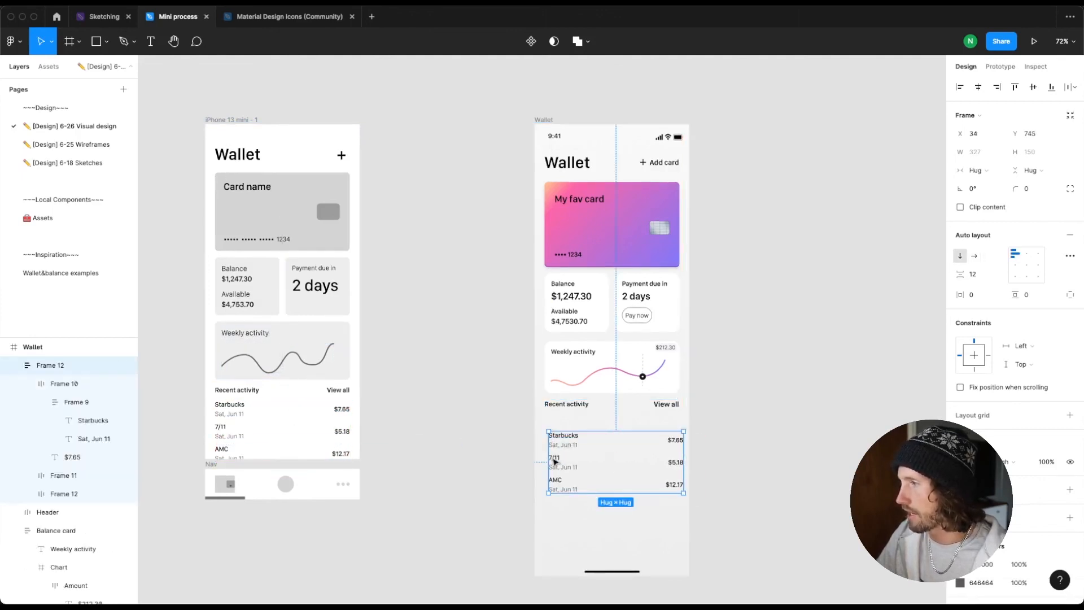
{"action": "left_click", "coordinate": [556, 436], "text": "super"}
{"action": "left_click", "coordinate": [555, 458], "text": "shift+super"}
{"action": "left_click", "coordinate": [569, 484], "text": "shift+super"}
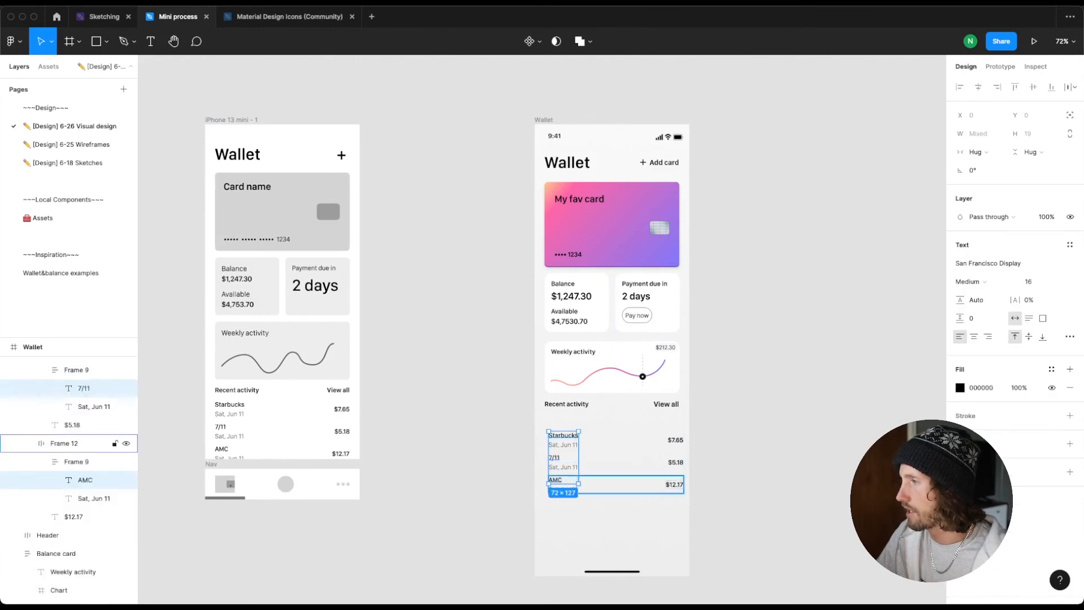
{"action": "left_click", "coordinate": [1069, 245]}
{"action": "scroll", "coordinate": [1030, 351], "scroll_direction": "down", "scroll_amount": 3}
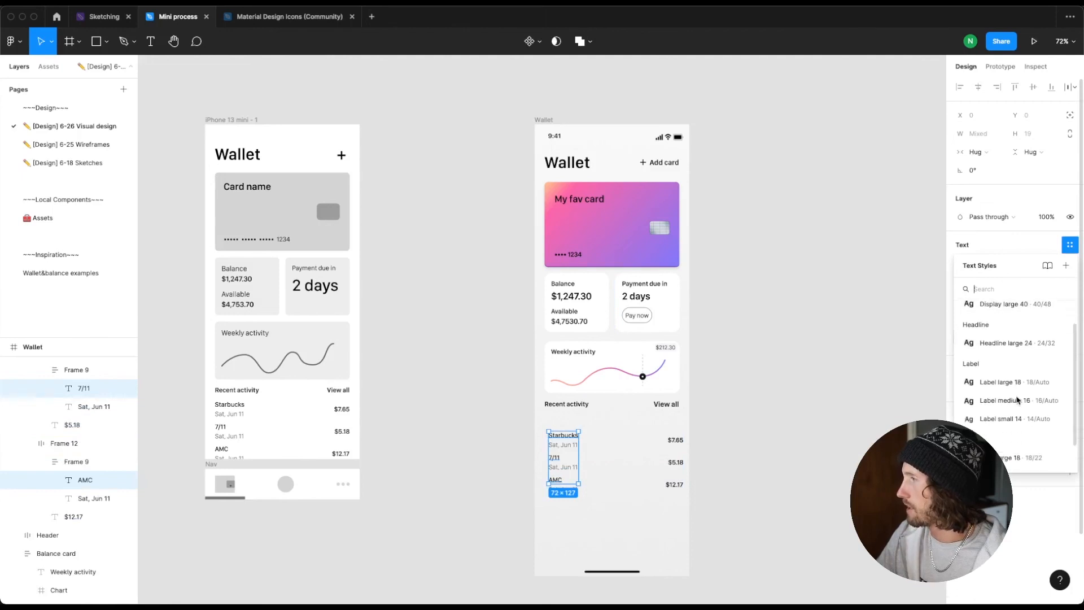
{"action": "left_click", "coordinate": [1004, 443]}
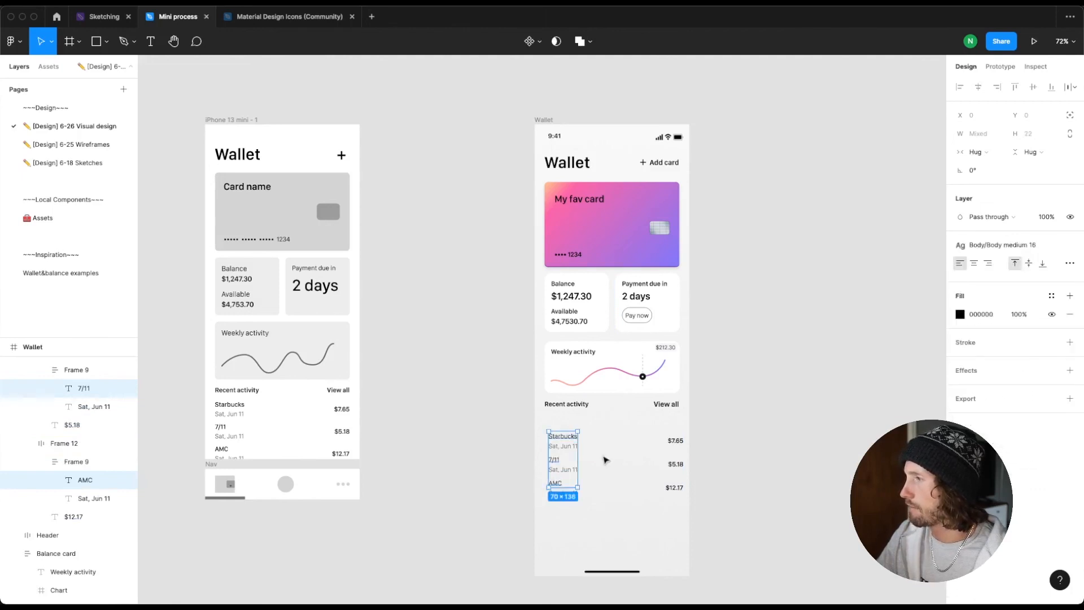
{"action": "left_click", "coordinate": [1004, 245]}
{"action": "left_click", "coordinate": [999, 366]}
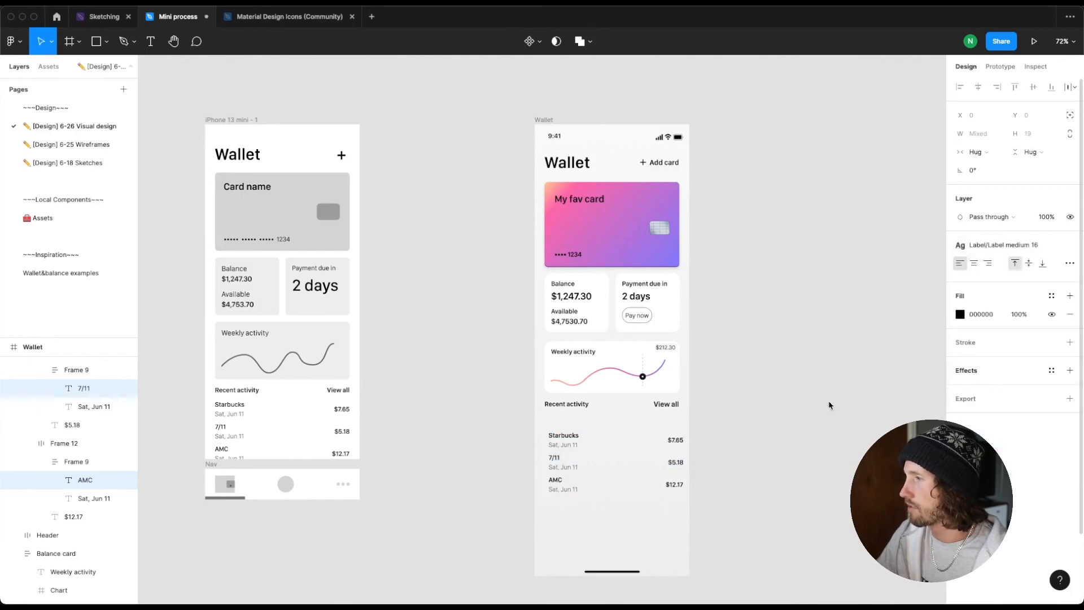
Step: Apply the Label medium 16 text style to the three transaction amounts
{"action": "left_click", "coordinate": [675, 439]}
{"action": "left_click", "coordinate": [675, 464], "text": "shift"}
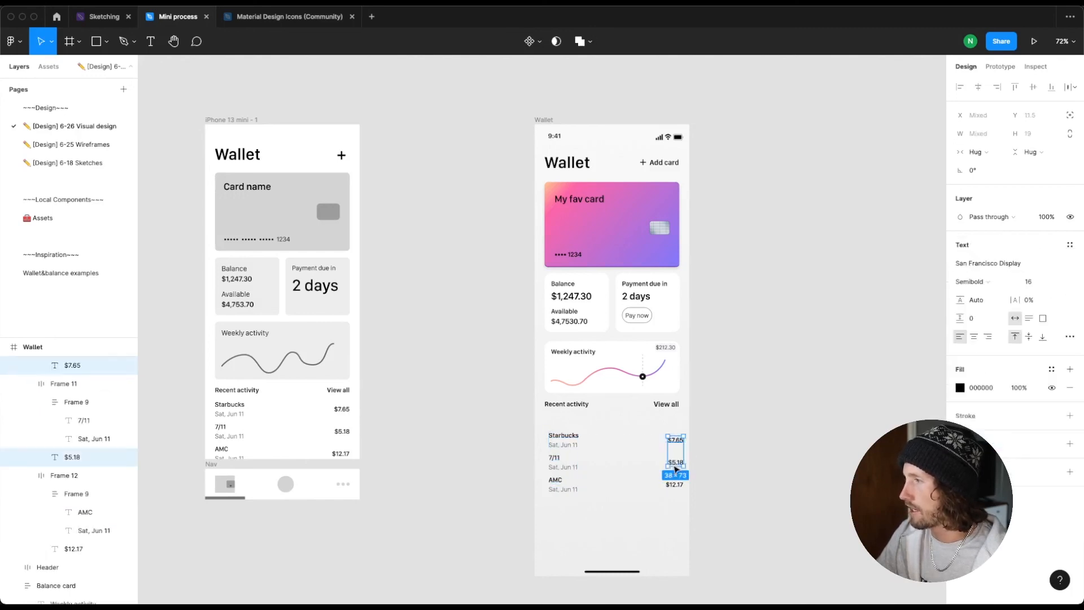
{"action": "left_click", "coordinate": [675, 485], "text": "shift"}
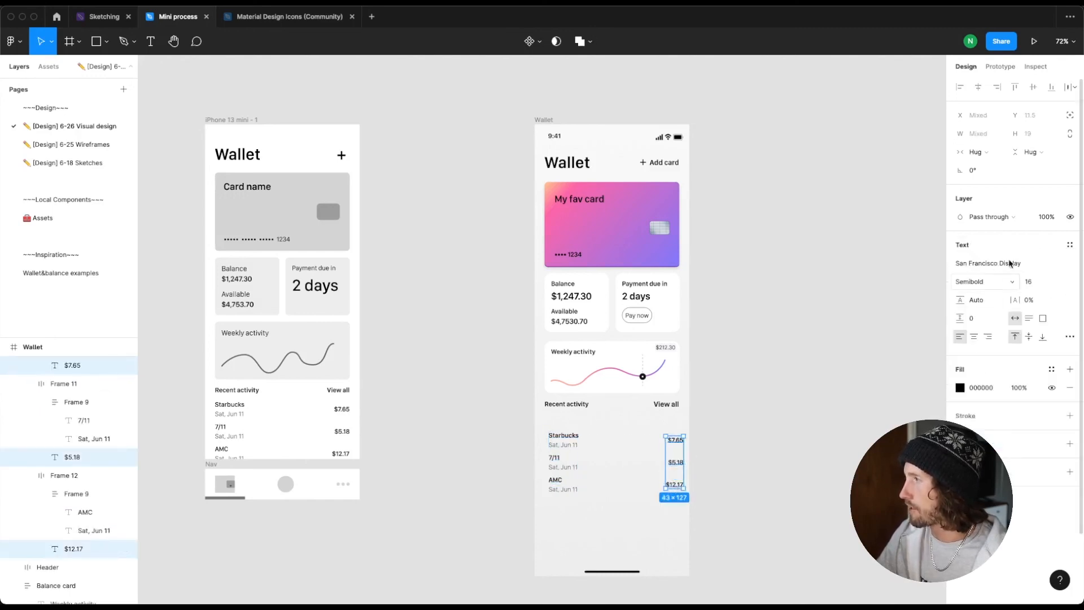
{"action": "left_click", "coordinate": [1070, 245]}
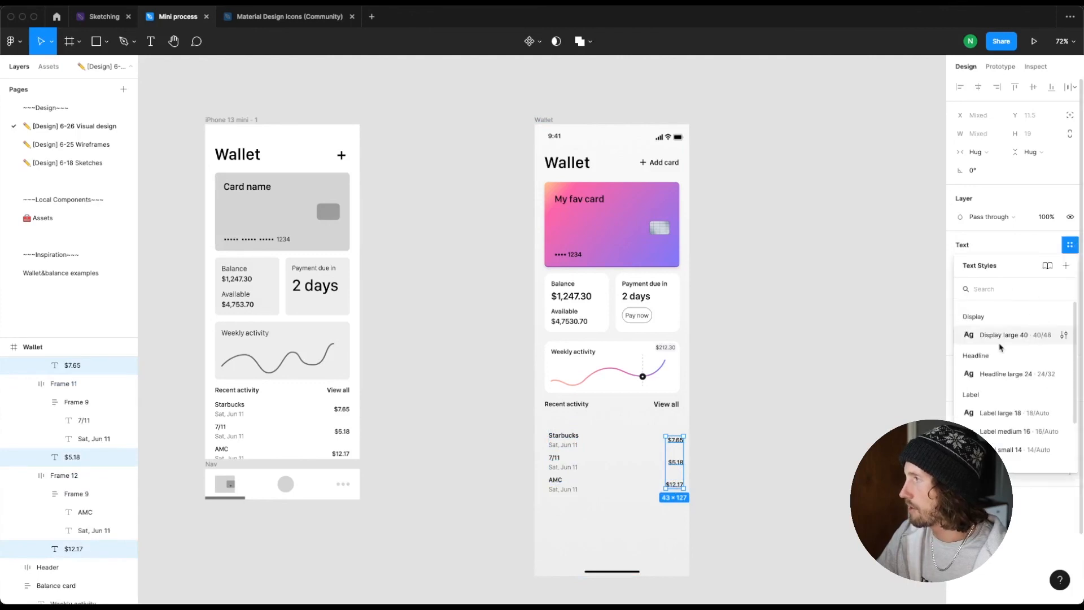
{"action": "left_click", "coordinate": [998, 430]}
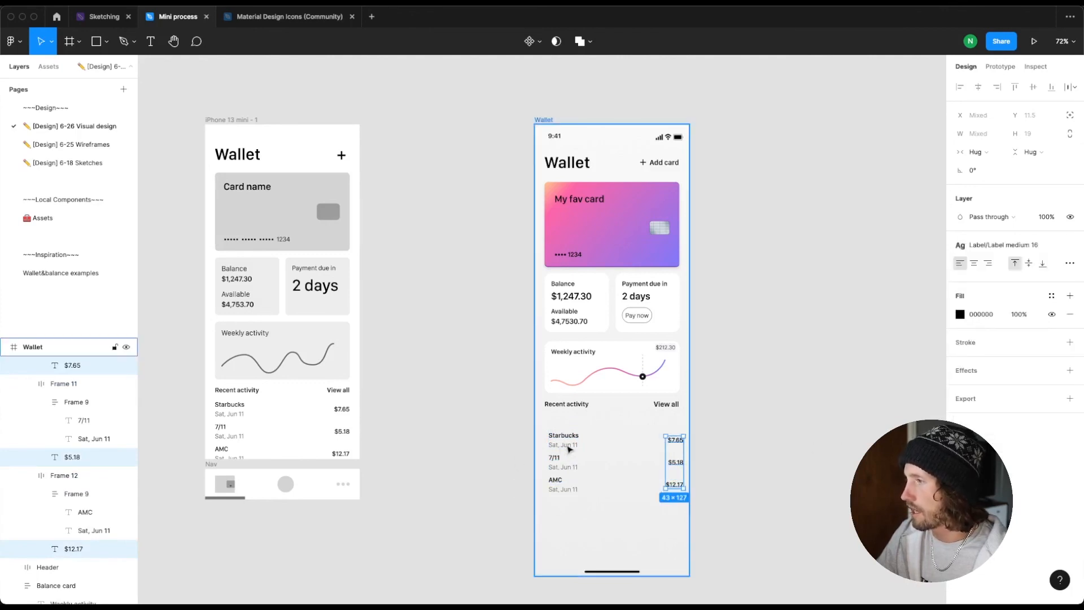
Step: Give the three transaction dates the Body medium 16 text style and the Gray/1 color style
{"action": "left_click", "coordinate": [569, 445]}
{"action": "left_click", "coordinate": [563, 466], "text": "shift"}
{"action": "left_click", "coordinate": [565, 489], "text": "shift"}
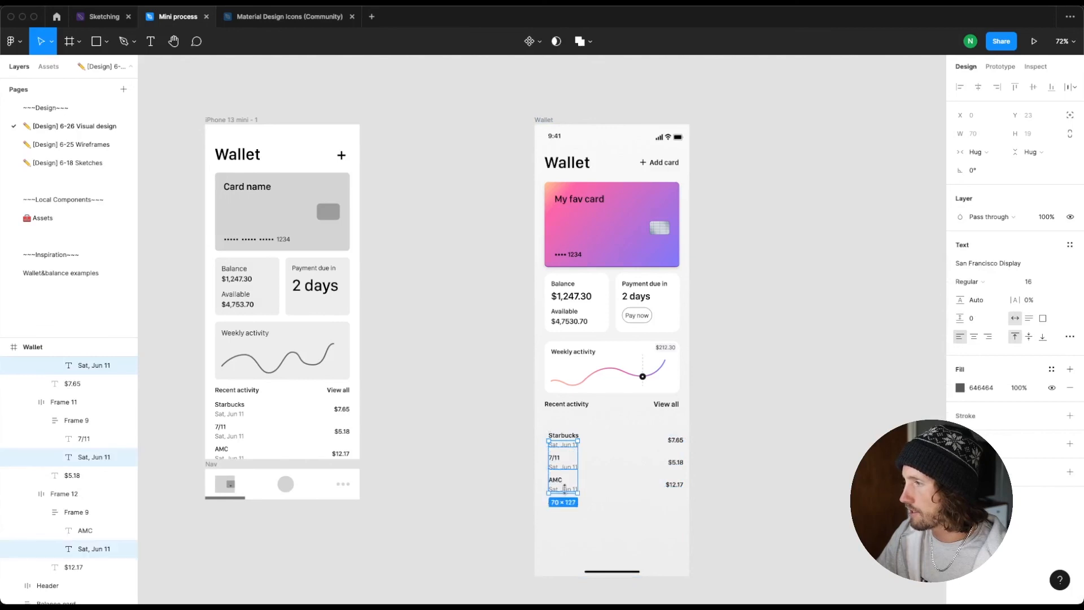
{"action": "left_click", "coordinate": [1069, 245]}
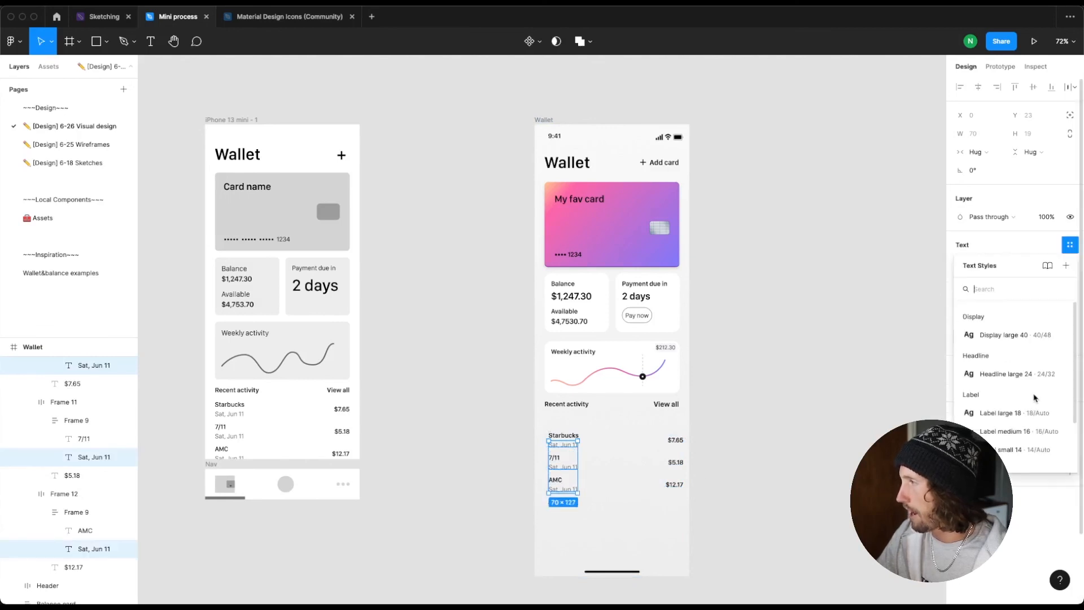
{"action": "scroll", "coordinate": [1034, 409], "scroll_direction": "down", "scroll_amount": 3}
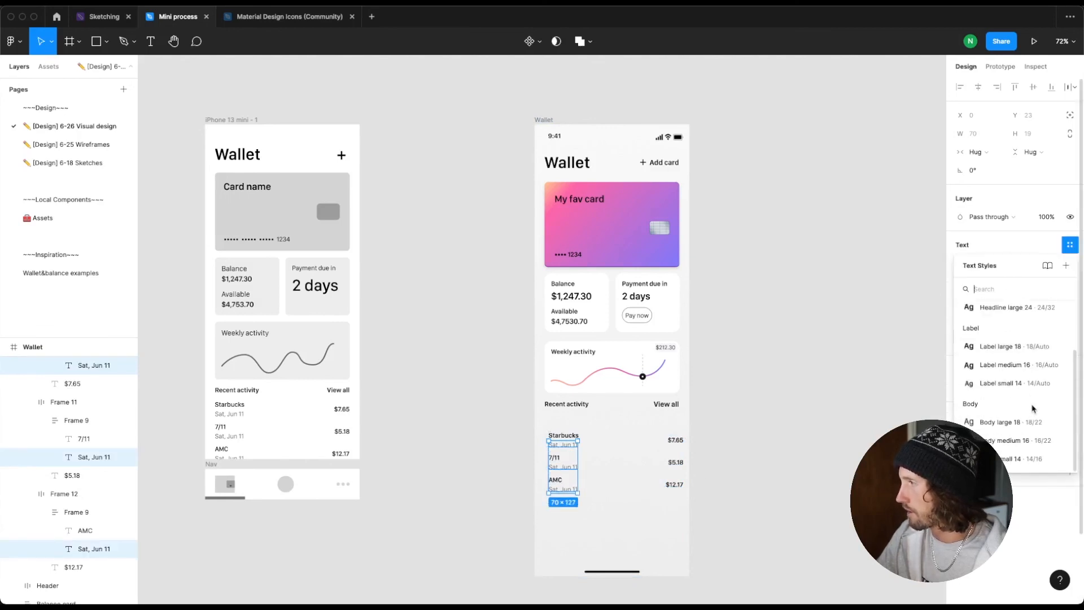
{"action": "left_click", "coordinate": [1001, 445]}
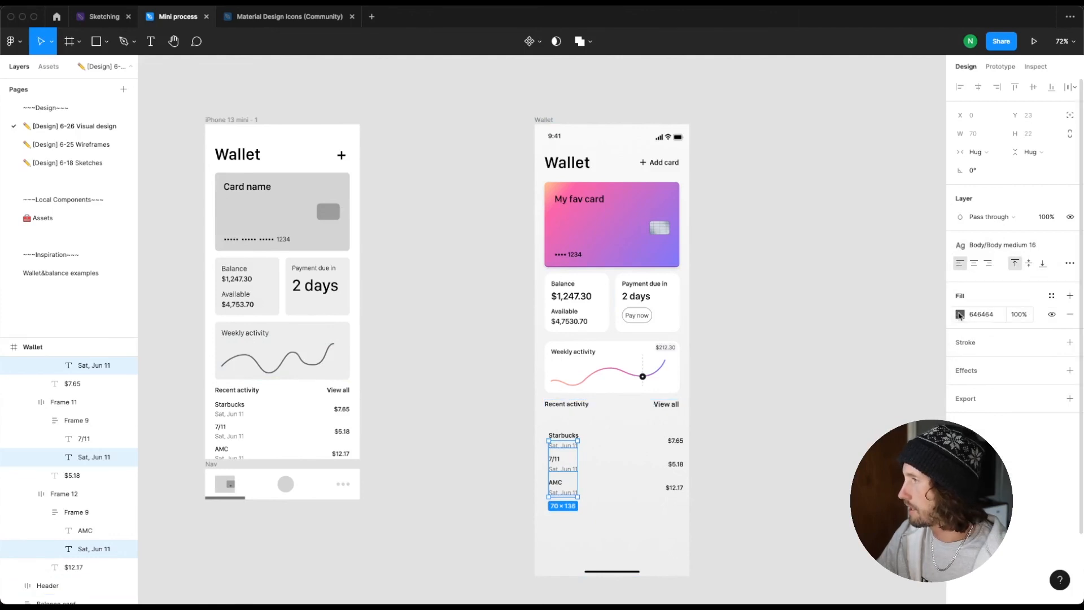
{"action": "left_click", "coordinate": [1051, 296]}
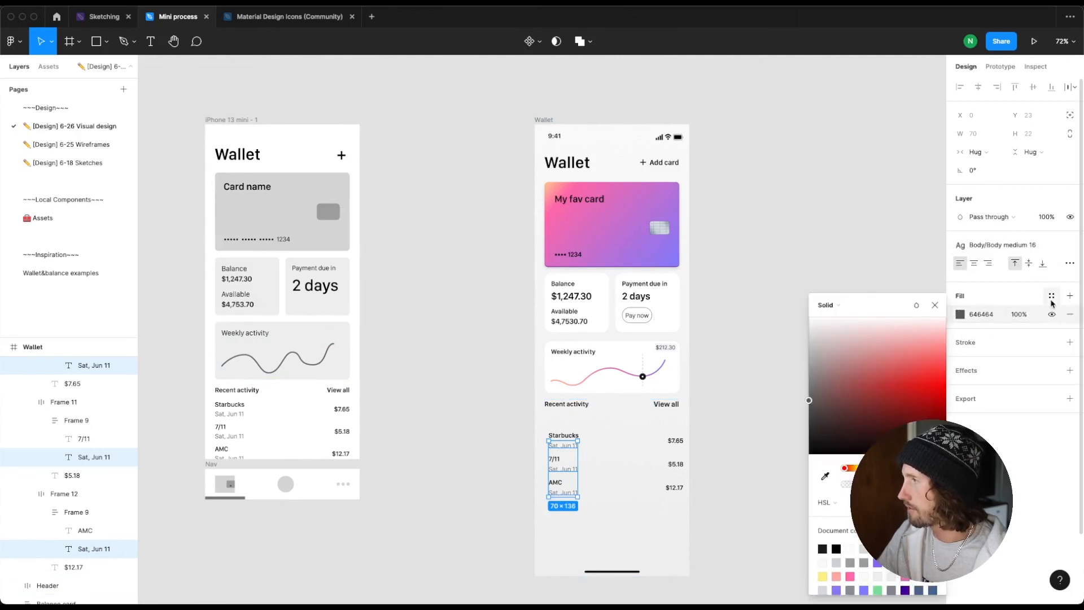
{"action": "left_click", "coordinate": [1051, 297]}
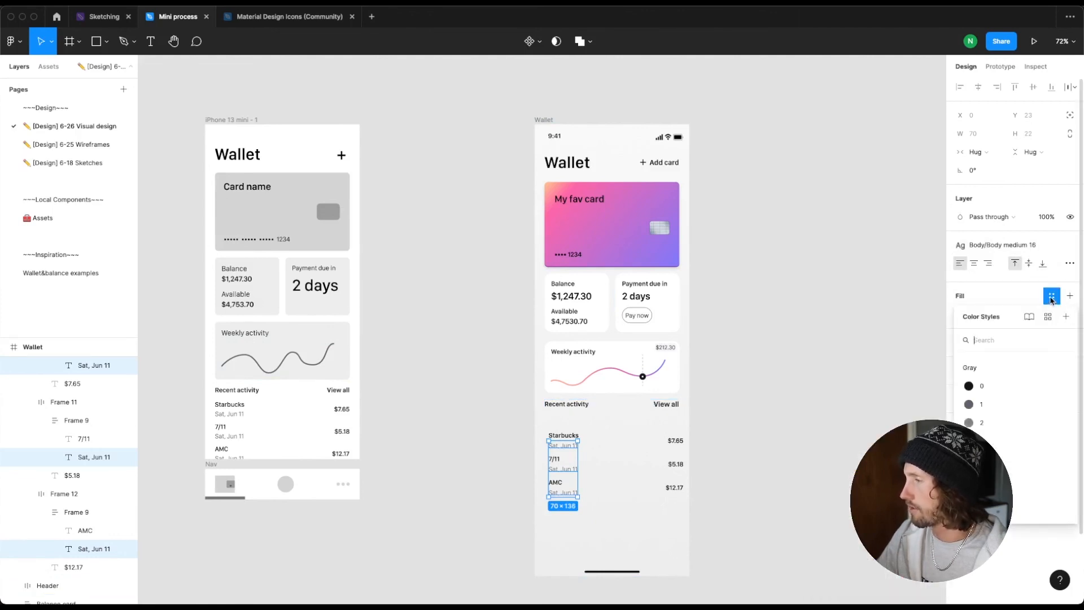
{"action": "left_click", "coordinate": [1005, 404]}
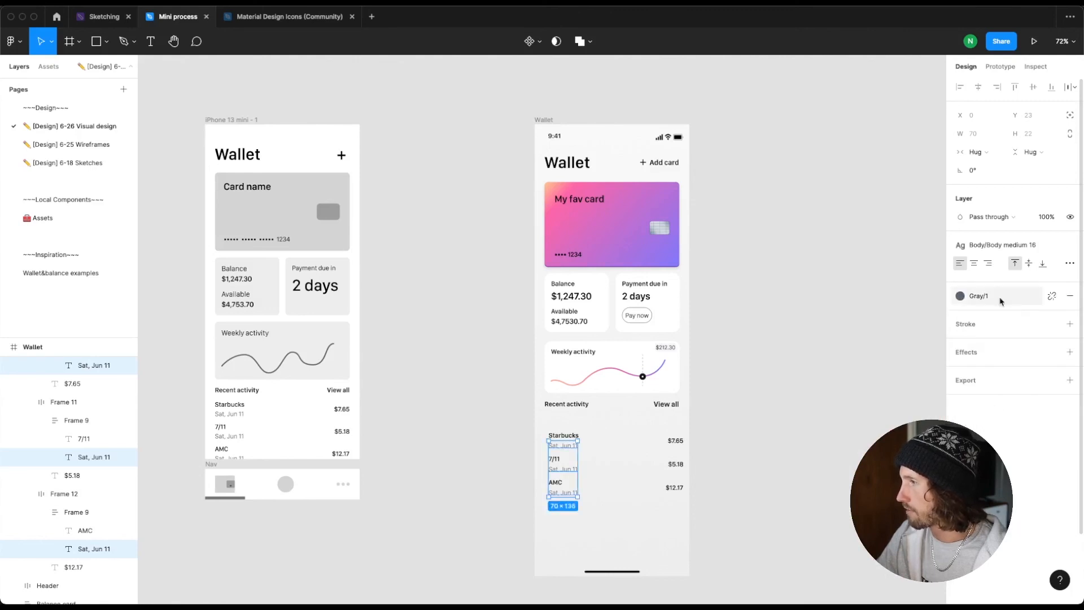
Step: Try the Gray/0 color style on the three transaction dates
{"action": "left_click", "coordinate": [999, 297]}
{"action": "left_click", "coordinate": [989, 387]}
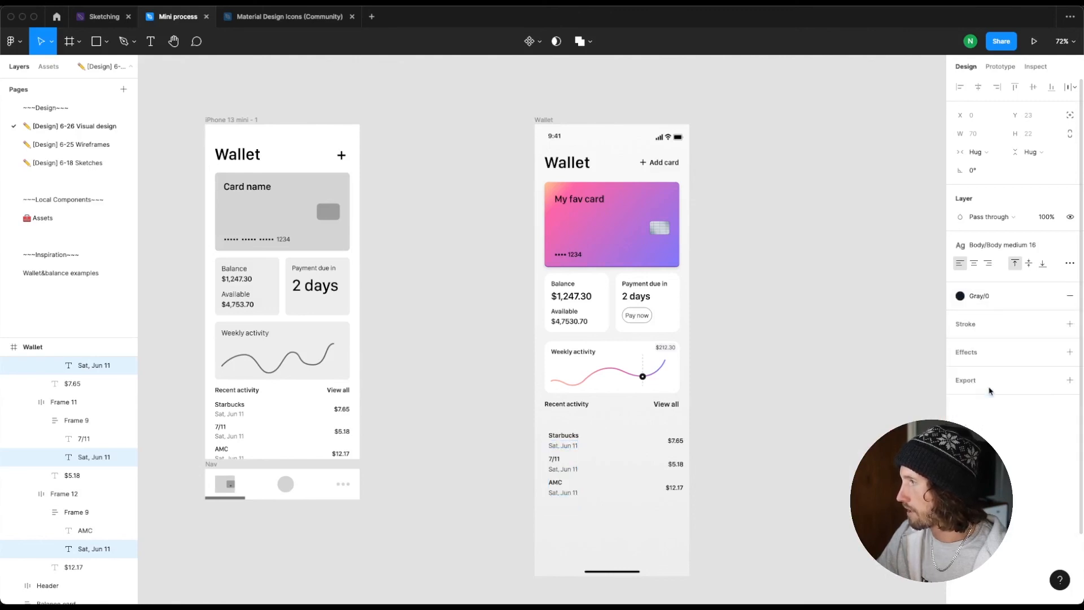
{"action": "left_click", "coordinate": [992, 297]}
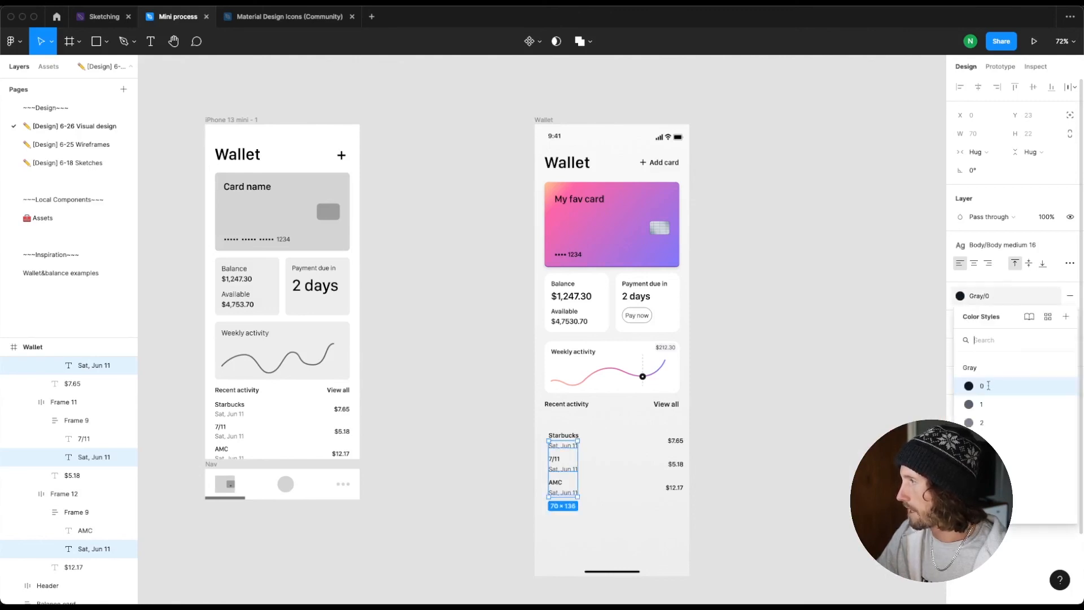
{"action": "left_click", "coordinate": [766, 407]}
{"action": "left_click", "coordinate": [762, 405]}
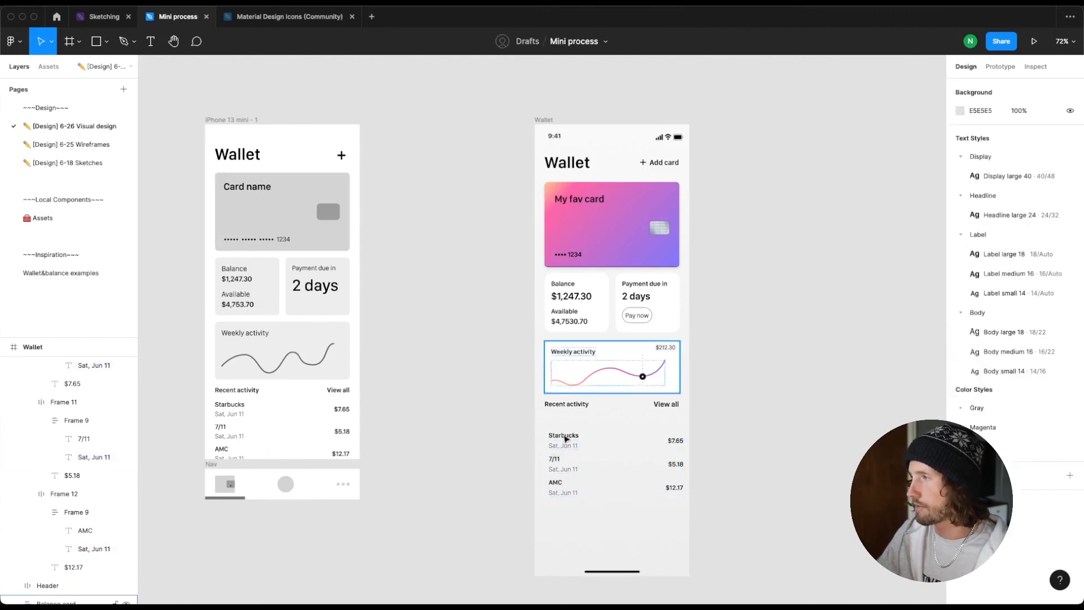
{"action": "key", "text": "r"}
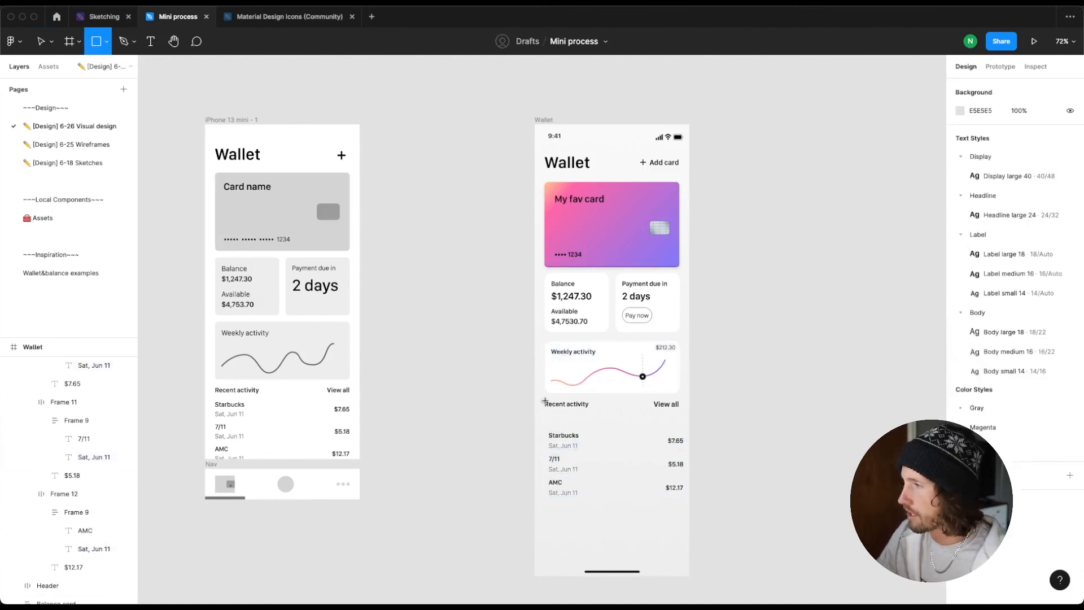
{"action": "key", "text": "v"}
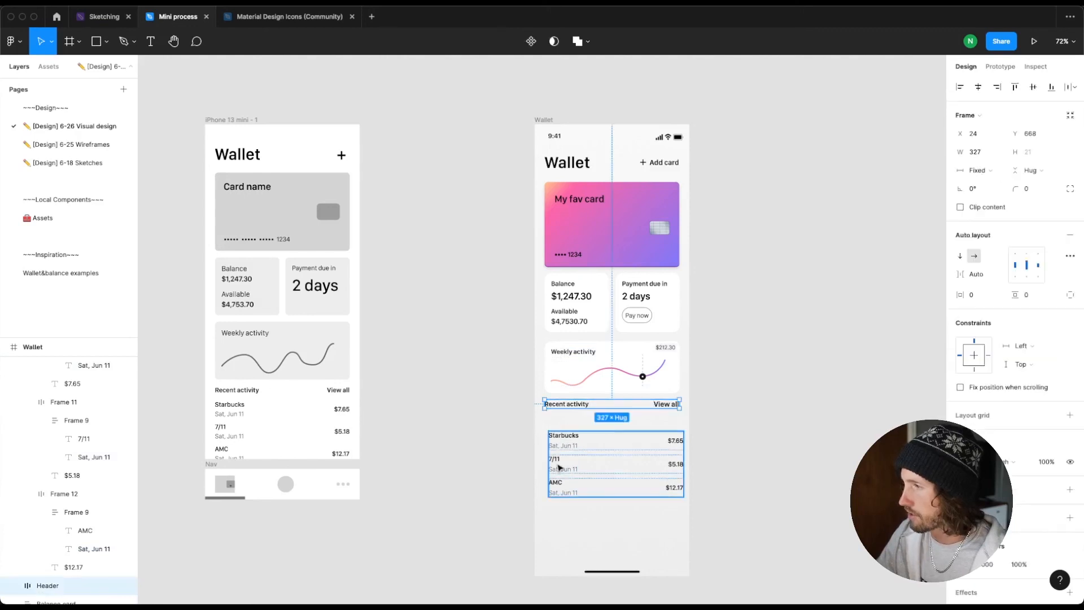
{"action": "left_click", "coordinate": [559, 467], "text": "shift"}
{"action": "key", "text": "Escape"}
Step: Move the transaction list to X 24, Y 713 and combine it with the Header in a vertical auto layout frame
{"action": "left_click", "coordinate": [539, 480]}
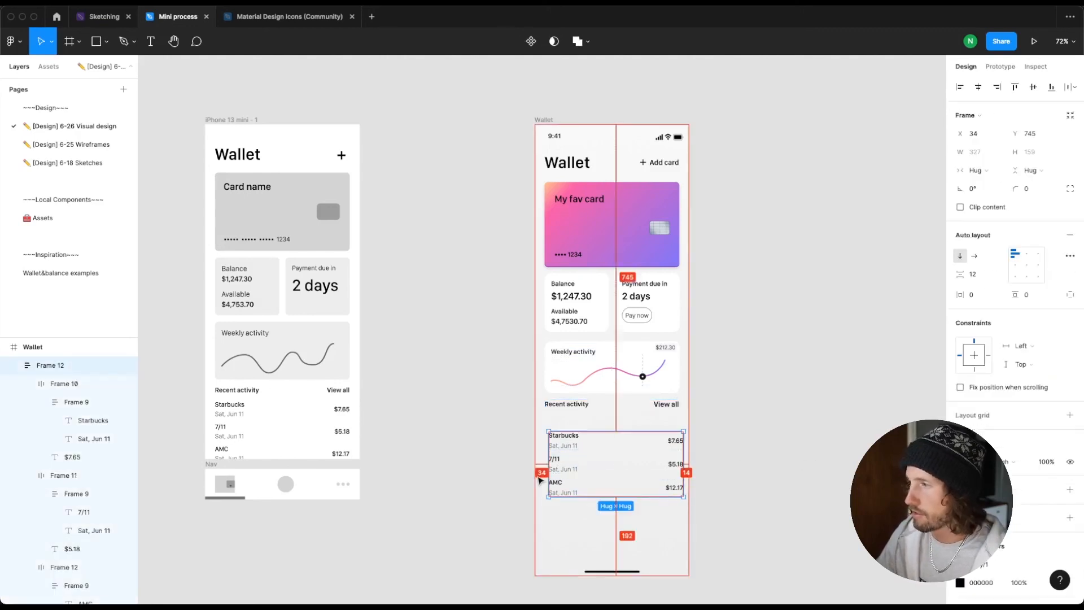
{"action": "key", "text": "shift+Left"}
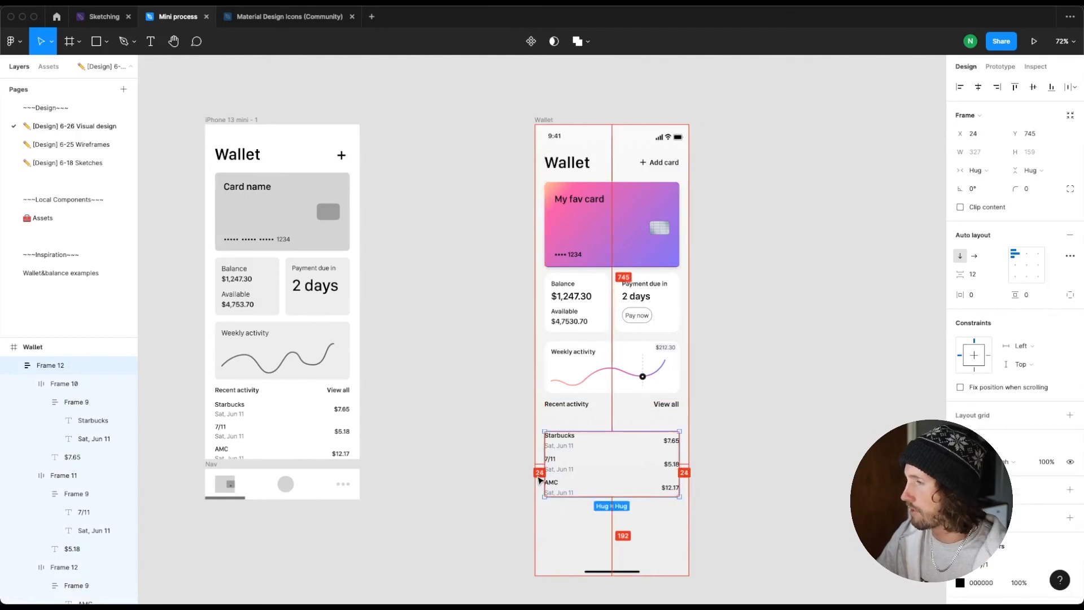
{"action": "key", "text": "shift+Up"}
{"action": "key", "text": "shift+Up"}
{"action": "key", "text": "shift+Up"}
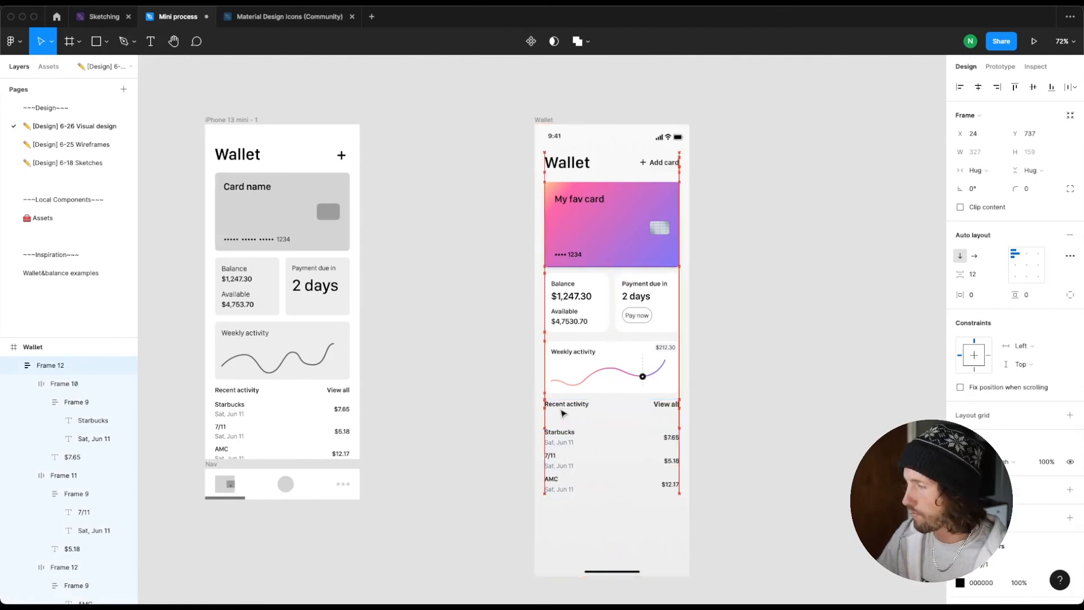
{"action": "key", "text": "alt"}
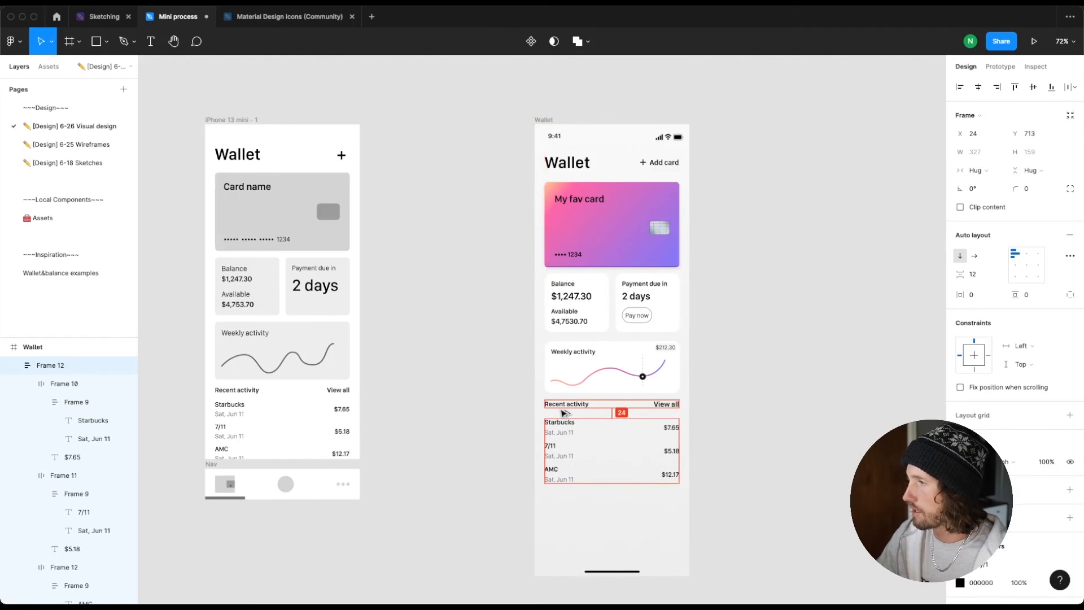
{"action": "key", "text": "Up"}
{"action": "key", "text": "Up"}
{"action": "key", "text": "Up"}
{"action": "key", "text": "Up"}
{"action": "key", "text": "Up"}
{"action": "key", "text": "Up"}
{"action": "key", "text": "Up"}
{"action": "key", "text": "Up"}
{"action": "left_click", "coordinate": [562, 409], "text": "shift"}
{"action": "key", "text": "shift+a"}
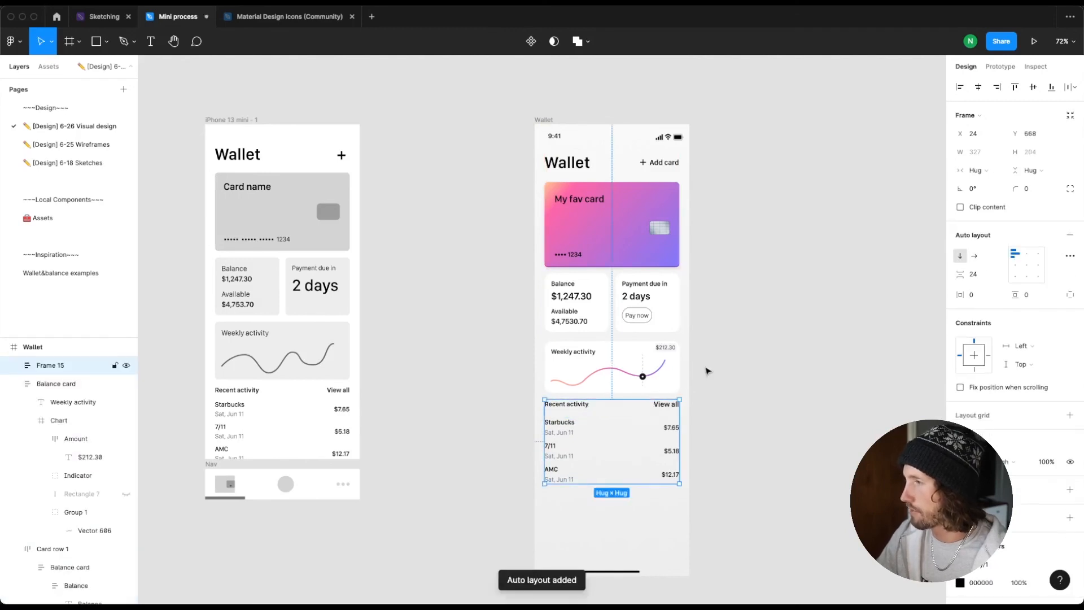
Step: Set the recent activity frame's horizontal and vertical padding to 16
{"action": "left_click", "coordinate": [983, 300]}
{"action": "type", "text": "16"}
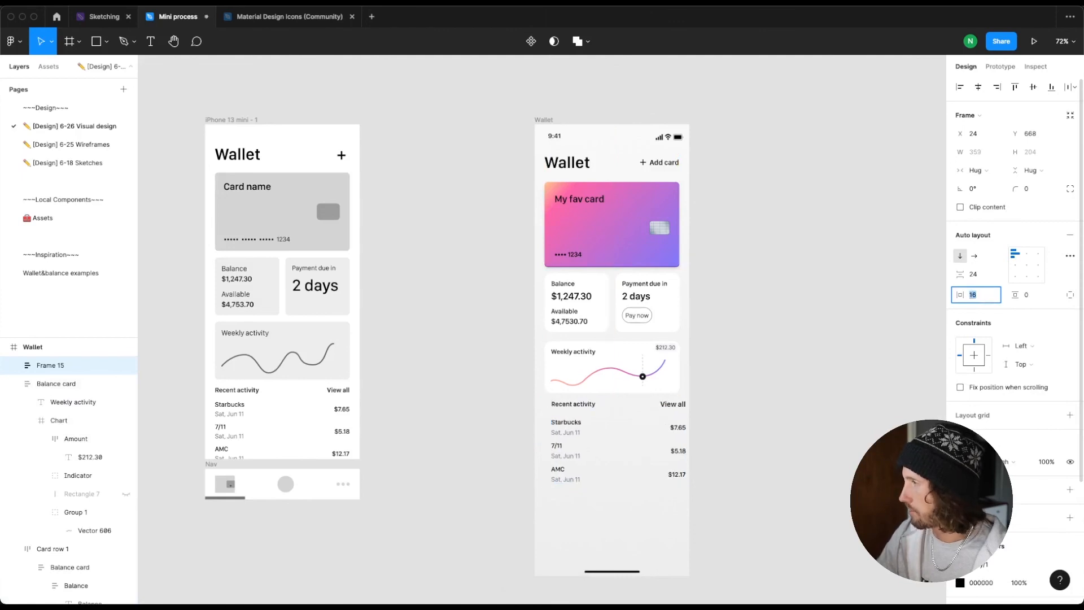
{"action": "key", "text": "Tab"}
{"action": "type", "text": "16"}
{"action": "key", "text": "Return"}
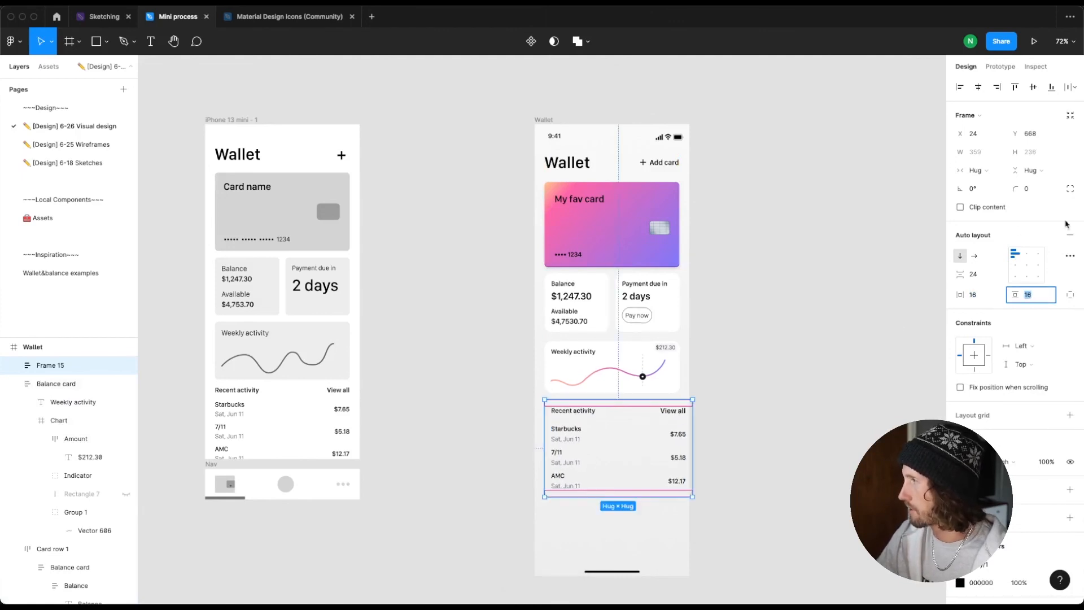
Step: Set the transaction list and the Header to Fill container width inside the recent activity frame
{"action": "left_click", "coordinate": [678, 454]}
{"action": "left_click", "coordinate": [677, 454]}
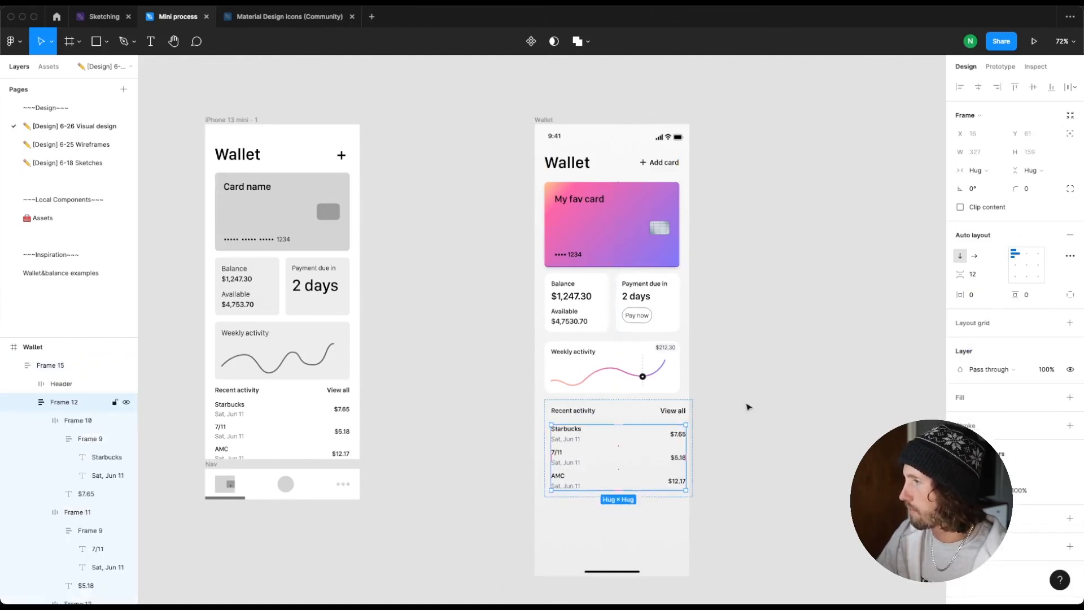
{"action": "left_click", "coordinate": [979, 171]}
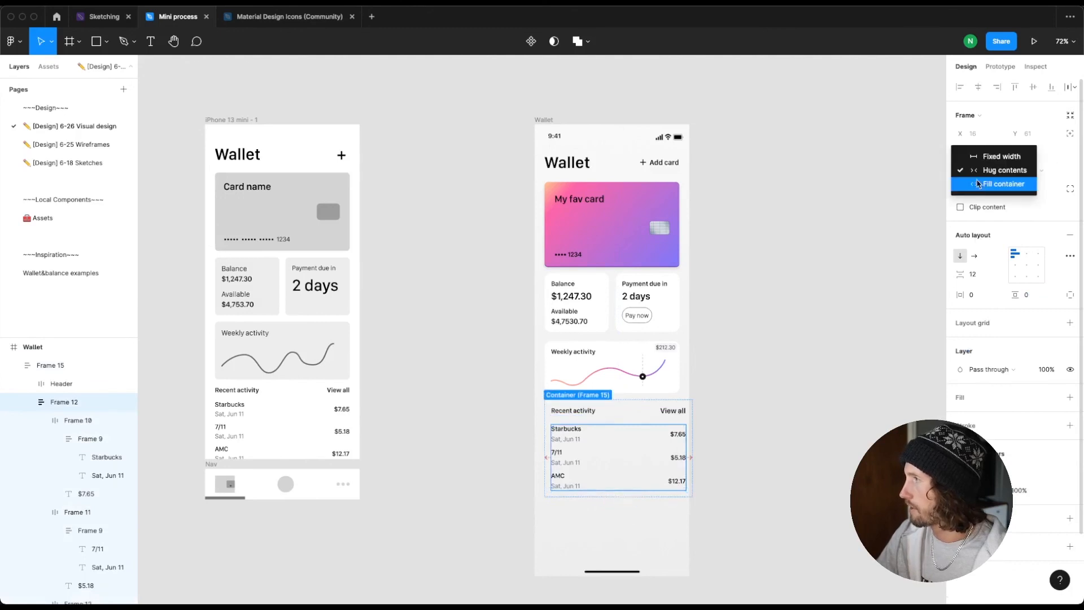
{"action": "left_click", "coordinate": [979, 189]}
{"action": "left_click", "coordinate": [632, 416]}
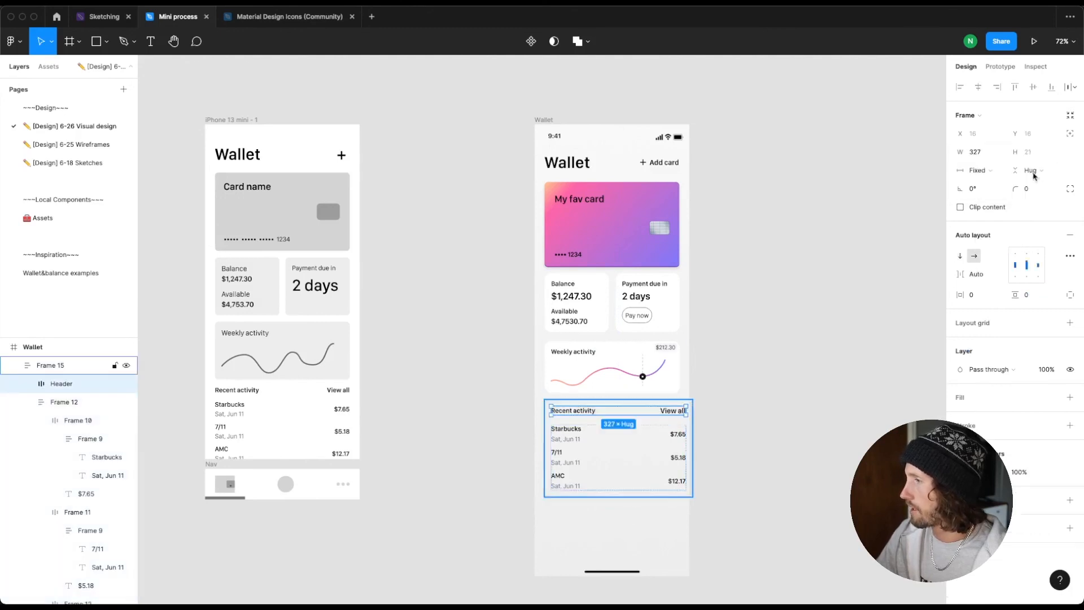
{"action": "left_click", "coordinate": [987, 171]}
{"action": "left_click", "coordinate": [1003, 198]}
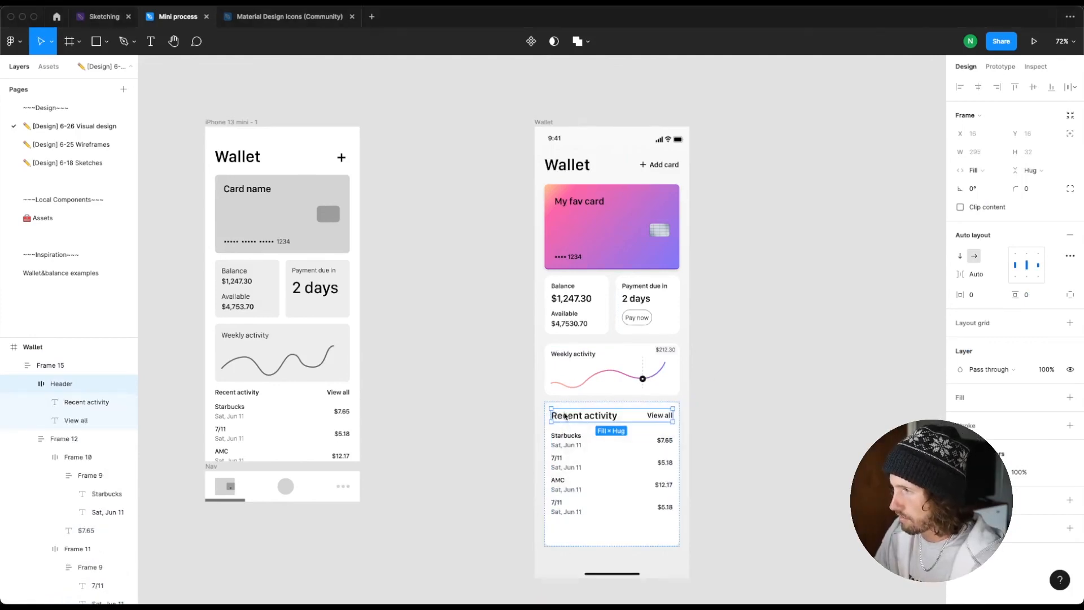
Step: Take the Recent activity Header out of the white card and place it directly above the card
{"action": "left_click_drag", "start_coordinate": [564, 414], "coordinate": [561, 402]}
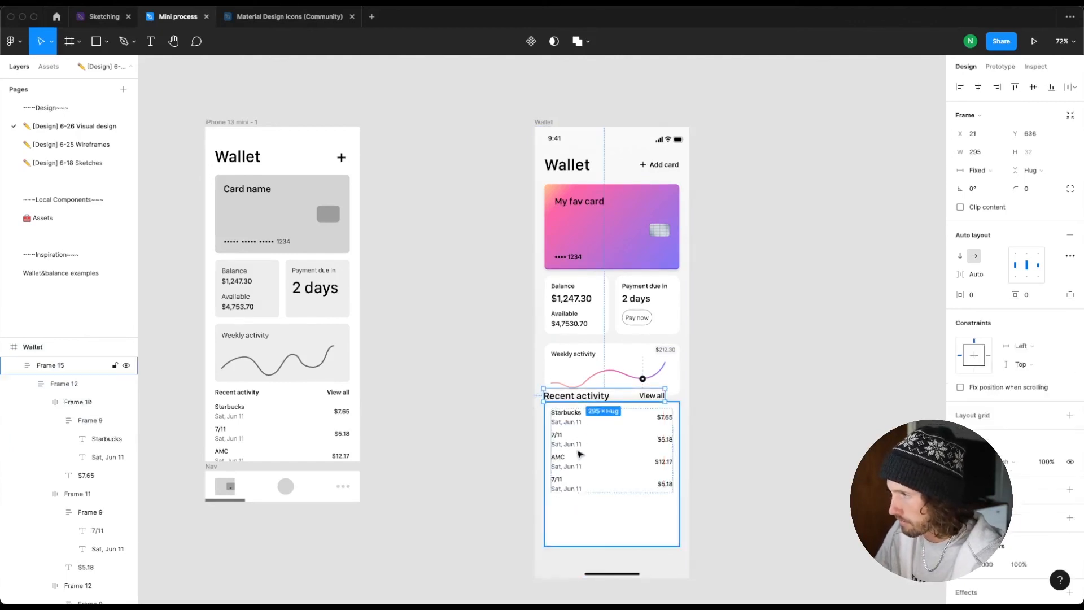
{"action": "key", "text": "super+z"}
{"action": "key", "text": "super+z"}
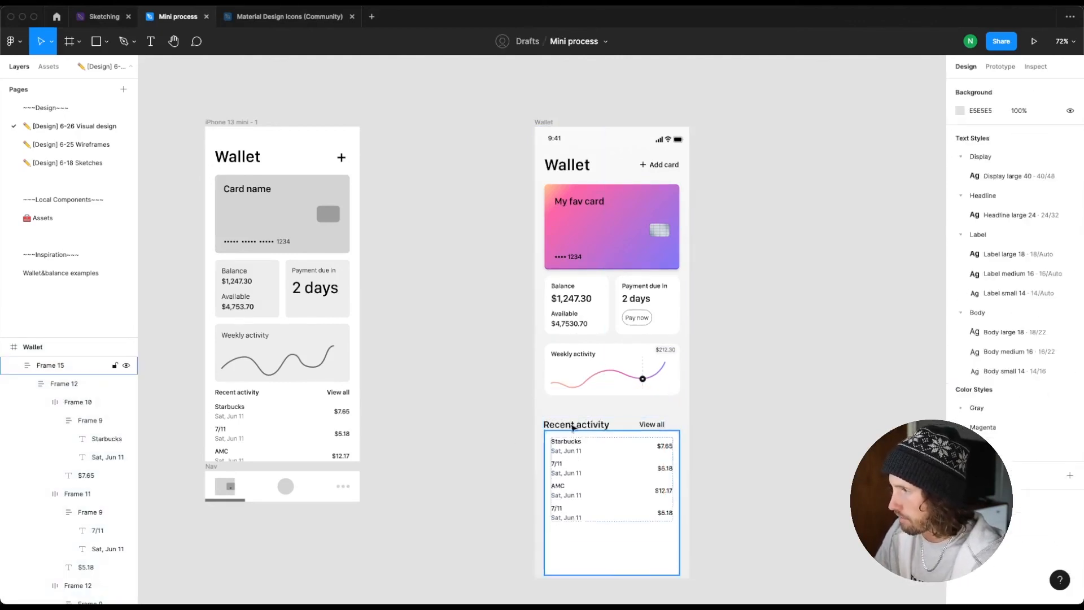
Step: Combine the Header and the transaction card in a vertical auto layout frame with 16 spacing between items
{"action": "left_click", "coordinate": [570, 424]}
{"action": "left_click", "coordinate": [573, 449], "text": "shift"}
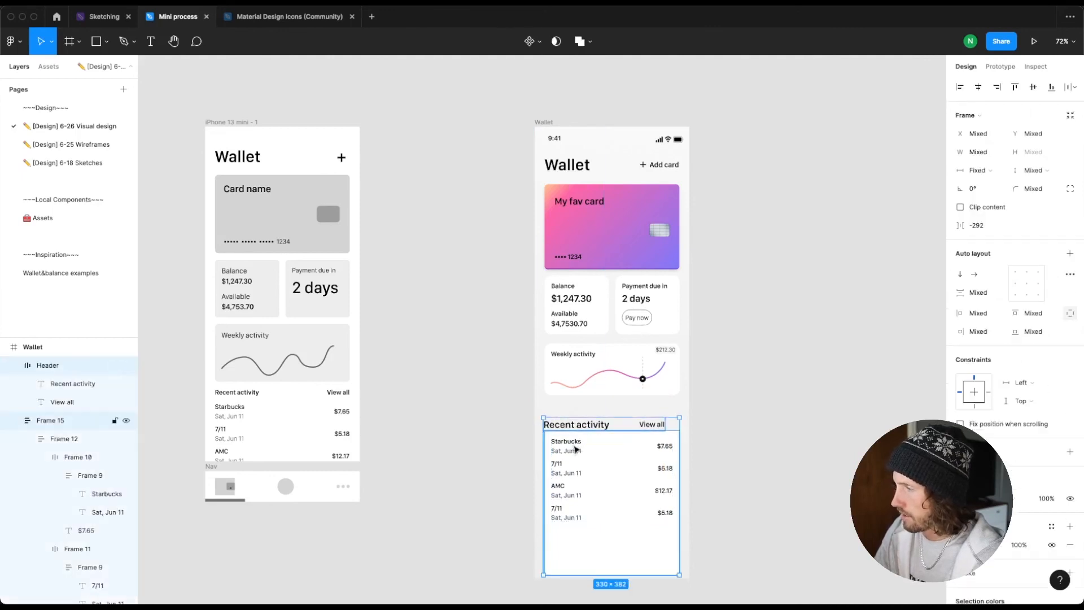
{"action": "key", "text": "shift+a"}
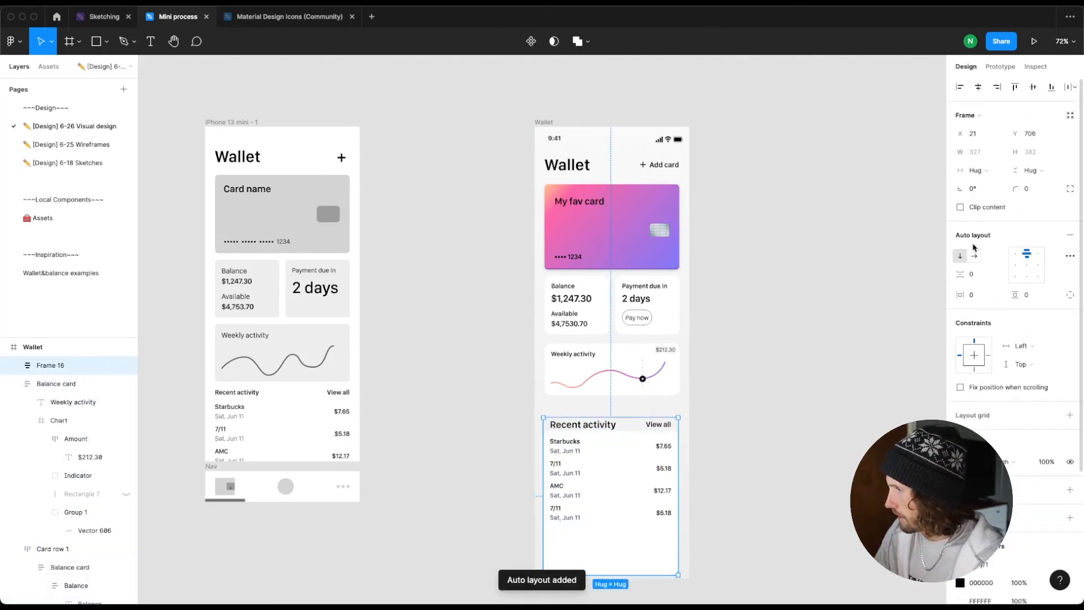
{"action": "left_click", "coordinate": [975, 277]}
{"action": "type", "text": "16"}
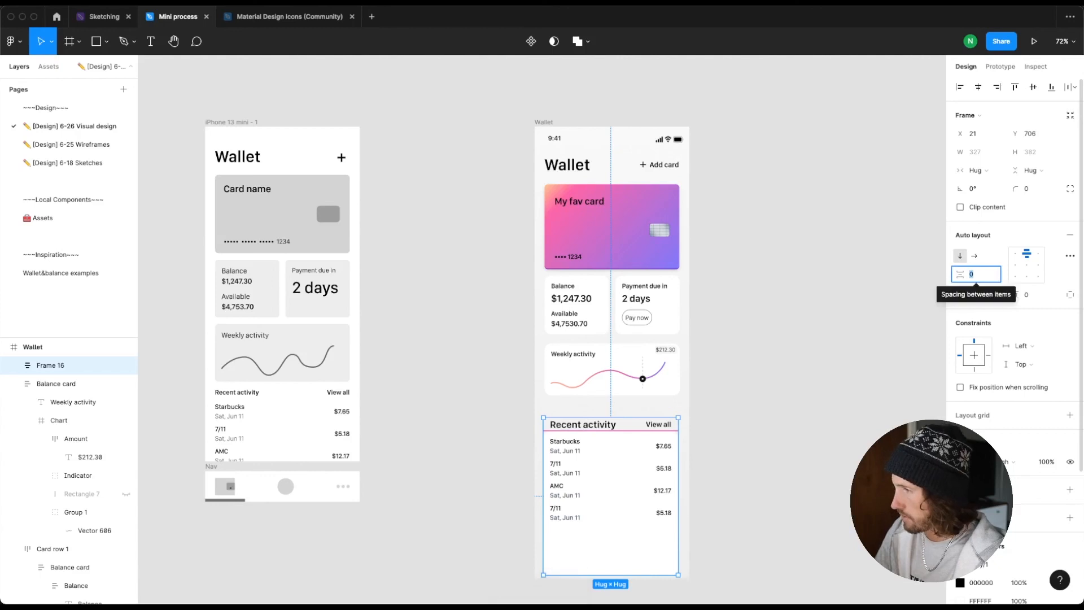
{"action": "key", "text": "Return"}
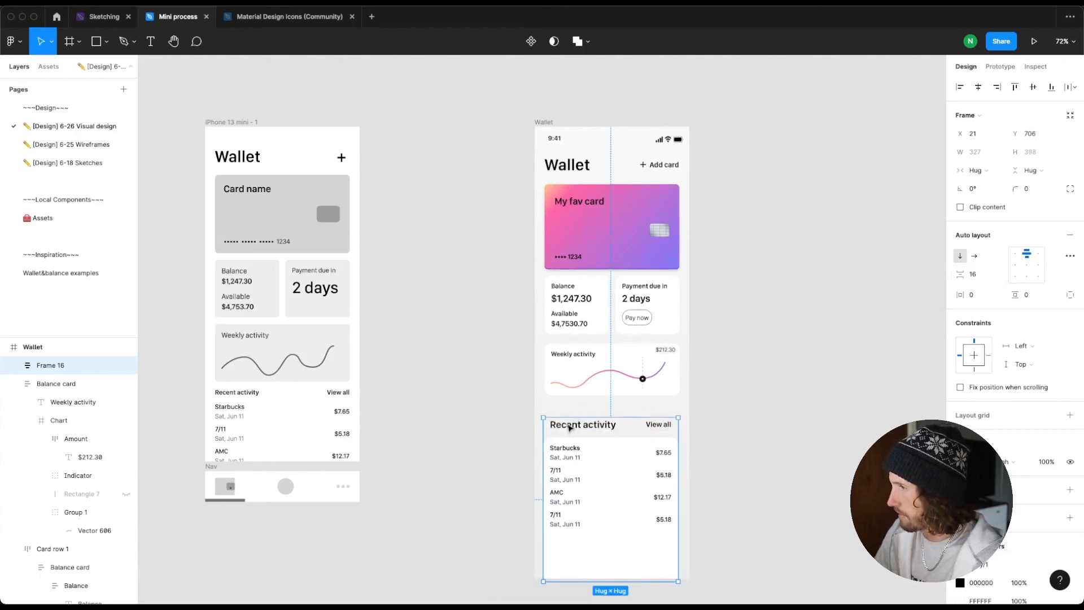
Step: Set the Header to Fill container width and resize the recent activity section to 327 wide at X 24
{"action": "left_click", "coordinate": [569, 427]}
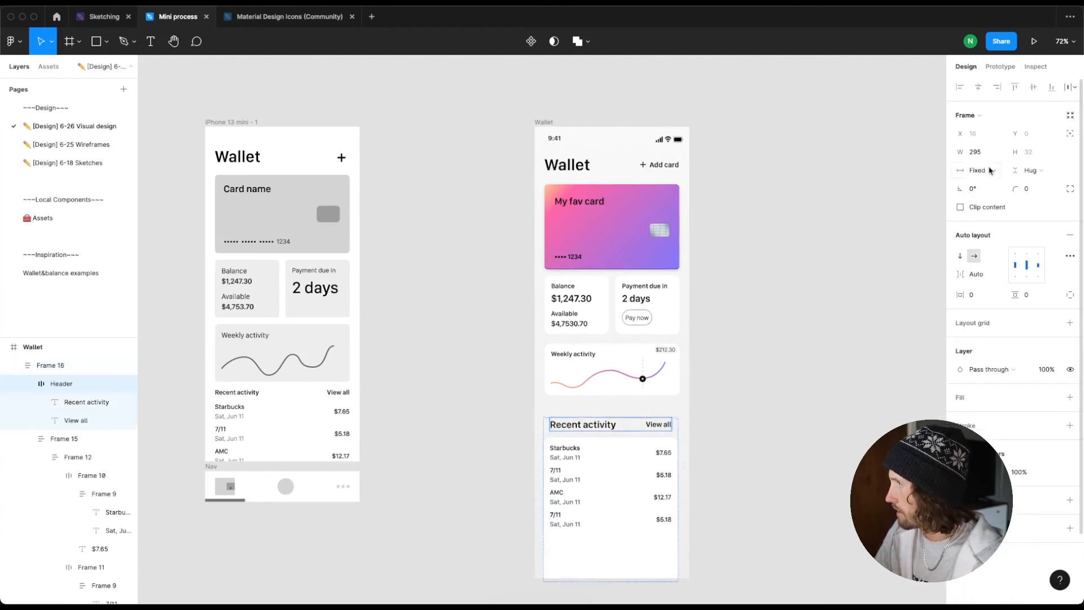
{"action": "left_click", "coordinate": [987, 170]}
{"action": "left_click", "coordinate": [988, 197]}
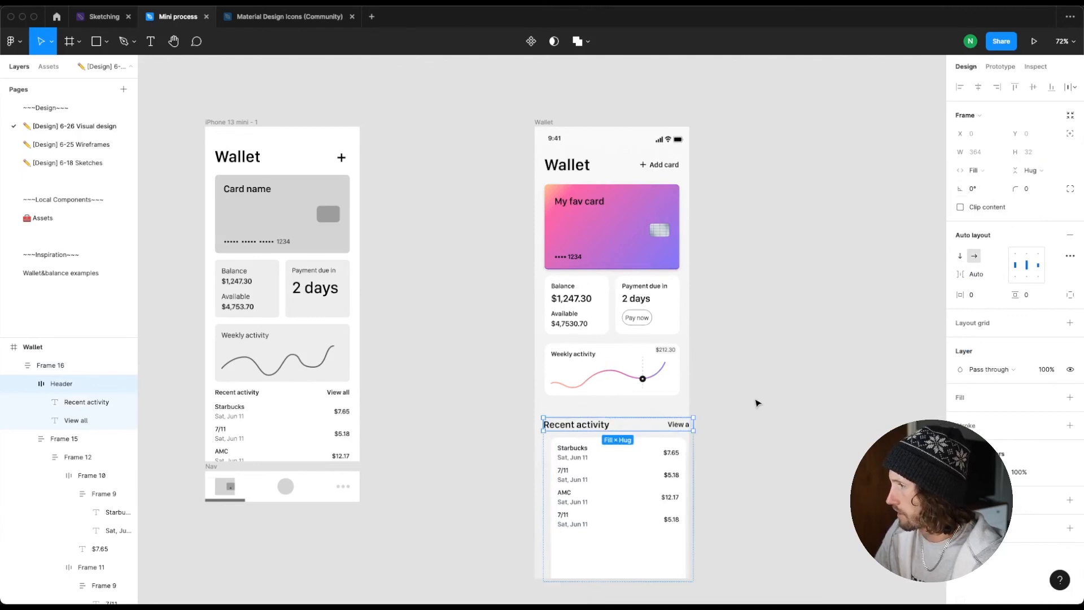
{"action": "key", "text": "Tab"}
{"action": "left_click", "coordinate": [743, 460]}
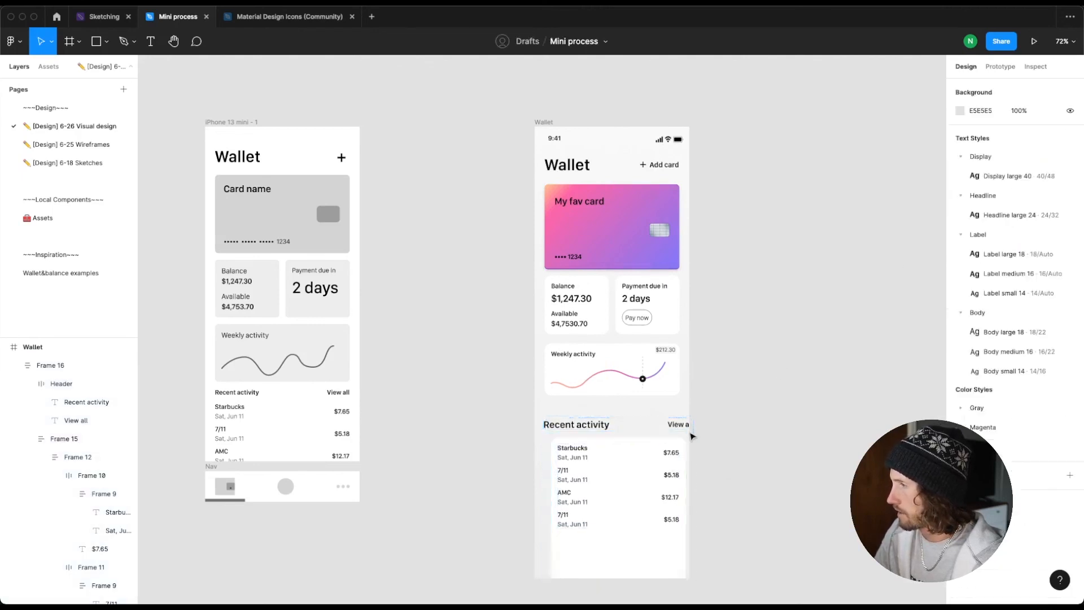
{"action": "left_click", "coordinate": [691, 441]}
{"action": "left_click_drag", "start_coordinate": [690, 440], "coordinate": [679, 441]}
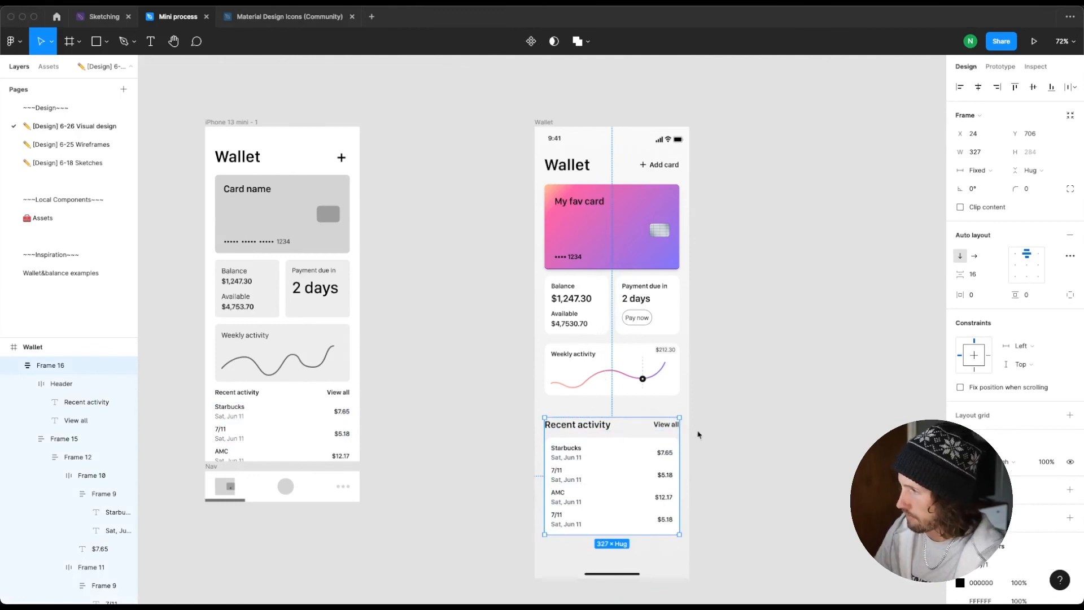
Step: Move the recent activity section up to Y 668, leaving a 16 px gap below the Weekly activity card
{"action": "key", "text": "alt"}
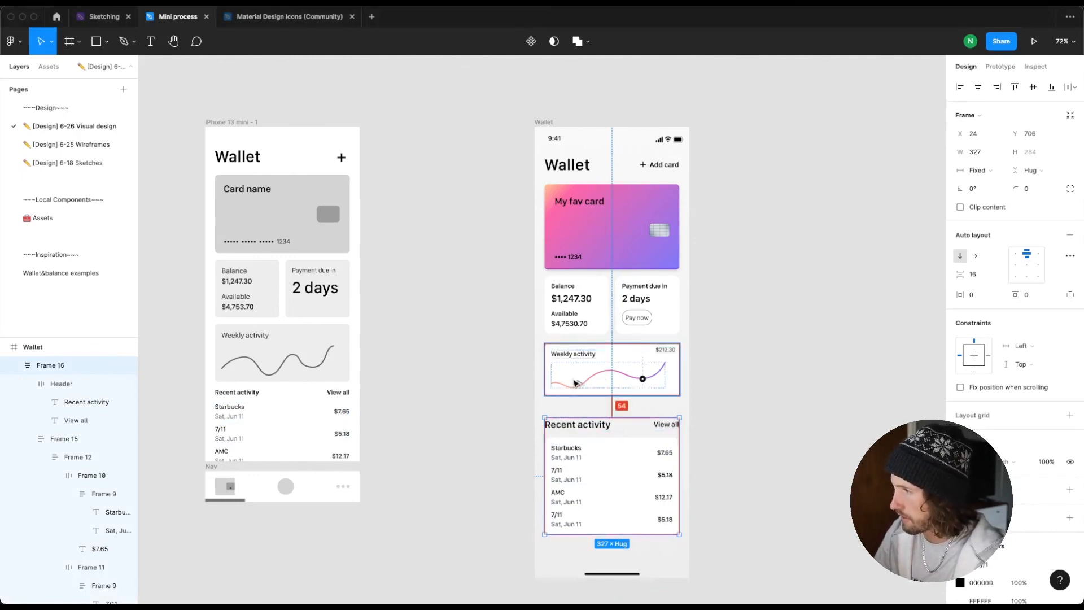
{"action": "key", "text": "Up"}
{"action": "key", "text": "Up"}
{"action": "key", "text": "Up"}
{"action": "key", "text": "Up"}
{"action": "key", "text": "Up"}
{"action": "key", "text": "Up"}
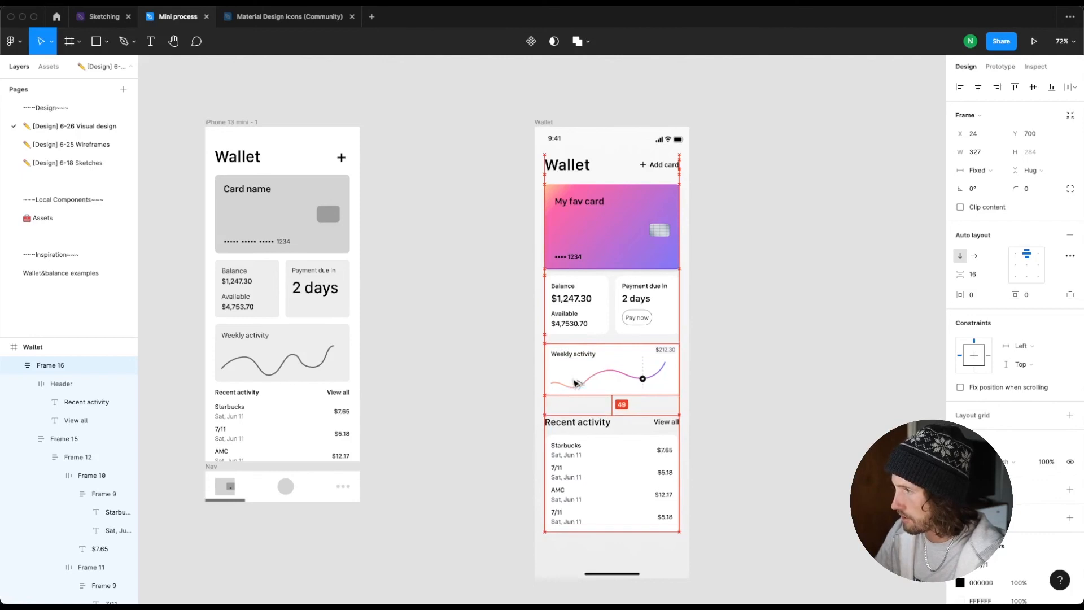
{"action": "key", "text": "Up"}
{"action": "key", "text": "Up"}
{"action": "key", "text": "Up"}
{"action": "key", "text": "Up"}
{"action": "key", "text": "Up"}
{"action": "key", "text": "Up"}
{"action": "key", "text": "Up"}
{"action": "key", "text": "Up"}
{"action": "key", "text": "Up"}
{"action": "key", "text": "Up"}
{"action": "key", "text": "Up"}
{"action": "key", "text": "Up"}
{"action": "key", "text": "Up"}
{"action": "key", "text": "Up"}
{"action": "key", "text": "Up"}
{"action": "key", "text": "Up"}
{"action": "key", "text": "Up"}
{"action": "key", "text": "Up"}
{"action": "key", "text": "Up"}
{"action": "key", "text": "Up"}
{"action": "key", "text": "Up"}
{"action": "key", "text": "Up"}
{"action": "key", "text": "Up"}
{"action": "key", "text": "Up"}
{"action": "key", "text": "Up"}
{"action": "key", "text": "Up"}
{"action": "key", "text": "Up"}
{"action": "key", "text": "Up"}
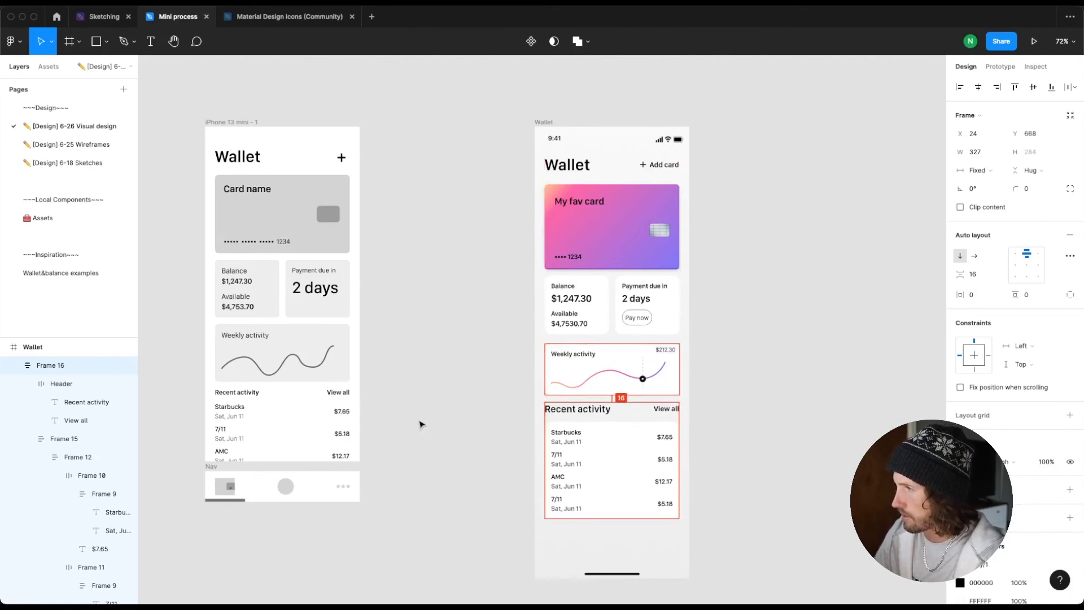
{"action": "left_click", "coordinate": [421, 424]}
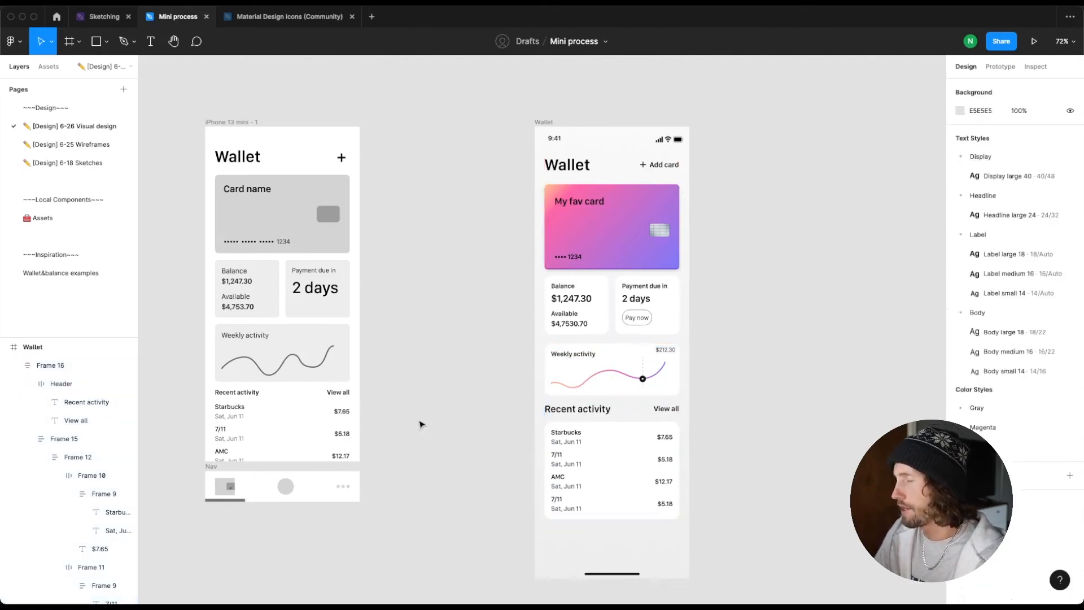